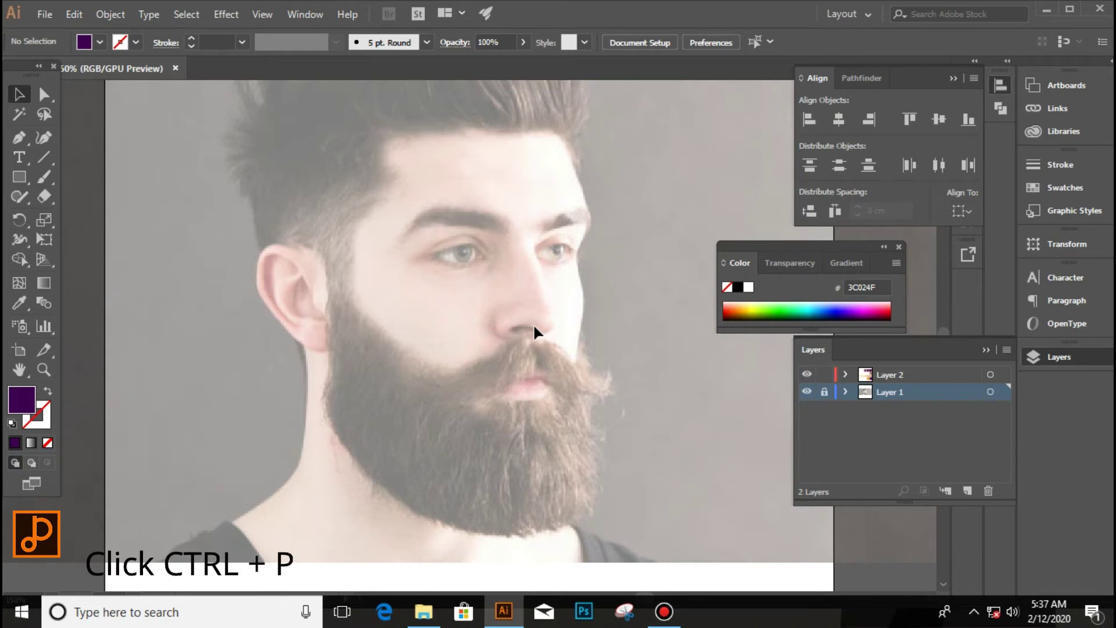
Step: Pick the Pen tool and target Layer 2 for tracing the beard
key("p")
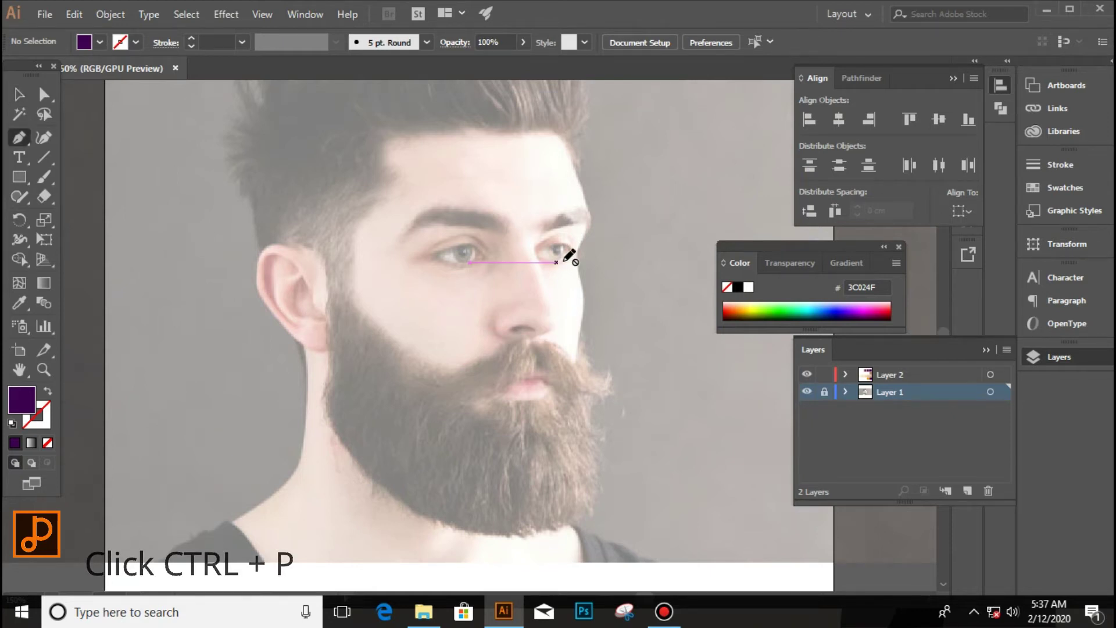
left_click(908, 377)
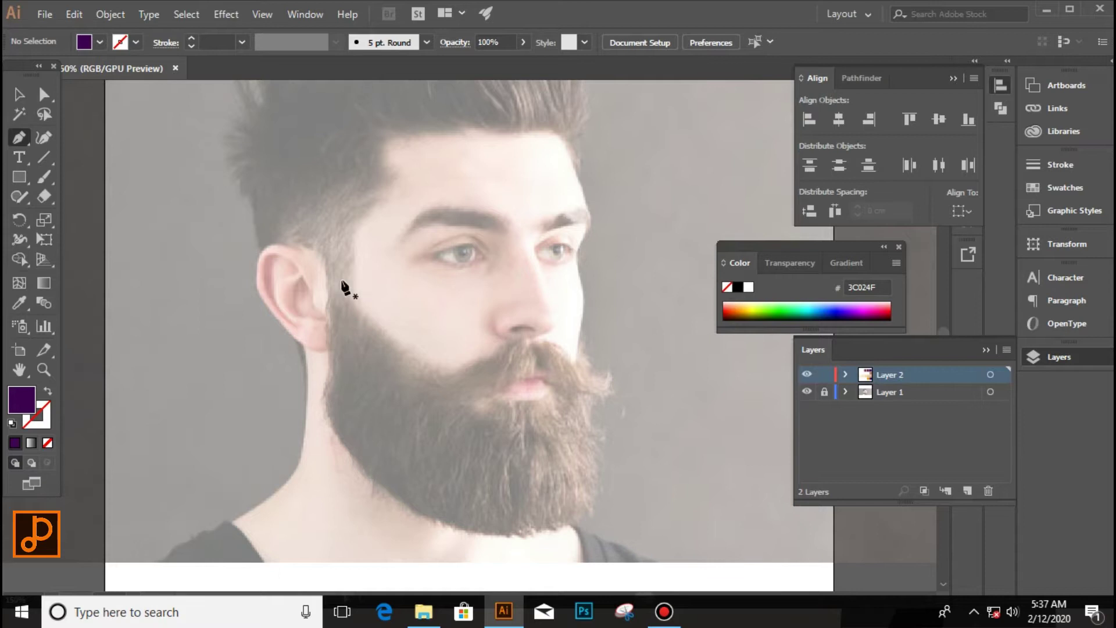
scroll(346, 287, "up", 3)
scroll(355, 454, "down", 2)
scroll(314, 437, "down", 1)
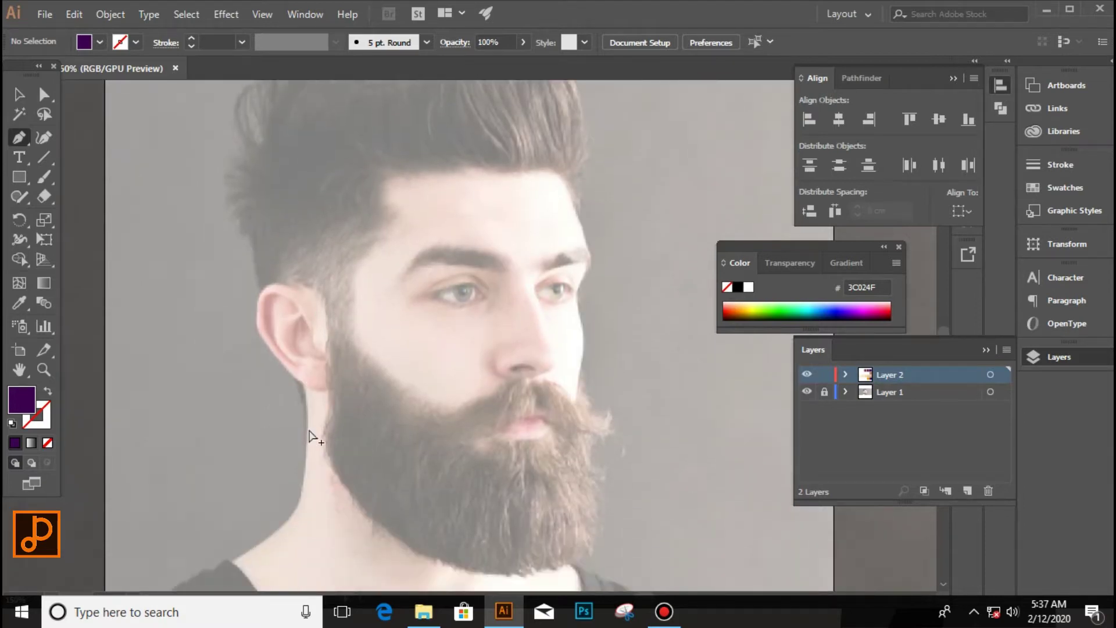
scroll(314, 437, "up", 2, "alt")
scroll(342, 284, "up", 1, "alt")
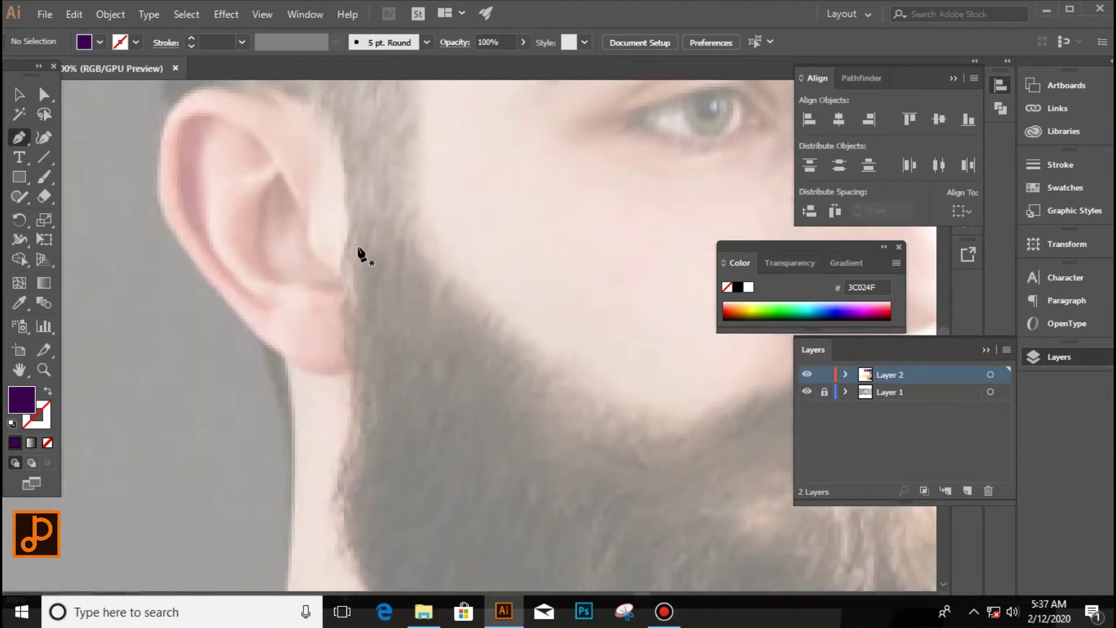
scroll(349, 298, "down", 1)
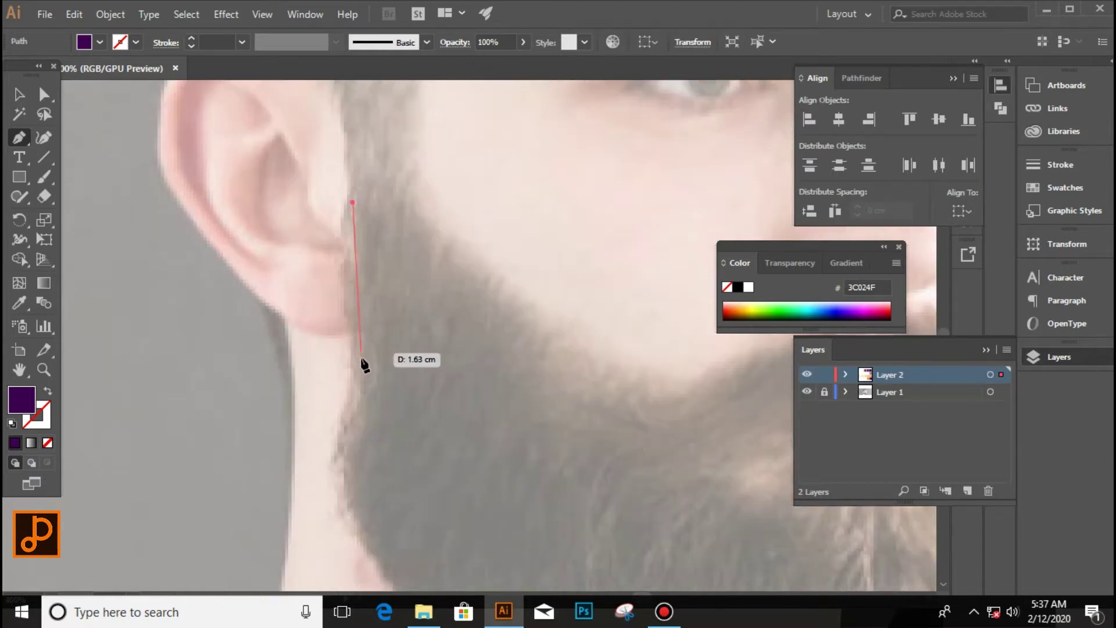
scroll(346, 468, "down", 4)
Step: Start the beard outline below the ear and trace along the jaw to its lower edge
left_click(432, 470)
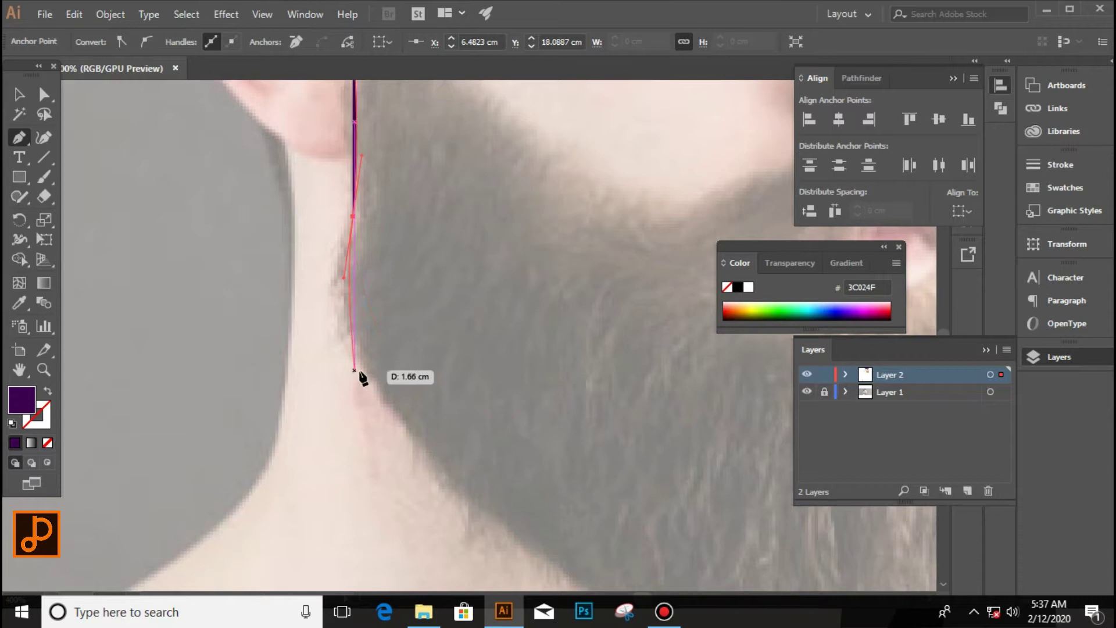
left_click_drag(494, 517, 522, 518)
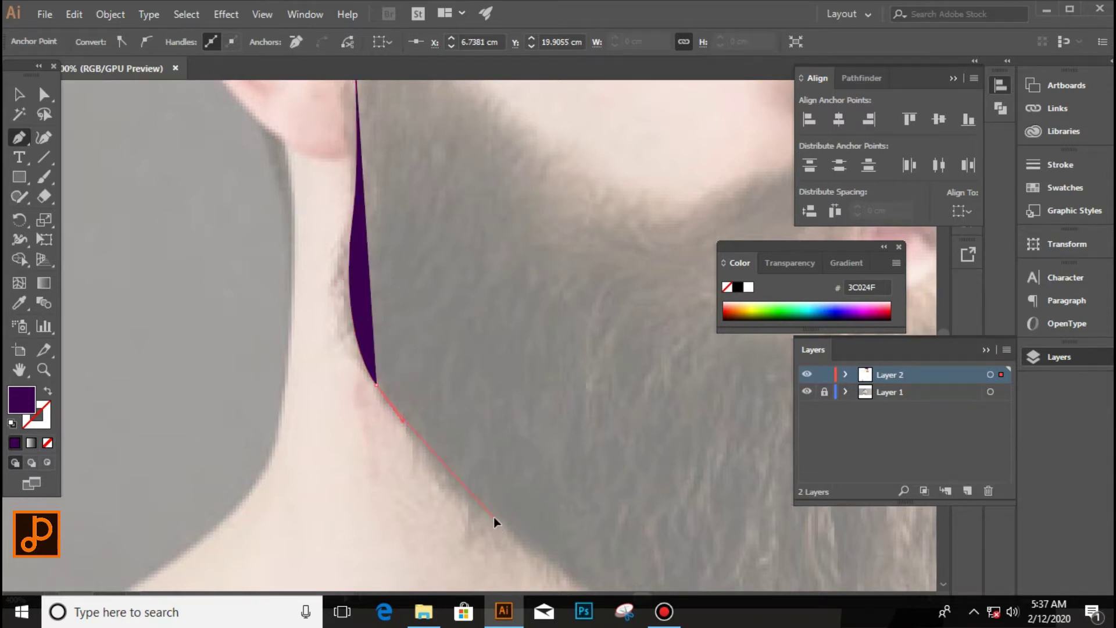
scroll(522, 518, "down", 1)
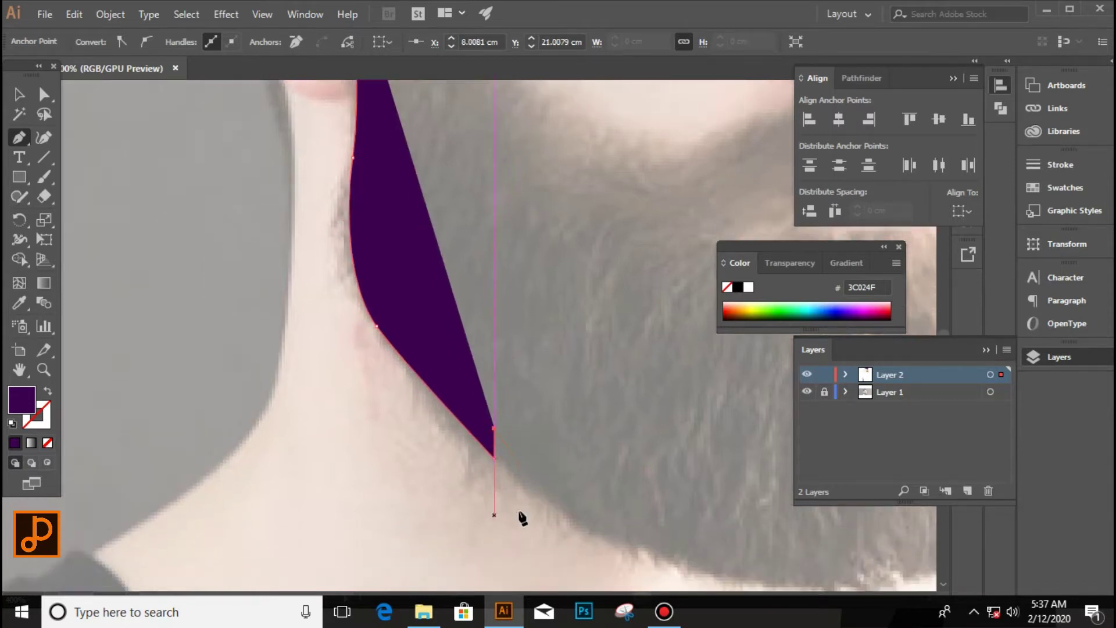
left_click(619, 545)
scroll(695, 575, "down", 1)
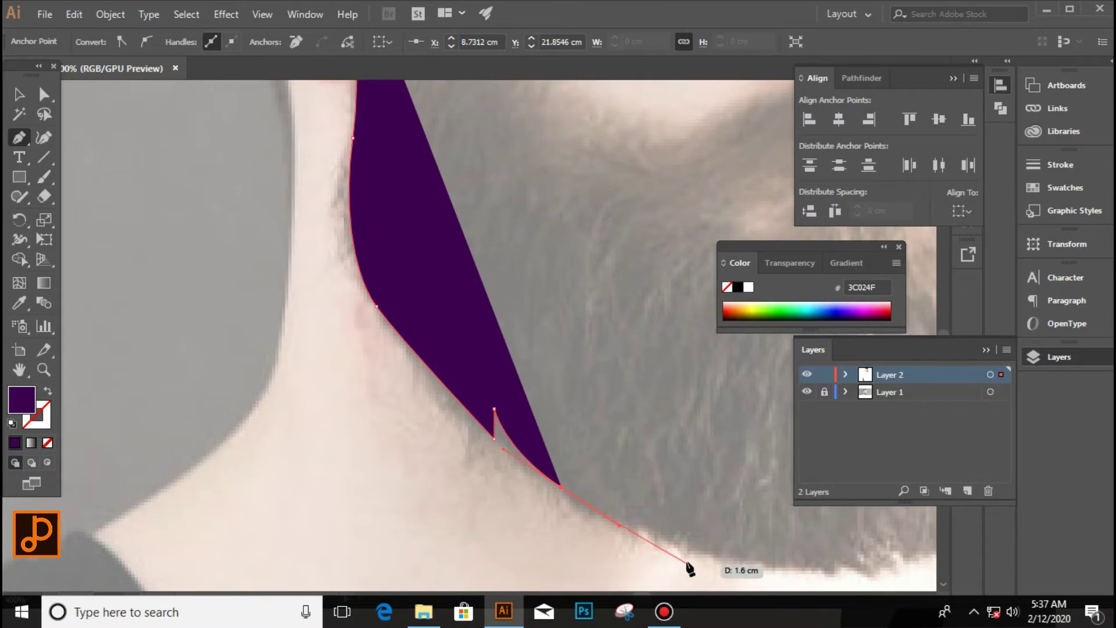
key("ctrl+z")
key("ctrl+z")
left_click_drag(518, 455, 533, 469)
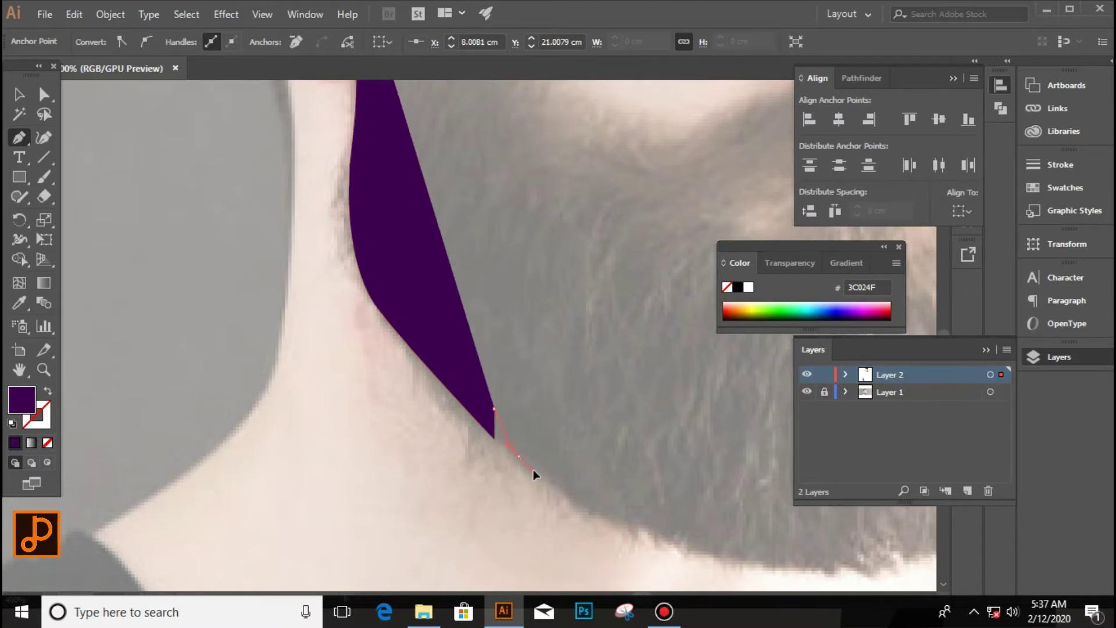
left_click(677, 546)
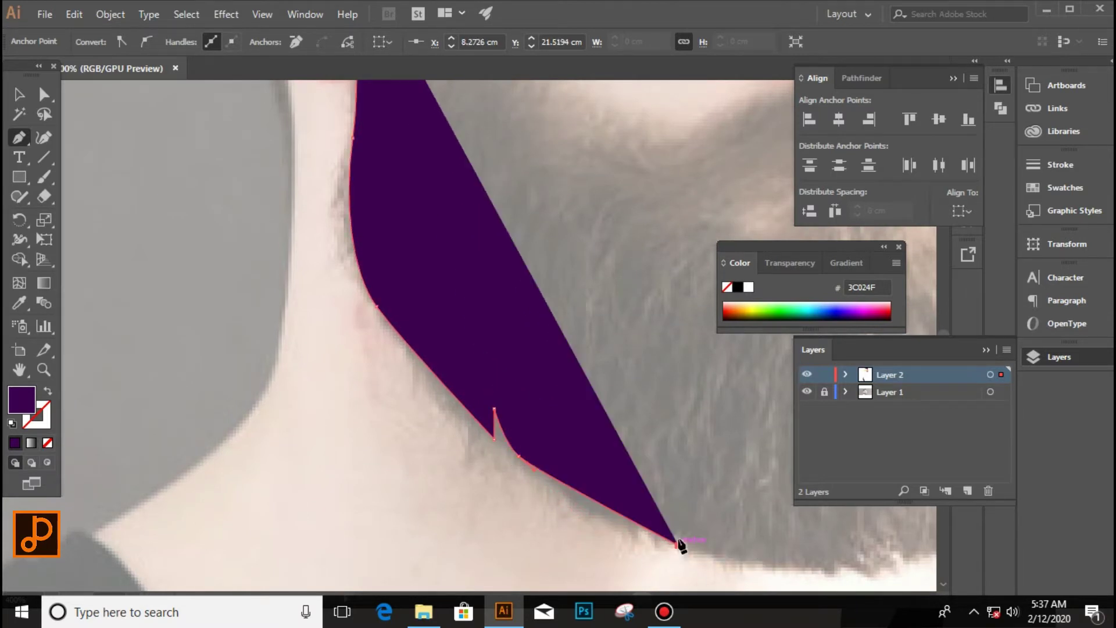
scroll(729, 567, "down", 3)
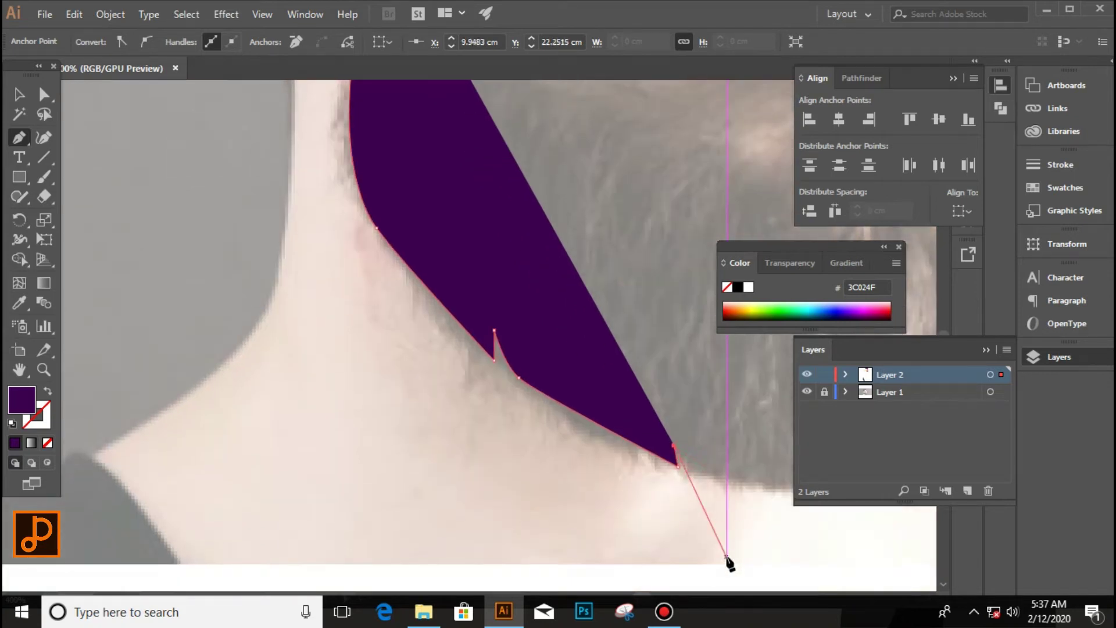
scroll(598, 518, "right", 3)
scroll(605, 505, "right", 2)
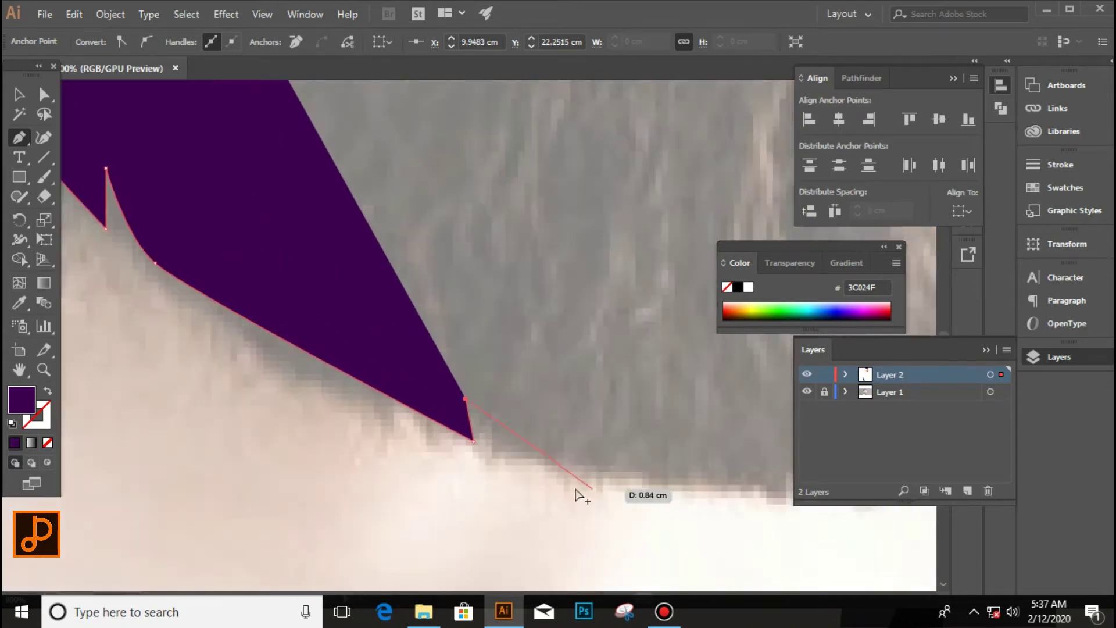
scroll(608, 500, "right", 3)
scroll(604, 498, "right", 2)
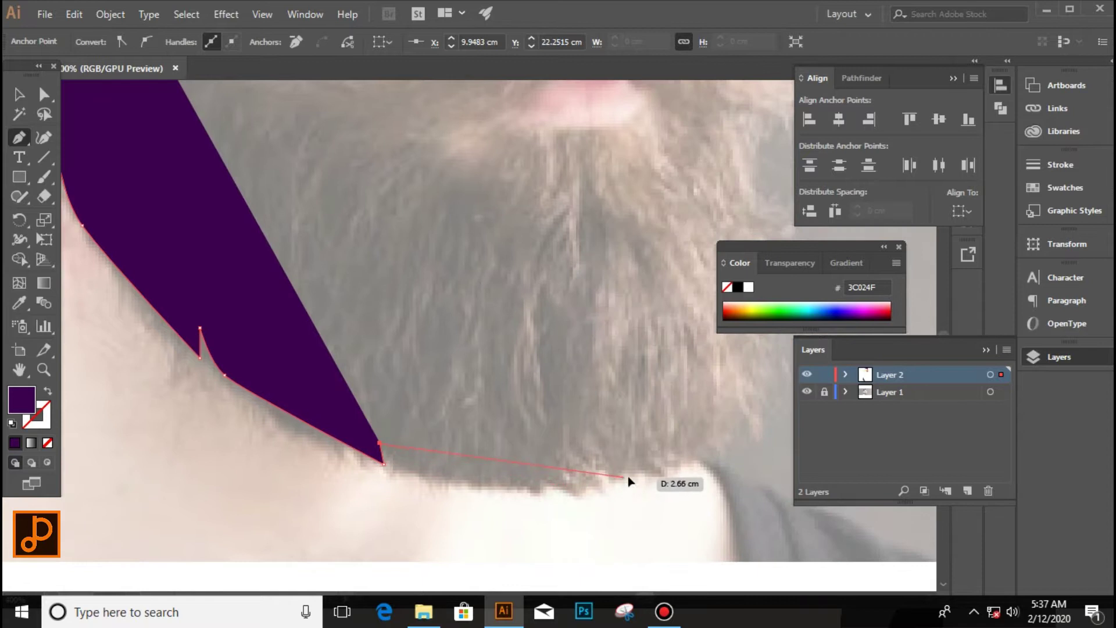
Step: Curve the beard outline around its bottom and up its right side, shown as an outline
left_click_drag(624, 477, 756, 443)
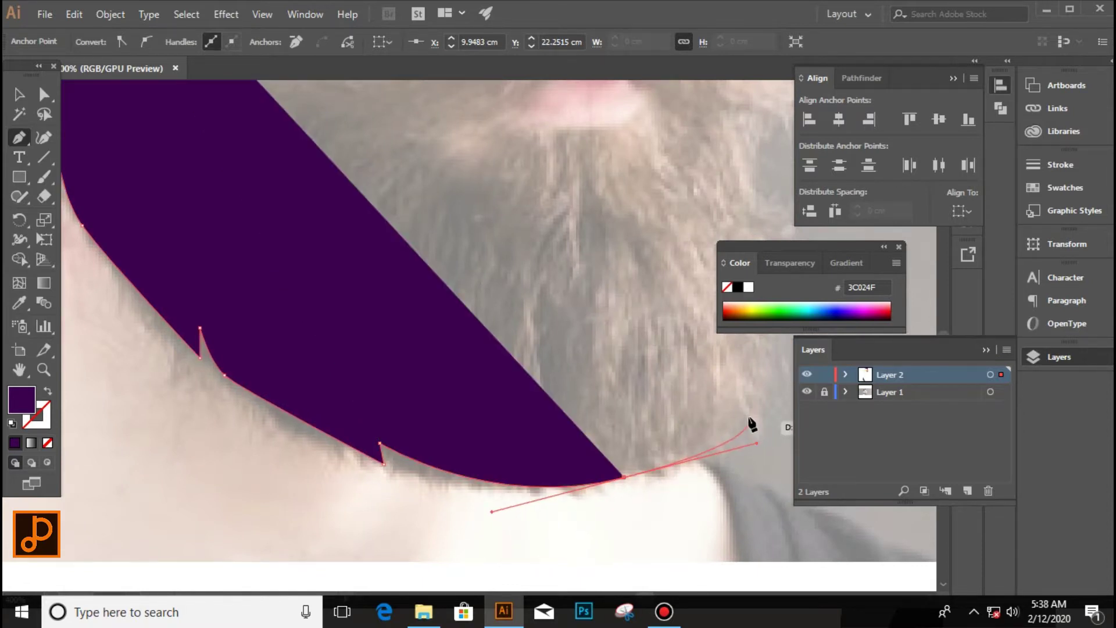
scroll(719, 429, "right", 4)
left_click(633, 348)
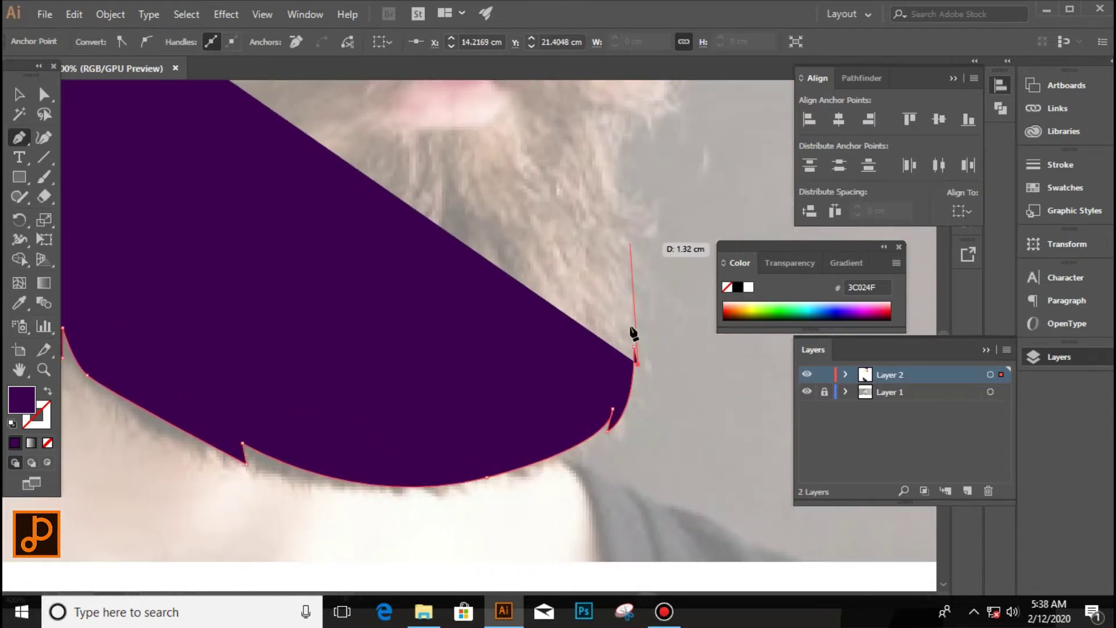
scroll(630, 329, "up", 3)
left_click_drag(645, 355, 611, 251)
key("shift+x")
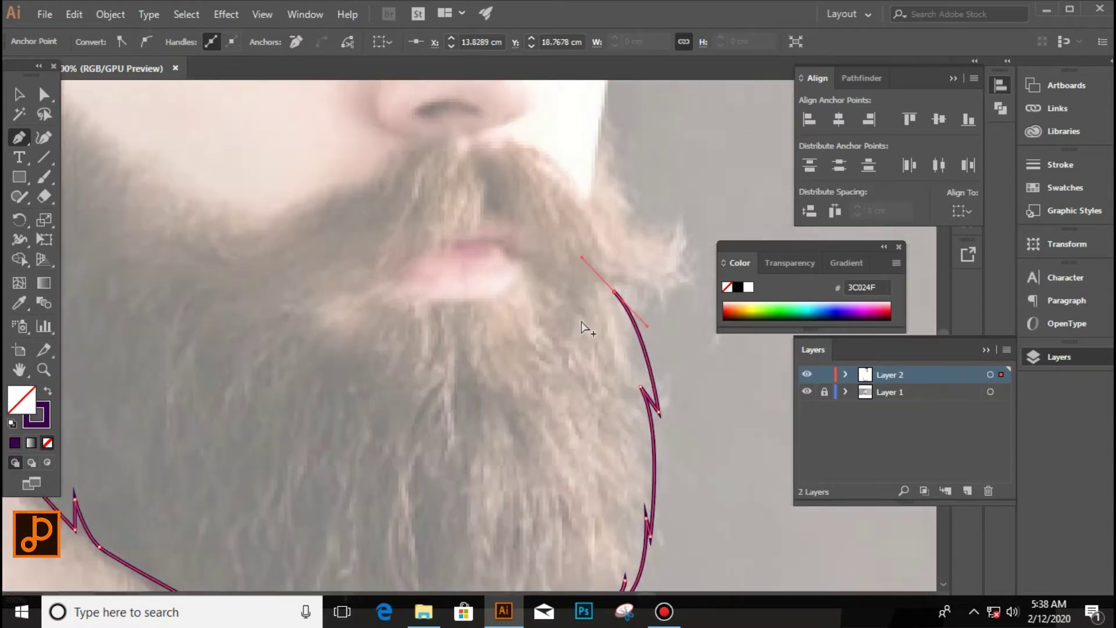
scroll(518, 231, "up", 2)
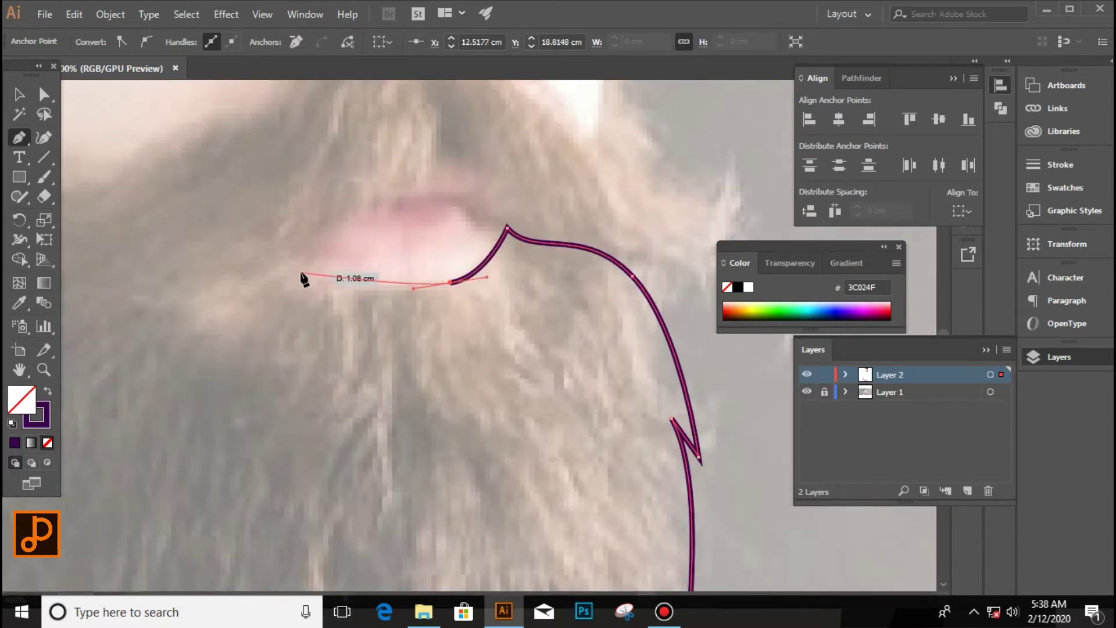
scroll(302, 276, "down", 1)
scroll(442, 267, "up", 1)
Step: Trace under the lip and mustache, up the left cheek, close the path and fill it dark purple 3C024F
left_click_drag(441, 265, 477, 289)
left_click_drag(292, 285, 174, 180)
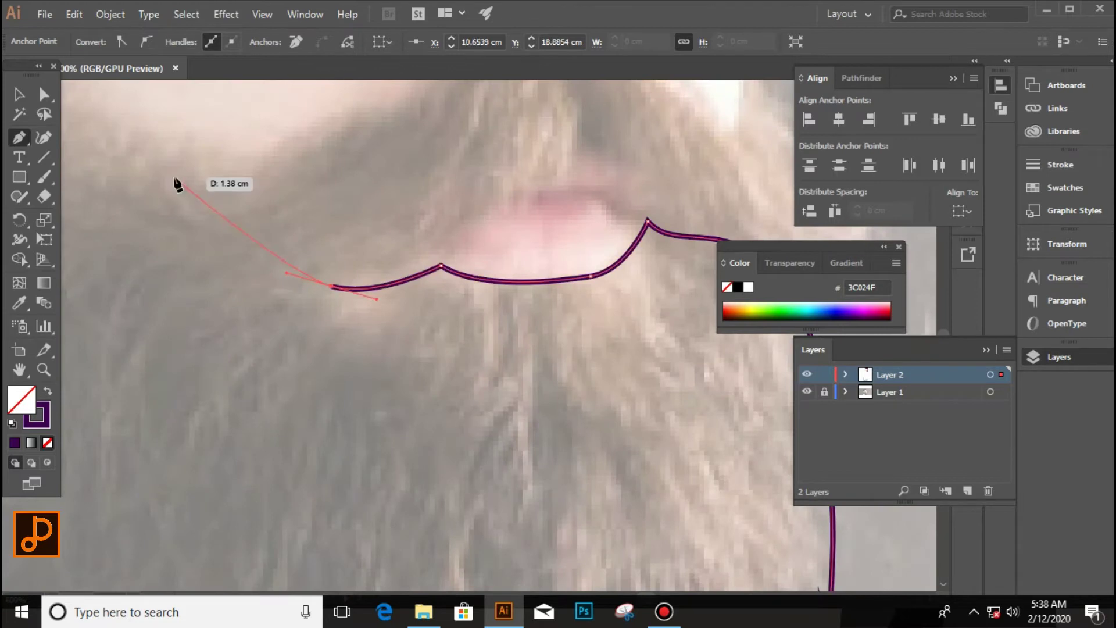
scroll(117, 187, "down", 2)
scroll(266, 257, "up", 1)
left_click_drag(251, 247, 254, 256)
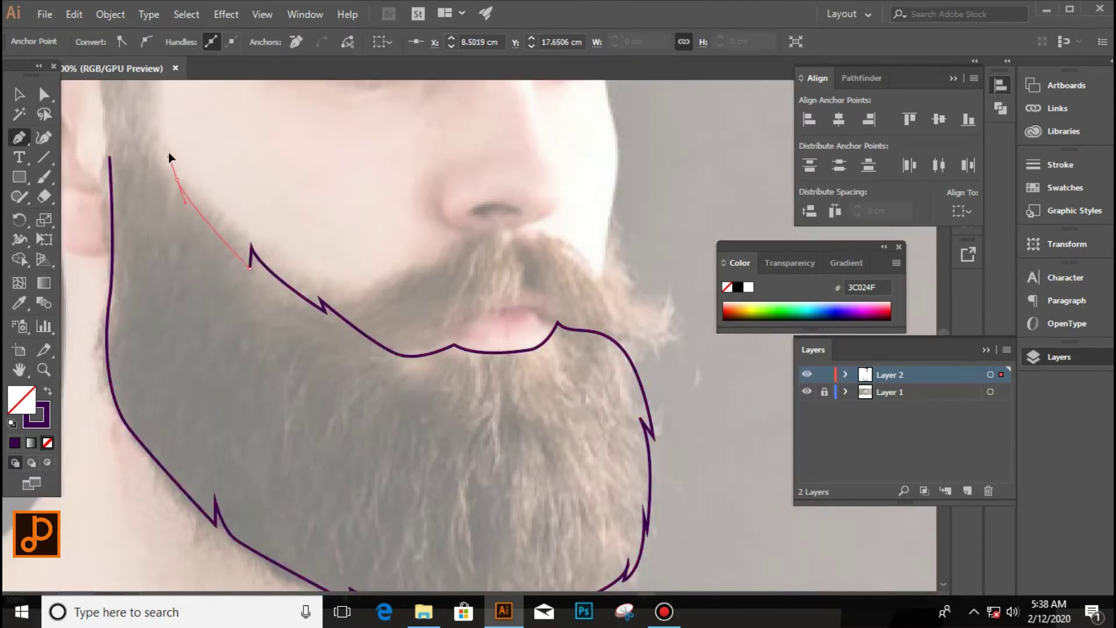
scroll(180, 179, "up", 2)
left_click(156, 209)
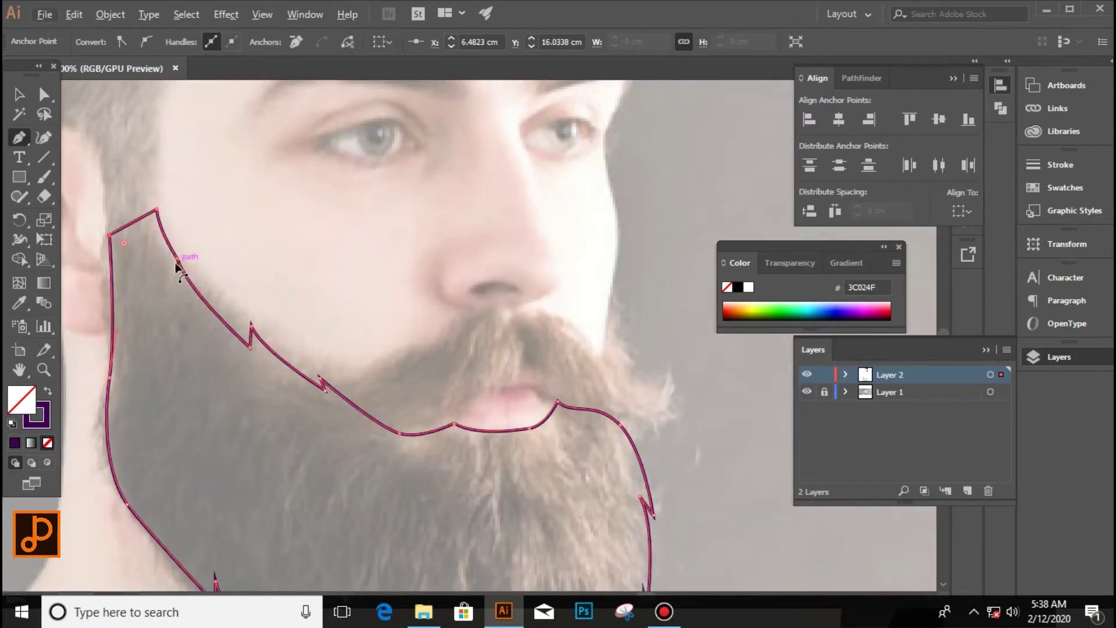
left_click(192, 269)
scroll(308, 390, "down", 2)
key("shift+x")
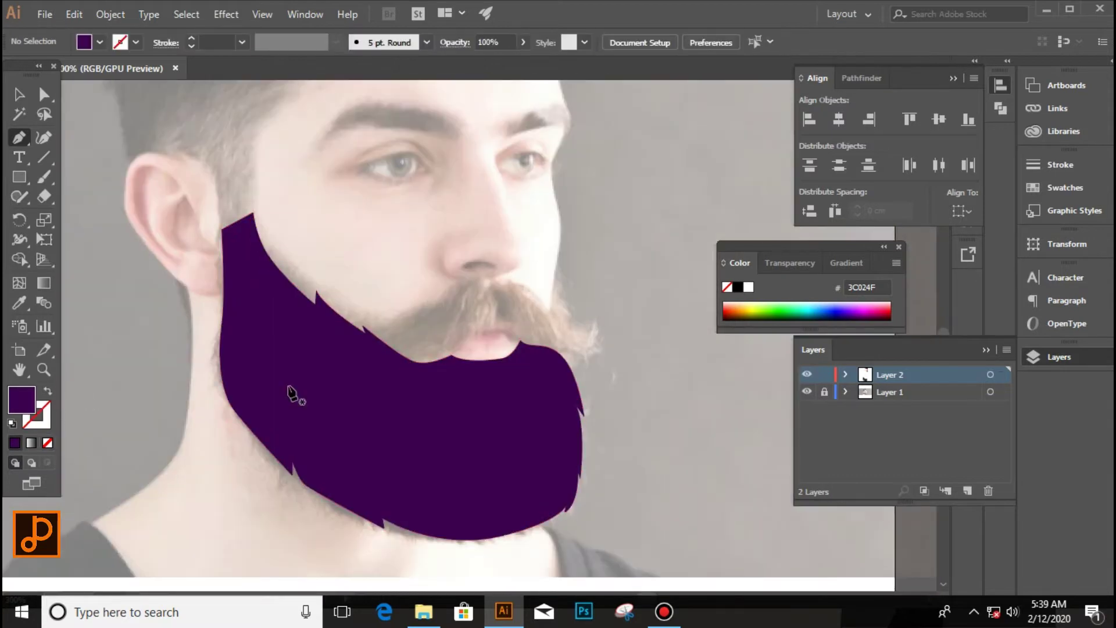
key("ctrl+shift+a")
Step: Deselect the beard and return to the Pen tool for the mustache
key("v")
left_click(174, 372)
key("shift+x")
key("ctrl+shift+a")
scroll(279, 369, "up", 3)
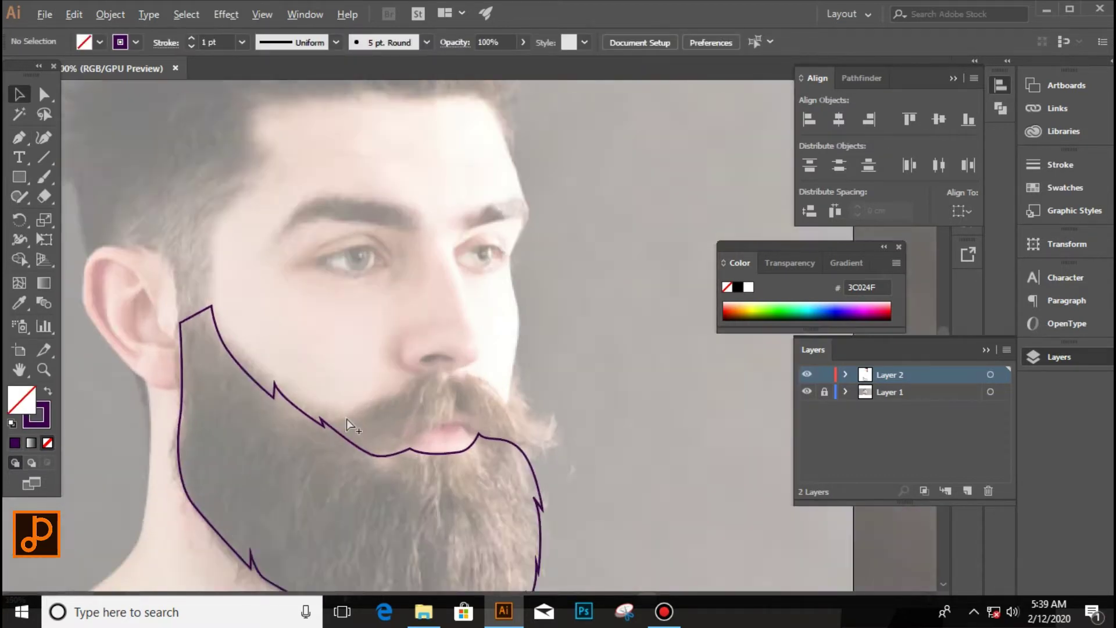
key("p")
scroll(368, 466, "up", 2)
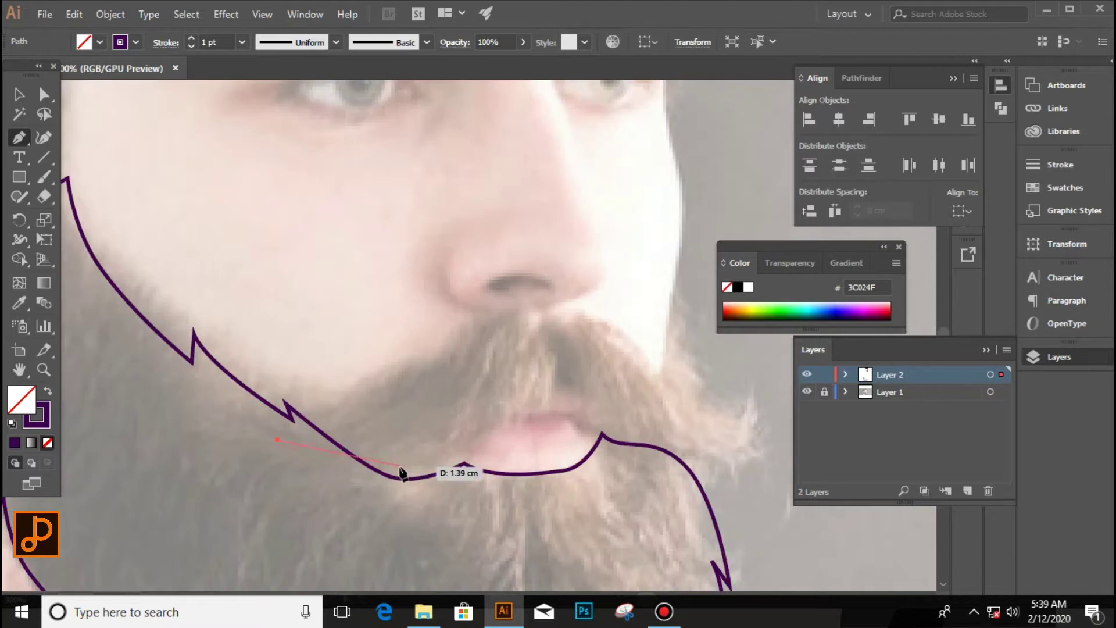
Step: Trace the mustache's lower edge, right tip flicks and jagged points up its right top
left_click(278, 440)
left_click_drag(392, 467, 464, 458)
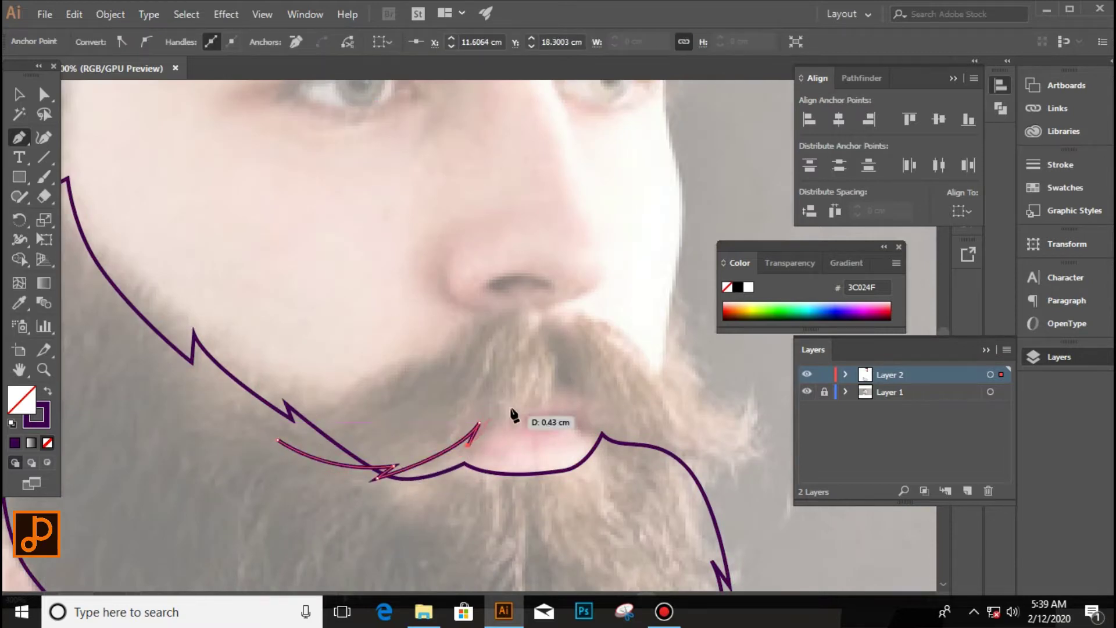
left_click(640, 445)
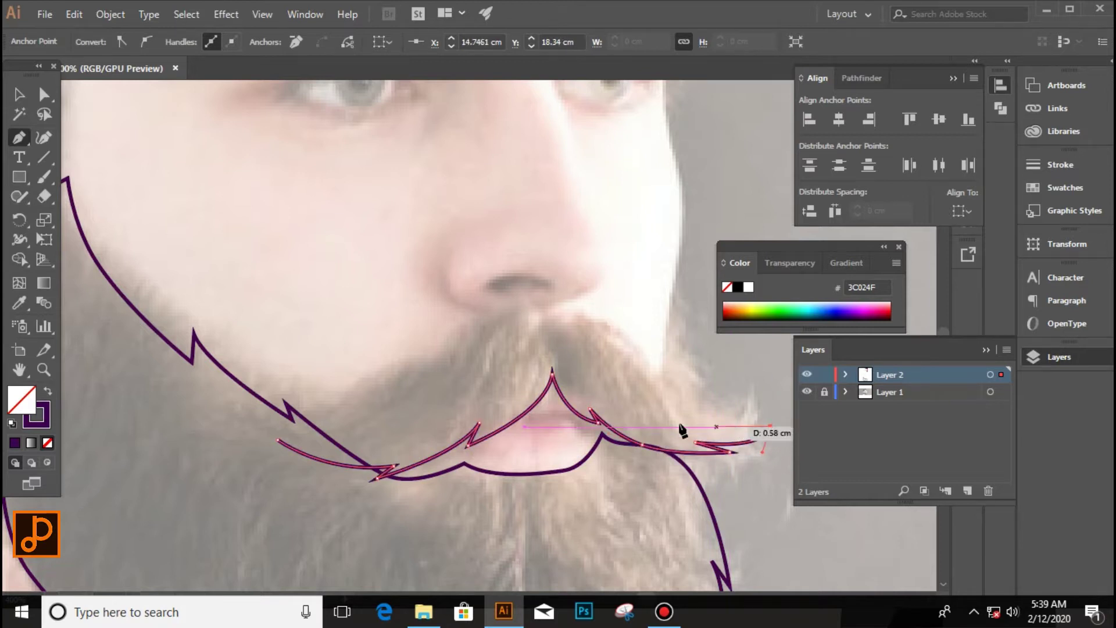
scroll(681, 430, "up", 2)
left_click_drag(595, 373, 561, 402)
left_click_drag(503, 379, 451, 368)
left_click(426, 363)
left_click(409, 336)
left_click_drag(334, 274, 306, 244)
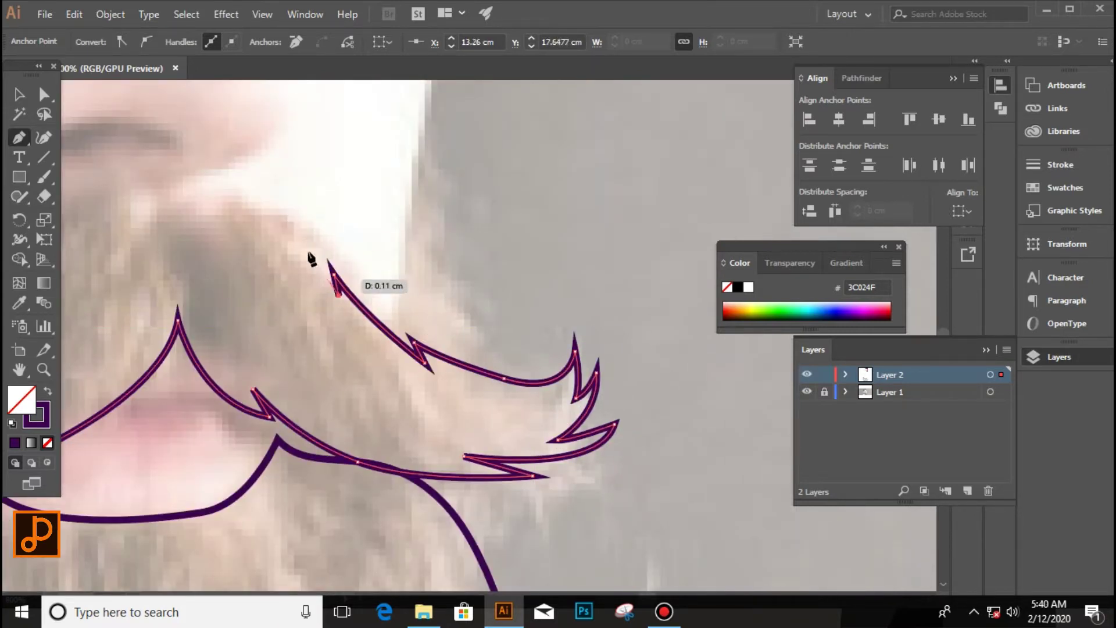
scroll(175, 218, "down", 3)
Step: Continue the mustache outline over the top hump, around the left tip and back underneath
left_click(269, 224)
scroll(269, 224, "up", 2)
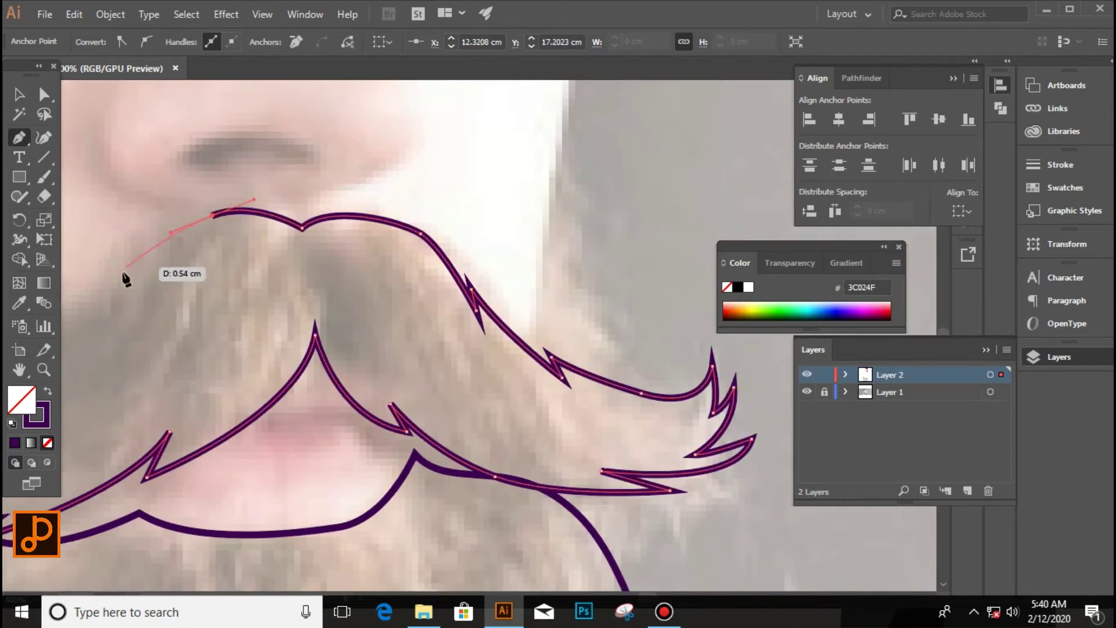
left_click_drag(214, 318, 200, 314)
scroll(228, 320, "down", 2)
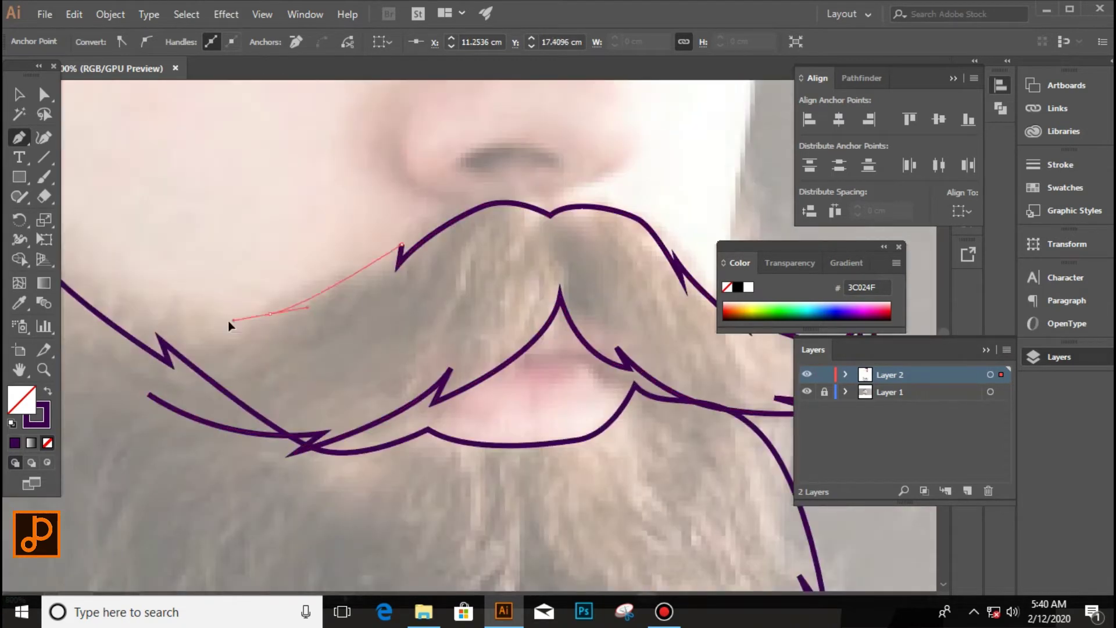
scroll(183, 347, "down", 1)
scroll(184, 346, "up", 3)
left_click_drag(152, 277, 136, 285)
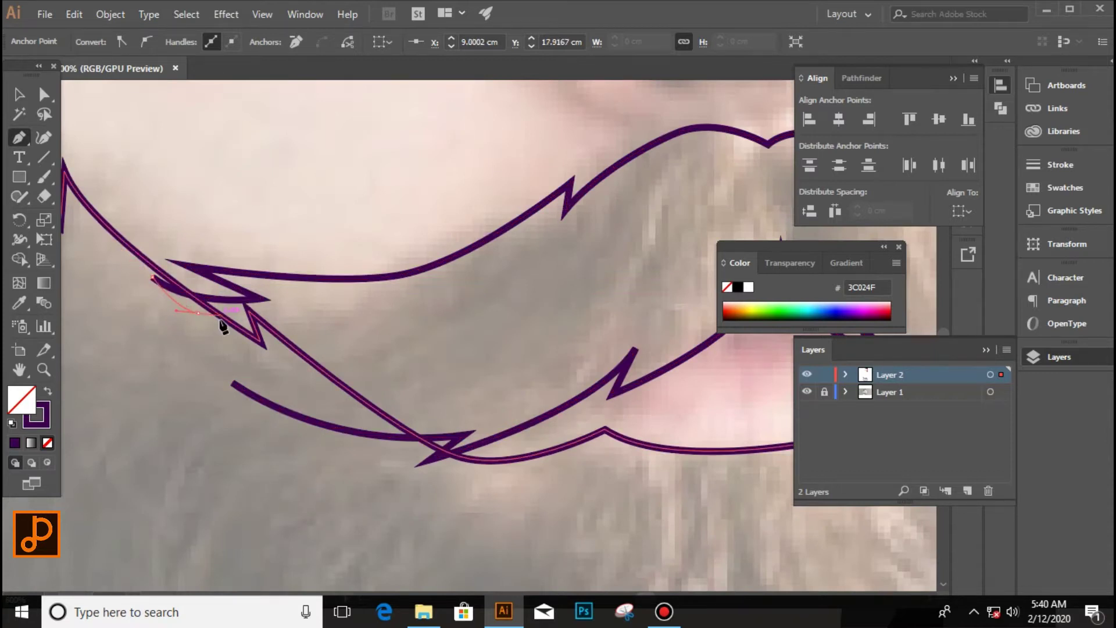
scroll(137, 280, "down", 2)
left_click_drag(279, 356, 267, 360)
scroll(262, 382, "down", 1)
scroll(399, 325, "up", 3)
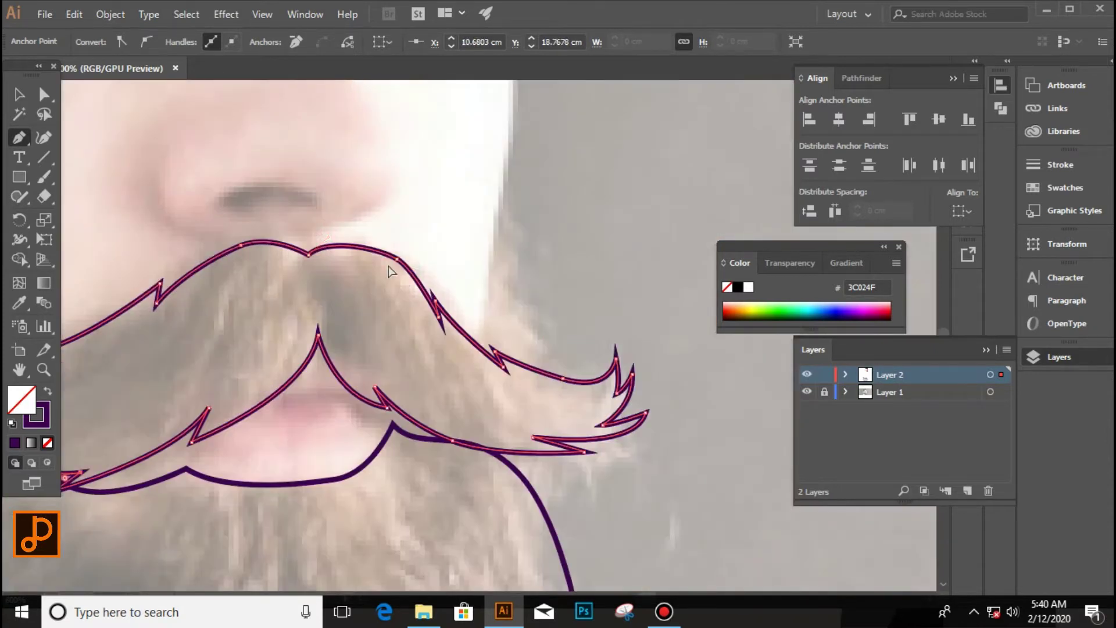
scroll(384, 253, "down", 3)
Step: Fill the mustache solid dark purple and select the beard shape
key("shift+x")
key("v")
scroll(553, 448, "up", 1)
left_click(178, 372)
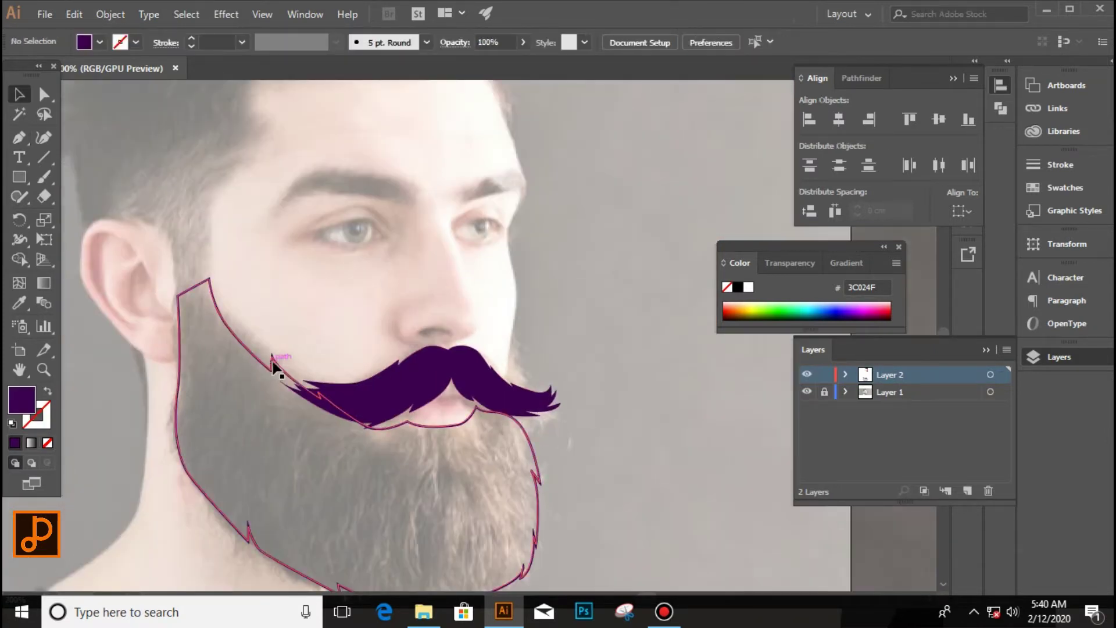
Step: Swap the beard's stroke to fill so it becomes a solid purple shape
key("shift+x")
left_click(586, 487)
scroll(586, 487, "down", 2)
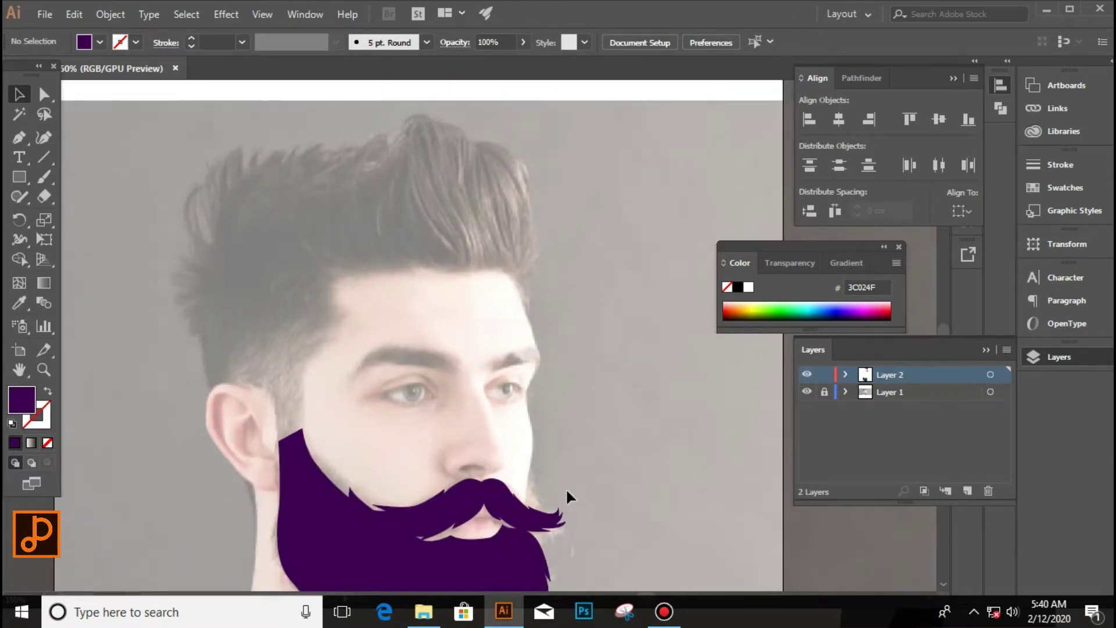
Step: Start the hair path at the sideburn and curve it up the hairline and over the head
key("p")
scroll(294, 410, "up", 3)
left_click(317, 478)
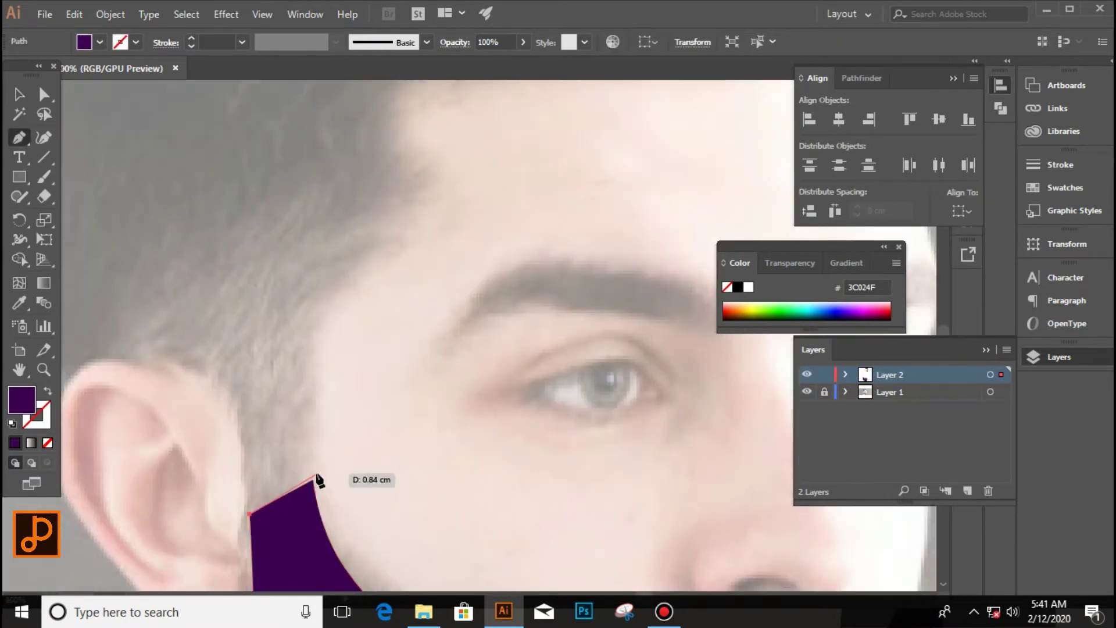
left_click_drag(339, 276, 357, 269)
mouse_move(391, 204)
left_mouse_down()
mouse_move(410, 197)
mouse_move(422, 239)
left_mouse_up()
left_click(422, 225)
left_click(385, 184)
left_click_drag(407, 176, 413, 174)
left_click_drag(550, 123, 619, 138)
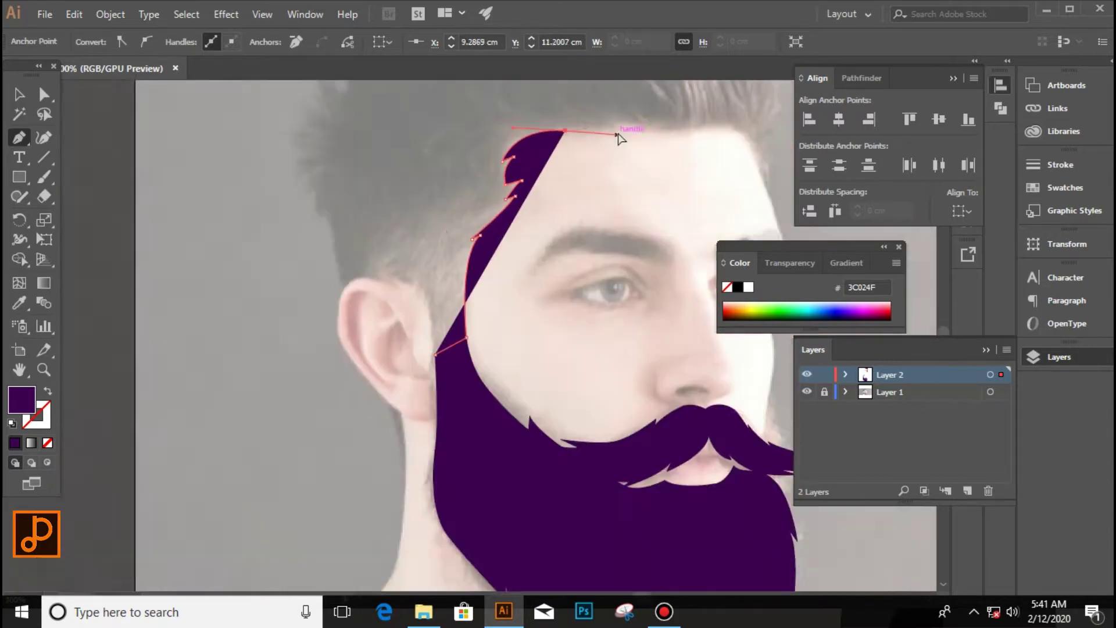
scroll(619, 138, "up", 3)
scroll(266, 310, "down", 3)
Step: Add spiky points along the hair's right edge
left_click(531, 295)
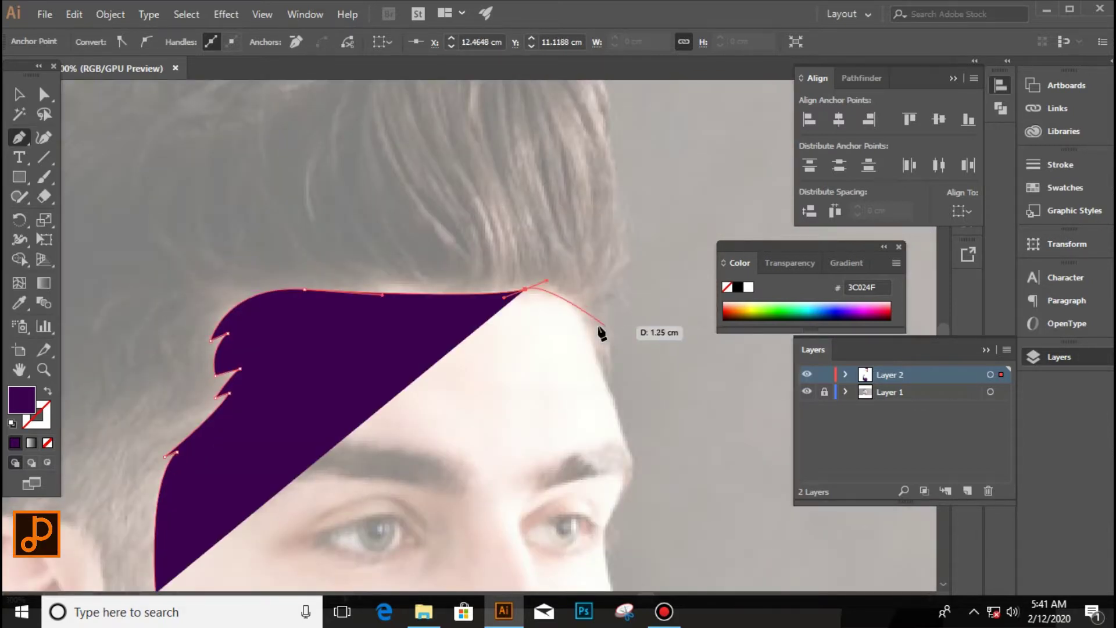
scroll(602, 337, "up", 2)
scroll(605, 349, "up", 2)
left_click(579, 274)
left_click(611, 304)
left_click(578, 243)
left_click(637, 219)
left_click_drag(601, 227, 619, 227)
scroll(602, 234, "up", 2)
scroll(604, 234, "down", 2)
left_click(634, 260)
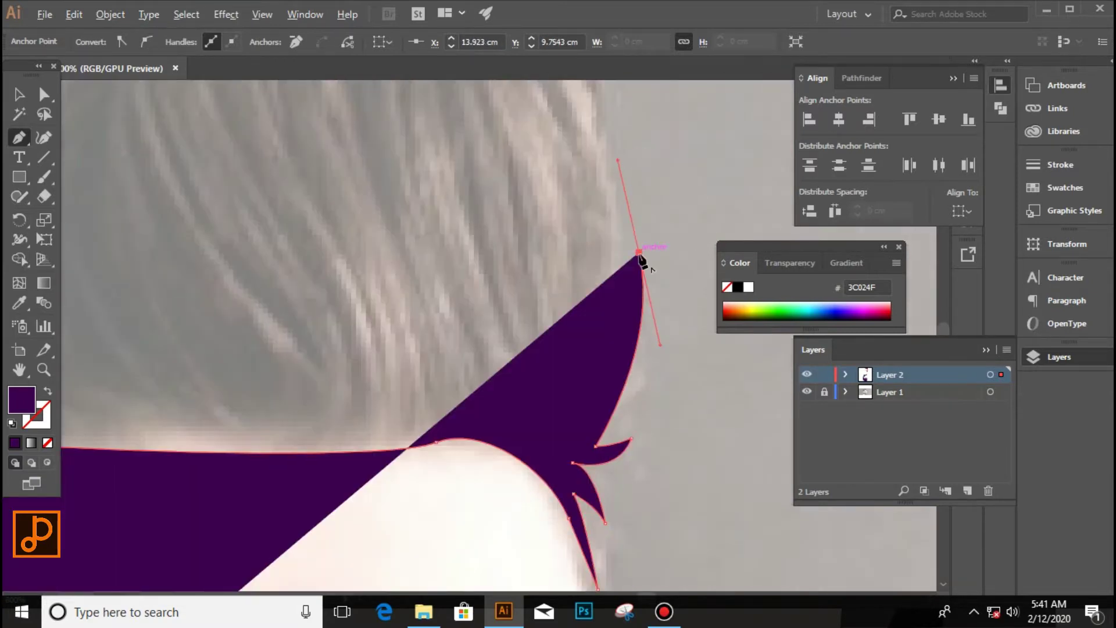
scroll(622, 288, "down", 1)
Step: Continue the hair outline along its top and add a leftward tip at the crown
left_click(569, 253)
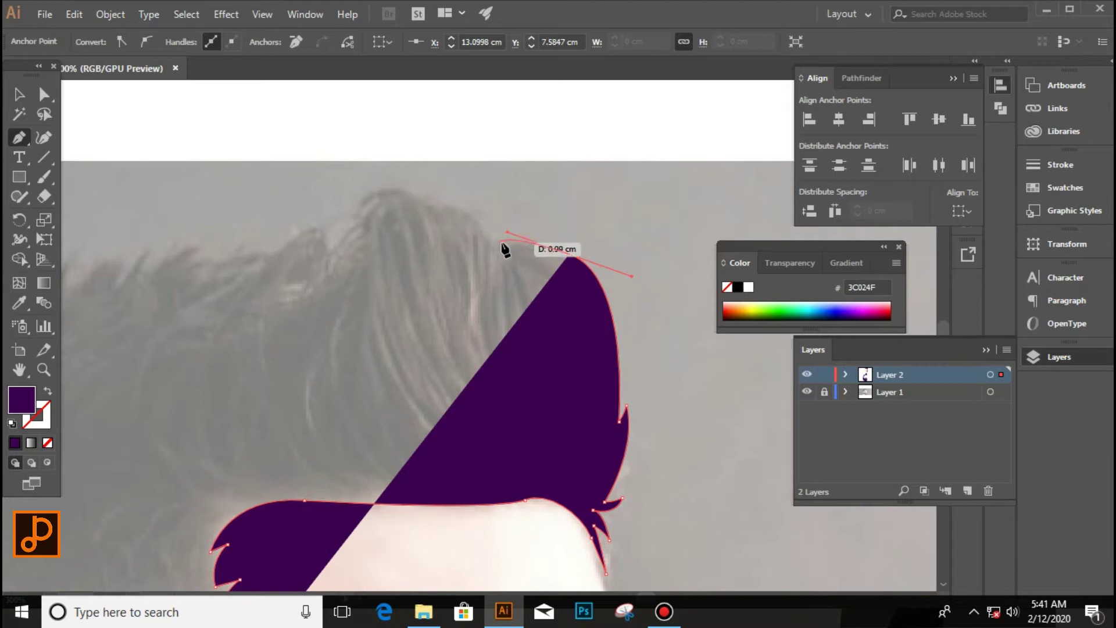
left_click(517, 249)
left_click(477, 227)
left_click(427, 202)
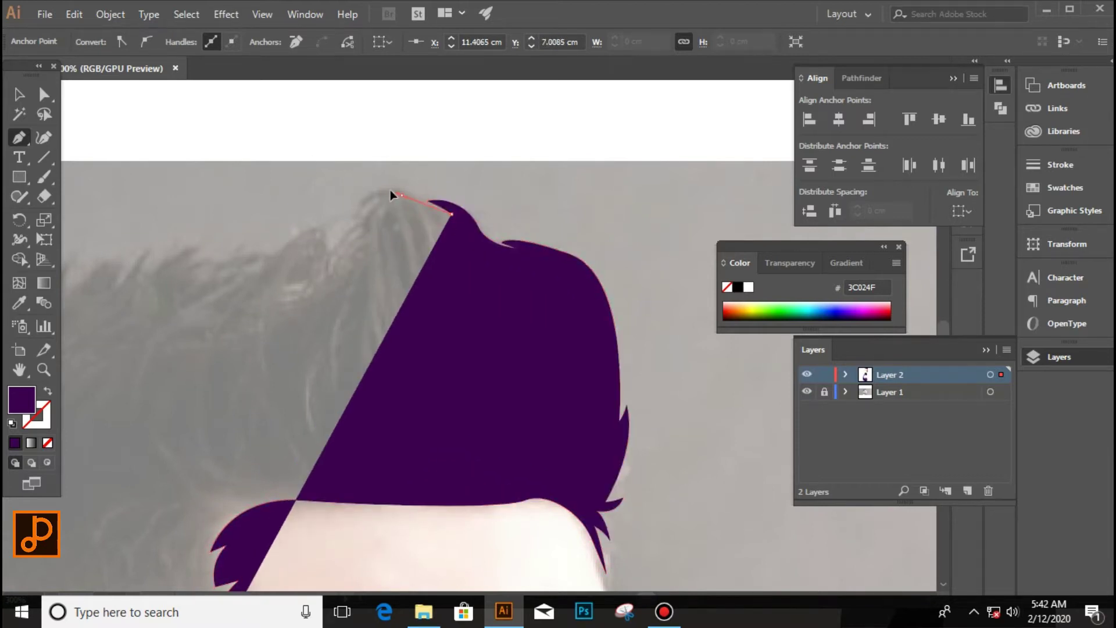
left_click(401, 194)
left_click(351, 204)
left_click_drag(388, 215, 268, 303)
scroll(343, 209, "up", 1)
Step: Form a curled hair tip and extend the outline with curved anchors
left_click(278, 301)
left_click(329, 251)
scroll(329, 252, "up", 1)
left_click(274, 283)
left_click_drag(305, 193, 294, 180)
scroll(294, 180, "down", 1)
left_click(271, 262)
left_click(298, 242)
scroll(194, 266, "up", 1)
left_click_drag(218, 267, 210, 279)
scroll(233, 262, "down", 2)
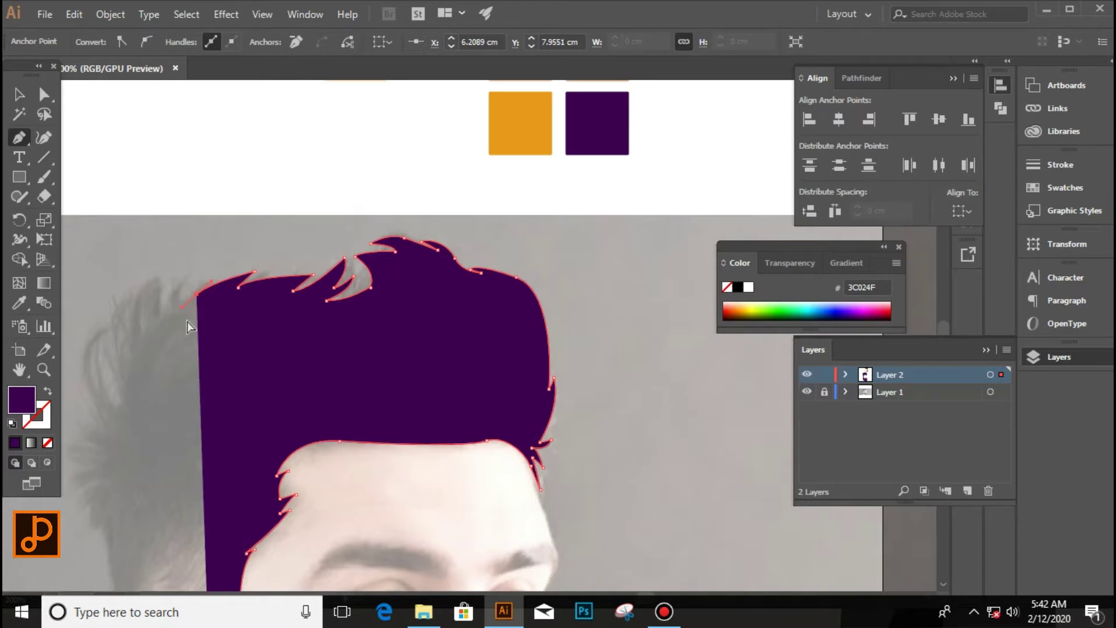
scroll(187, 322, "up", 3)
left_click(428, 224)
Step: Shape the spiky strands at the top left and down the hair's left edge
left_click_drag(267, 318, 266, 324)
left_click_drag(289, 243, 294, 241)
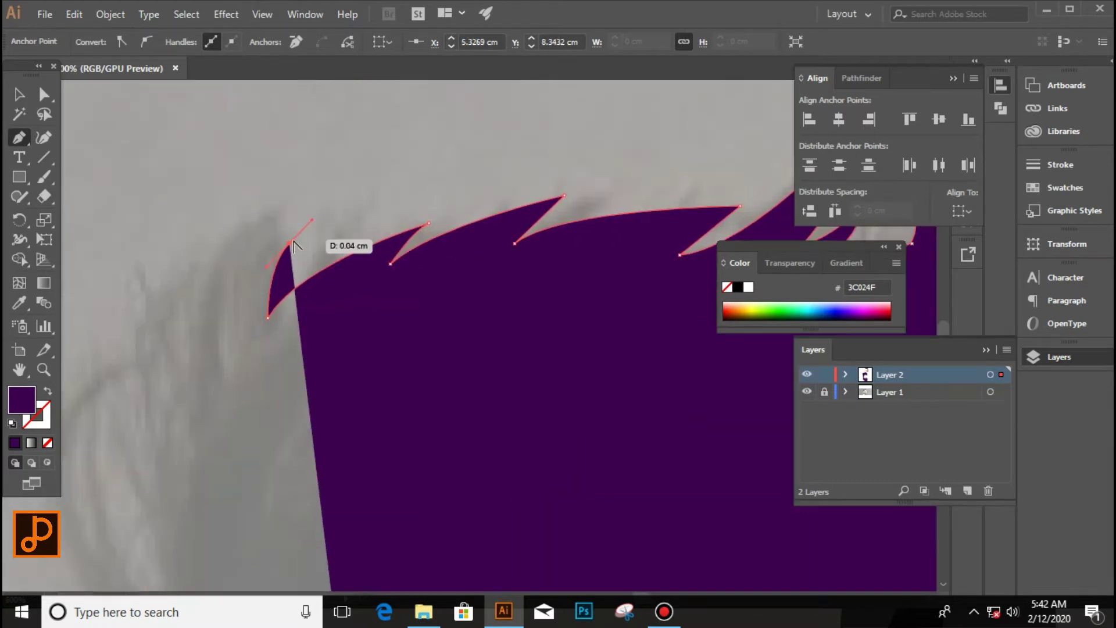
left_click_drag(211, 369, 207, 378)
left_click_drag(237, 249, 257, 255)
scroll(190, 330, "down", 2)
scroll(189, 330, "up", 1)
left_click_drag(492, 330, 490, 378)
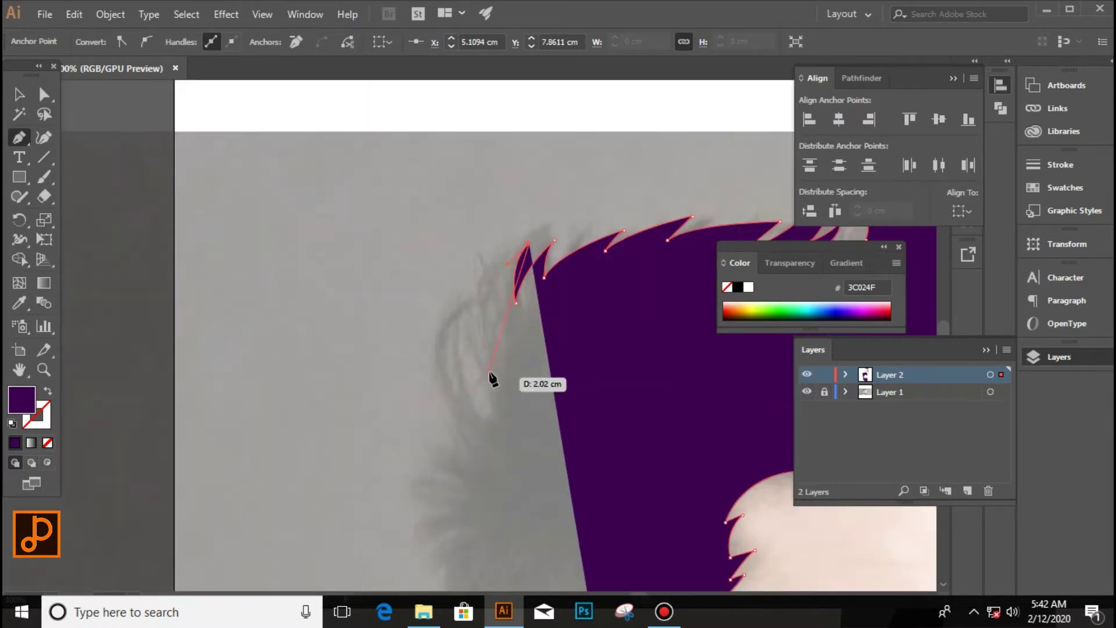
left_click_drag(473, 290, 478, 296)
left_click_drag(471, 365, 481, 380)
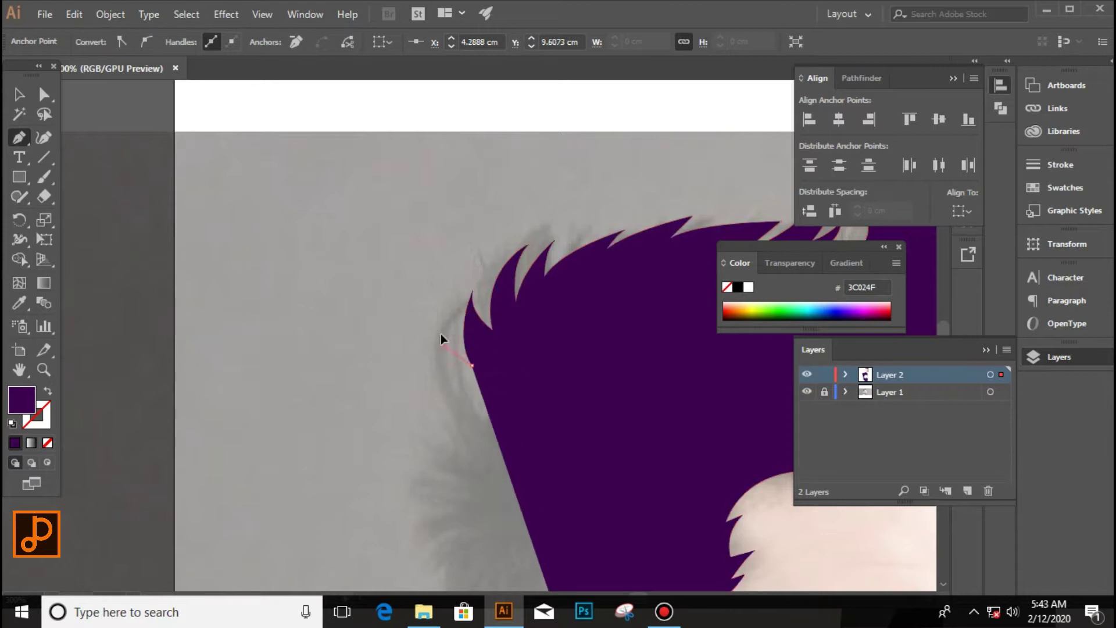
Step: Add curved spike tips down the hair's left side
left_click(442, 344)
left_click(456, 407)
left_click_drag(475, 433, 486, 458)
left_click(440, 445)
key("ctrl+plus")
left_click(470, 405)
key("ctrl+minus")
left_click(484, 376)
left_click(535, 394)
scroll(511, 378, "down", 2)
left_click_drag(484, 349, 489, 356)
scroll(487, 355, "down", 2)
Step: Add the last spikes, run the hair down to the ear, close it and deselect
left_click(517, 288)
left_click(485, 297)
left_click(505, 326)
left_click_drag(526, 316, 544, 388)
scroll(568, 448, "down", 3)
left_click(685, 444)
left_click(767, 491)
key("ctrl+minus")
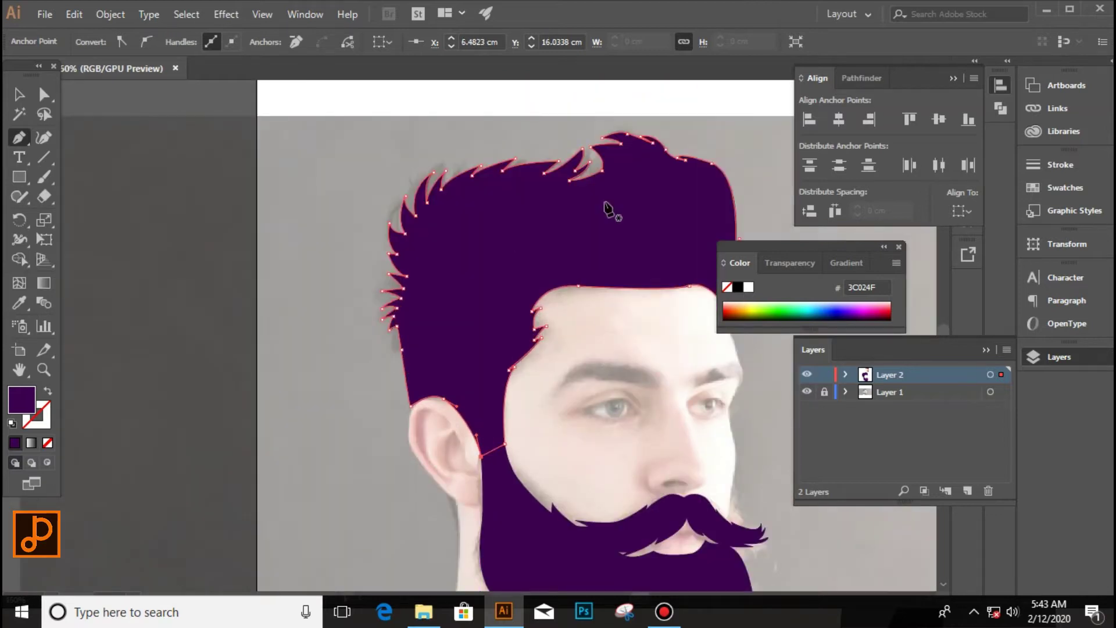
scroll(605, 206, "up", 3)
scroll(386, 204, "down", 4)
key("ctrl+shift+a")
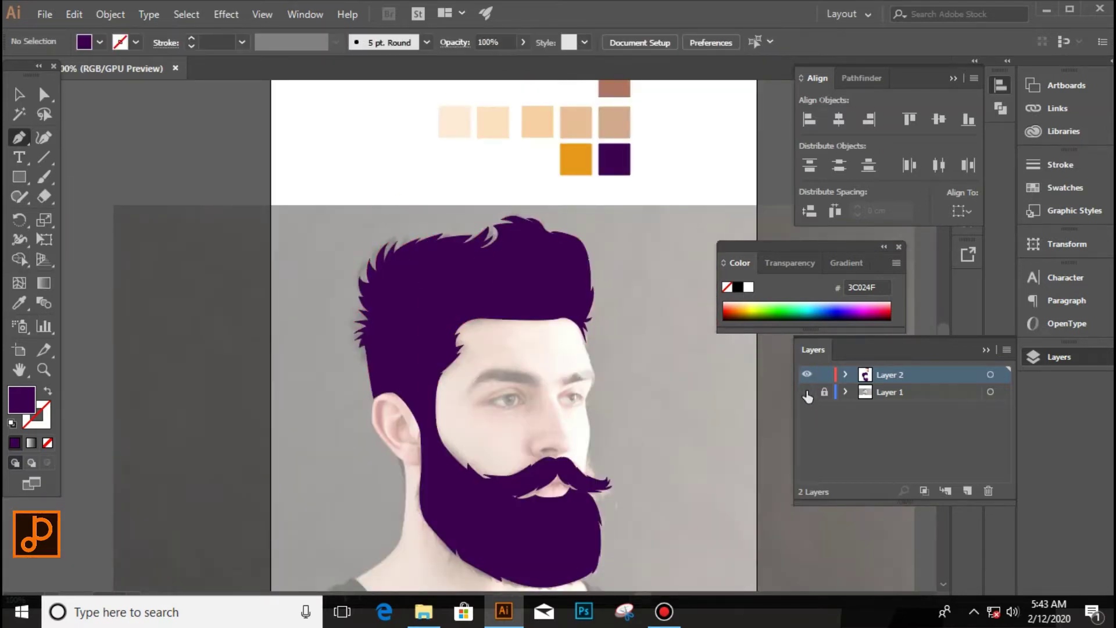
Step: Show the reference photo and start the first eyebrow at its outer end
left_click(807, 393)
scroll(592, 329, "up", 3)
scroll(241, 286, "up", 3)
left_click(632, 285)
left_click_drag(640, 240, 639, 238)
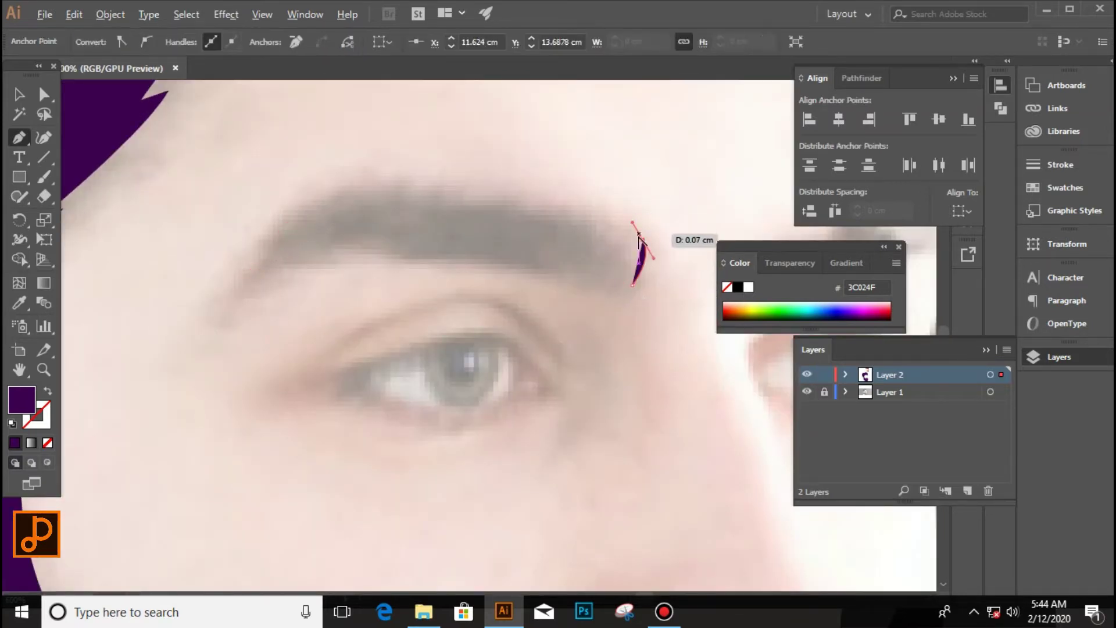
left_click_drag(550, 207, 607, 226)
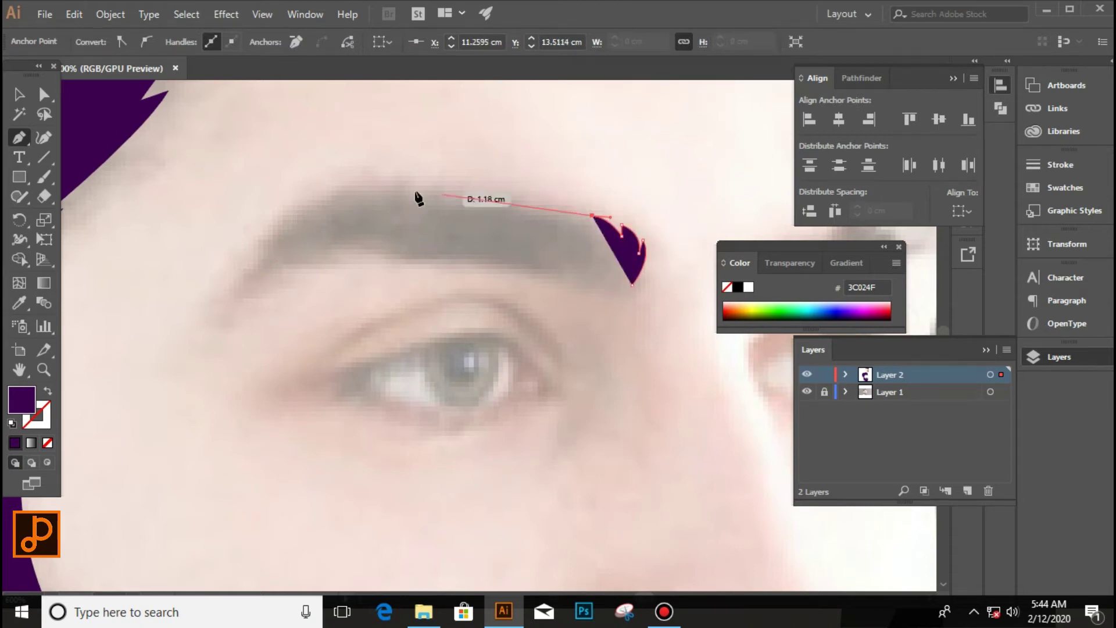
Step: Trace the first eyebrow's curved top edge and begin its lower edge
left_click(397, 194)
left_click(314, 215)
left_click_drag(257, 258, 244, 282)
mouse_move(339, 250)
left_mouse_down()
mouse_move(321, 259)
mouse_move(437, 258)
left_mouse_up()
left_click(386, 235)
left_click_drag(618, 270, 634, 293)
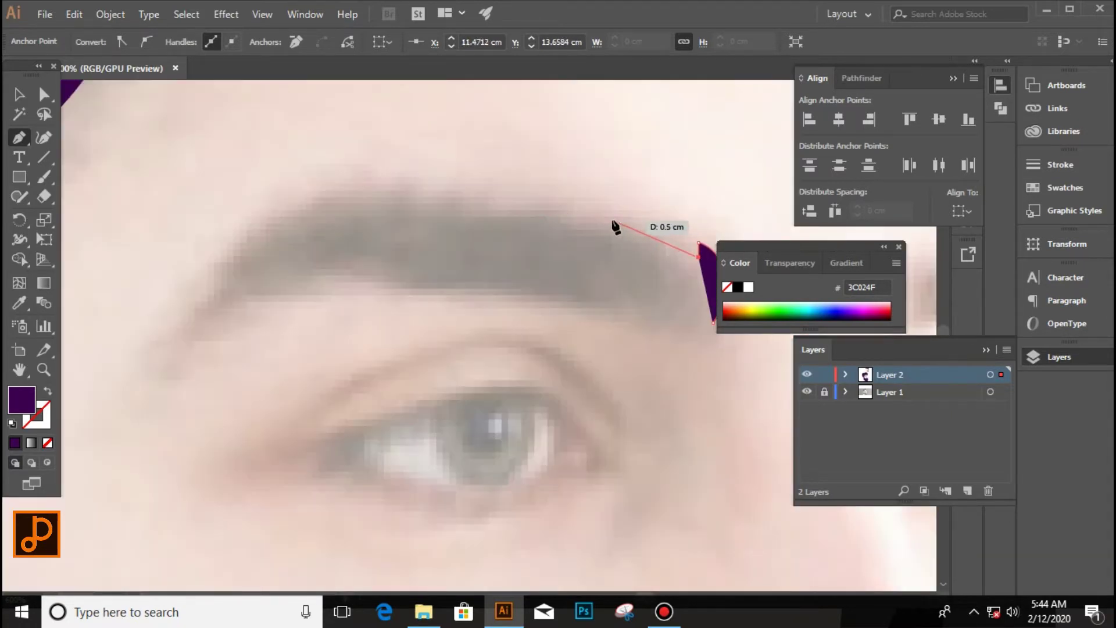
Step: Extend the first eyebrow leftward along the brow with new anchors
left_click(609, 219)
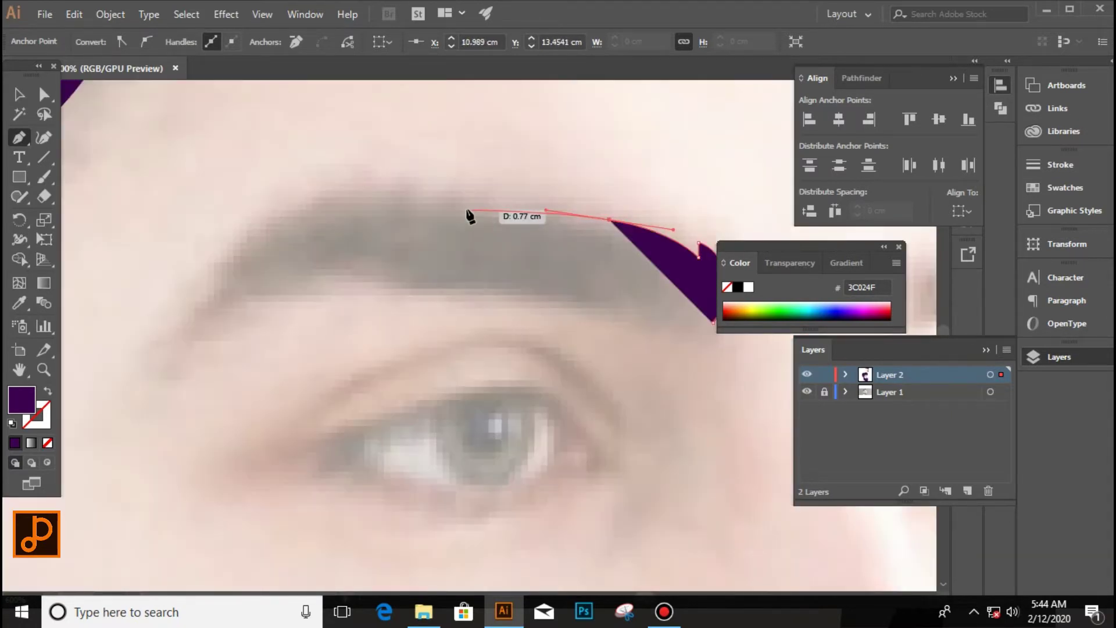
left_click(465, 208)
left_click(449, 202)
left_click(435, 221)
left_click_drag(309, 212, 245, 231)
left_click(215, 279)
Step: Add notched anchors along the lower brow edge and close the first eyebrow
left_click(324, 273)
left_click(467, 282)
left_click(496, 265)
left_click(482, 284)
mouse_move(520, 289)
left_mouse_down()
mouse_move(580, 309)
mouse_move(638, 279)
mouse_move(599, 311)
left_mouse_up()
scroll(680, 312, "up", 2)
left_click(620, 287)
scroll(423, 348, "down", 2)
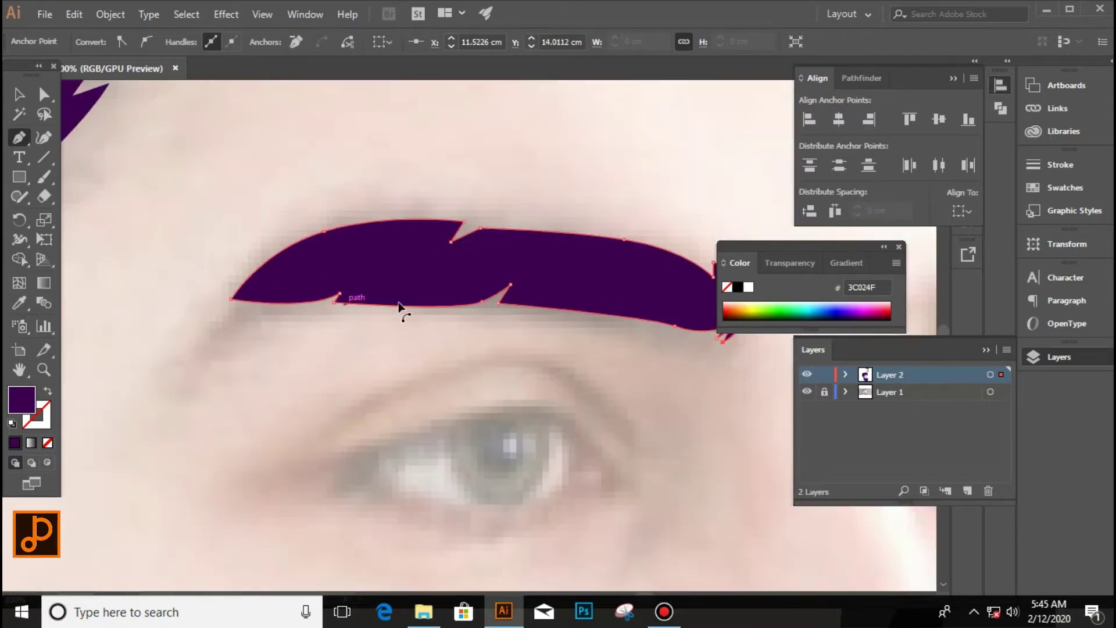
left_click(340, 298)
Step: Start the second eyebrow and place anchors toward its right end
scroll(369, 361, "down", 2)
scroll(461, 324, "up", 2)
left_click(440, 331)
left_click_drag(448, 282, 475, 270)
left_click_drag(606, 238, 636, 234)
key("ctrl+z")
left_click(501, 253)
left_click(618, 244)
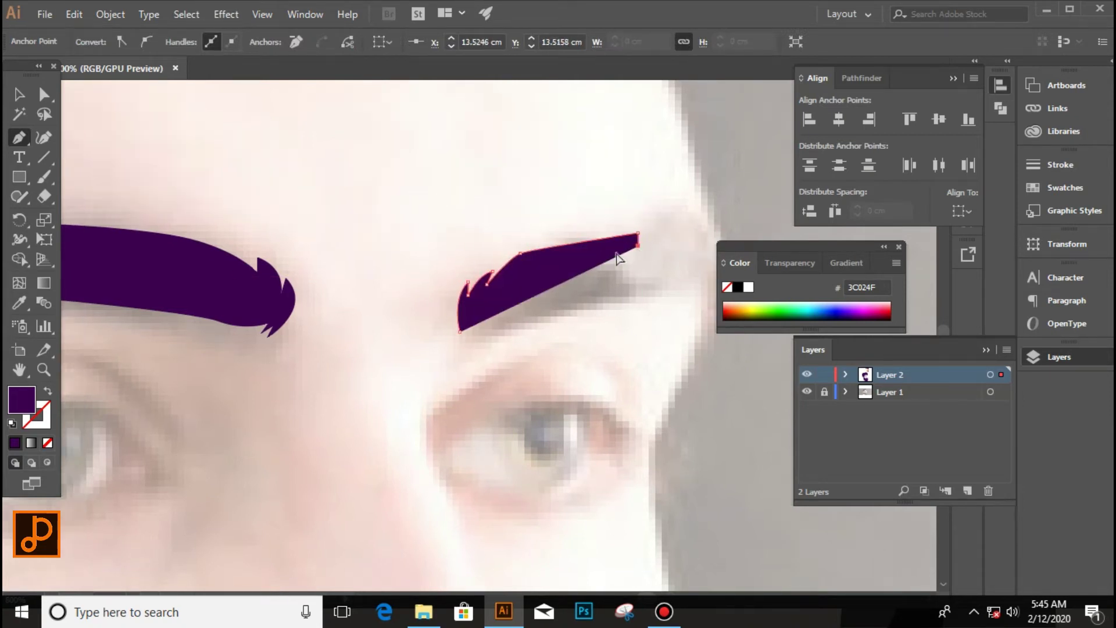
Step: Curve the second brow's upper edge, round its right end and notch its lower edge
scroll(617, 258, "up", 2)
scroll(659, 229, "down", 2)
scroll(660, 229, "up", 3)
left_click_drag(575, 198, 581, 207)
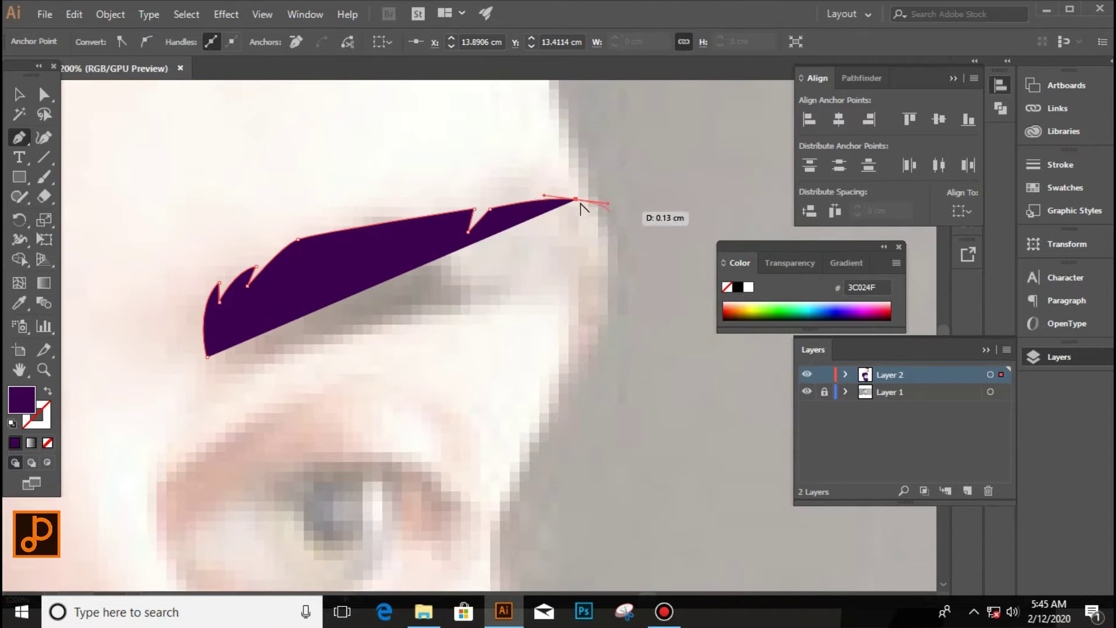
mouse_move(596, 266)
left_mouse_down()
mouse_move(605, 229)
mouse_move(516, 269)
left_mouse_up()
left_click(536, 247)
left_click(536, 264)
left_click_drag(459, 291, 456, 296)
left_click_drag(333, 324, 199, 378)
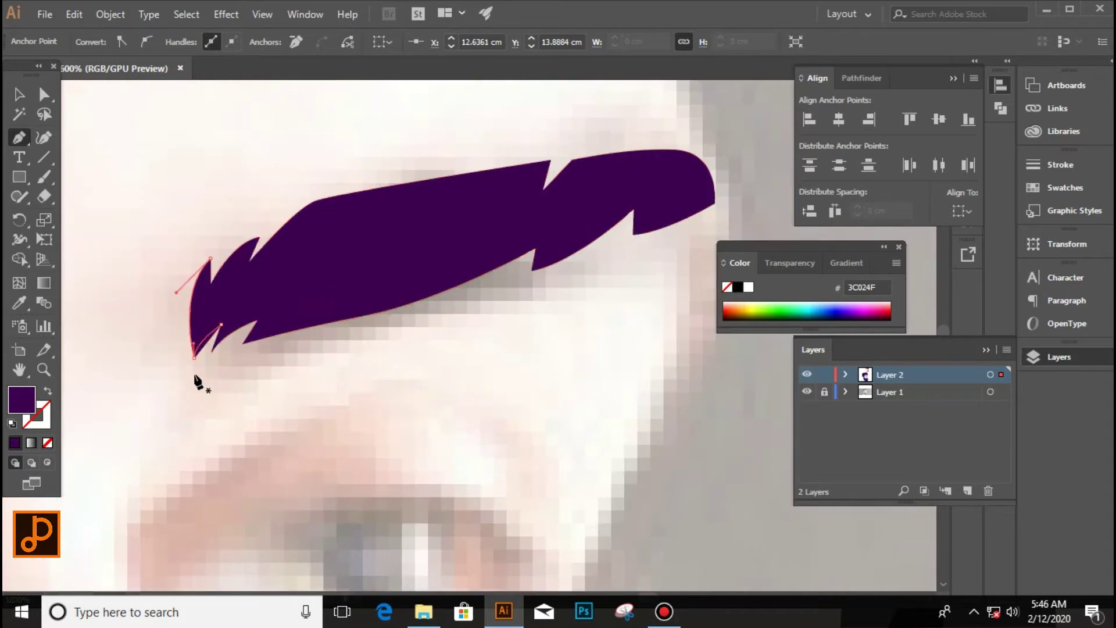
Step: Nudge the lower-edge notch anchors, then hide the photo to check both eyebrows
scroll(498, 369, "down", 5)
scroll(531, 332, "up", 5)
left_click_drag(442, 349, 446, 355)
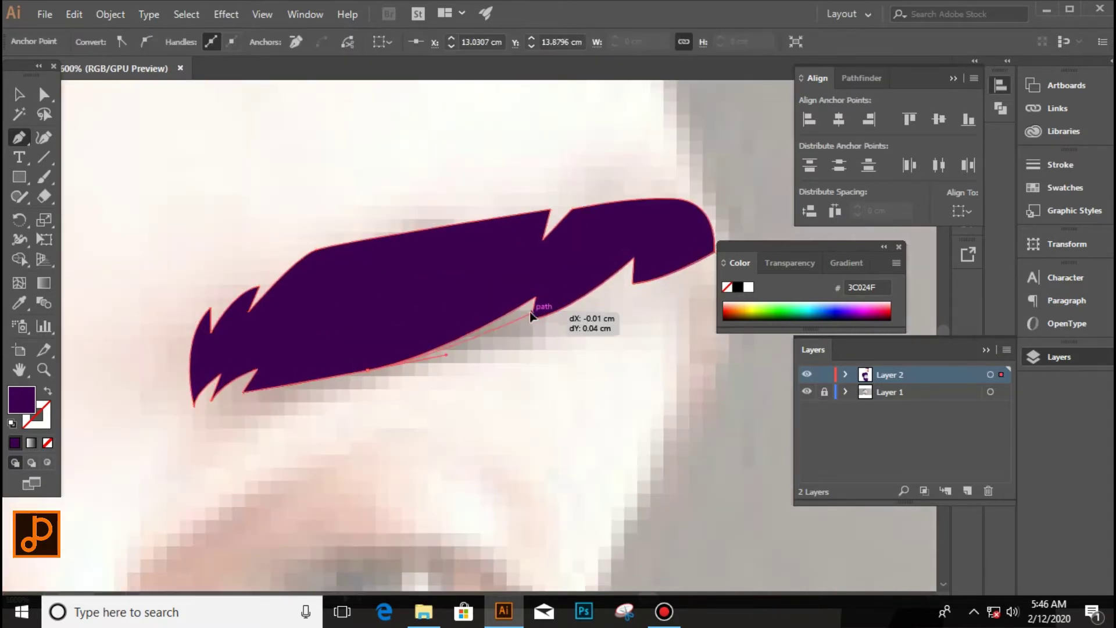
left_click_drag(530, 315, 533, 311)
scroll(590, 349, "down", 5)
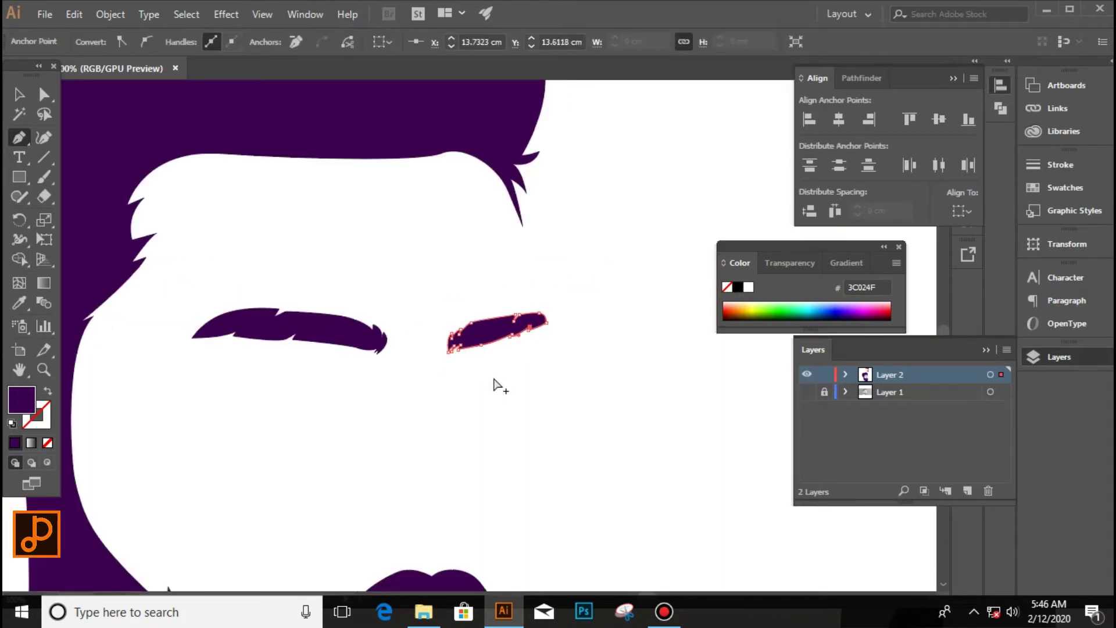
left_click(573, 367, "ctrl")
Step: Draw curved purple crease lines arching above the left and right eyes
scroll(233, 366, "up", 3)
left_click(364, 340)
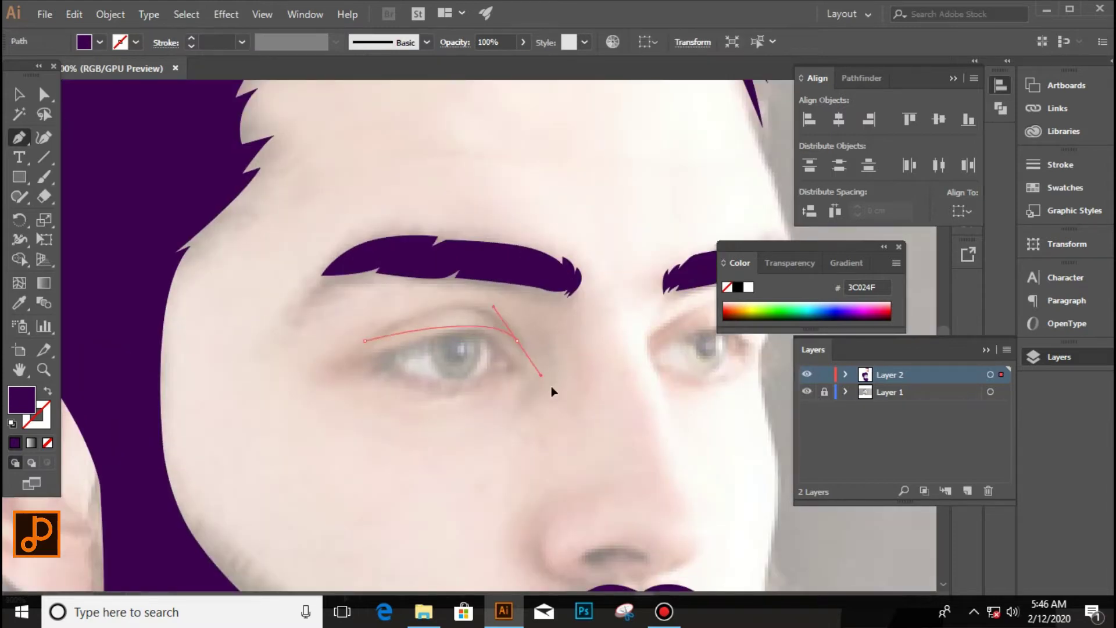
left_click_drag(550, 385, 558, 401)
left_click(270, 419, "ctrl")
scroll(397, 344, "down", 5)
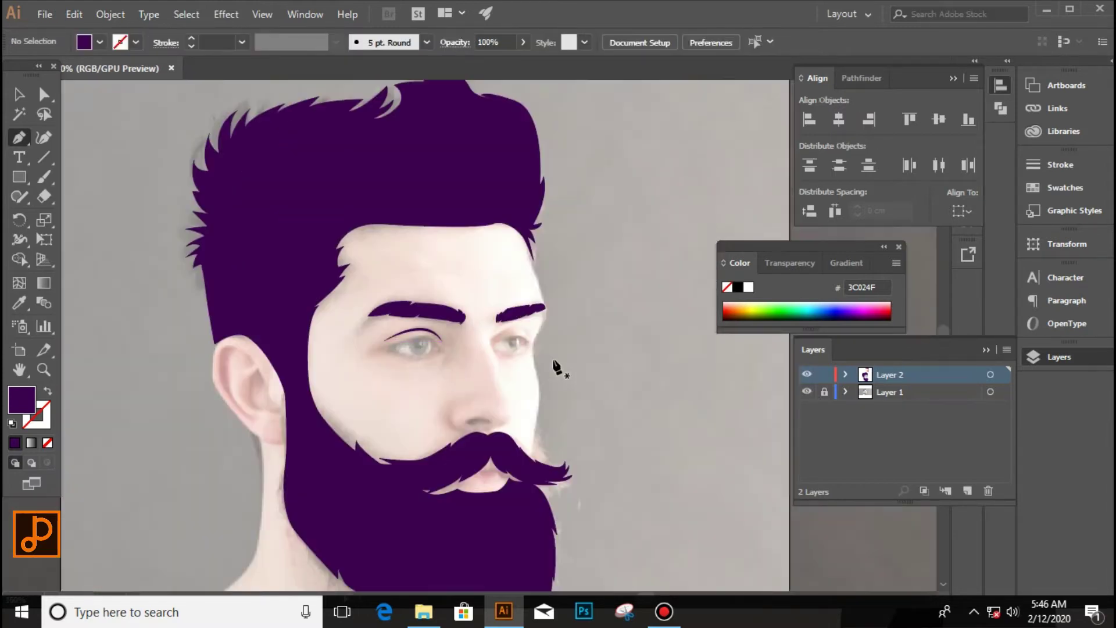
scroll(555, 367, "up", 3)
left_click(444, 342)
left_click_drag(591, 321, 650, 382)
left_click(591, 321)
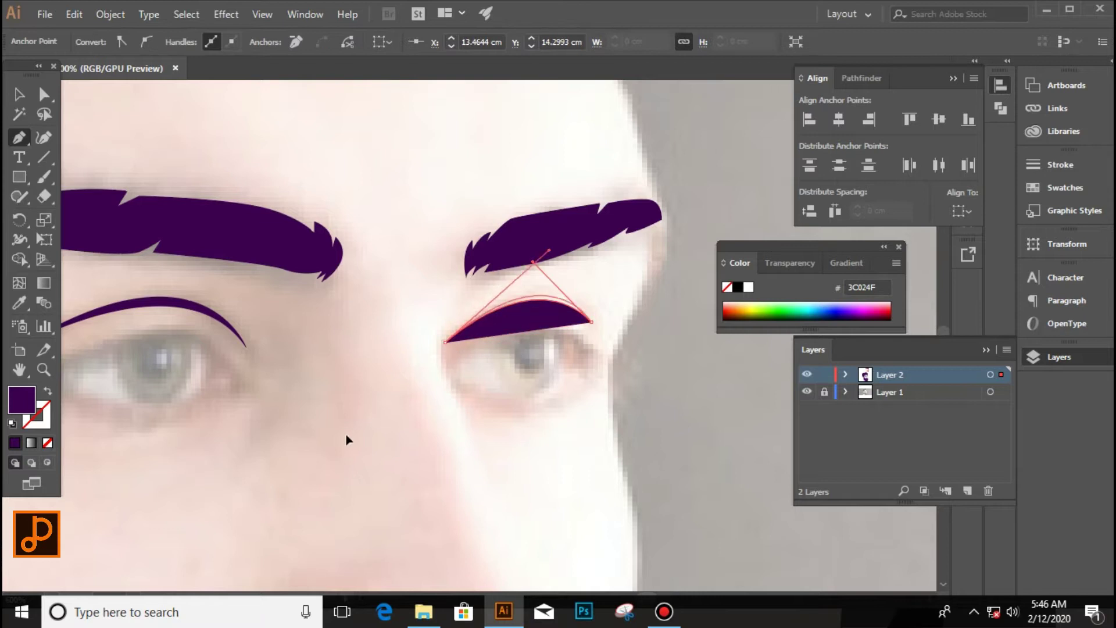
left_click(347, 440, "ctrl")
scroll(510, 378, "down", 5)
Step: Draw a closed curved line along the side of the nose
scroll(440, 473, "up", 2)
scroll(440, 474, "up", 2)
left_click(403, 368)
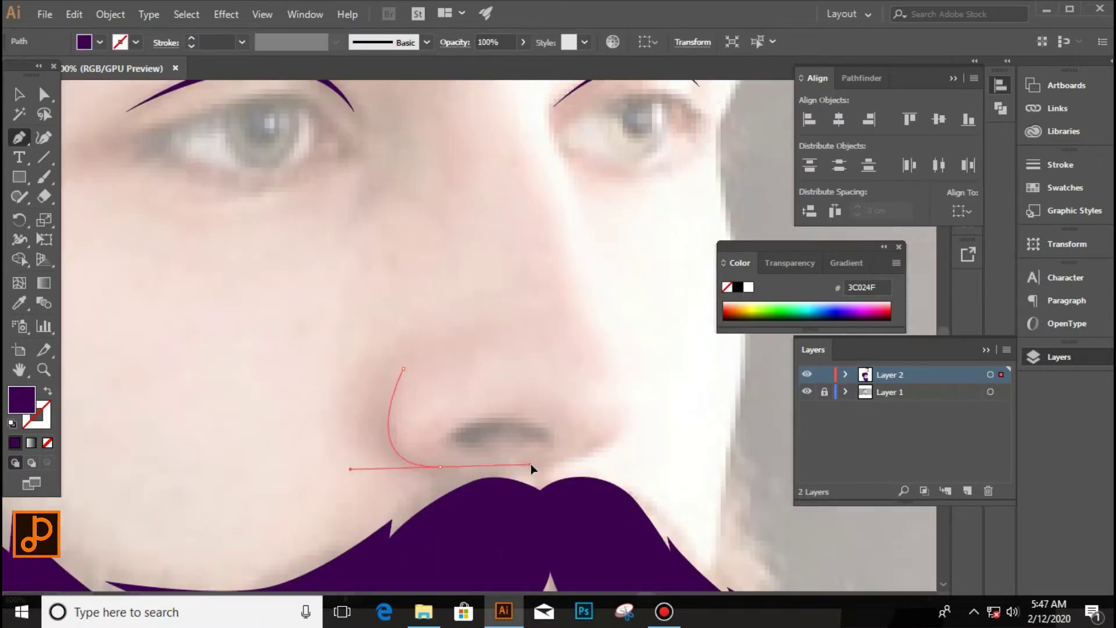
left_click(440, 466)
left_click_drag(403, 369, 407, 378)
left_click(440, 282, "ctrl")
Step: Add a curved, closed nostril shape
scroll(445, 441, "up", 2)
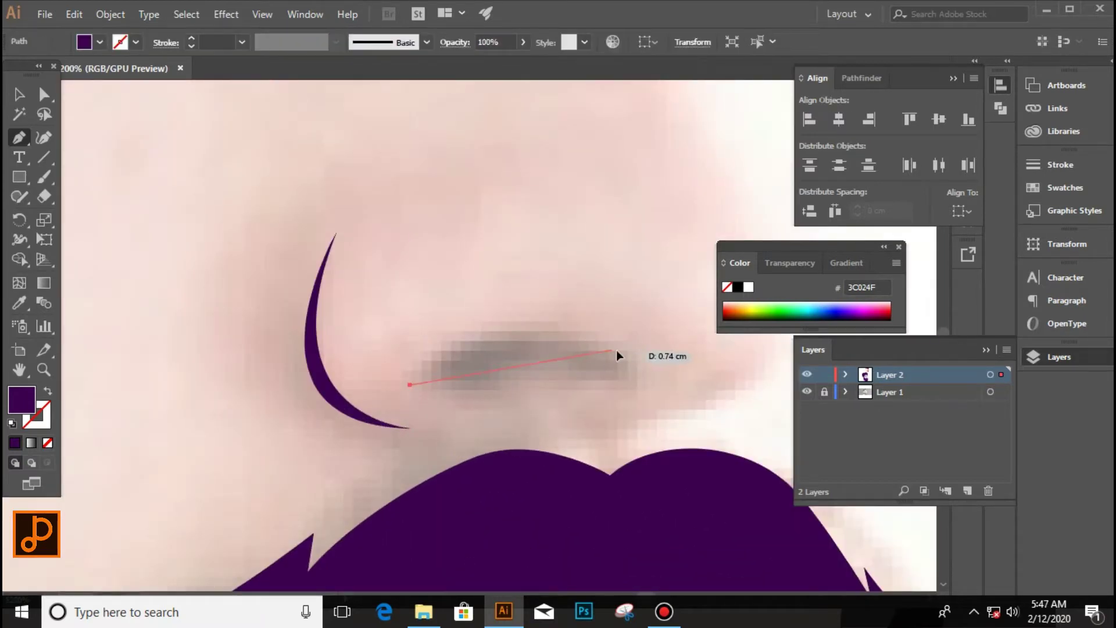
left_click_drag(611, 349, 737, 403)
left_click(412, 385)
scroll(631, 379, "down", 2)
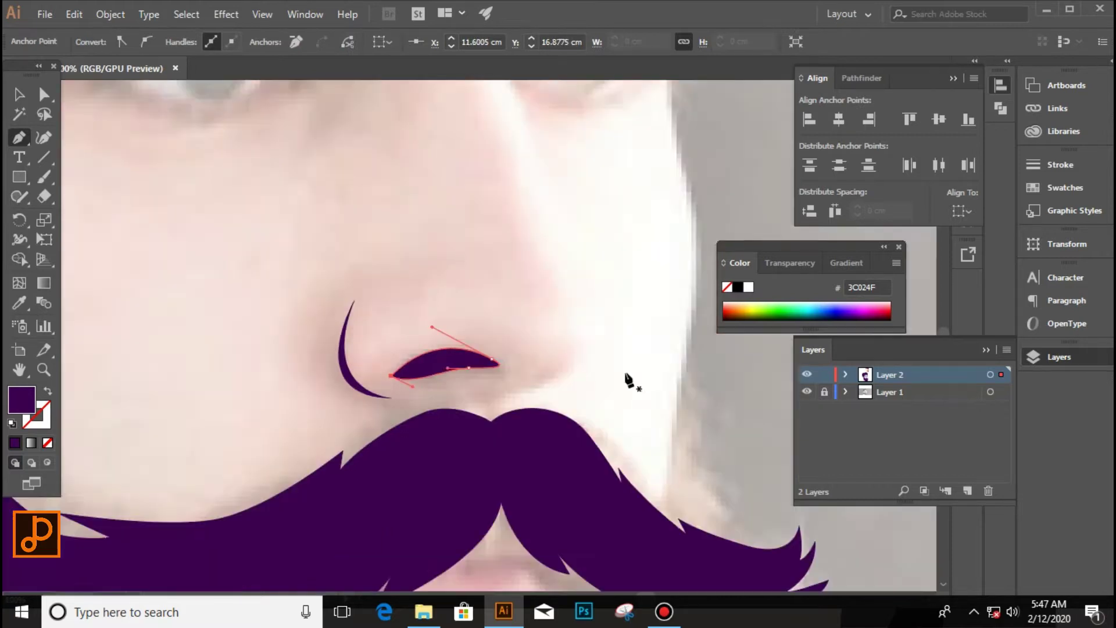
scroll(576, 342, "down", 2)
left_click(576, 341, "ctrl")
Step: Begin the left eye outline, curving along the upper and lower eyelid
scroll(325, 273, "up", 3)
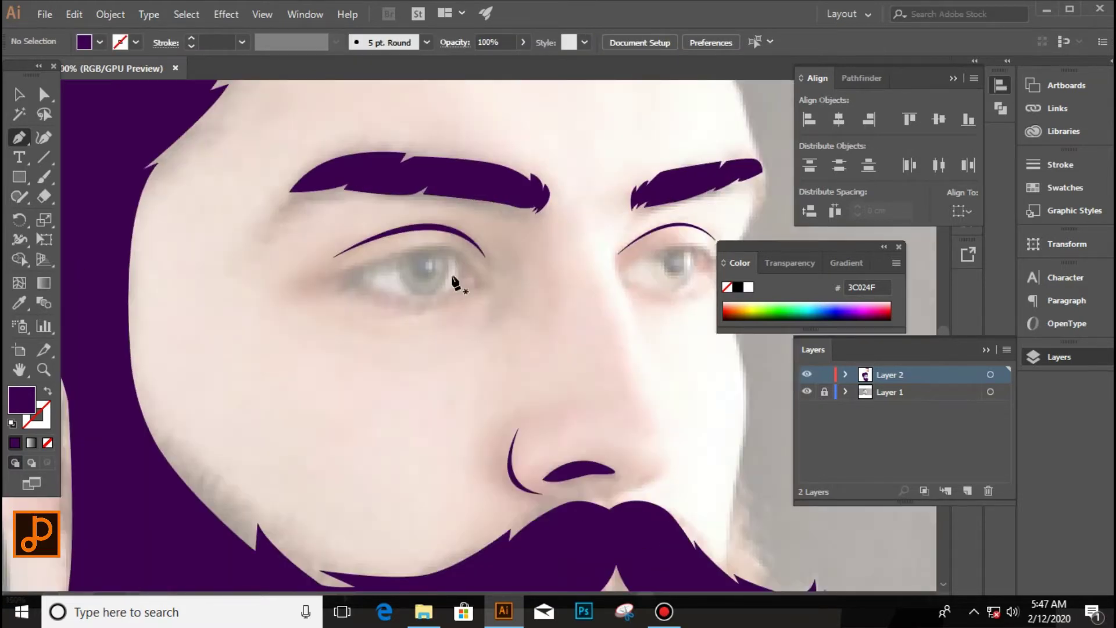
scroll(326, 273, "up", 2)
left_click_drag(245, 273, 294, 269)
left_click_drag(464, 244, 510, 274)
Step: Extend the left eye outline and join a new upper-eyelid path to it
left_click(457, 304)
left_click(419, 313)
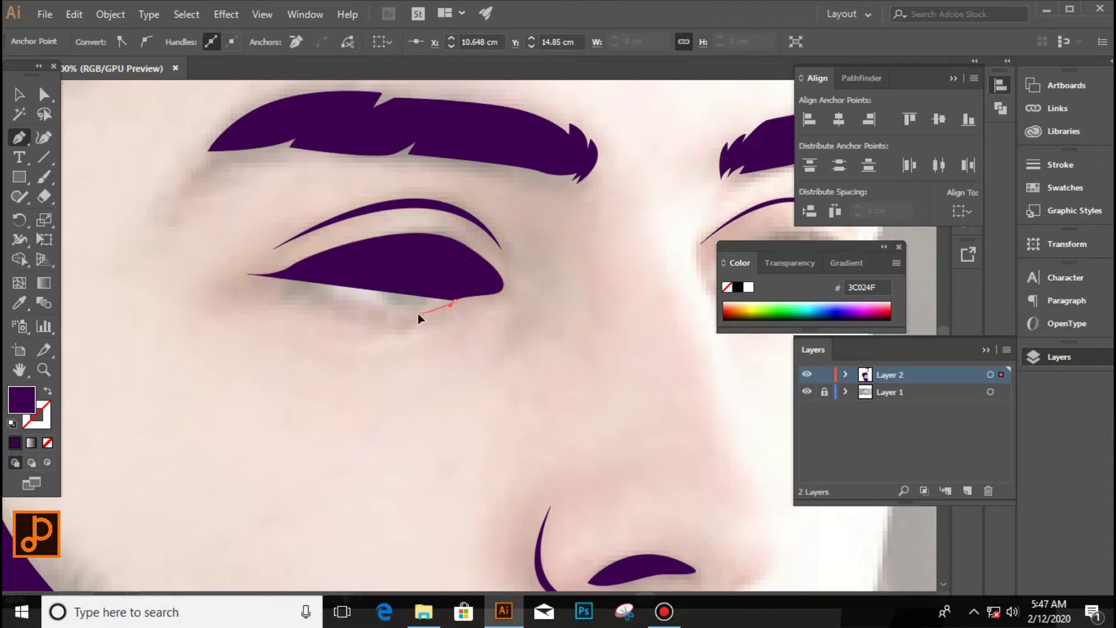
scroll(418, 317, "up", 2)
scroll(499, 161, "down", 2)
left_click(116, 228)
scroll(117, 228, "down", 2)
scroll(235, 220, "up", 3)
left_click_drag(258, 220, 273, 227)
scroll(273, 227, "up", 2)
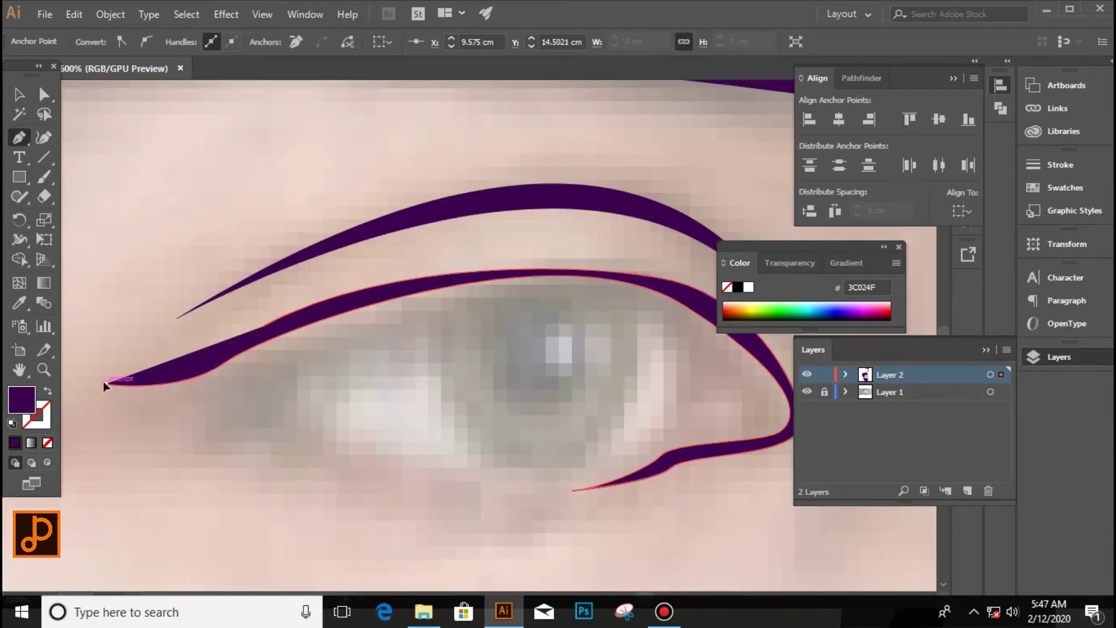
left_click(651, 271)
Step: Draw a closed shape from the eyeliner corner with a curved anchor below the eye
scroll(651, 277, "down", 2)
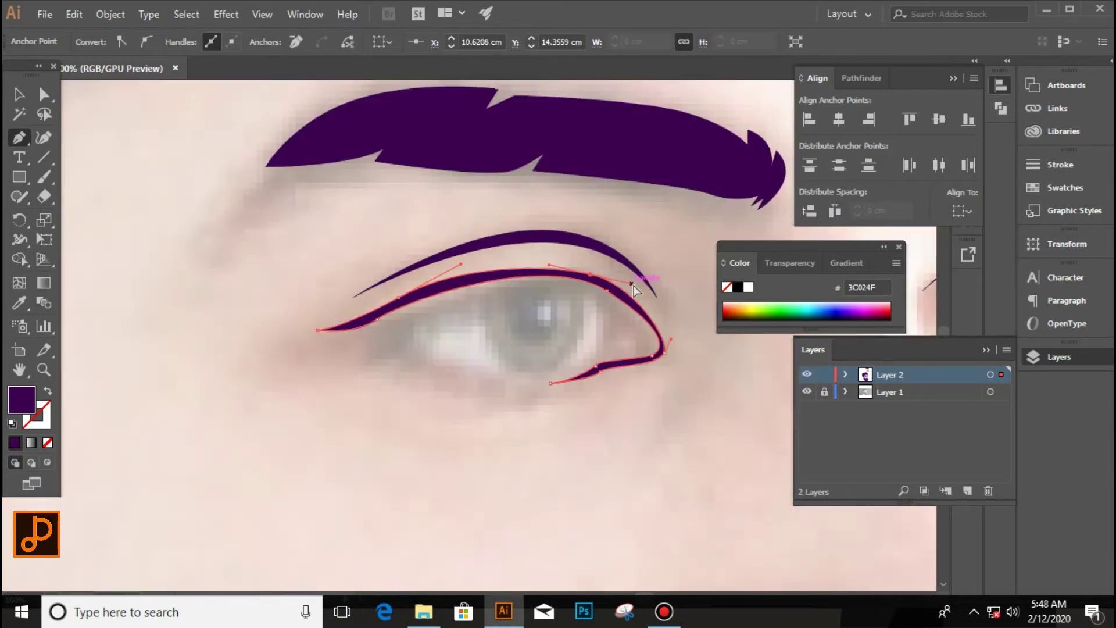
scroll(680, 358, "up", 2)
scroll(669, 372, "down", 2)
scroll(334, 325, "up", 2)
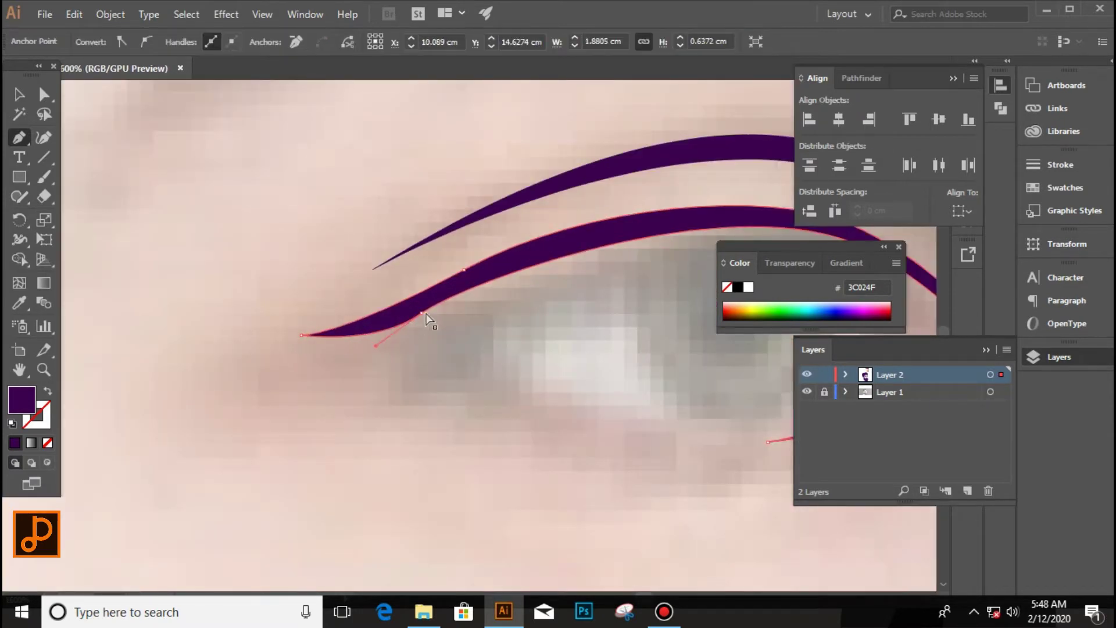
scroll(463, 377, "down", 3)
scroll(360, 345, "up", 1)
scroll(361, 344, "up", 1)
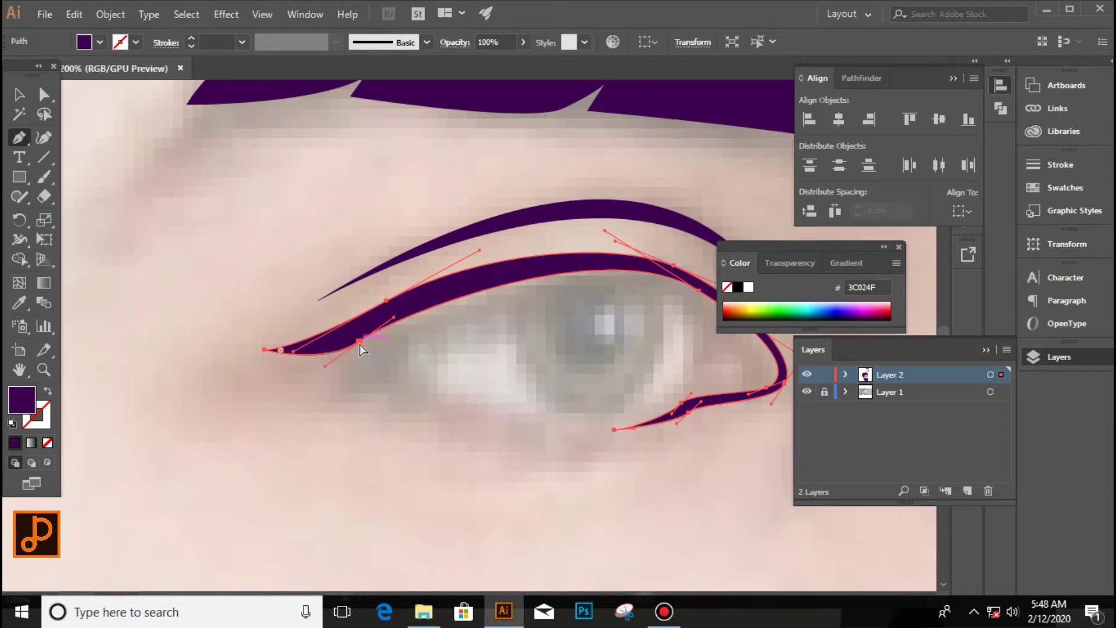
left_click(358, 341)
scroll(378, 326, "down", 2)
scroll(378, 325, "up", 2)
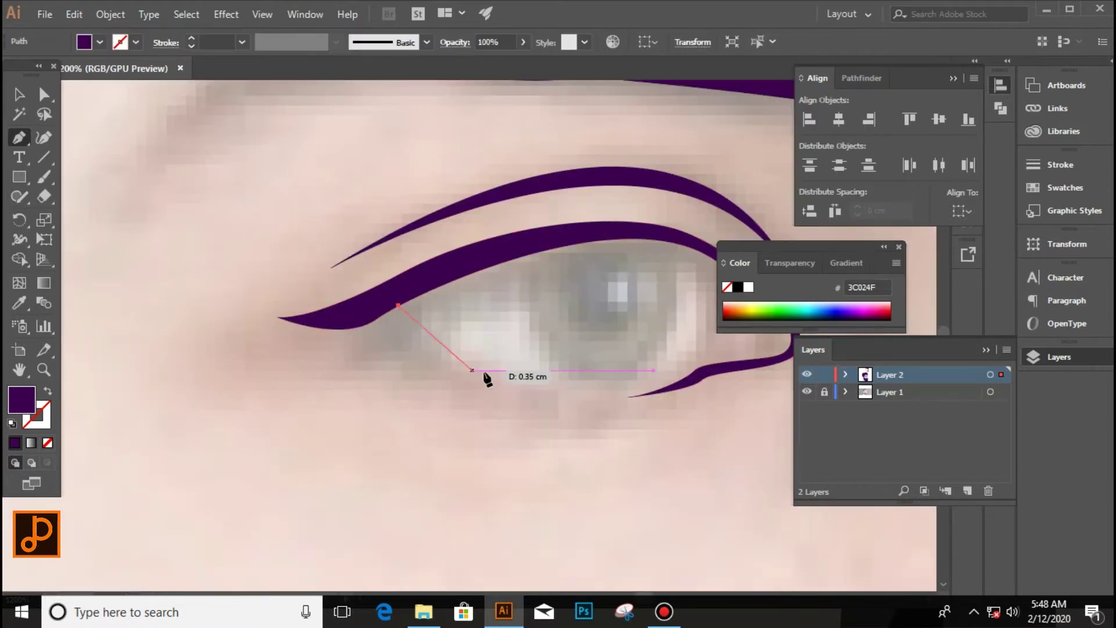
left_click_drag(488, 369, 543, 376)
left_click_drag(398, 305, 373, 319)
Step: Close the eyeliner into a filled shape along the lower lid with a rounded outer end
scroll(486, 411, "down", 3)
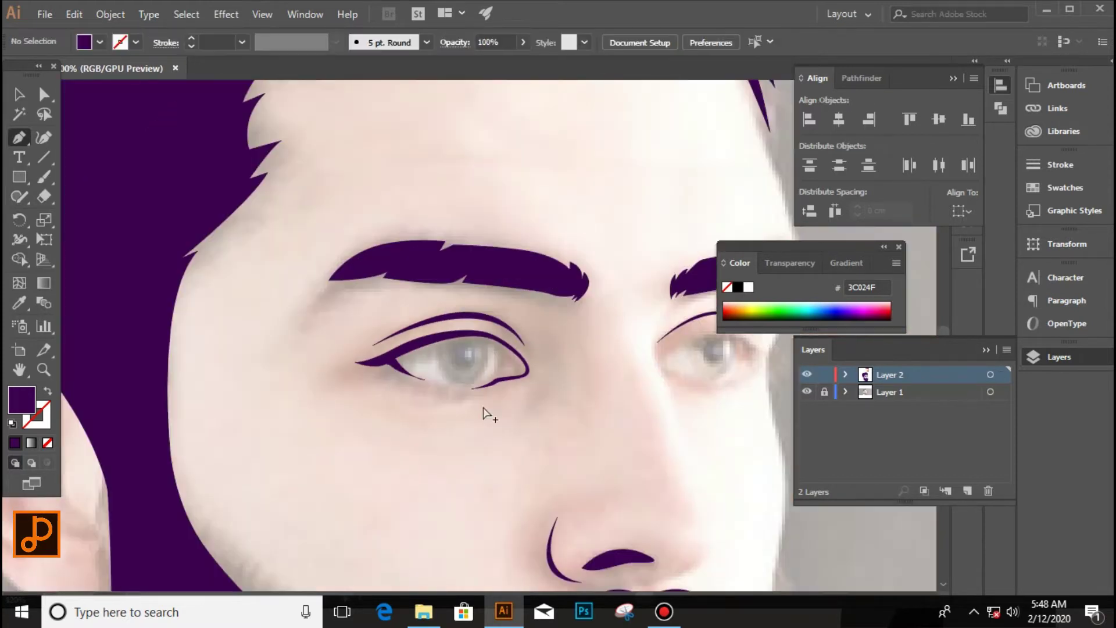
scroll(540, 364, "up", 4)
scroll(558, 411, "down", 3)
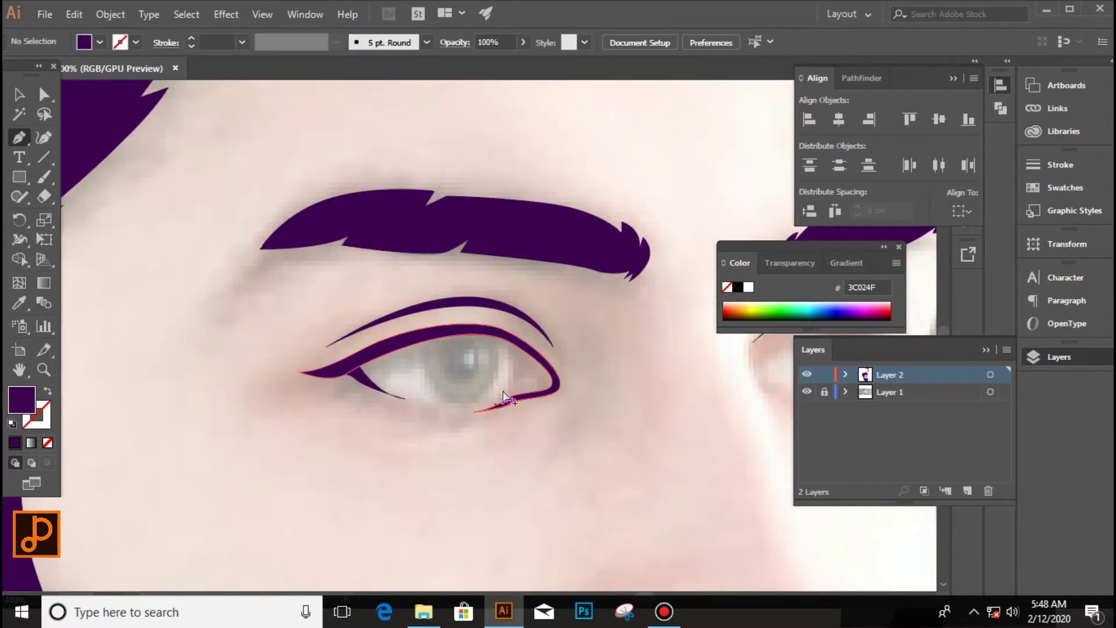
scroll(503, 393, "up", 2)
left_click(512, 323)
left_click_drag(498, 389, 519, 365)
left_click(529, 320)
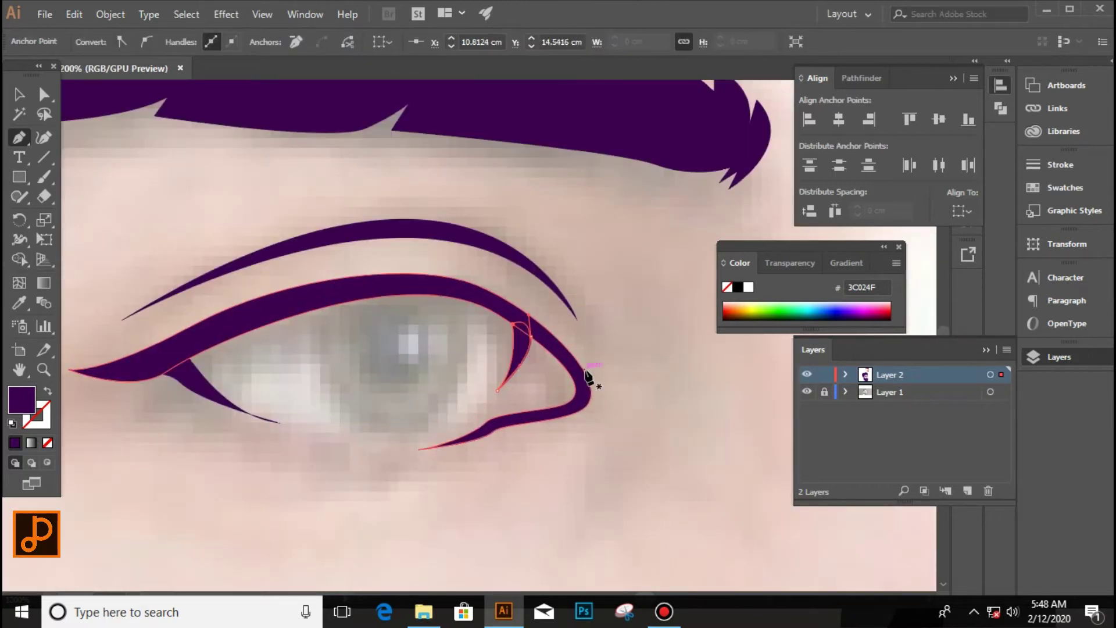
Step: Zoom in, reshape the eyeliner's inner curve and close the inner eye-corner shape
scroll(595, 383, "down", 3)
scroll(623, 378, "down", 3)
scroll(763, 418, "up", 2)
scroll(451, 391, "up", 3)
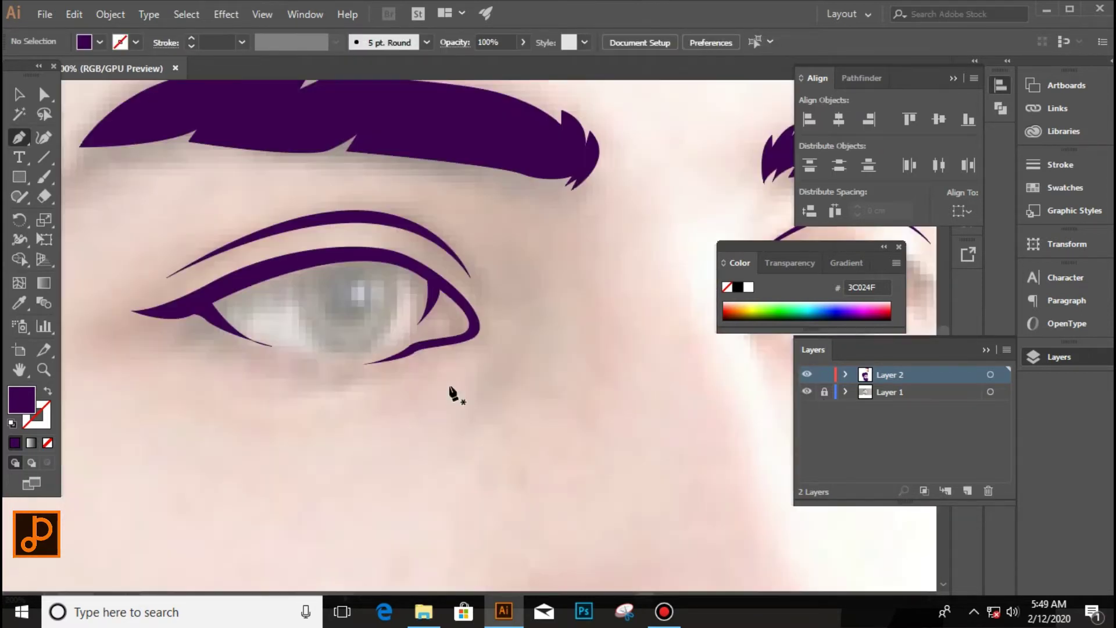
scroll(451, 391, "up", 2)
left_click(508, 337, "ctrl")
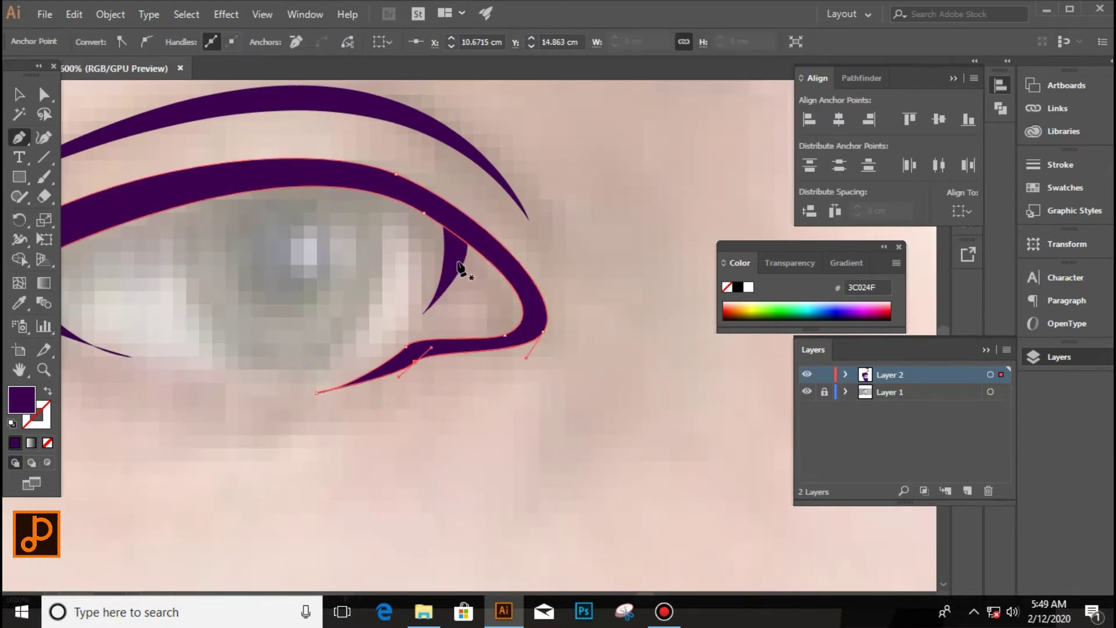
key("ctrl+plus")
left_click_drag(493, 281, 496, 280)
left_click(458, 415)
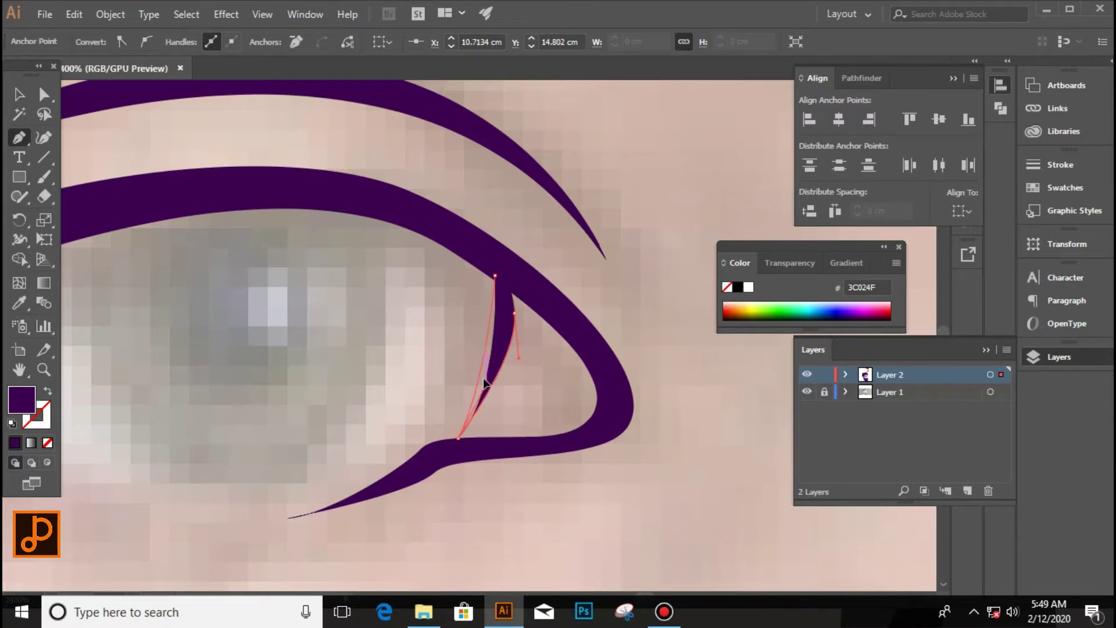
Step: Draw the lower-eyelid shape with a curved corner anchor
scroll(436, 510, "down", 3)
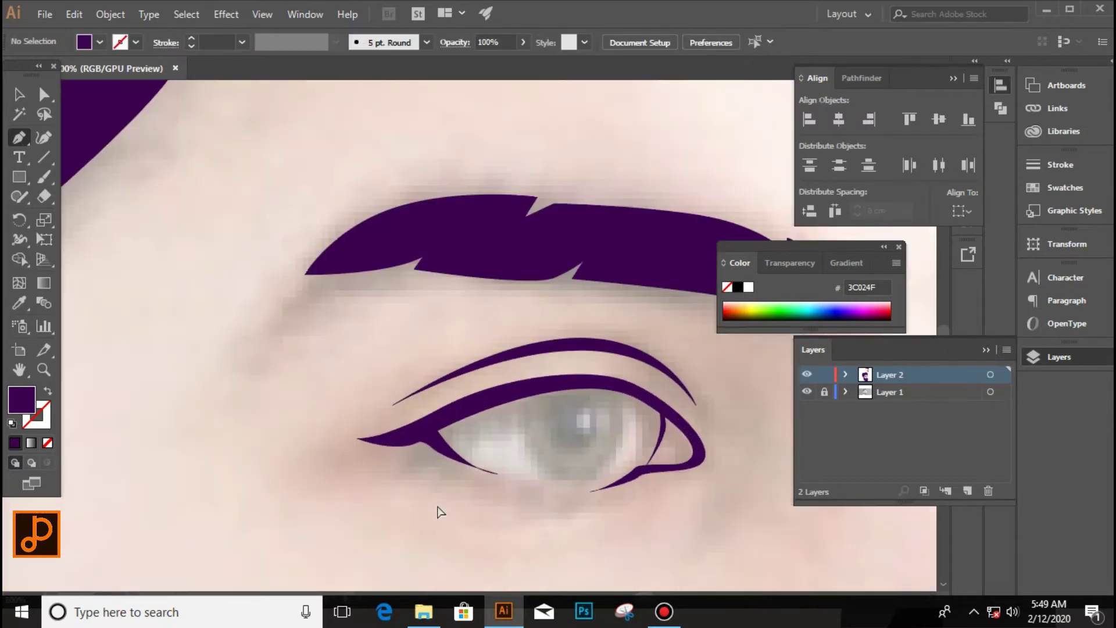
scroll(506, 516, "down", 2)
scroll(628, 486, "up", 2)
scroll(478, 431, "up", 3)
scroll(478, 431, "down", 3)
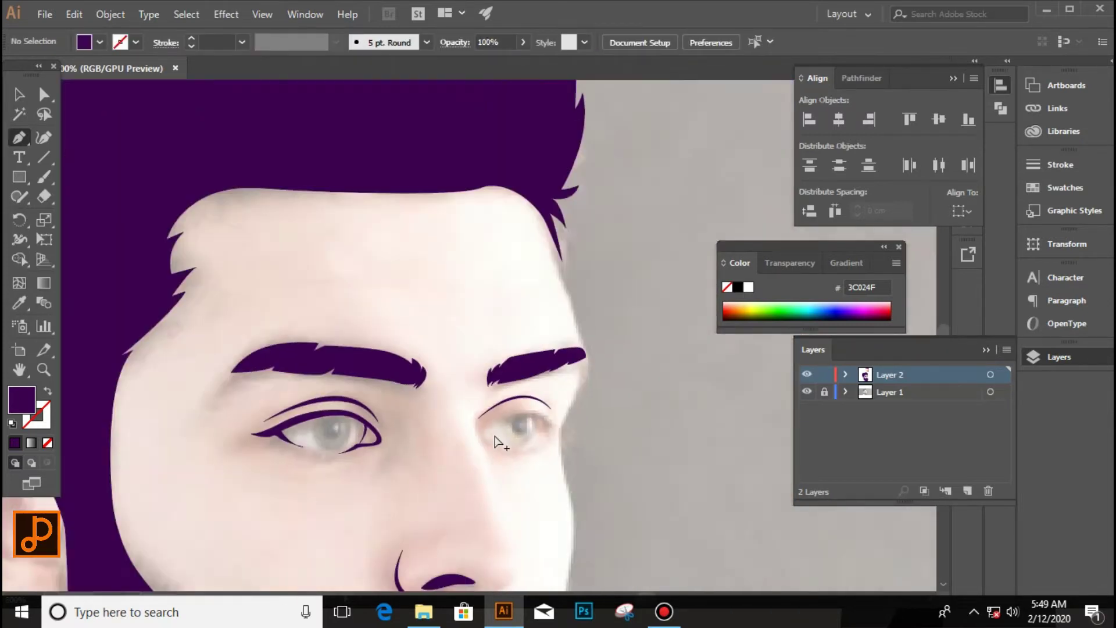
scroll(400, 352, "up", 4)
left_click(681, 327)
left_click_drag(396, 352, 377, 369)
left_click_drag(551, 423, 528, 431)
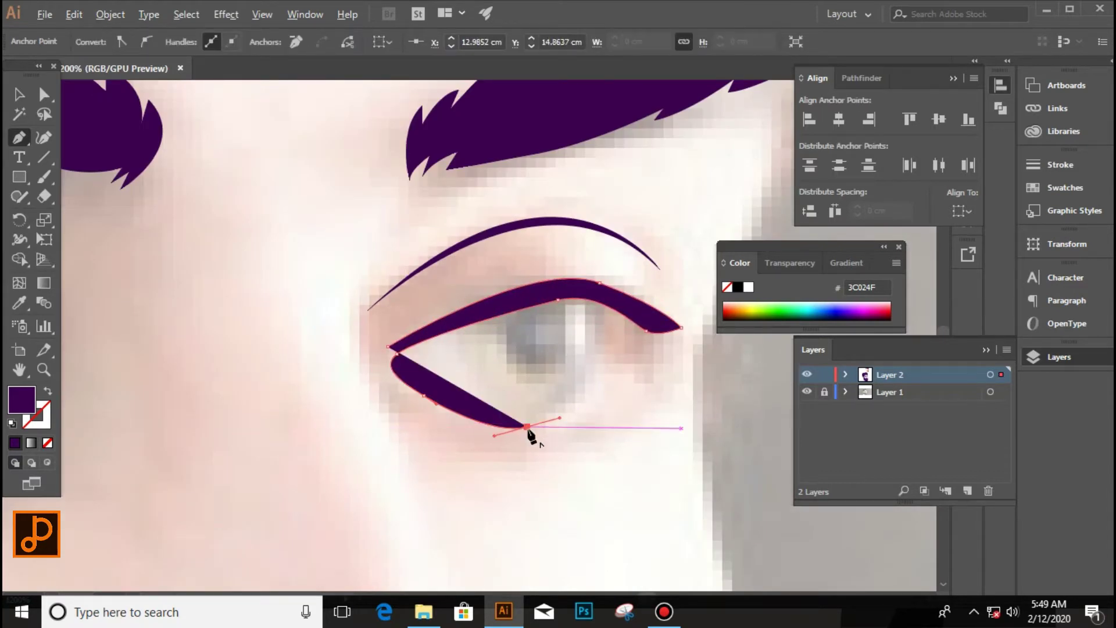
scroll(529, 430, "up", 2)
key("Escape")
Step: Draw a curved eyelid path on the other eye
scroll(522, 377, "down", 3)
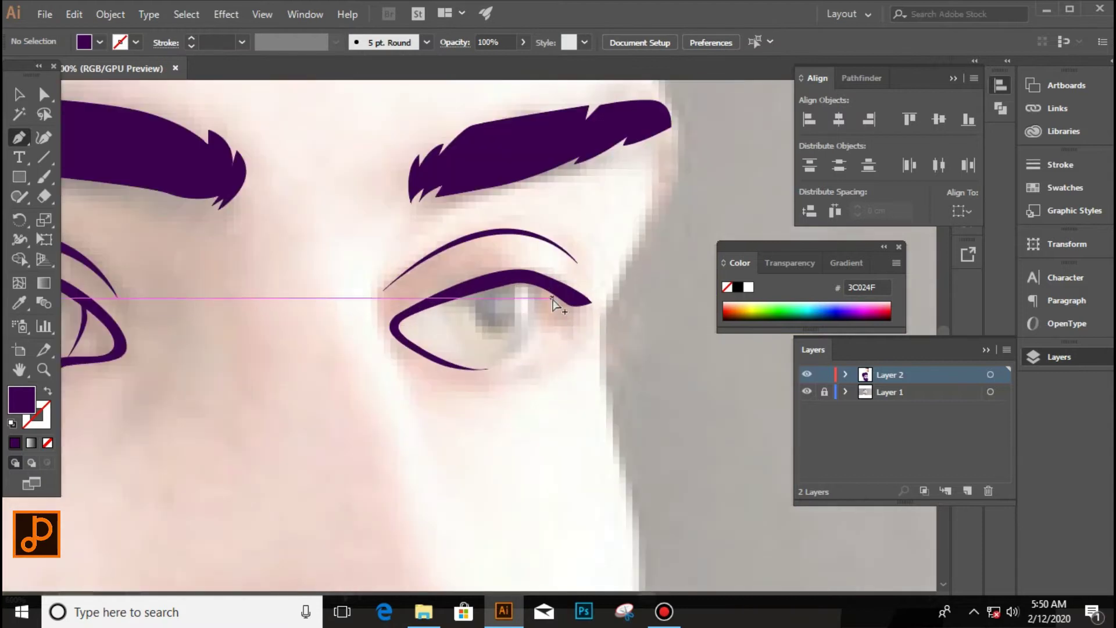
scroll(521, 377, "up", 2)
left_click_drag(530, 374, 576, 340)
left_click_drag(548, 285, 540, 284)
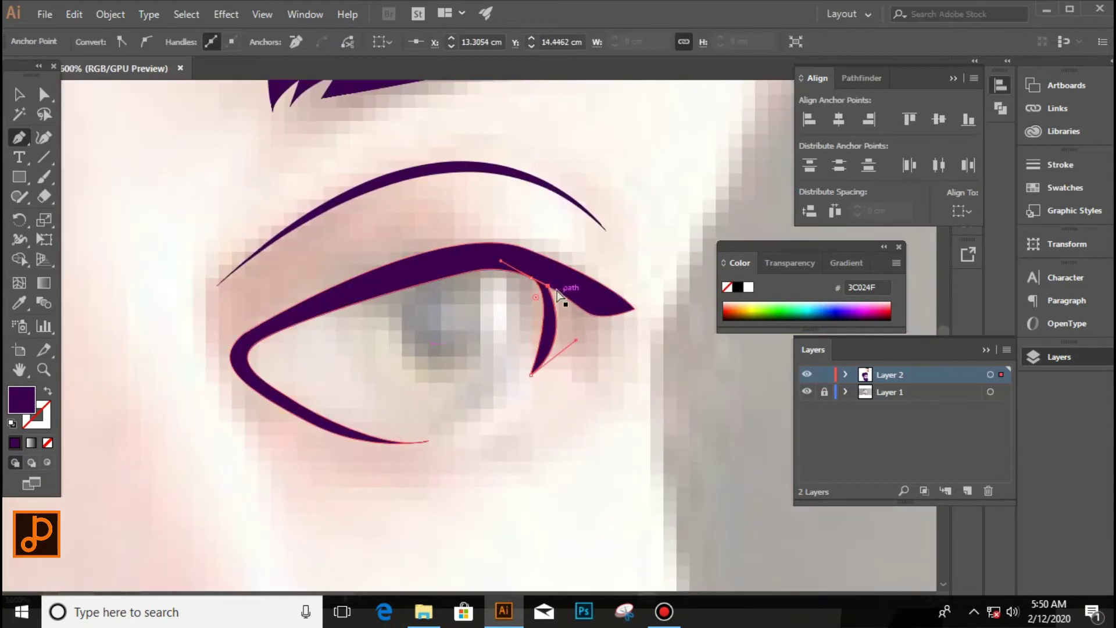
key("Escape")
scroll(442, 316, "up", 3)
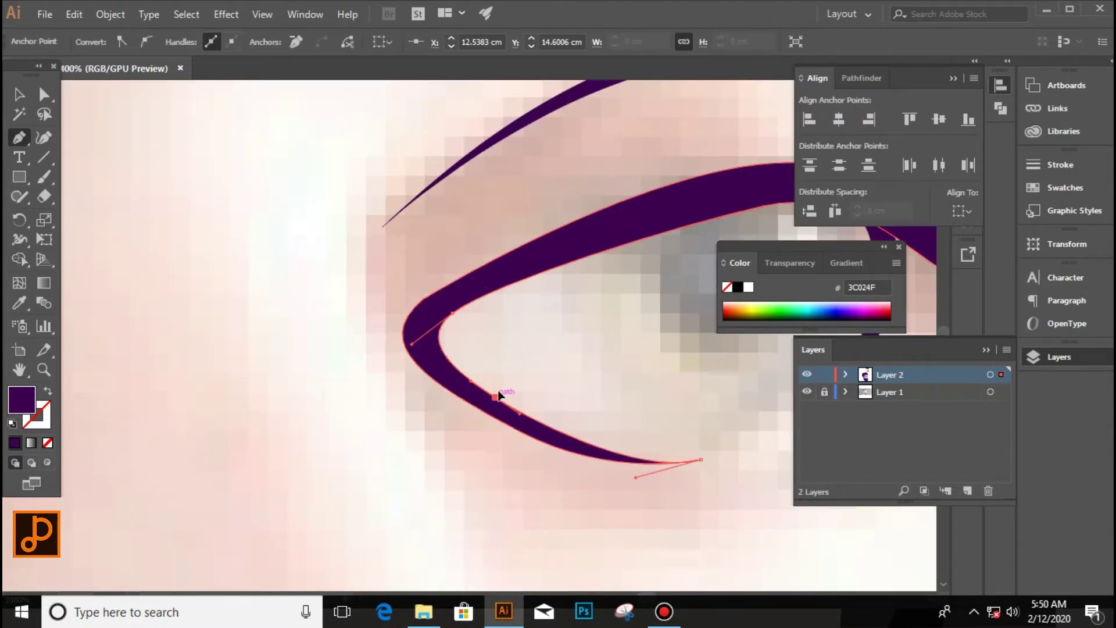
scroll(526, 377, "down", 3)
scroll(606, 378, "down", 2)
Step: Add solid purple Ellipse-tool iris circles, positioned and sized to fit each eye
key("Escape")
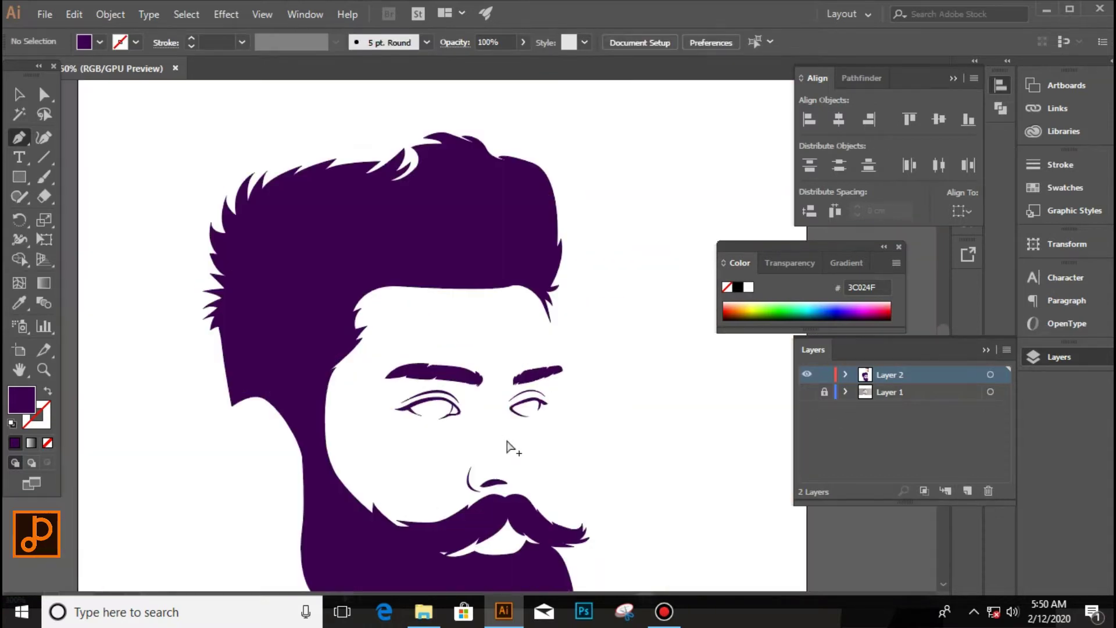
scroll(510, 448, "up", 2)
left_click(807, 392)
scroll(360, 407, "up", 2)
key("l")
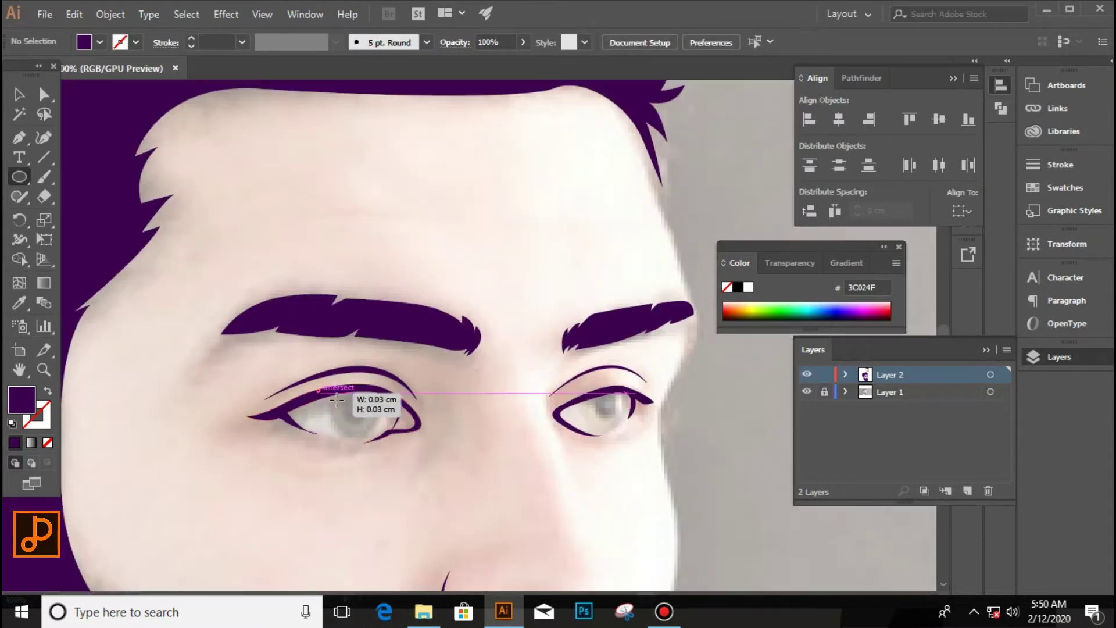
left_click_drag(317, 379, 381, 444)
scroll(372, 401, "up", 2)
left_click_drag(373, 401, 376, 403)
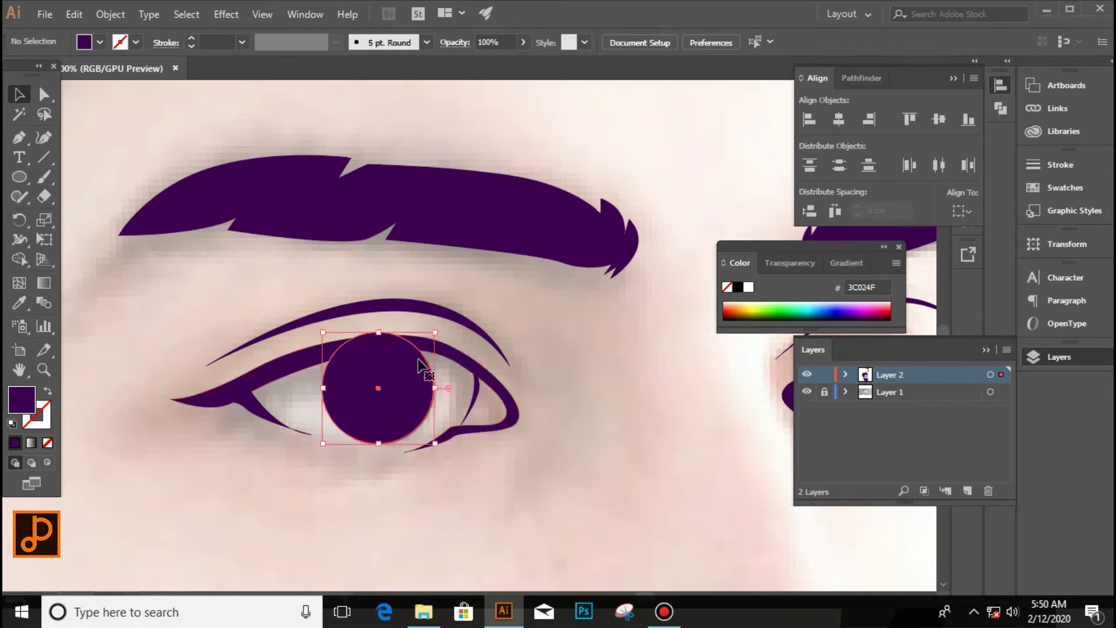
scroll(554, 382, "down", 3)
scroll(618, 424, "up", 3)
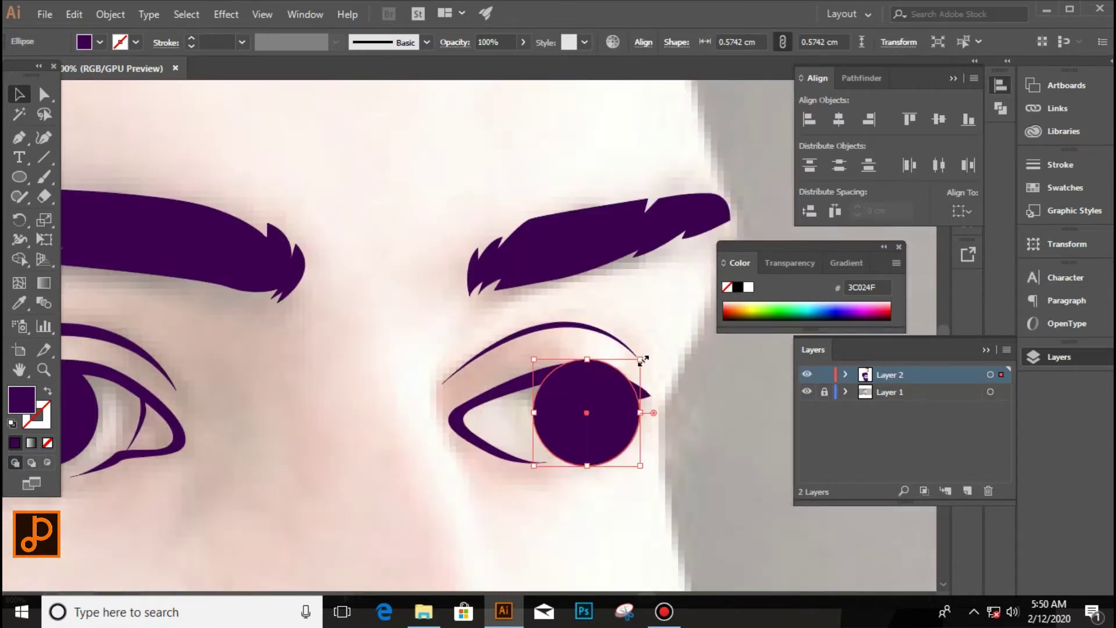
left_click_drag(651, 468, 600, 459)
Step: Pen-trace the face outline from the top of the ear down to the chin
scroll(612, 467, "down", 3)
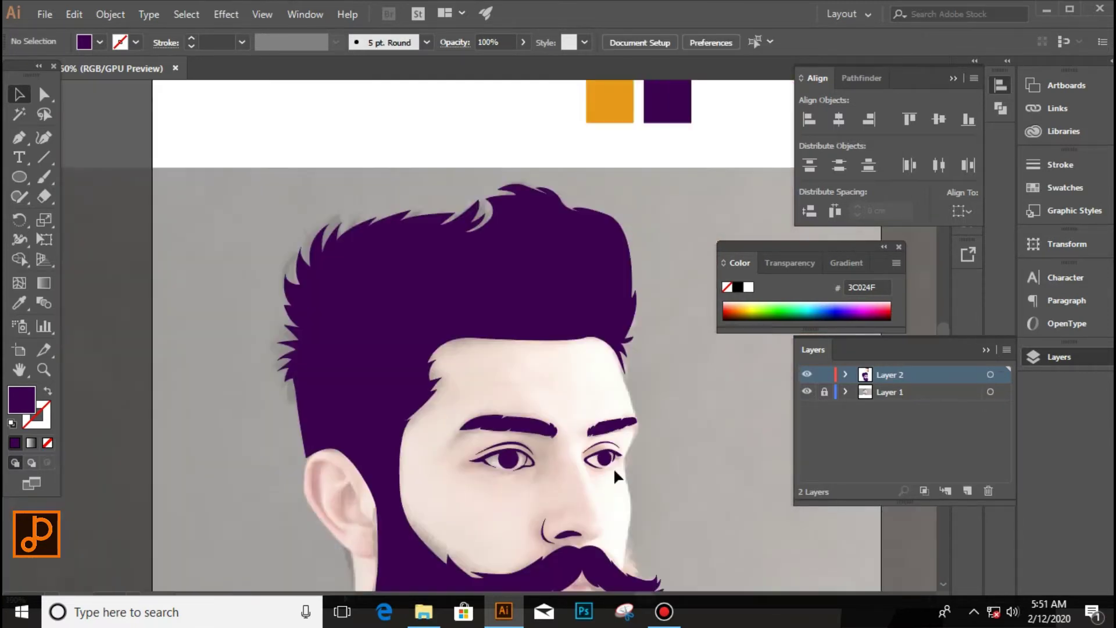
scroll(268, 366, "up", 3)
key("p")
left_click(263, 285)
left_click_drag(271, 385, 303, 437)
left_click(353, 472)
scroll(401, 449, "down", 1)
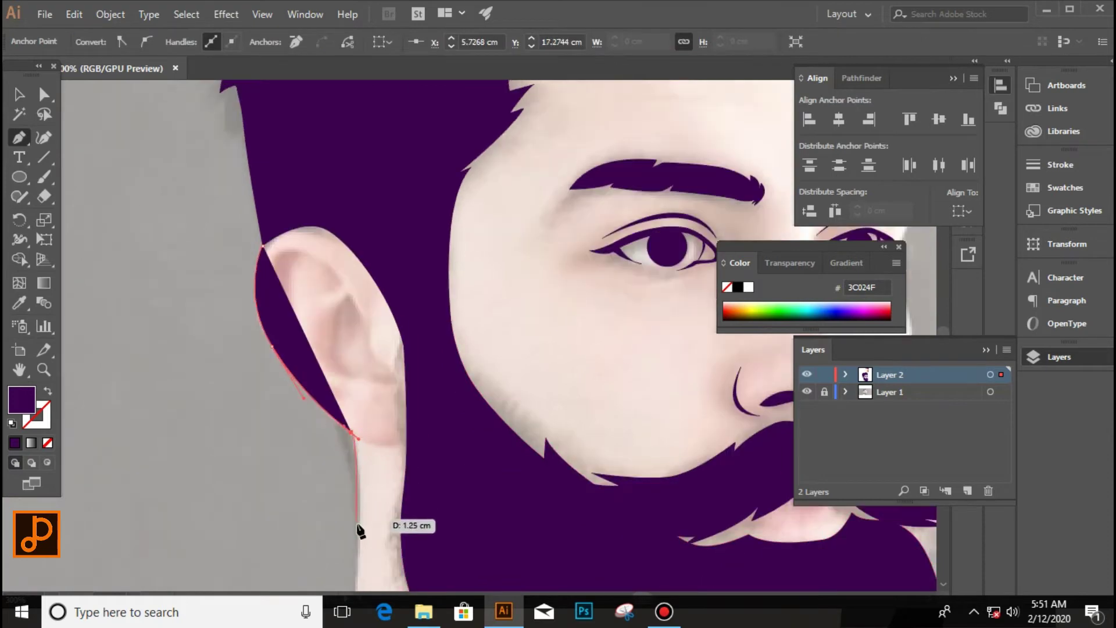
scroll(356, 529, "down", 2)
scroll(631, 465, "up", 2)
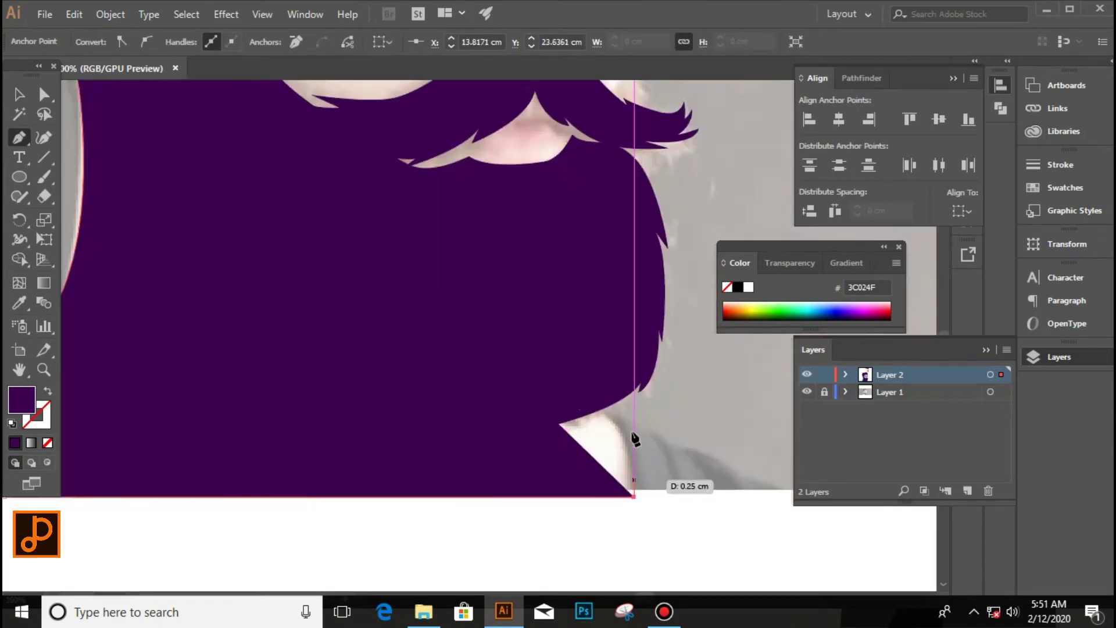
left_click_drag(610, 430, 600, 418)
Step: Continue the face outline up past the eyes to the hairline and close it
scroll(600, 417, "down", 2)
left_click(615, 319)
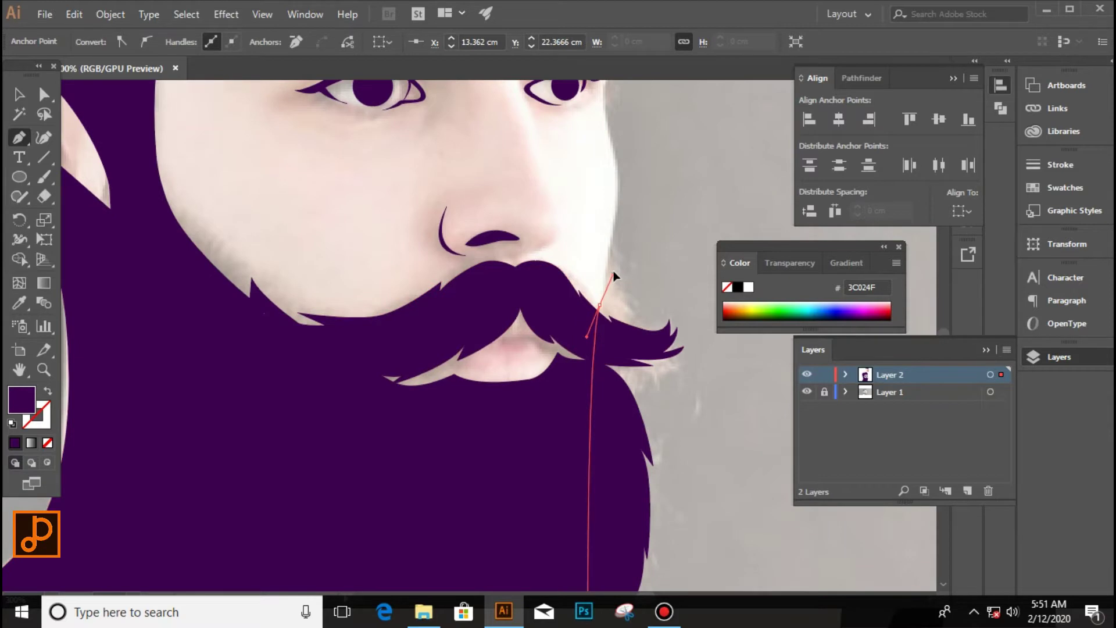
scroll(603, 269, "up", 2)
left_click(612, 344)
left_click_drag(616, 256, 648, 223)
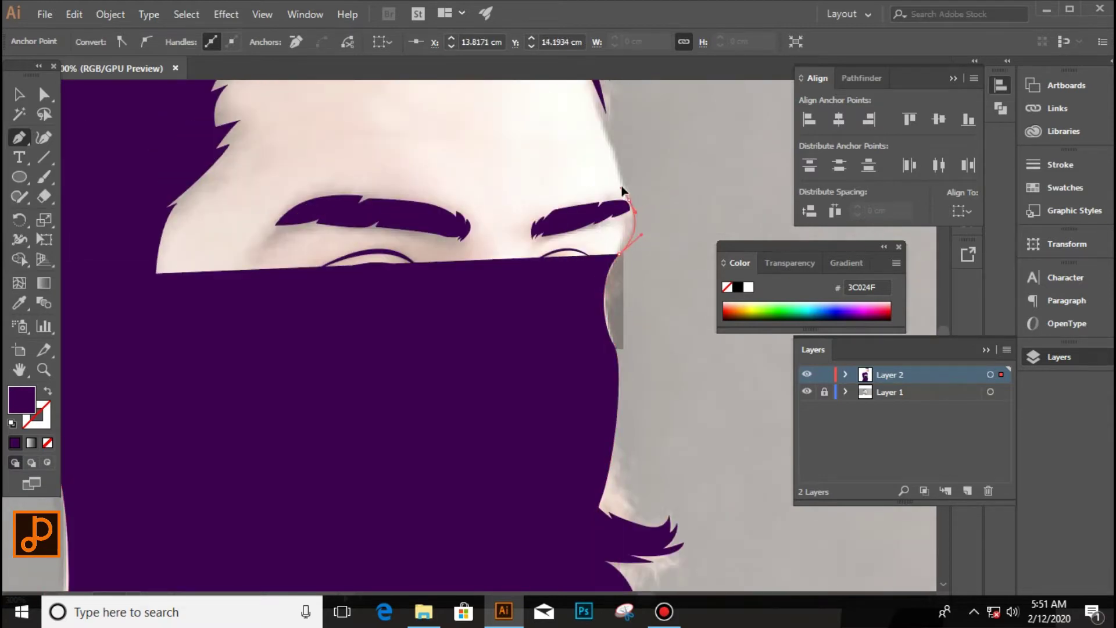
scroll(622, 190, "down", 2)
scroll(341, 107, "down", 2)
left_click(333, 131)
left_click(297, 263)
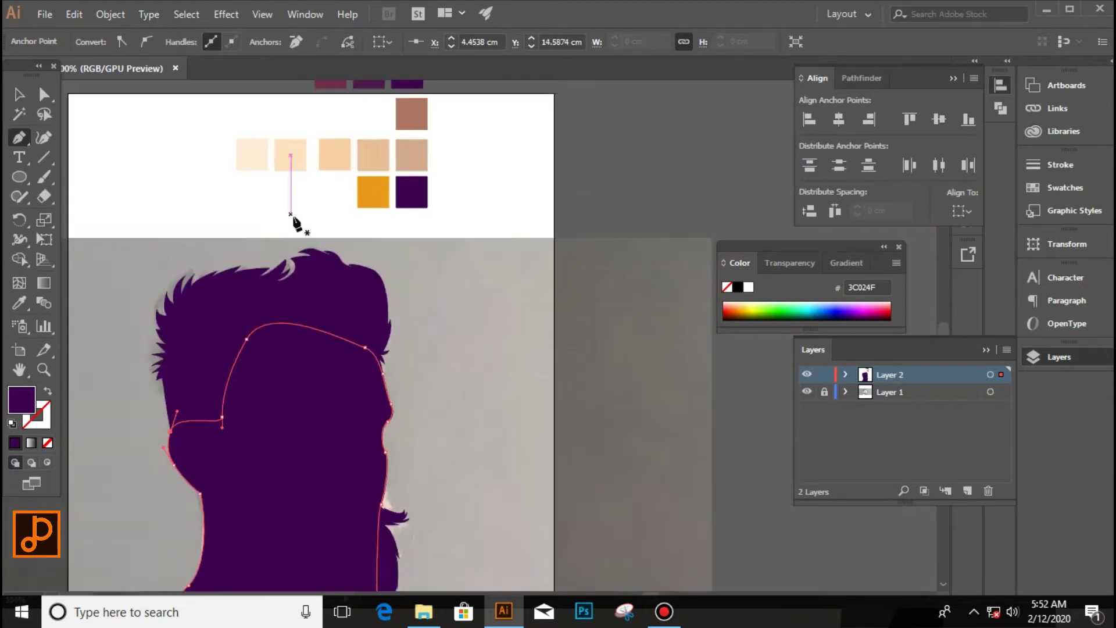
Step: Fill the face with peach swatch F7D0A2 and send it behind the hair, beard and brows
key("i")
left_click(341, 174)
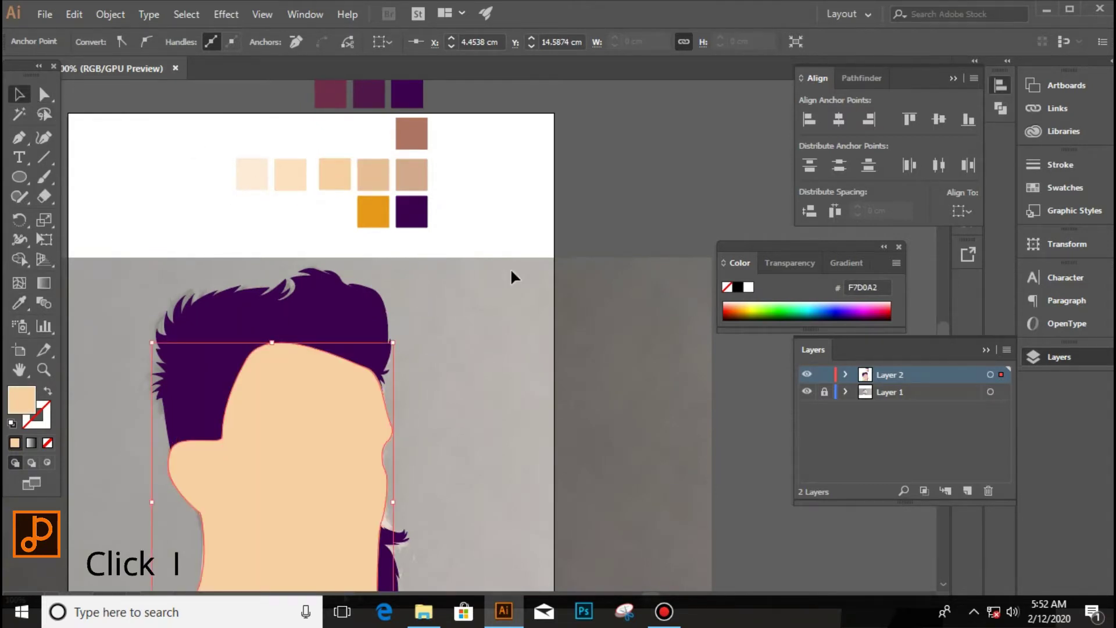
scroll(500, 291, "down", 2)
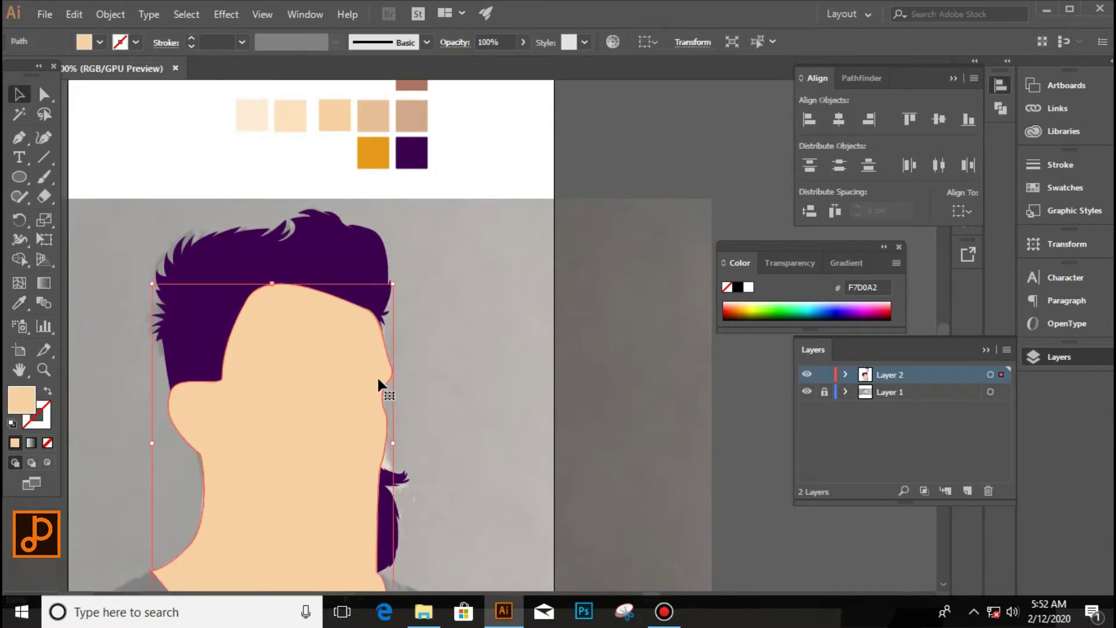
key("ctrl+bracketleft")
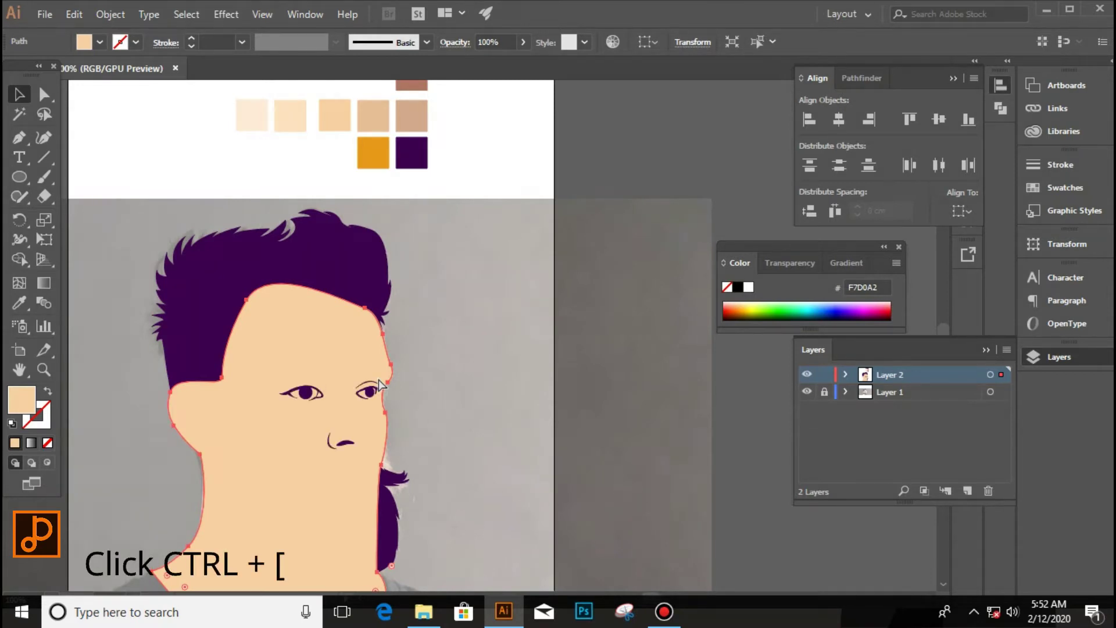
key("ctrl+bracketleft")
key("ctrl+bracketleft")
key("ctrl+bracketleft")
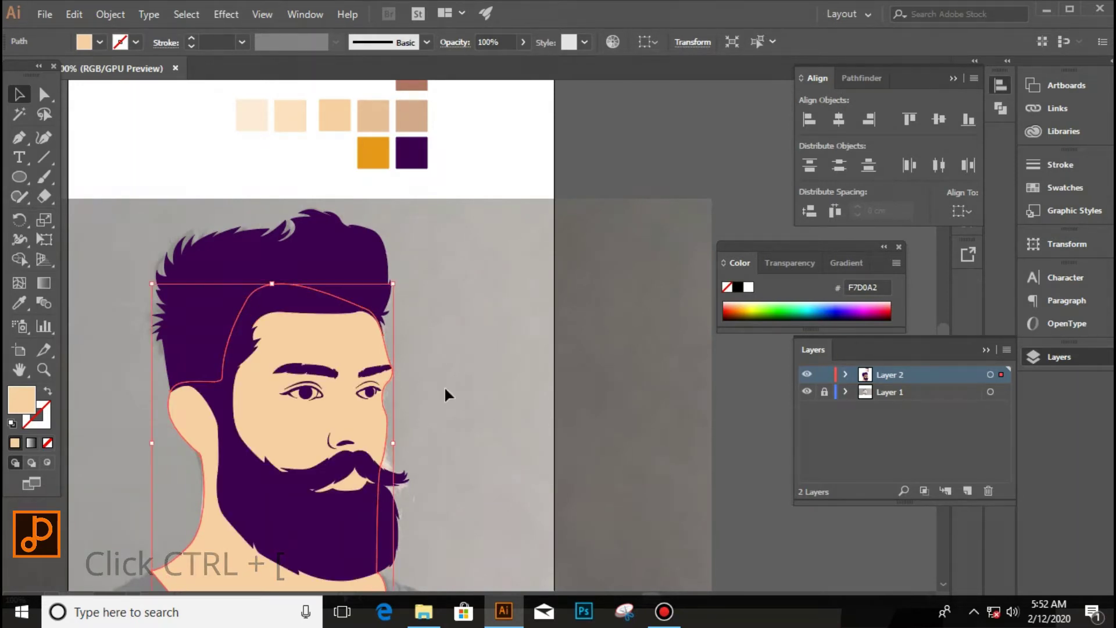
left_click(493, 392)
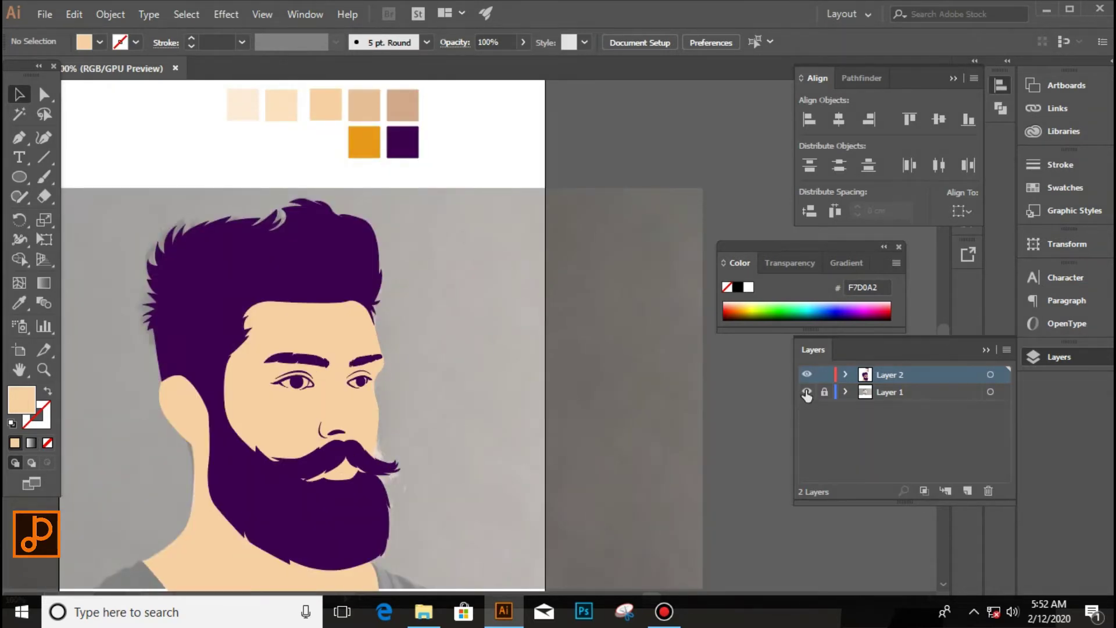
Step: Hide the reference photo, fit the artboard, and turn the skin fill into an outline
left_click(806, 392)
key("ctrl+0")
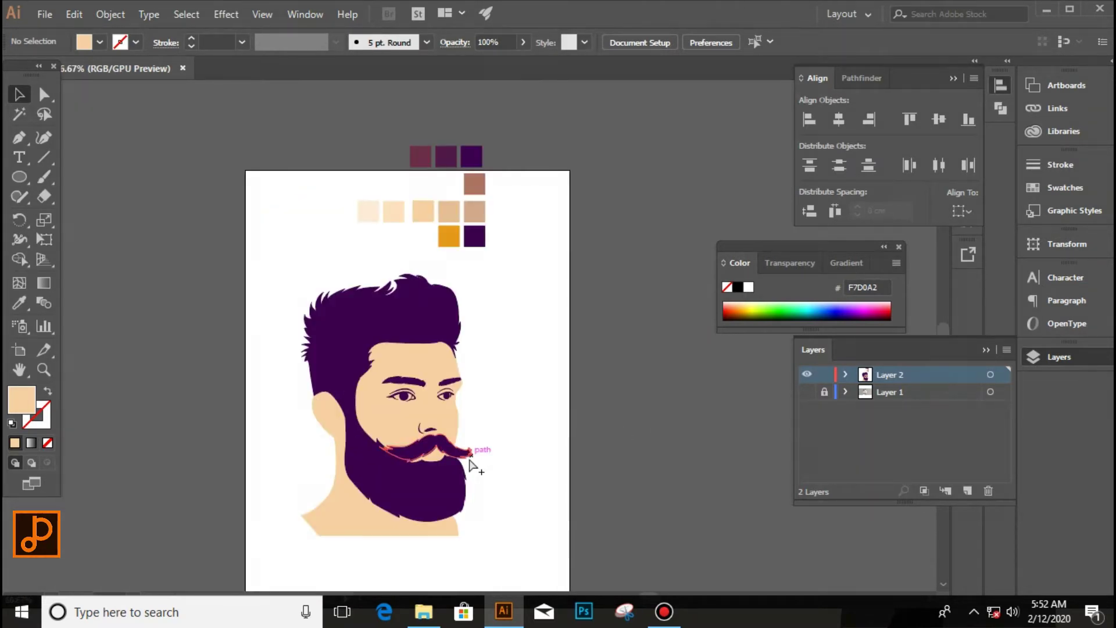
scroll(473, 459, "up", 2)
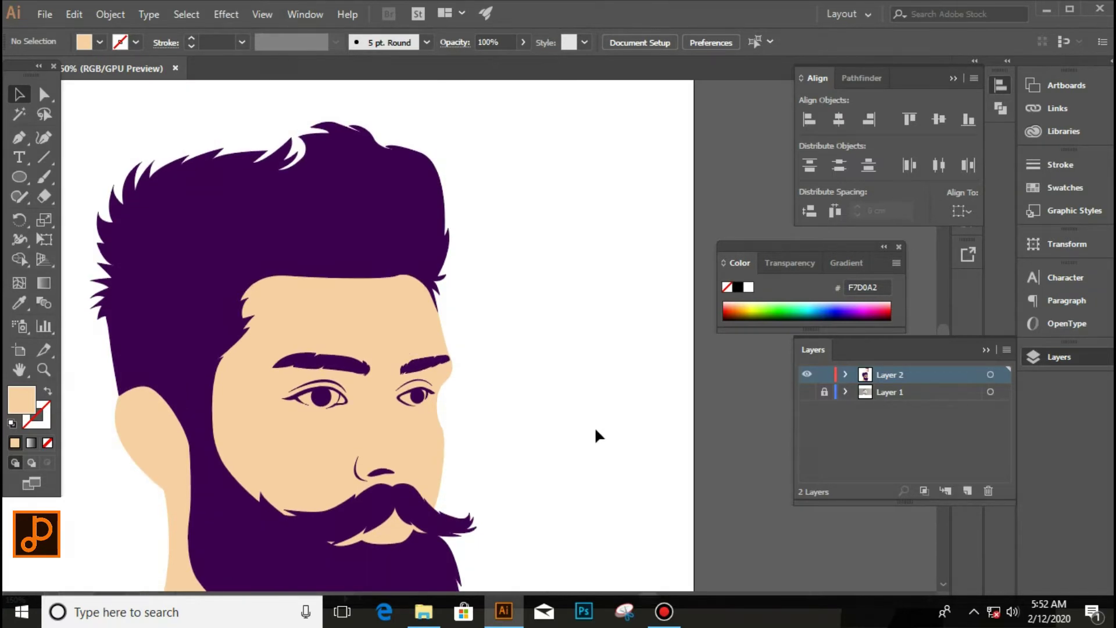
left_click(159, 367)
key("shift+x")
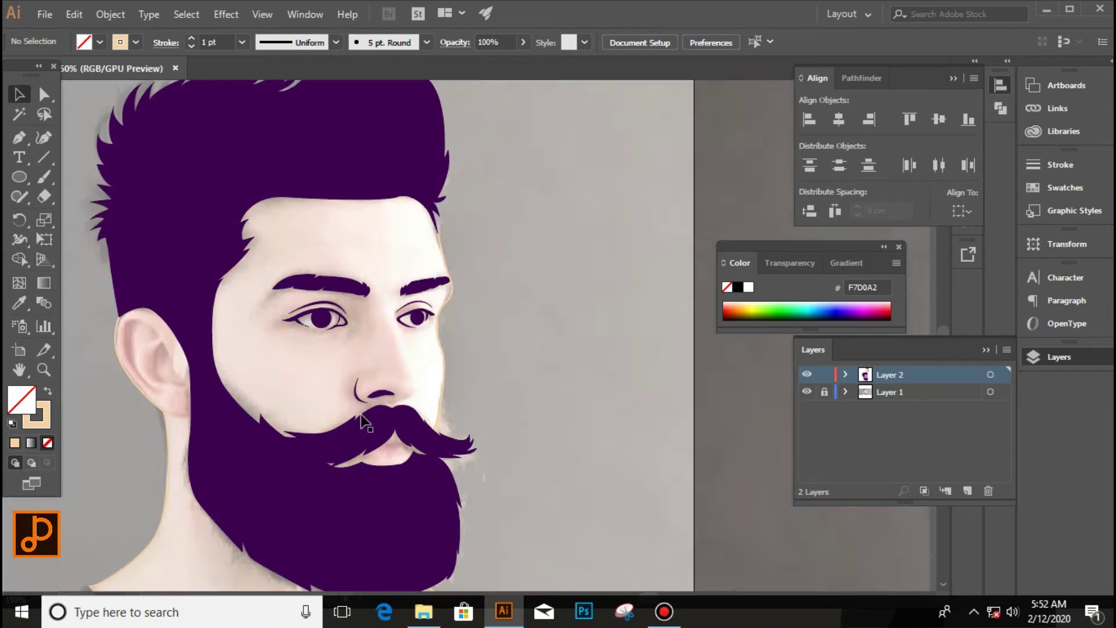
Step: Draw a purple fold shape along the ear's upper rim, then deselect it
key("p")
left_click(177, 426)
left_click_drag(207, 330, 257, 329)
scroll(271, 383, "up", 1)
left_click(272, 384)
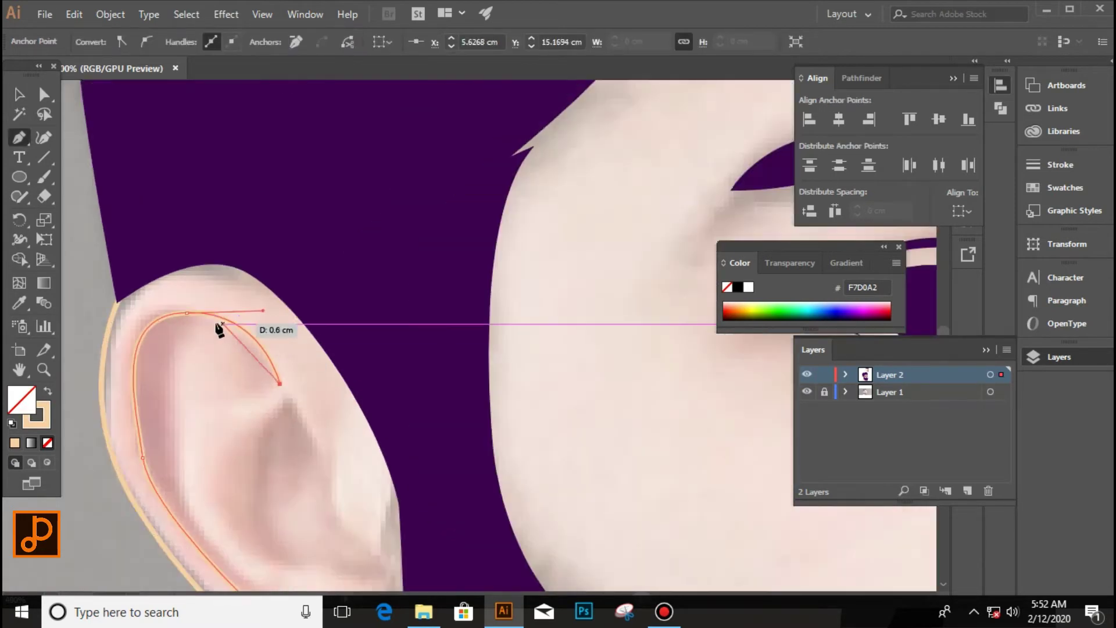
scroll(261, 533, "down", 5)
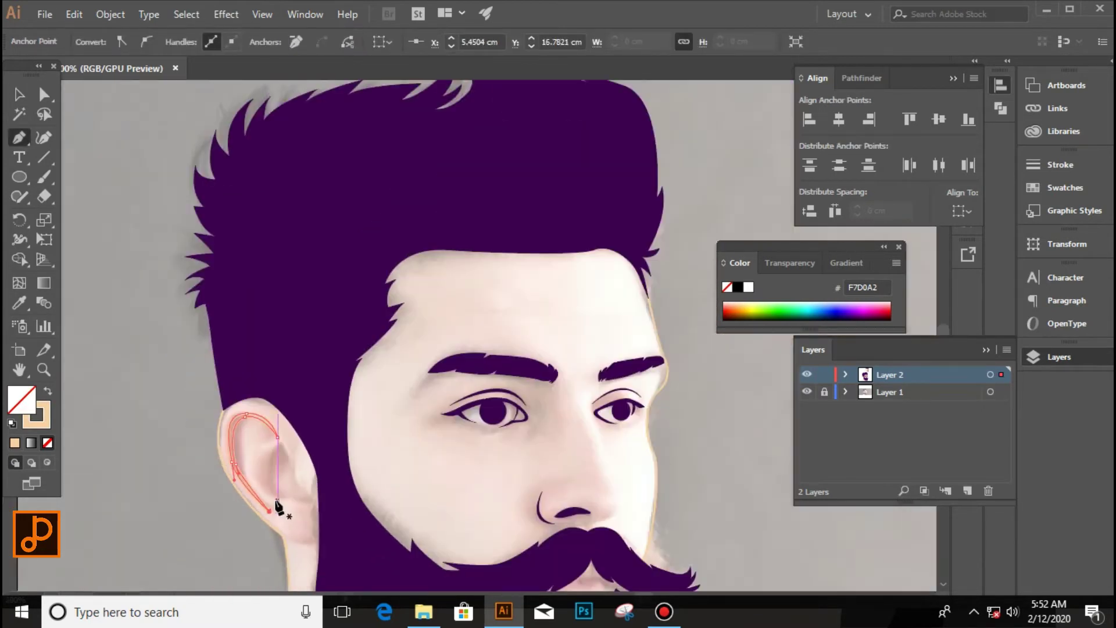
left_click(529, 401)
Step: Select the reference photo layer and adjust its opacity
key("p")
scroll(250, 441, "up", 3)
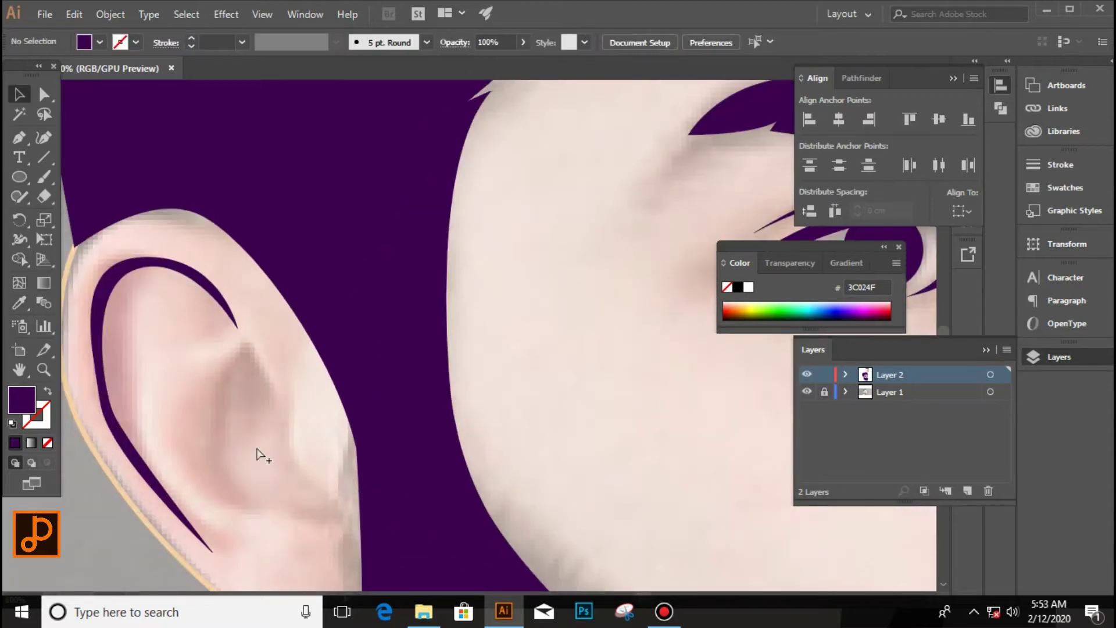
left_click(812, 393)
scroll(510, 124, "down", 3)
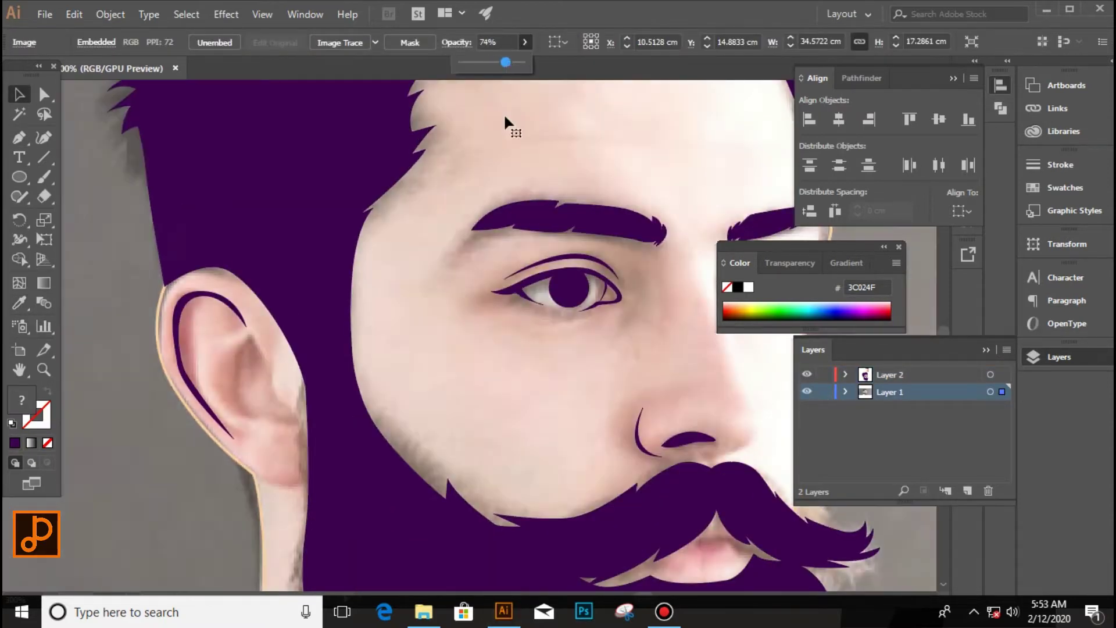
left_click(243, 382)
Step: Draw a second purple fold line curving down inside the ear
key("p")
left_click(889, 374)
scroll(374, 229, "up", 3)
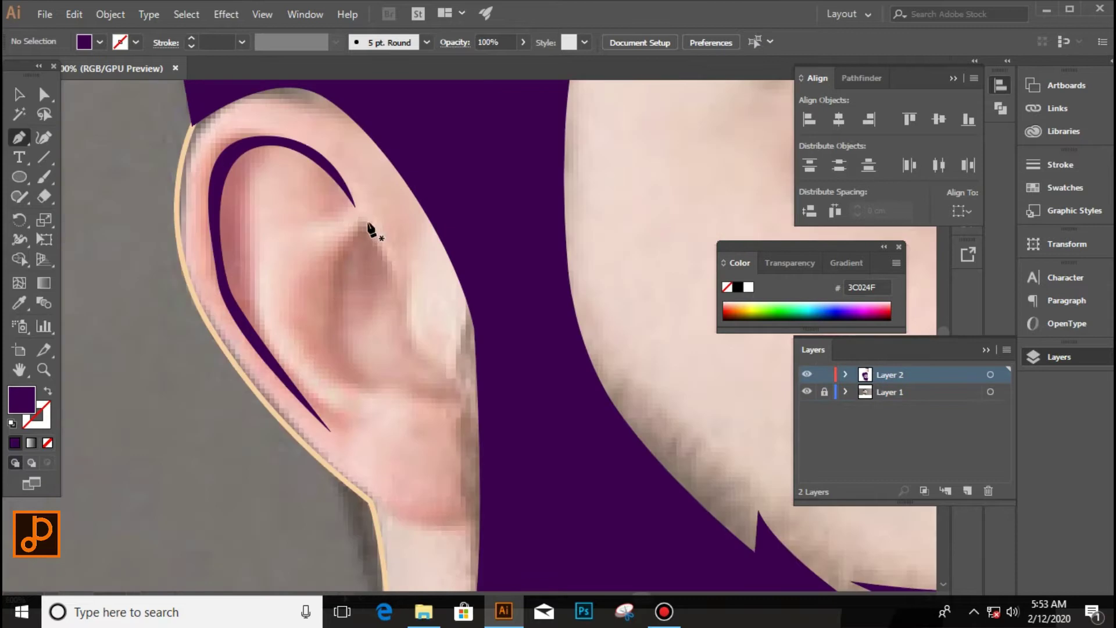
left_click(363, 222)
left_click_drag(396, 277, 399, 301)
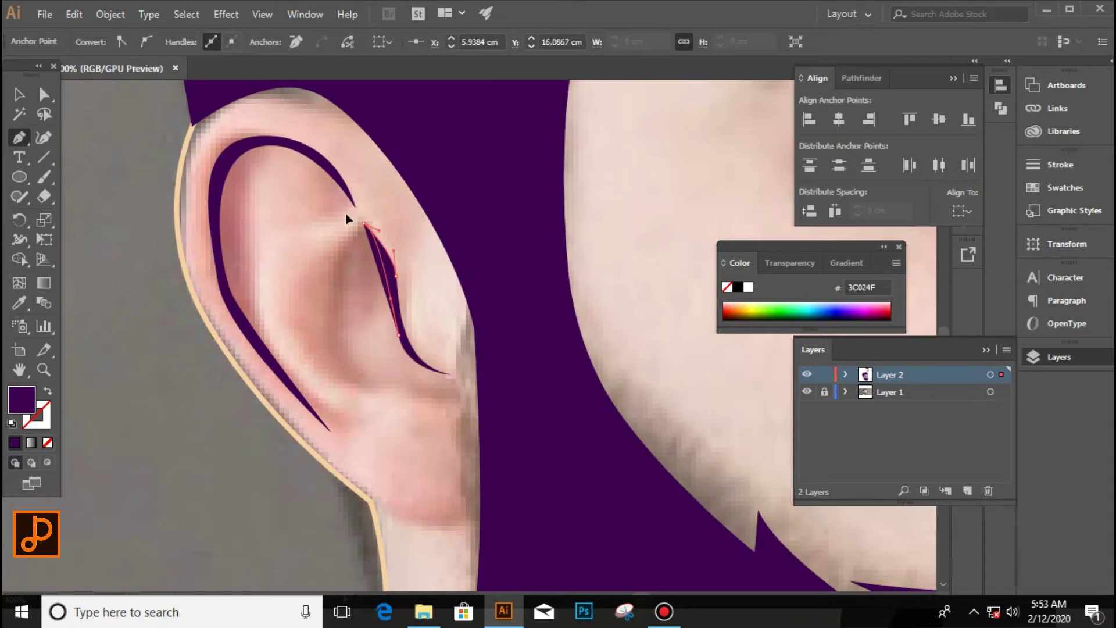
scroll(349, 244, "down", 1)
scroll(372, 349, "down", 1)
key("Escape")
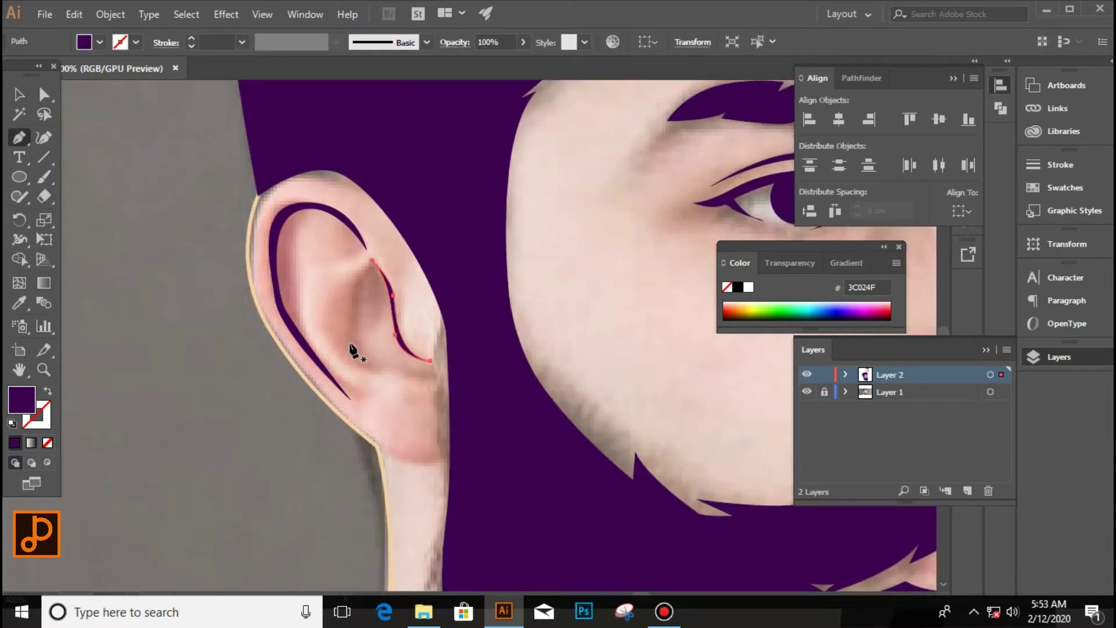
Step: Add a thin tapered purple fold in the lower ear and restore the skin style
scroll(360, 368, "up", 1)
left_click_drag(463, 385, 468, 369)
scroll(470, 377, "up", 1)
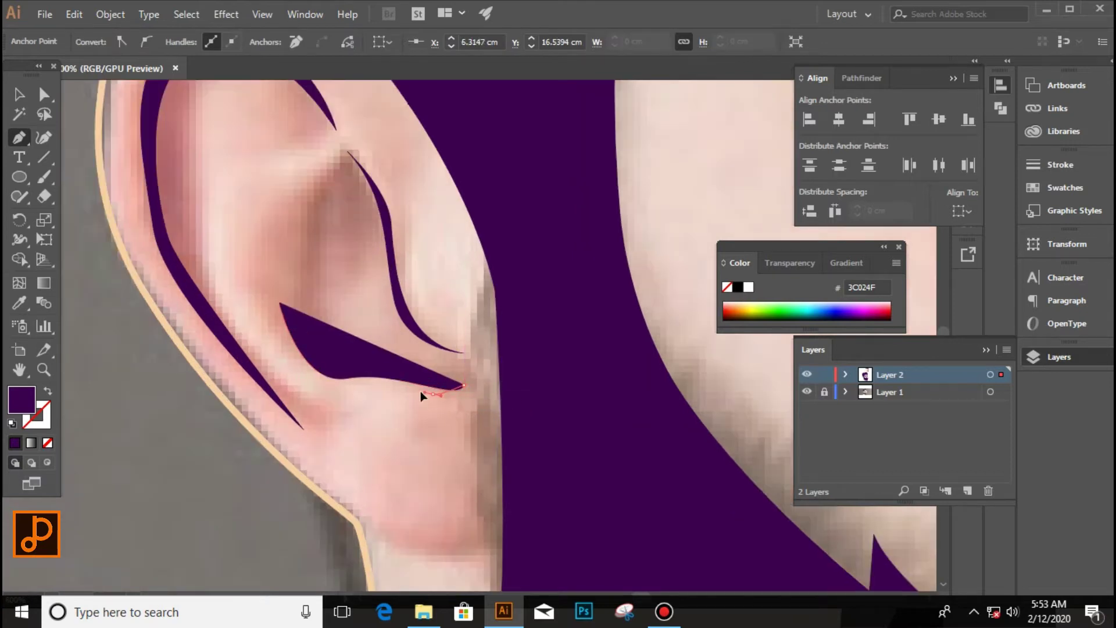
left_click_drag(347, 377, 313, 381)
left_click(276, 237, "ctrl")
scroll(290, 267, "down", 1)
scroll(294, 238, "down", 1)
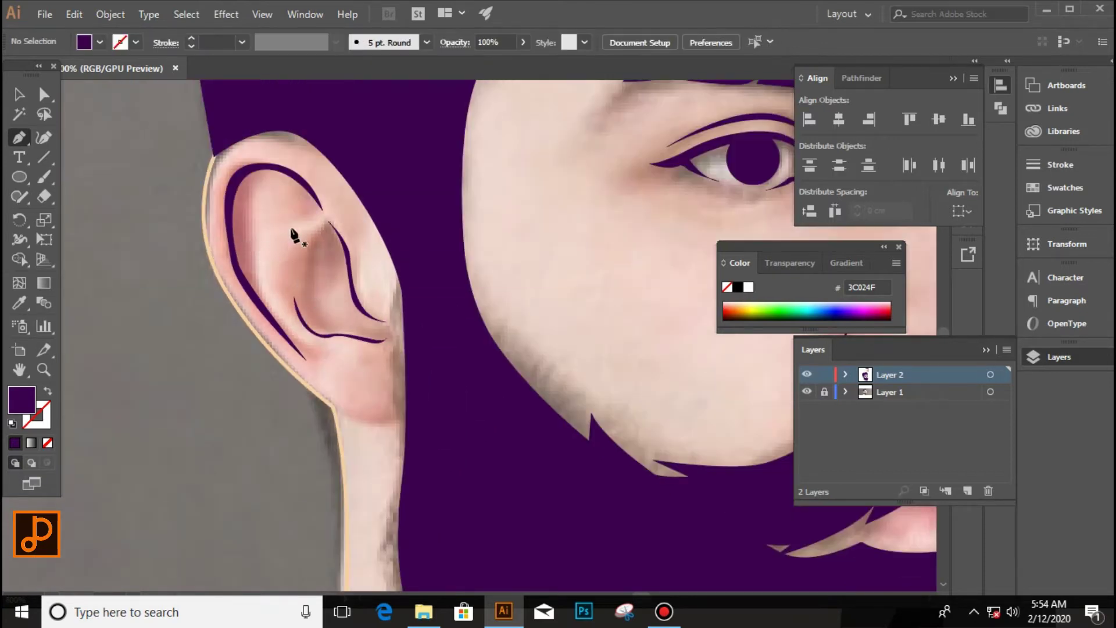
scroll(294, 239, "down", 1)
scroll(336, 366, "up", 3)
scroll(355, 358, "down", 3)
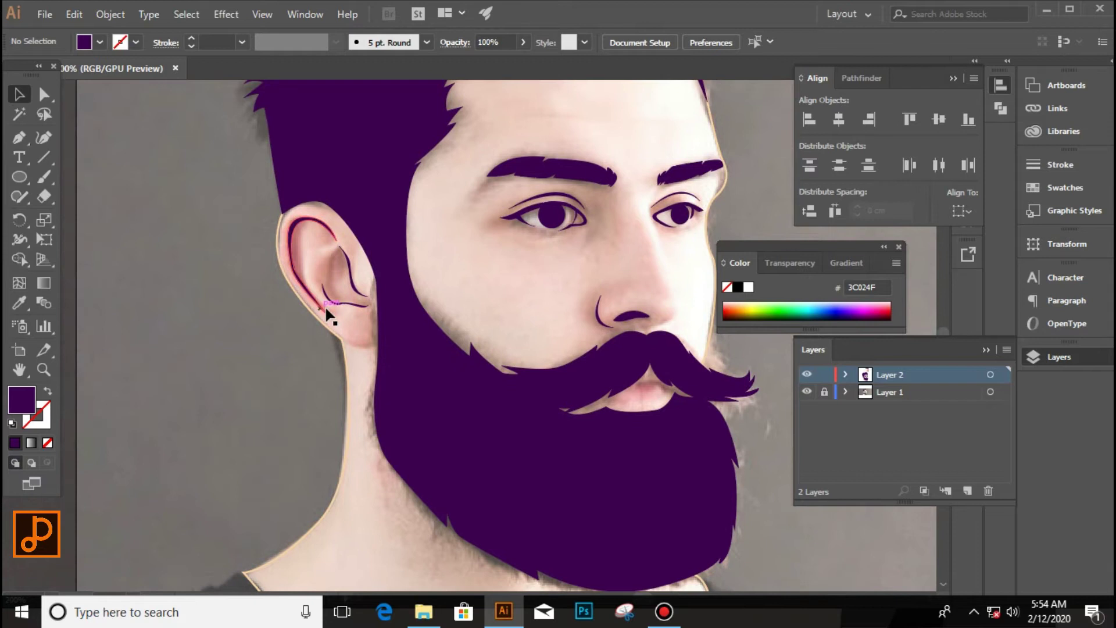
scroll(329, 314, "down", 3)
key("shift+x")
Step: Trace the inner ear outline from the upper rim down to the bottom tip and back up
scroll(348, 386, "up", 2)
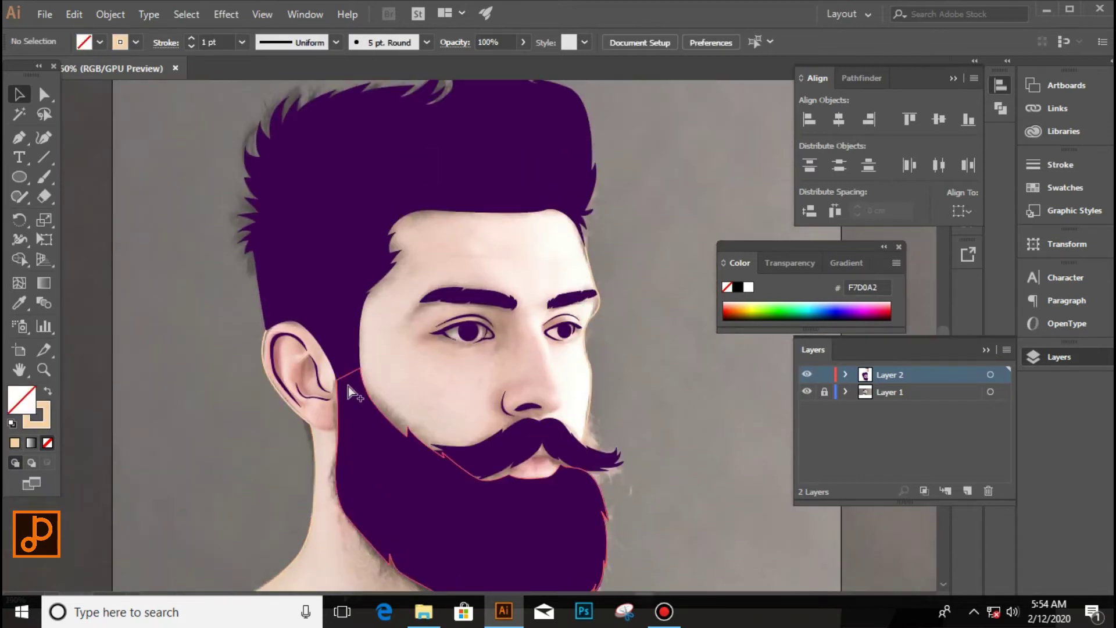
scroll(348, 386, "up", 3)
key("p")
left_click(293, 304)
left_click_drag(208, 256, 244, 247)
left_click(273, 526)
left_click(205, 453)
scroll(224, 456, "up", 1)
left_click(145, 416)
left_click(141, 363)
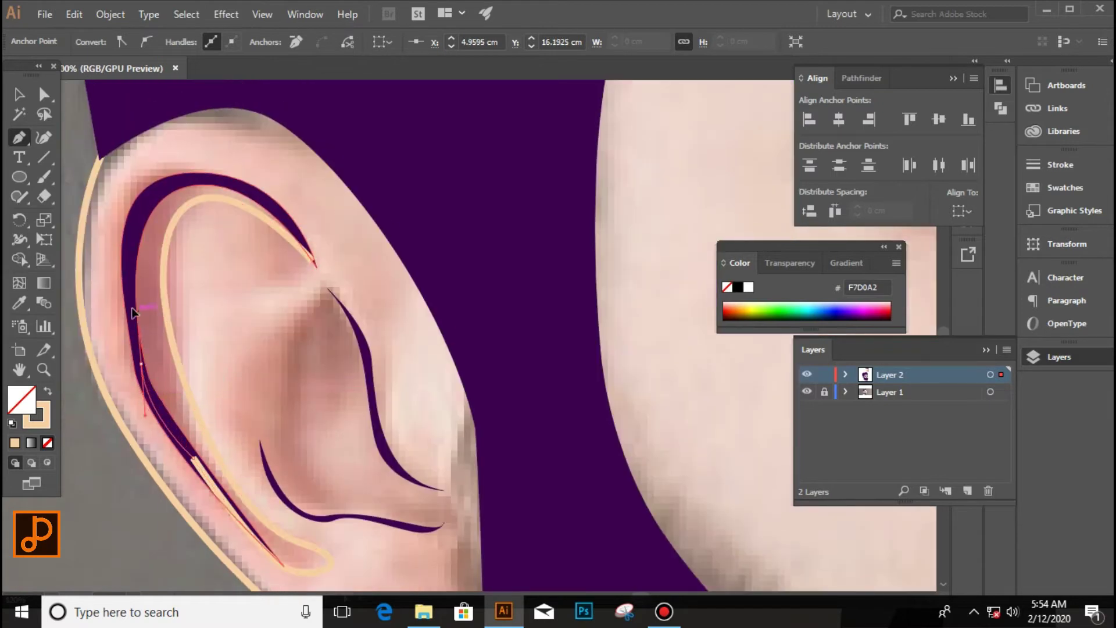
scroll(272, 386, "down", 3)
scroll(491, 204, "down", 2)
scroll(491, 205, "up", 4)
Step: Sample the tan swatch, apply it as the ear path's fill, and deselect
key("i")
left_click(523, 163)
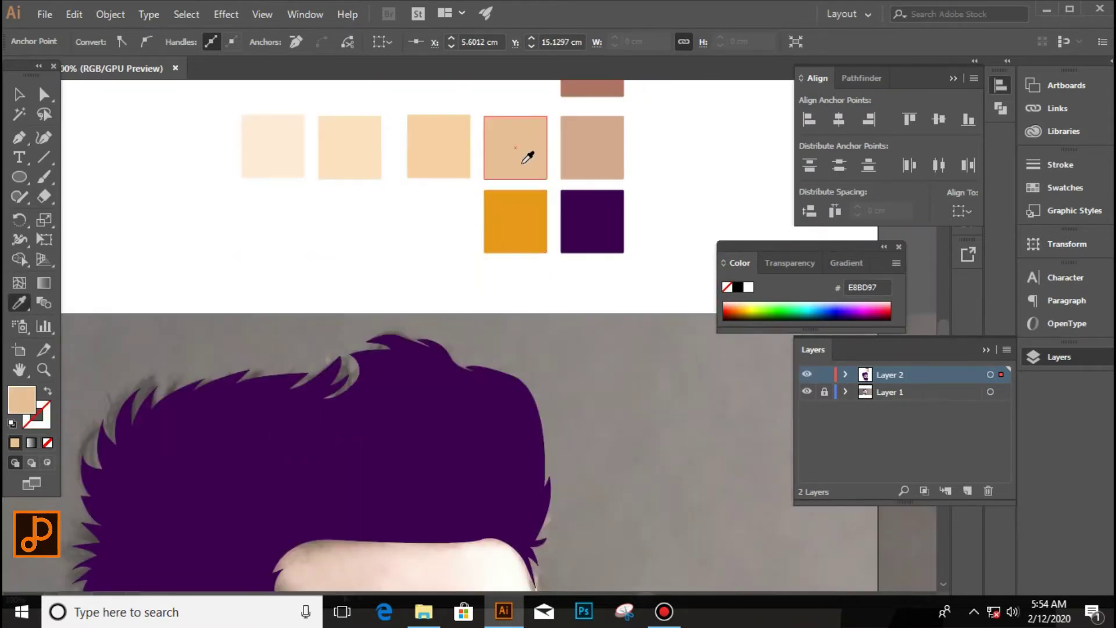
scroll(527, 157, "down", 3)
scroll(338, 430, "up", 3)
left_click(561, 186)
scroll(312, 491, "up", 3)
key("shift+x")
key("v")
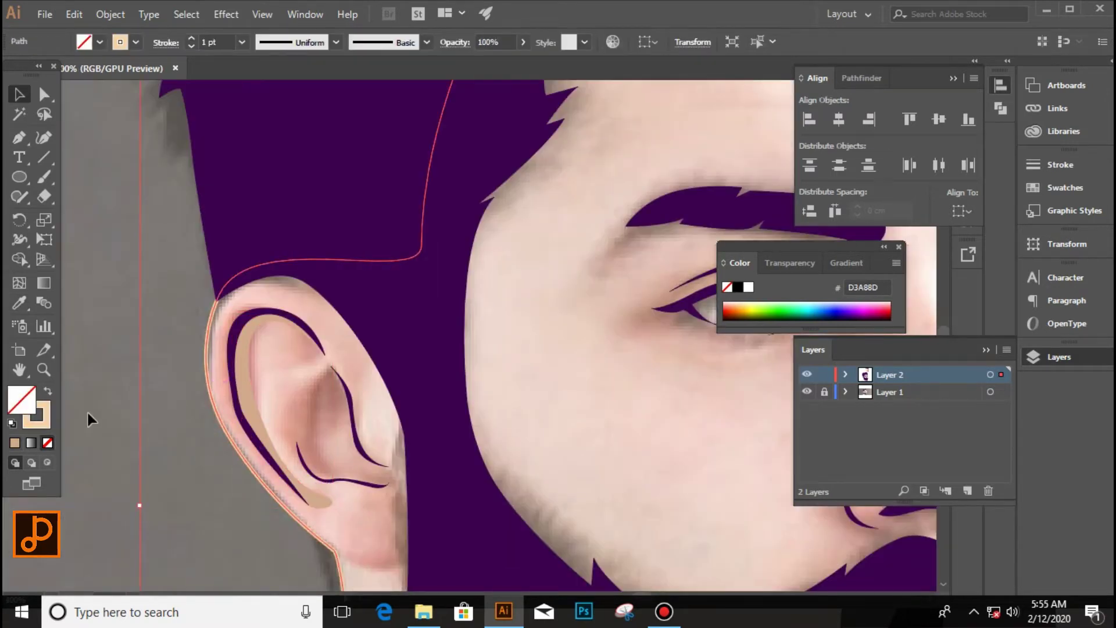
scroll(256, 494, "down", 3)
key("ctrl+shift+a")
scroll(261, 453, "up", 4)
Step: Start a fresh inner-ear path curving over the apex and down the inner ear
key("p")
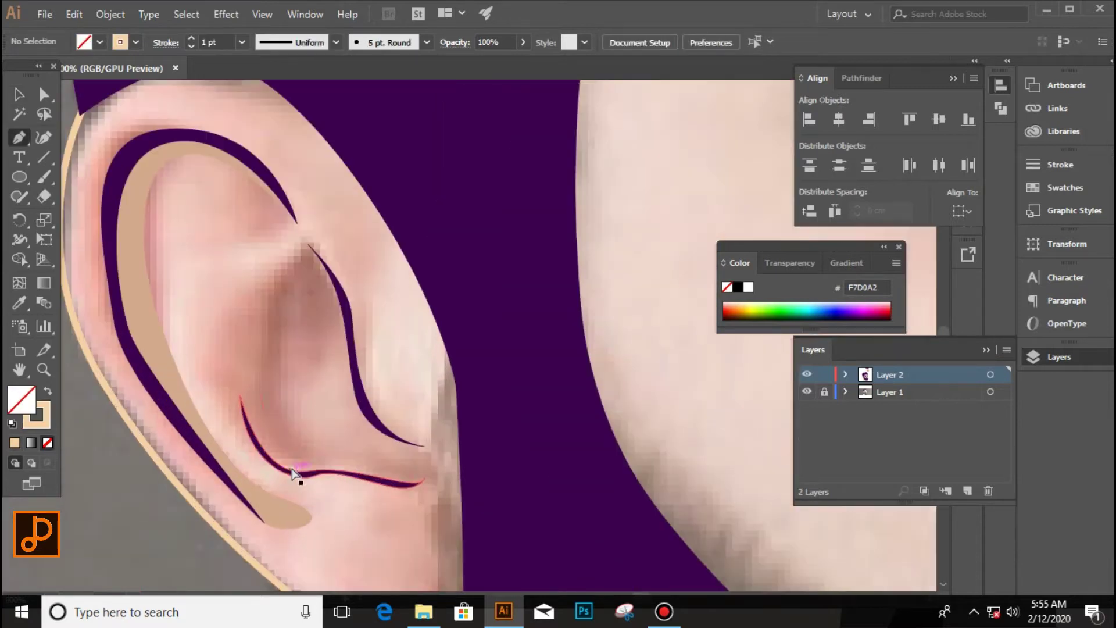
left_click_drag(241, 397, 240, 385)
left_click_drag(309, 249, 384, 392)
scroll(349, 319, "up", 2)
scroll(461, 523, "down", 2)
left_click_drag(445, 513, 456, 511)
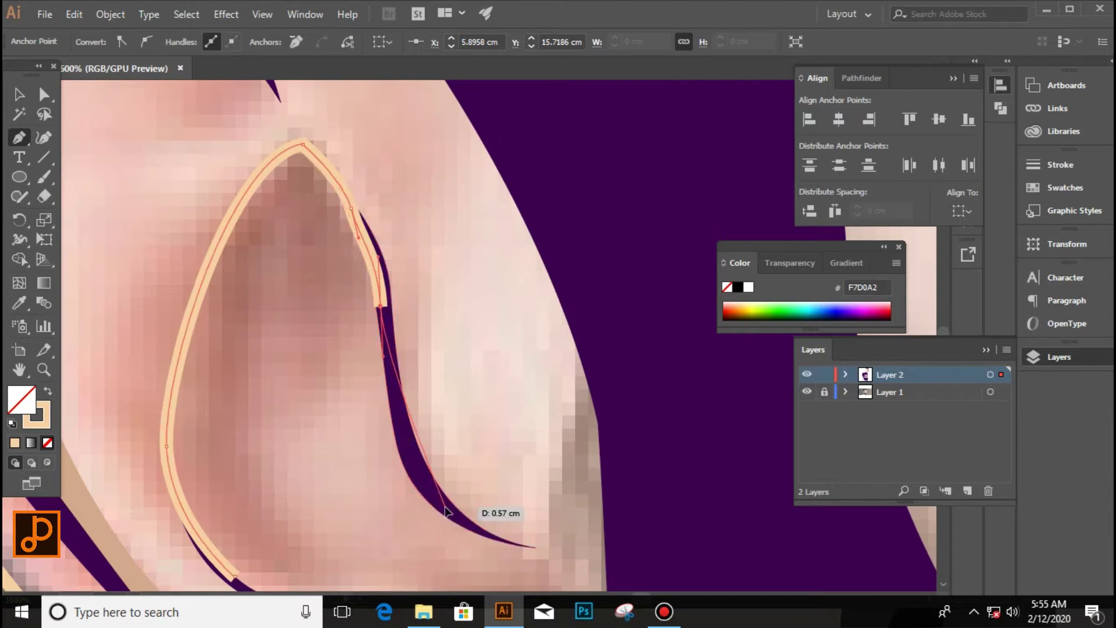
scroll(456, 510, "down", 2)
left_click_drag(535, 469, 577, 468)
Step: Shape the curve at the ear bottom and close the tan inner-ear shape
left_click_drag(534, 537, 504, 558)
scroll(534, 539, "up", 1)
left_click(287, 526)
scroll(180, 531, "down", 1)
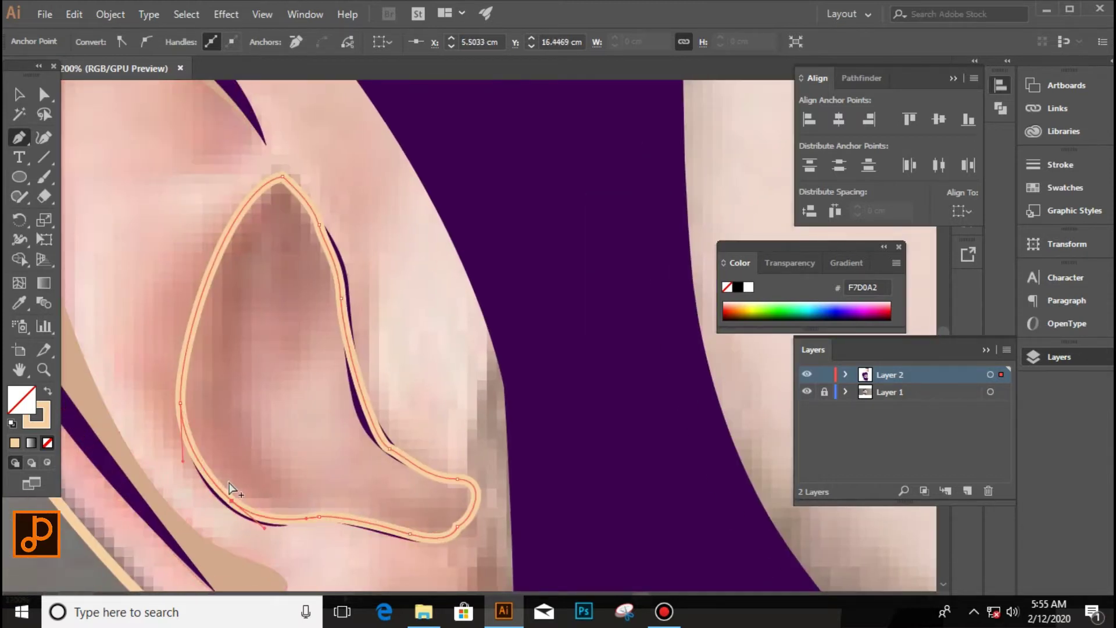
left_click(231, 499)
scroll(232, 391, "down", 1)
scroll(231, 390, "down", 1)
Step: Switch the face skin to an outline to reveal the photo, then deselect
key("v")
left_click(116, 451)
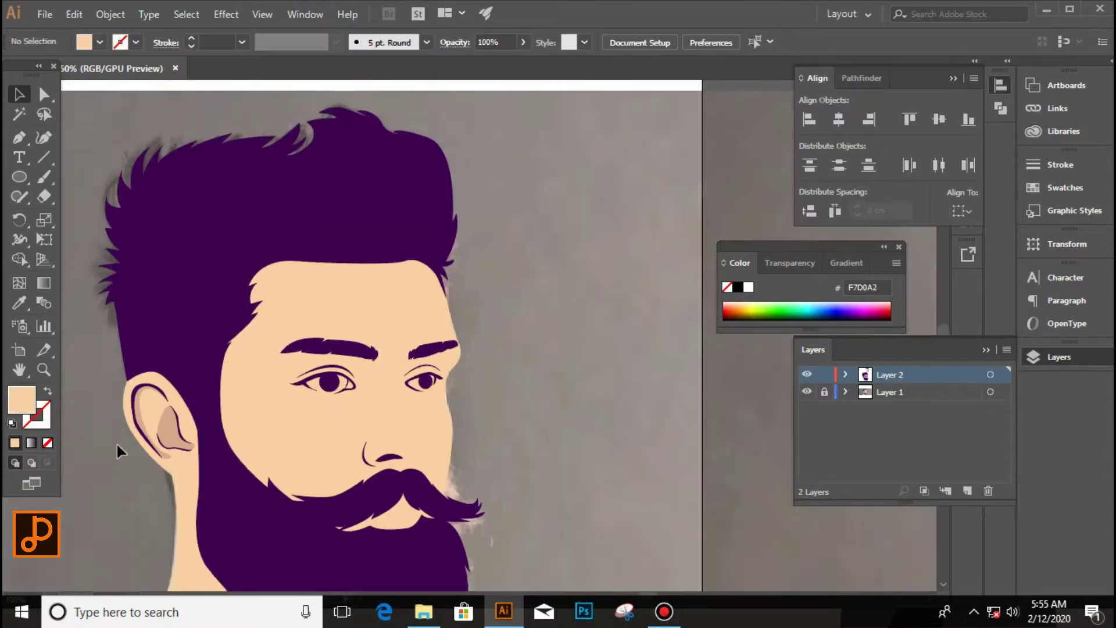
left_click(116, 451)
key("shift+x")
left_click(663, 480)
Step: Restore the skin's solid peach fill and sample the purple hair colour
scroll(578, 376, "up", 1)
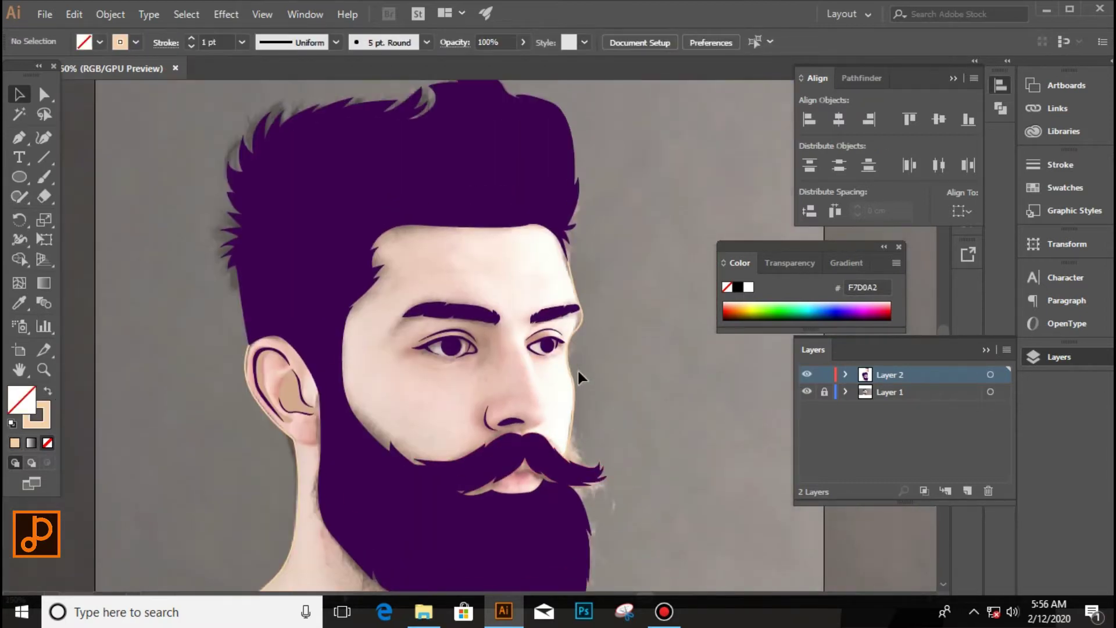
left_click(578, 369)
key("shift+x")
key("ctrl+shift+a")
key("p")
scroll(521, 158, "up", 1)
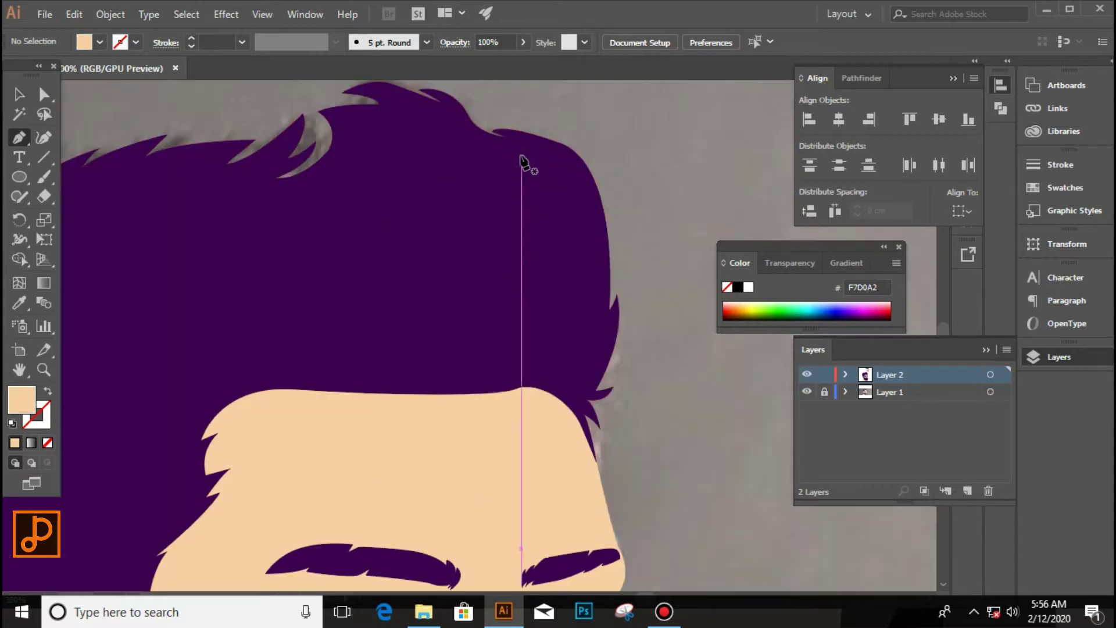
scroll(521, 158, "down", 1)
key("i")
left_click(588, 214)
Step: Draw a jagged highlight strand down the hair's right edge
key("p")
scroll(560, 257, "up", 1)
left_click(509, 146)
left_click_drag(606, 249, 618, 357)
left_click(601, 388)
left_click(585, 467)
left_click(539, 469)
left_click(540, 425)
left_click(542, 381)
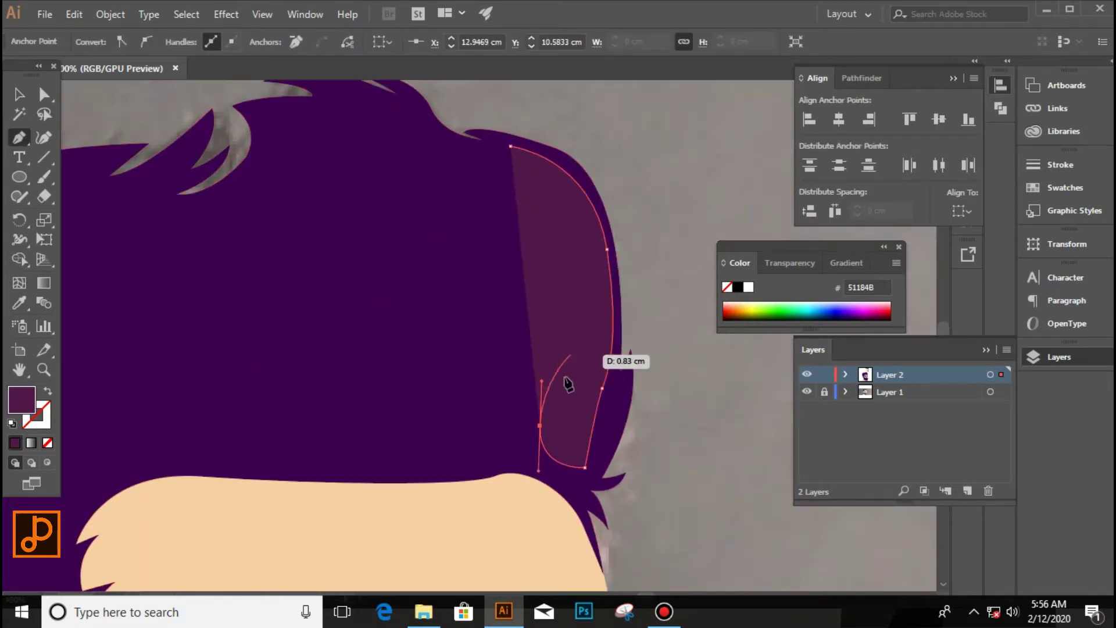
key("ctrl+z")
key("ctrl+z")
key("ctrl+z")
mouse_move(549, 311)
left_mouse_down()
mouse_move(539, 295)
mouse_move(549, 249)
mouse_move(574, 233)
left_mouse_up()
left_click(531, 184)
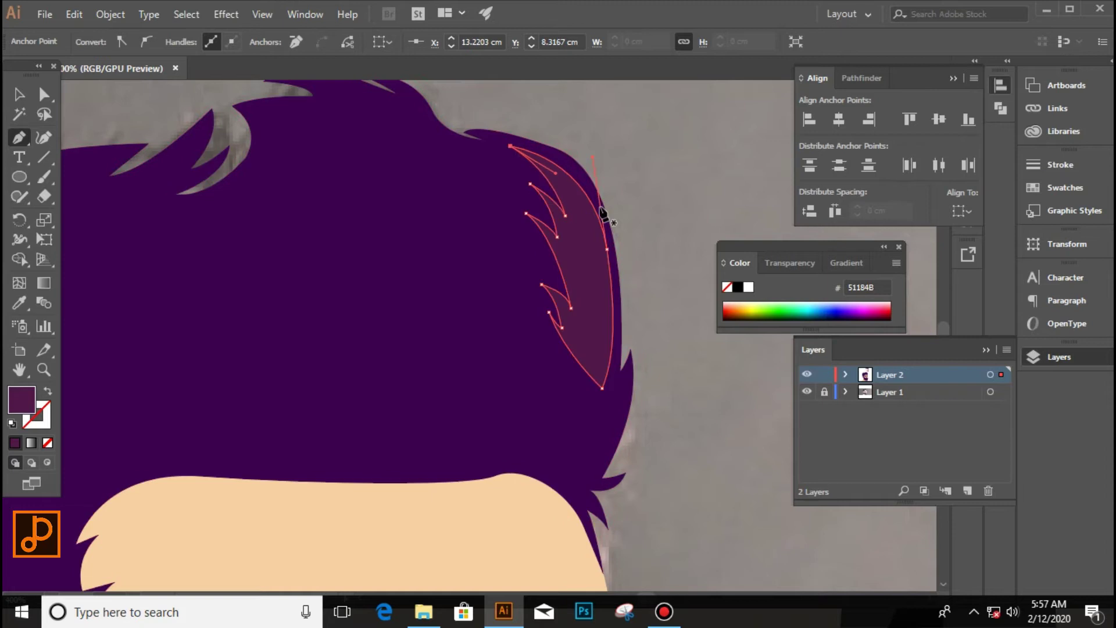
key("ctrl+minus")
key("ctrl+plus")
Step: Draw and close a longer highlight strand reaching toward the forehead
left_click(523, 210)
left_click(614, 268)
left_click_drag(703, 457, 735, 490)
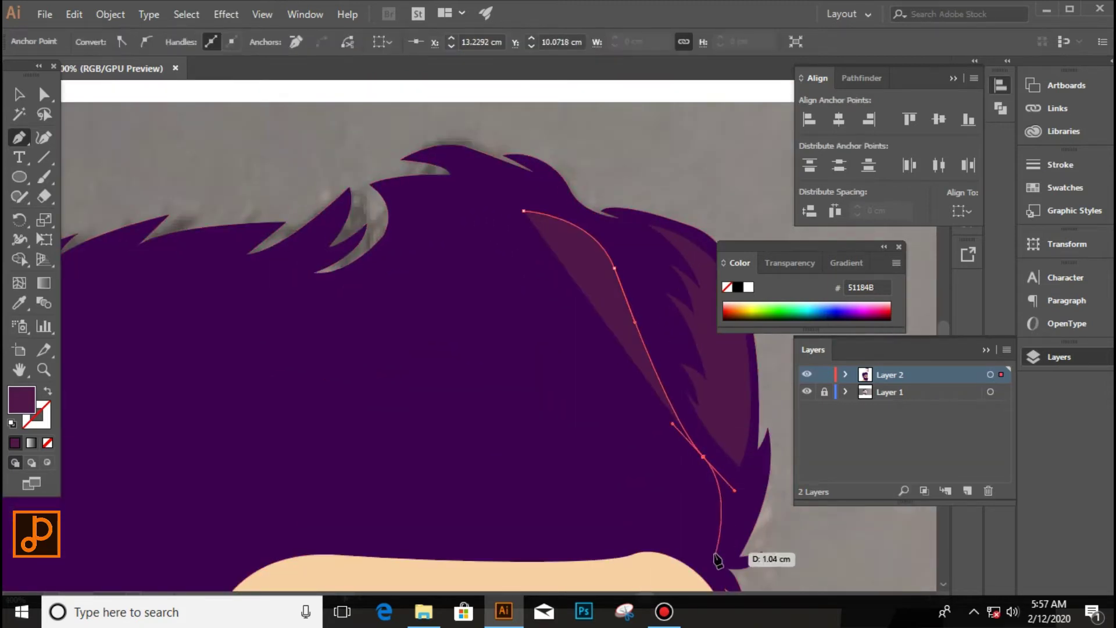
key("ctrl+plus")
left_click(671, 483)
left_click(663, 541)
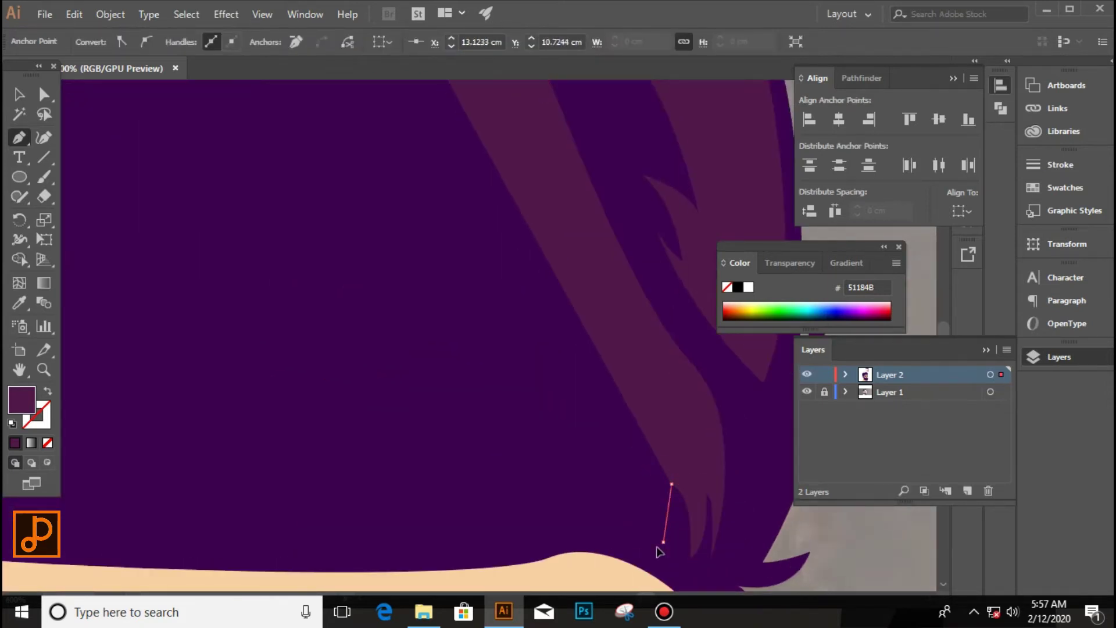
left_click(671, 484)
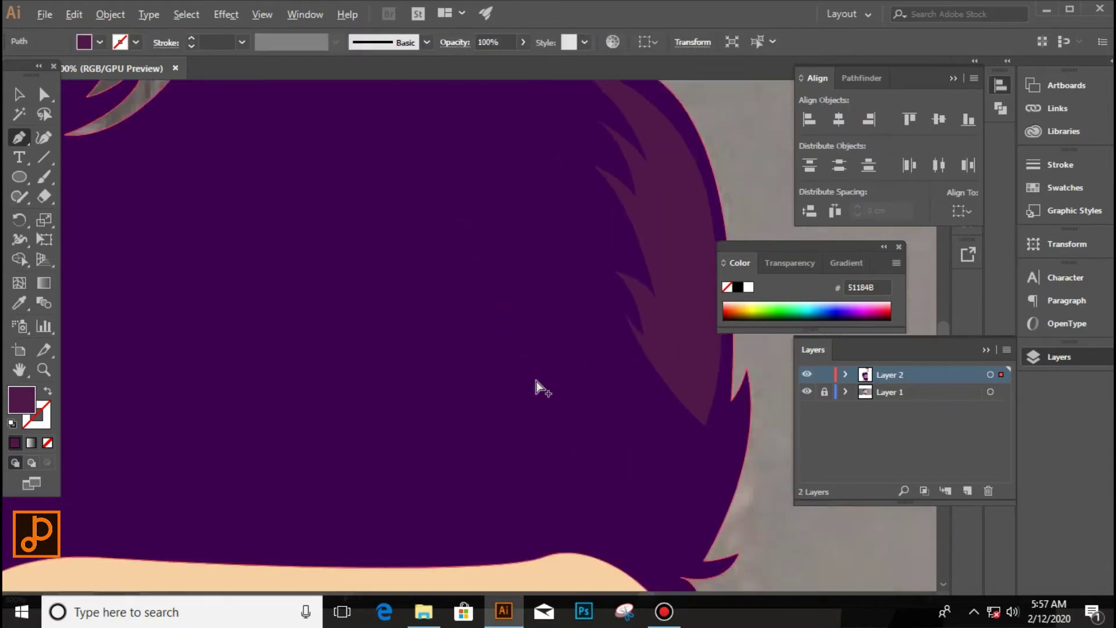
key("ctrl+shift+a")
Step: Add another curved highlight strand with a pointed tip and close it
scroll(623, 491, "right", 1)
scroll(615, 447, "up", 3)
left_click_drag(591, 417, 526, 331)
left_click_drag(489, 181, 491, 153)
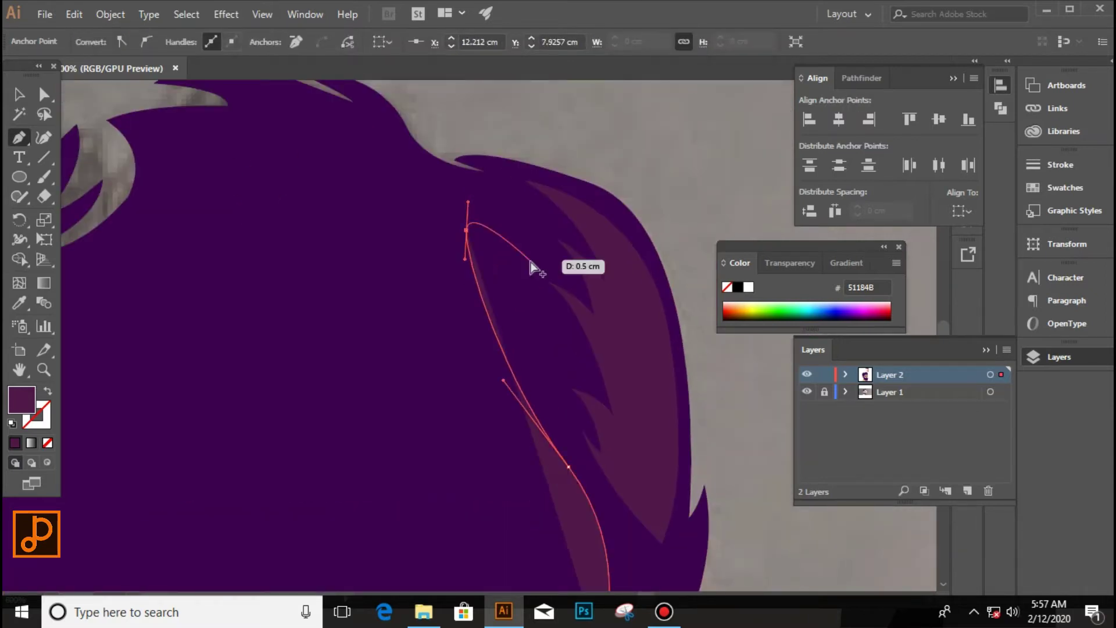
left_click_drag(472, 218, 469, 179)
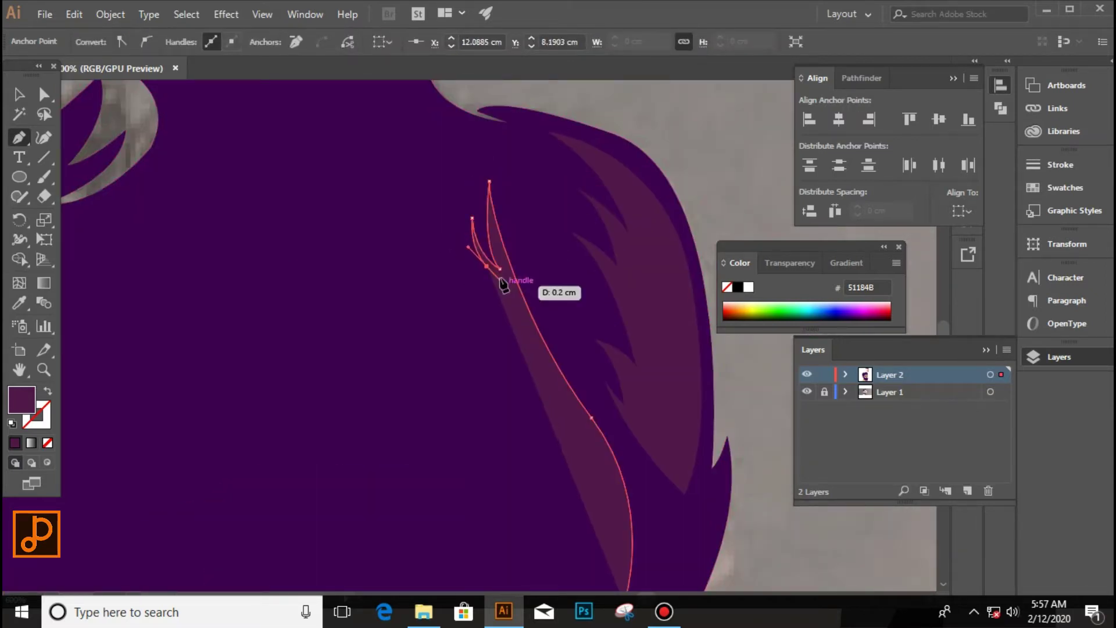
left_click_drag(430, 133, 433, 125)
left_click(429, 180)
Step: Draw a curved highlight shape lower on the hair and close it
left_click_drag(437, 225, 459, 247)
left_click_drag(505, 318, 535, 346)
left_click_drag(560, 386, 582, 395)
scroll(619, 430, "up", 2)
left_click_drag(625, 467, 620, 503)
scroll(646, 452, "down", 1)
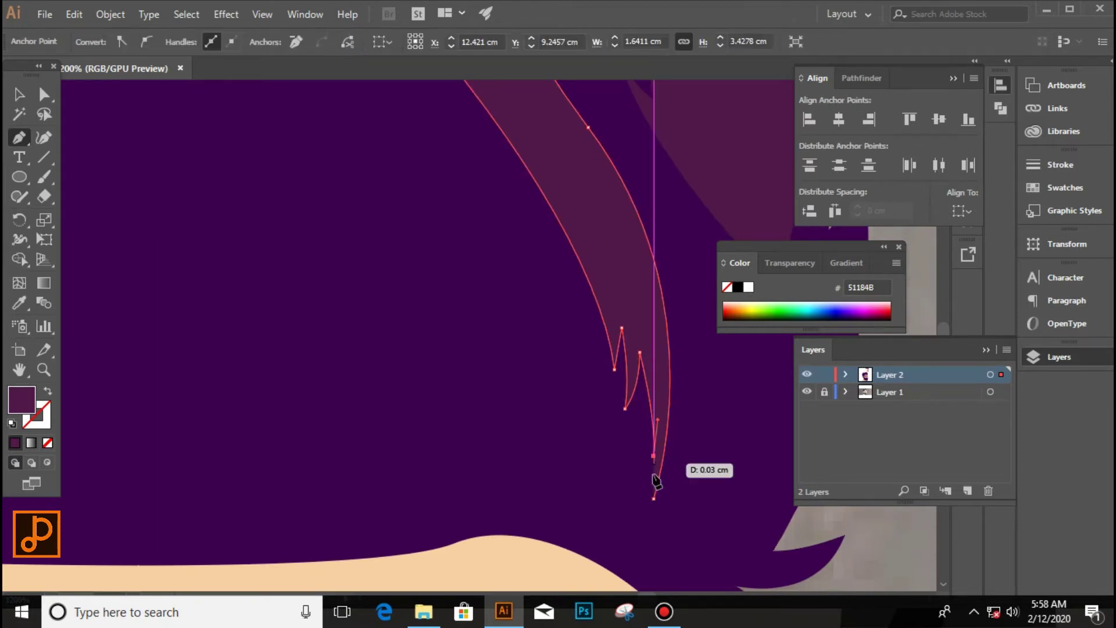
left_click(655, 478)
scroll(655, 478, "down", 2)
Step: Draw one more highlight from the hair top down through the hair
left_click(428, 247)
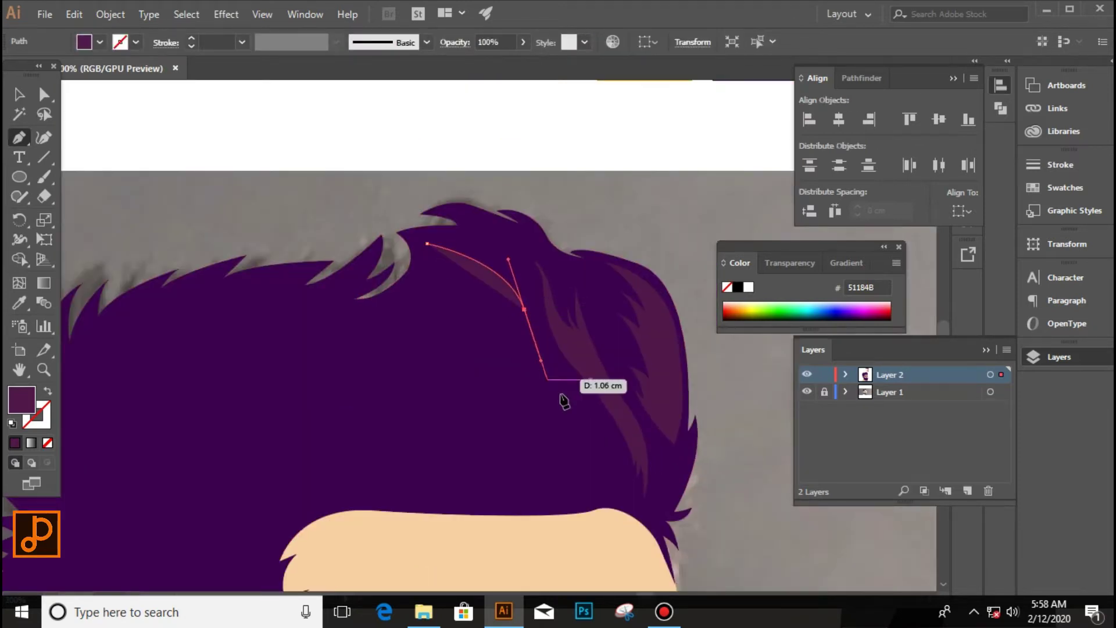
left_click_drag(602, 481, 616, 500)
scroll(581, 407, "up", 2)
scroll(575, 375, "down", 2)
left_click(639, 346)
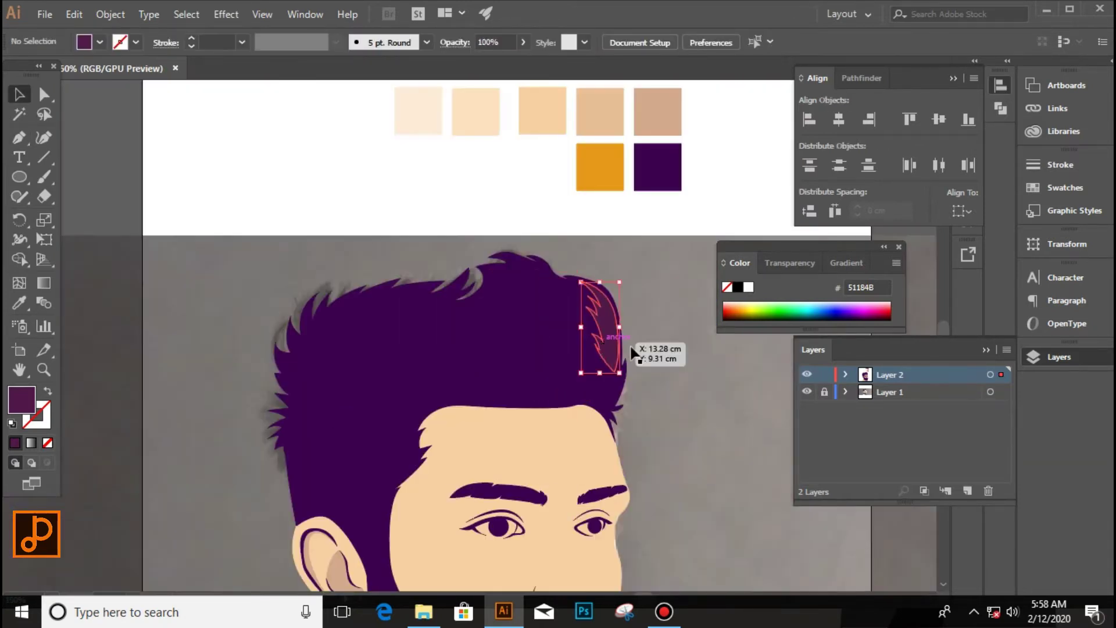
Step: Trace a strand near the hair's right edge, curving down toward the forehead
scroll(647, 320, "up", 2)
scroll(647, 320, "down", 2)
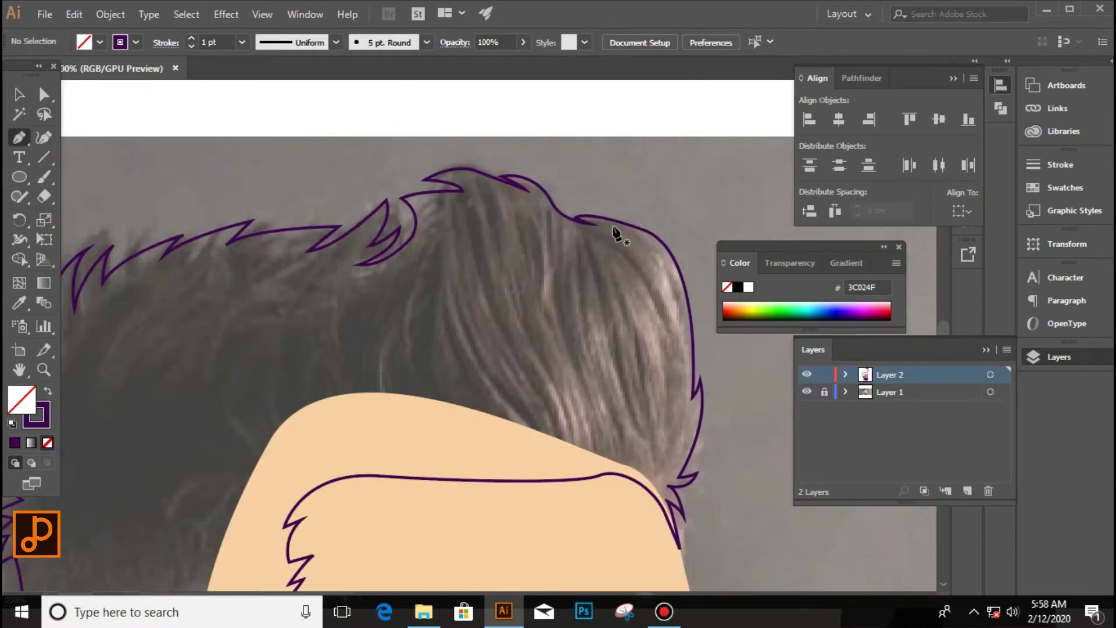
left_click(678, 422)
scroll(655, 482, "up", 2)
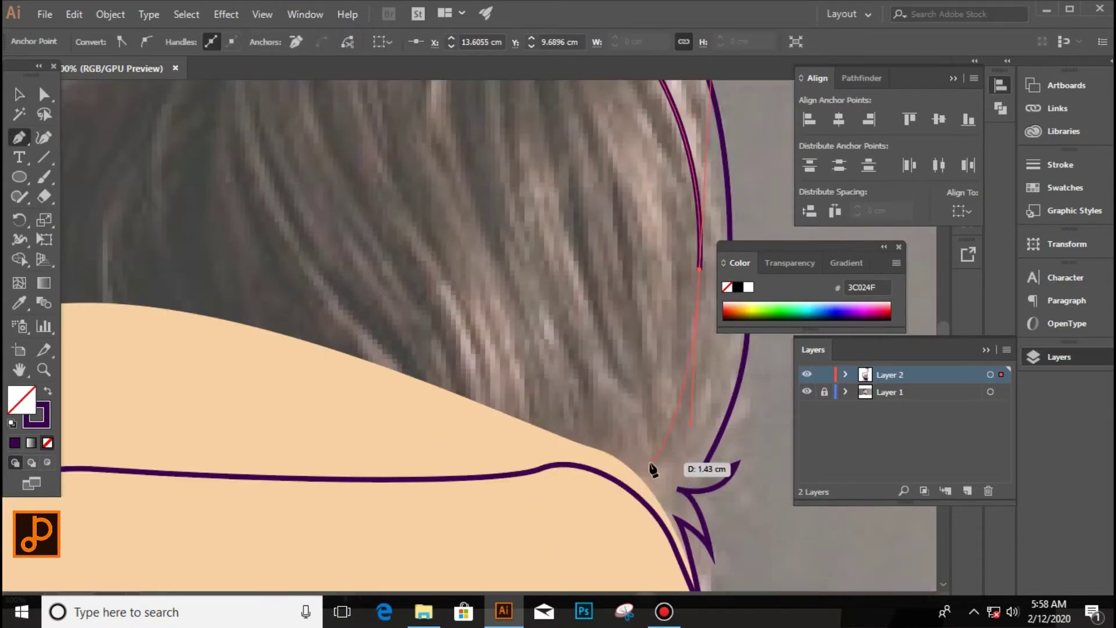
left_click_drag(650, 463, 658, 363)
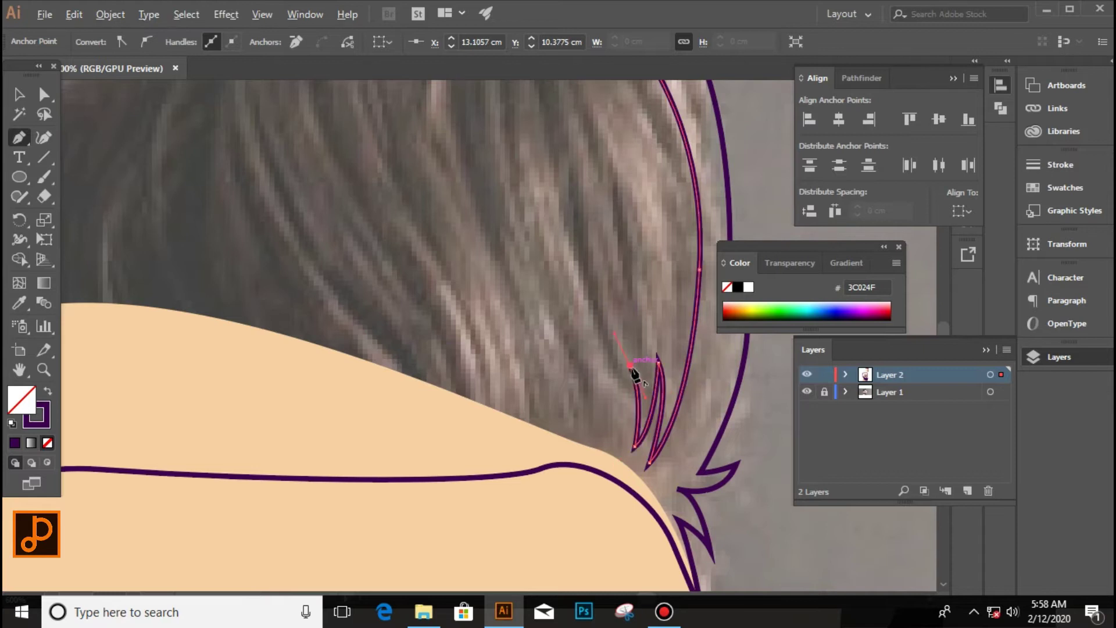
Step: Trace and close another strand shape inside the hair's right side
left_click_drag(631, 440, 620, 391)
scroll(575, 204, "up", 3)
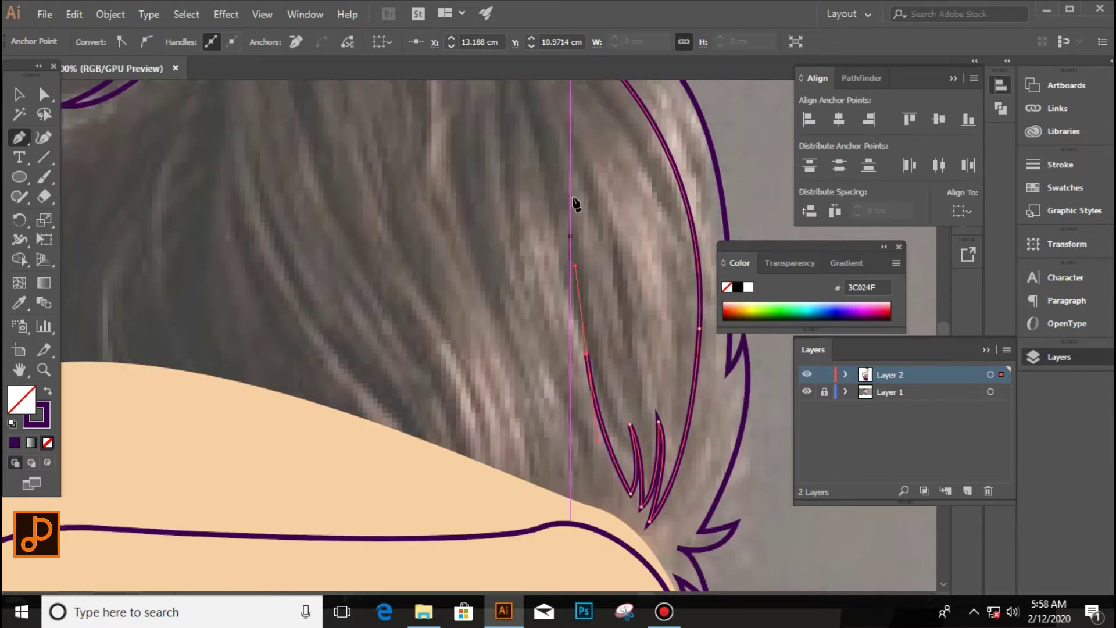
left_click(549, 169)
left_click_drag(586, 247, 589, 267)
left_click_drag(548, 148, 604, 202)
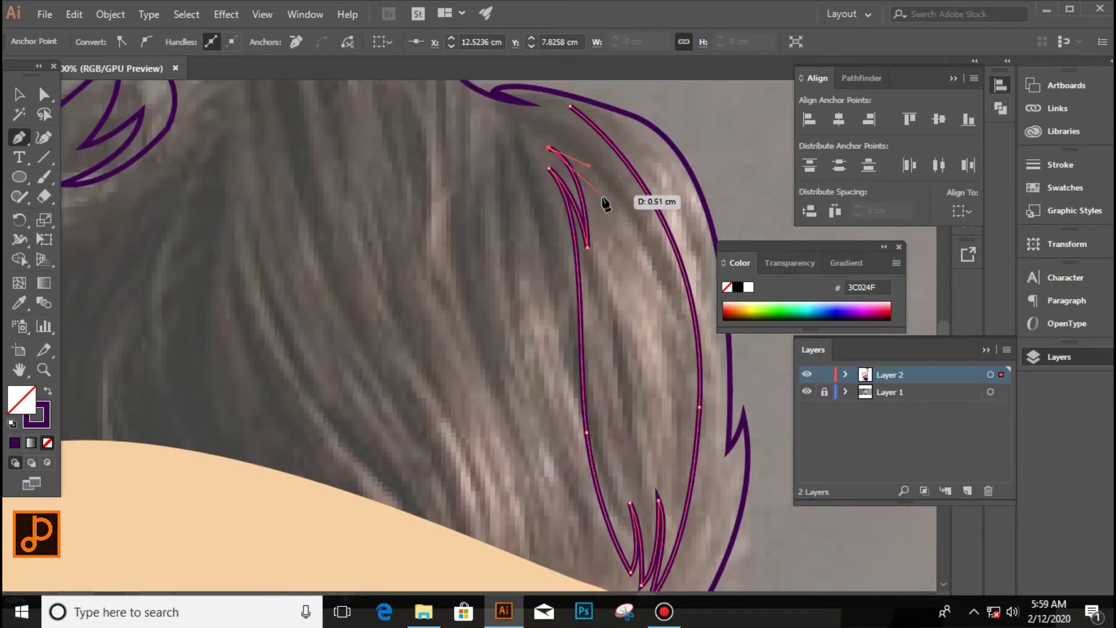
left_click(559, 122)
left_click(511, 274, "ctrl")
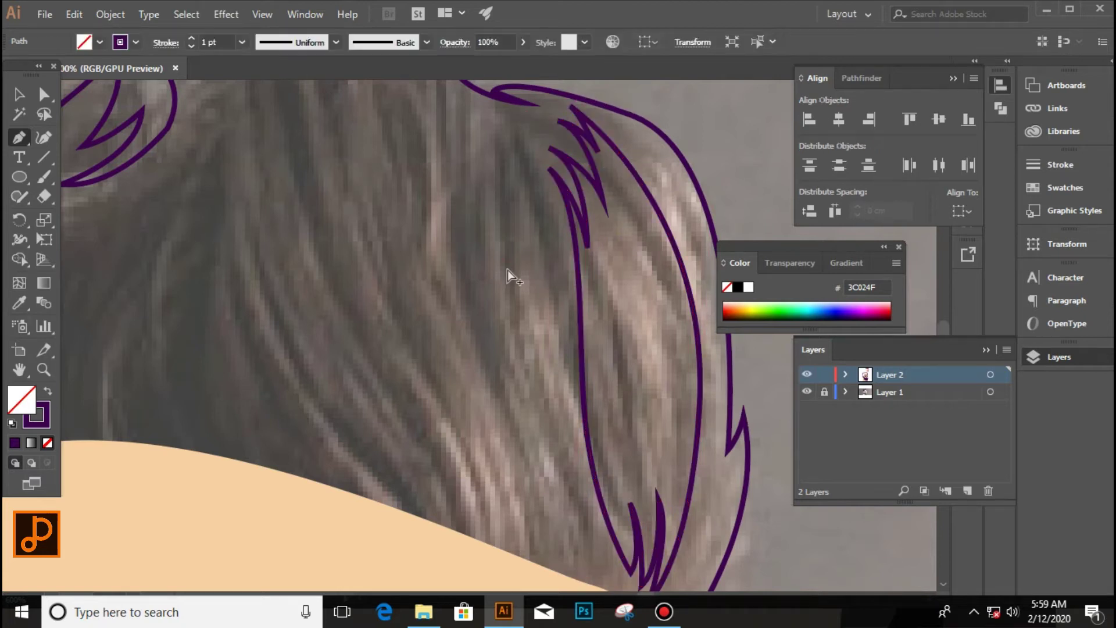
Step: Trace a closed strand from the forehead up through the top of the hair
scroll(511, 274, "down", 1)
left_click_drag(578, 461, 596, 488)
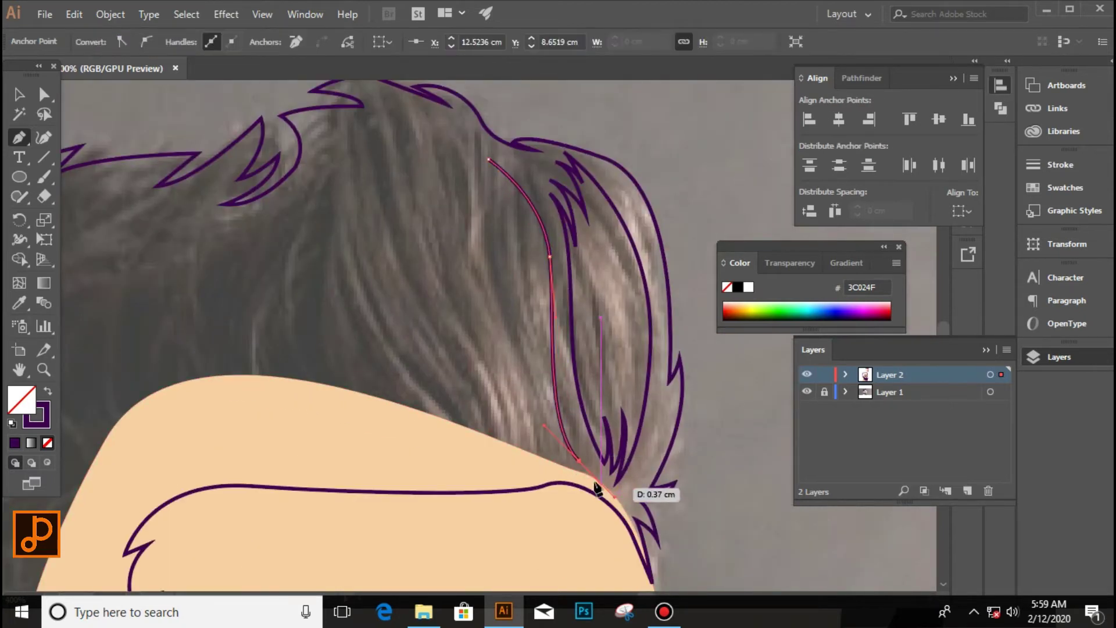
left_click_drag(460, 256, 436, 225)
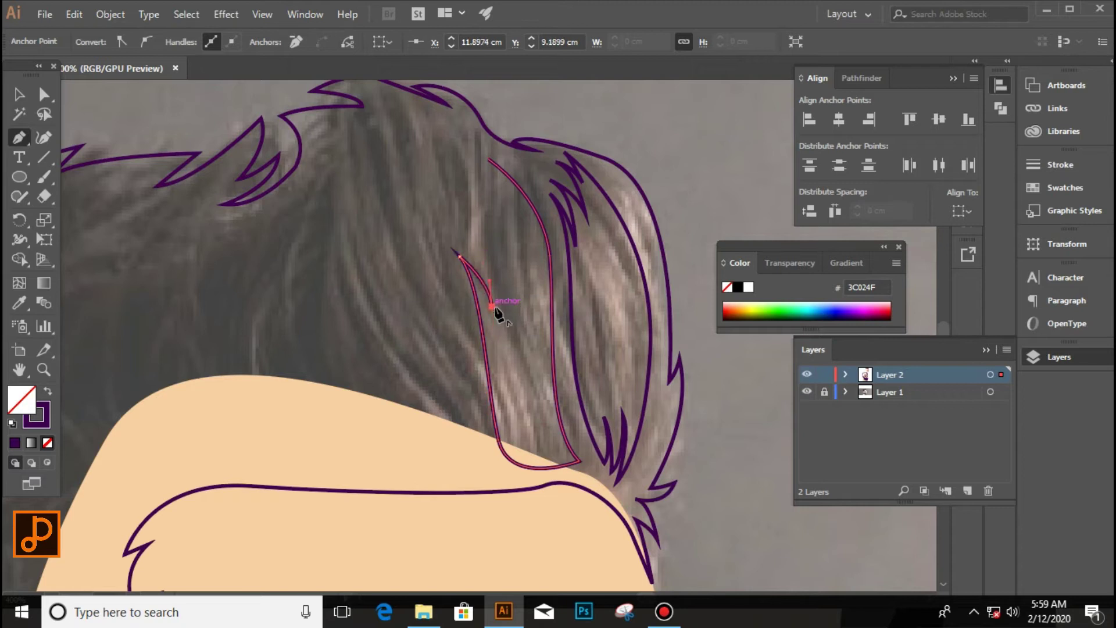
left_click_drag(471, 183, 454, 168)
left_click_drag(496, 221, 446, 140)
left_click(505, 170)
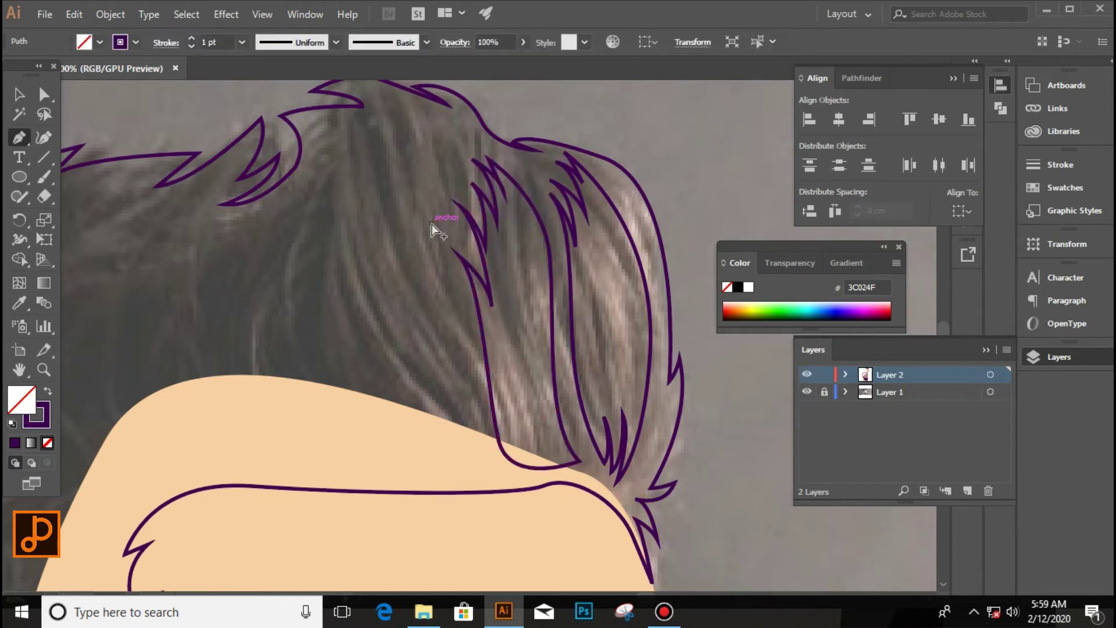
key("ctrl+minus")
Step: Begin a new strand curving down to the forehead and back up the hair
left_click(410, 149)
left_click_drag(457, 236, 467, 284)
key("ctrl+plus")
mouse_move(503, 393)
left_mouse_down()
mouse_move(421, 327)
mouse_move(393, 396)
left_mouse_up()
key("ctrl+minus")
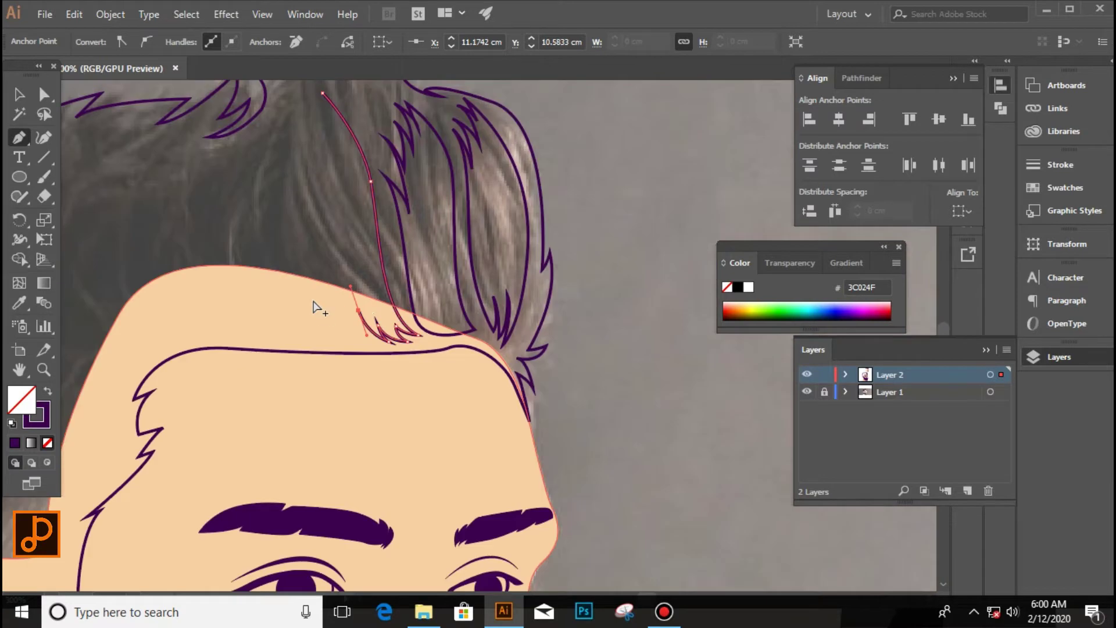
key("ctrl+plus")
mouse_move(279, 116)
left_mouse_down()
mouse_move(317, 286)
mouse_move(323, 275)
left_mouse_up()
key("ctrl+minus")
Step: Add a sharp spike tip to that strand and close the shape
key("ctrl+plus")
left_click(312, 259)
left_click_drag(331, 341, 335, 307)
left_click_drag(327, 161, 304, 126)
scroll(251, 164, "up", 2)
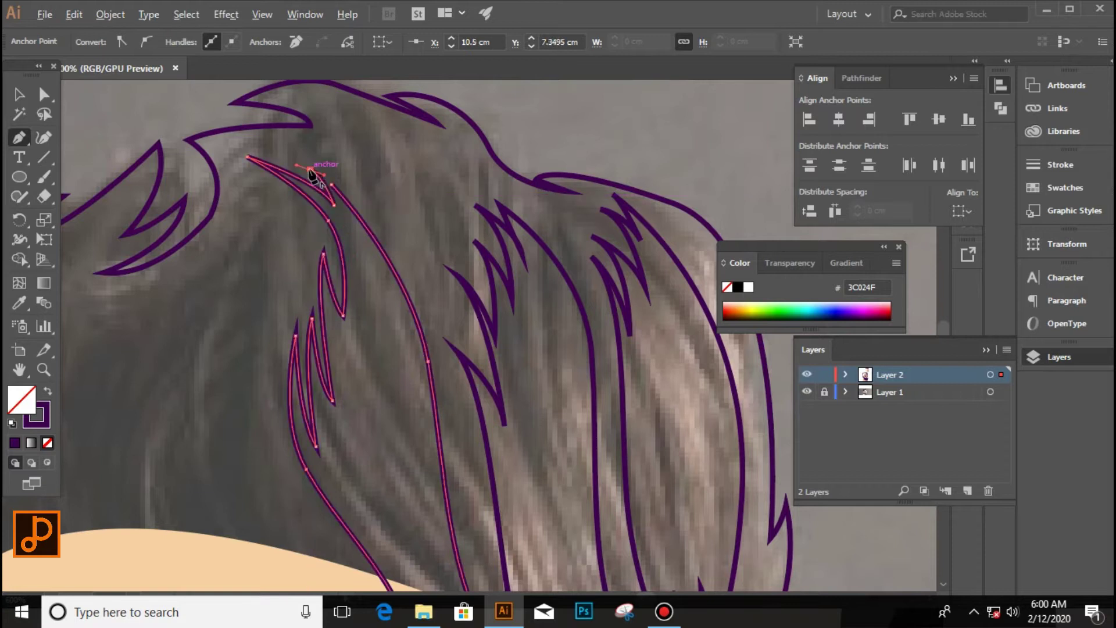
left_click(345, 180)
key("ctrl+minus")
key("ctrl+minus")
key("ctrl+plus")
Step: Trace a strand running down the hair toward the forehead
left_click(394, 222)
left_click_drag(420, 341, 444, 365)
left_click_drag(464, 410, 450, 406)
scroll(459, 407, "up", 2)
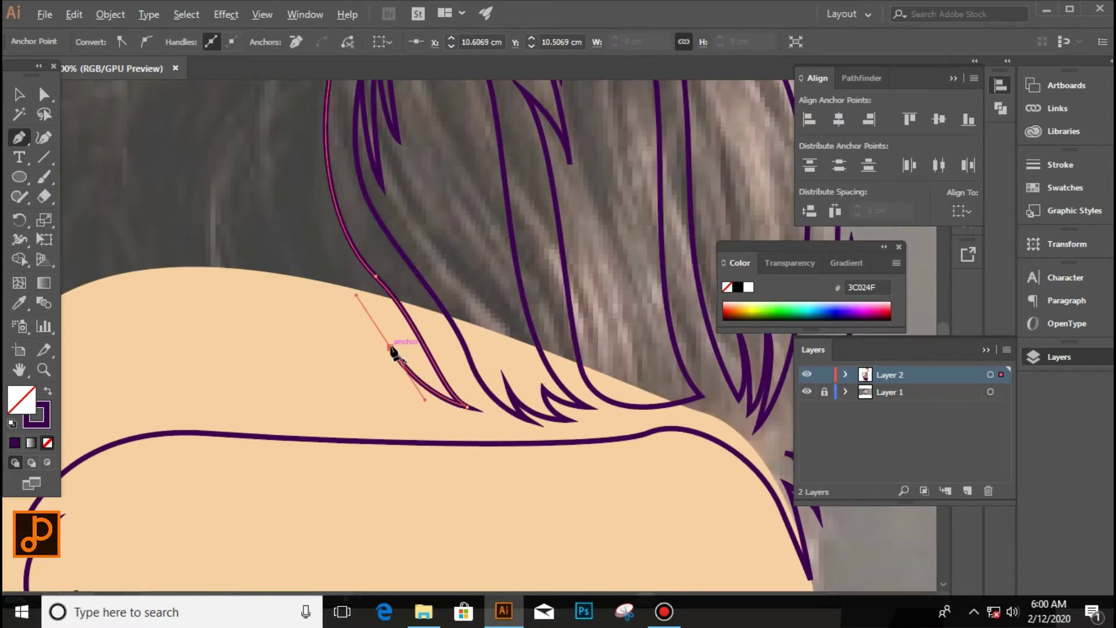
mouse_move(311, 300)
left_mouse_down()
mouse_move(317, 347)
mouse_move(364, 333)
left_mouse_up()
scroll(317, 348, "up", 1)
scroll(349, 291, "down", 2)
scroll(323, 244, "up", 1)
Step: Start a strand curving upward along a hair strand
left_click(340, 297)
left_click_drag(324, 252, 324, 219)
scroll(332, 180, "up", 2)
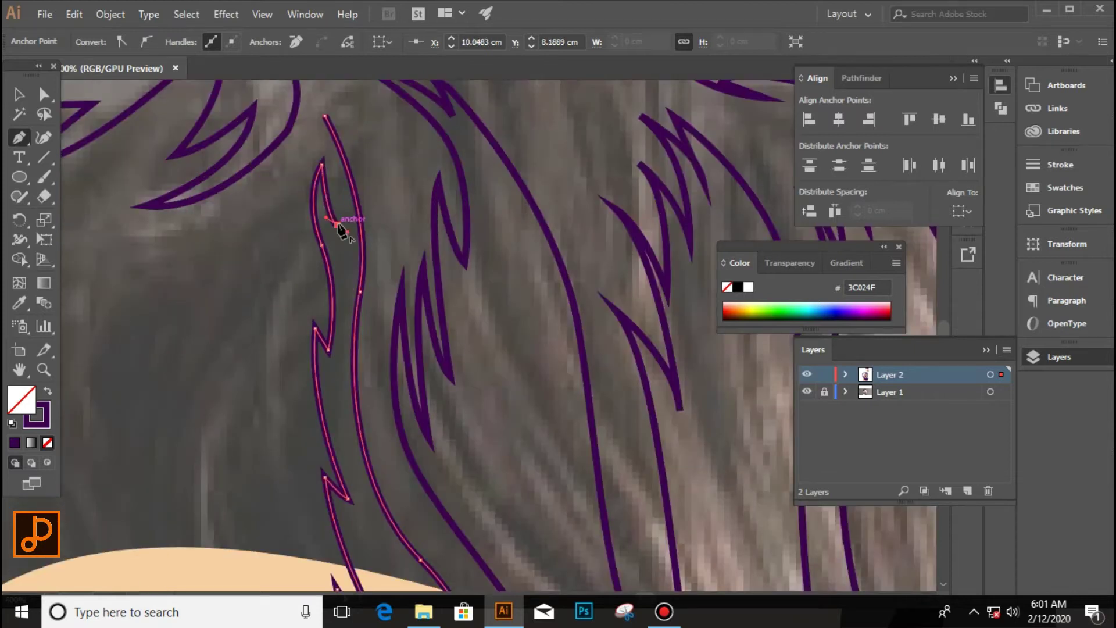
scroll(473, 329, "down", 3)
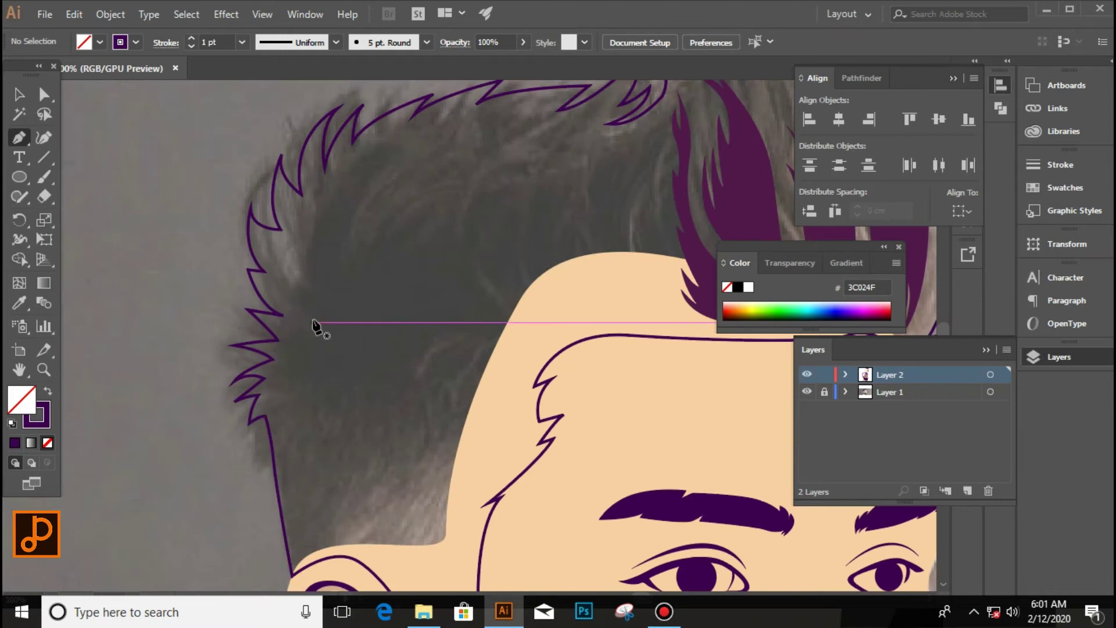
scroll(314, 324, "up", 1)
scroll(310, 386, "up", 3)
Step: Draw a spiky strand on the hair's left side and commit it
left_click(308, 421)
left_click_drag(260, 386, 243, 386)
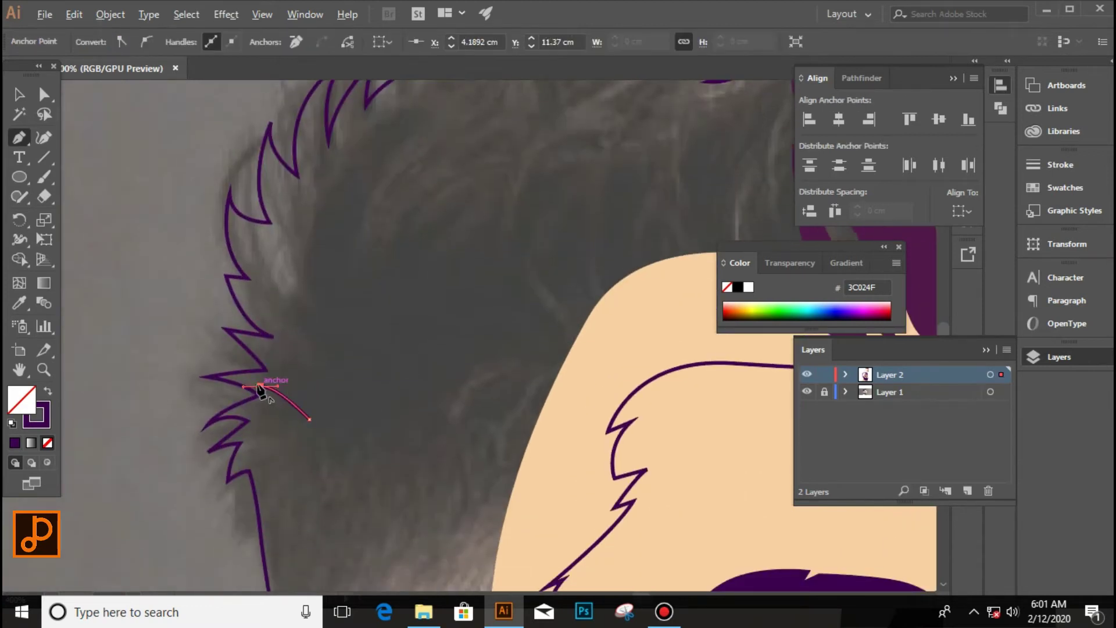
left_click(271, 354)
left_click_drag(327, 359, 340, 379)
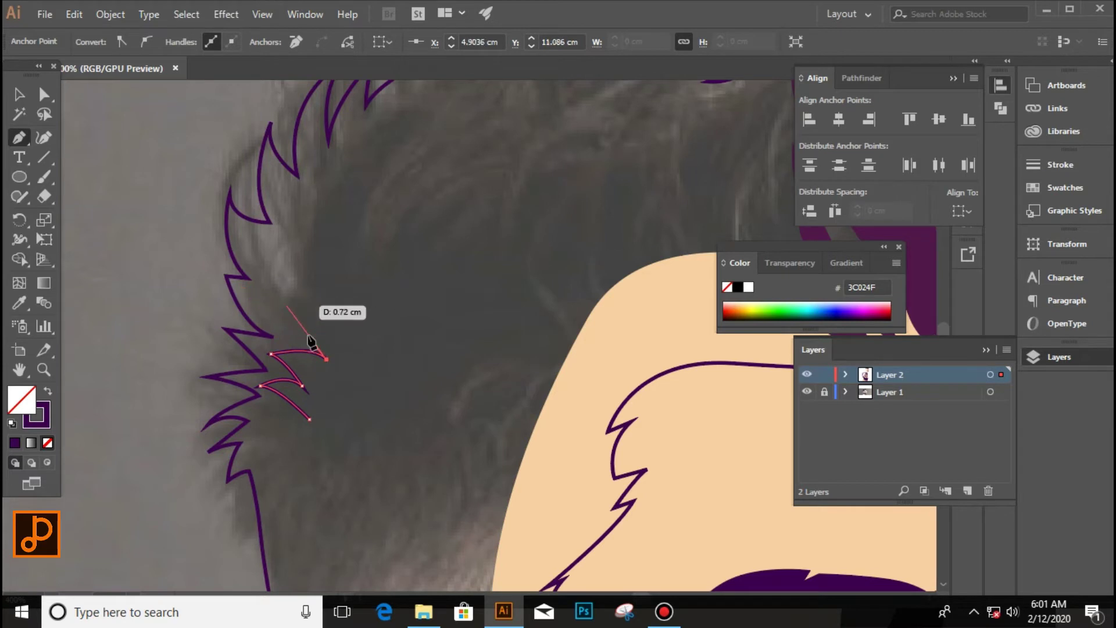
left_click_drag(332, 170, 334, 218)
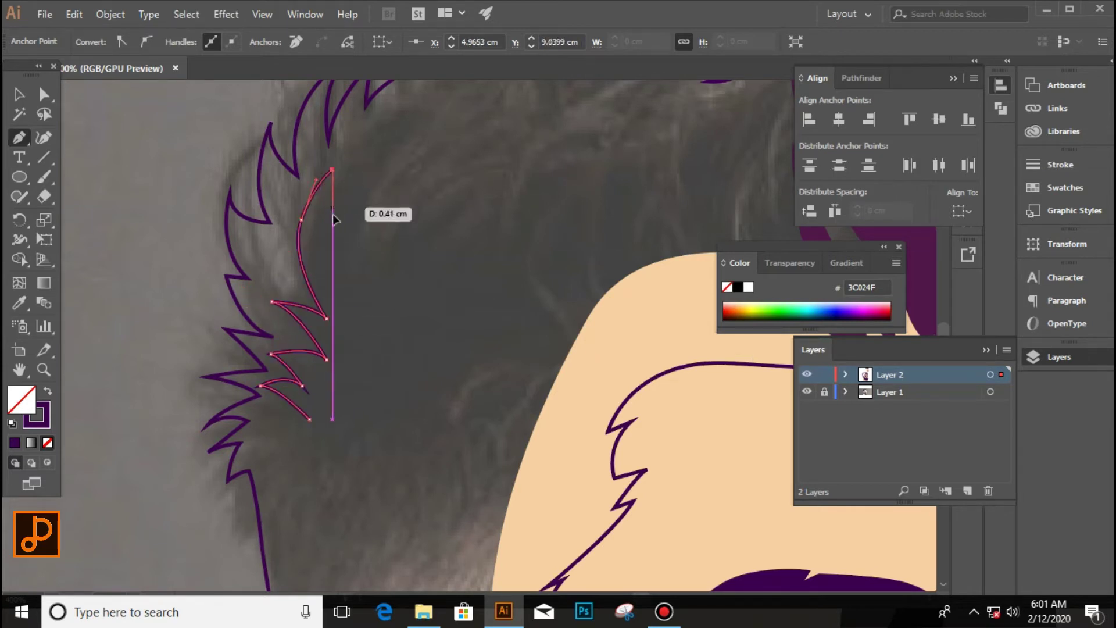
scroll(347, 226, "down", 5)
scroll(368, 346, "up", 2)
left_click(368, 347, "ctrl")
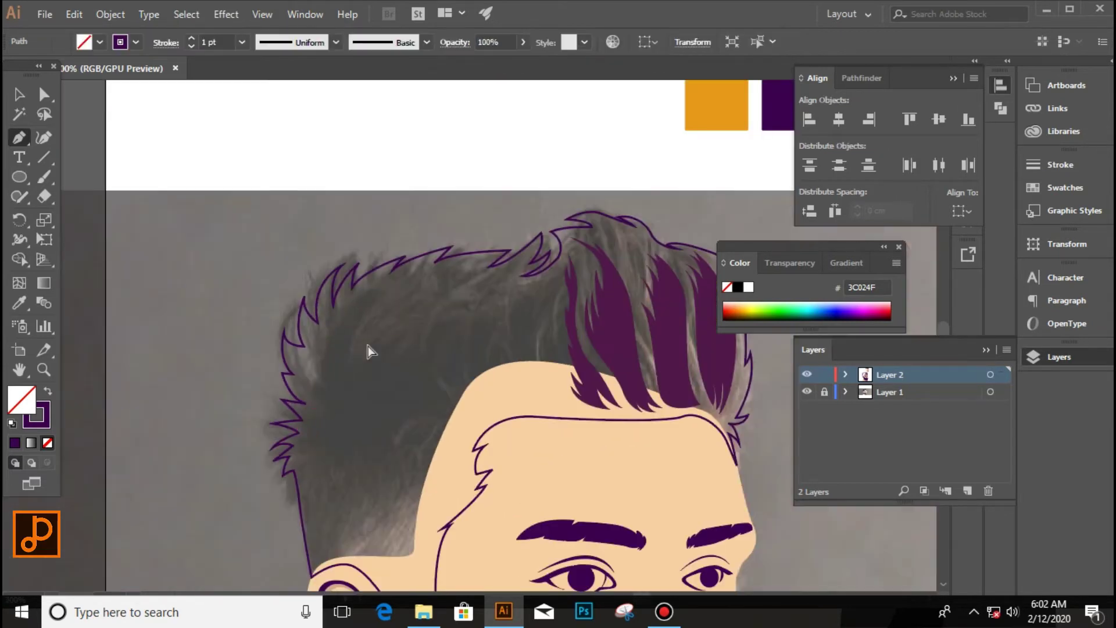
Step: Trace a long strand along the hair's top edge, down to the forehead on the right
scroll(368, 346, "up", 5)
left_click_drag(397, 238, 398, 239)
left_click_drag(505, 225, 506, 225)
left_click(615, 209)
left_click(574, 238)
left_click_drag(668, 237, 709, 215)
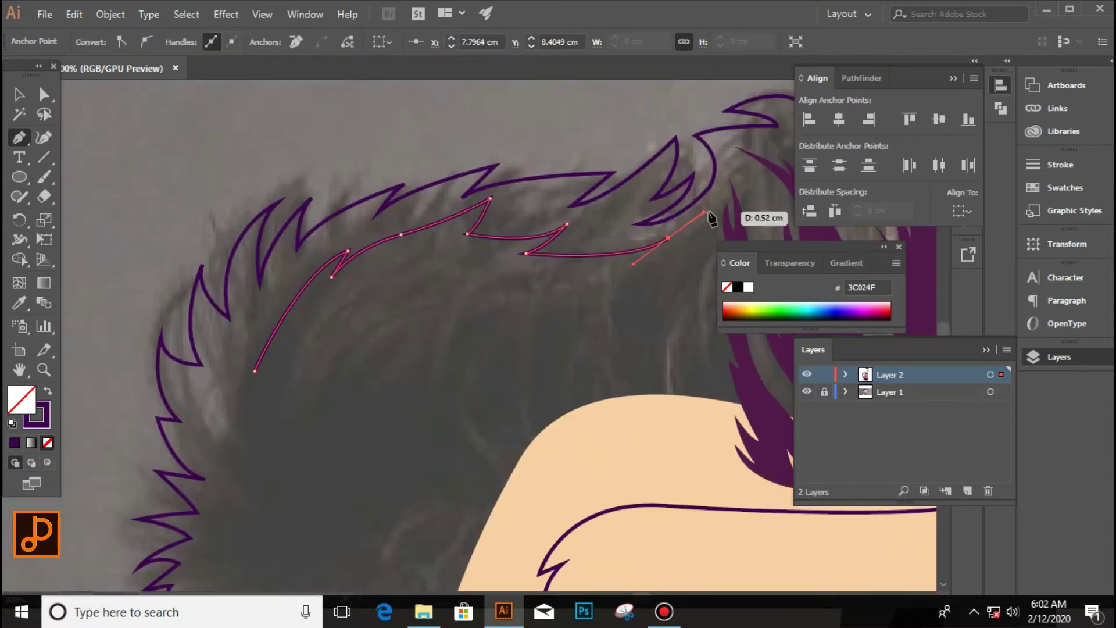
left_click(688, 269)
left_click_drag(648, 394, 640, 403)
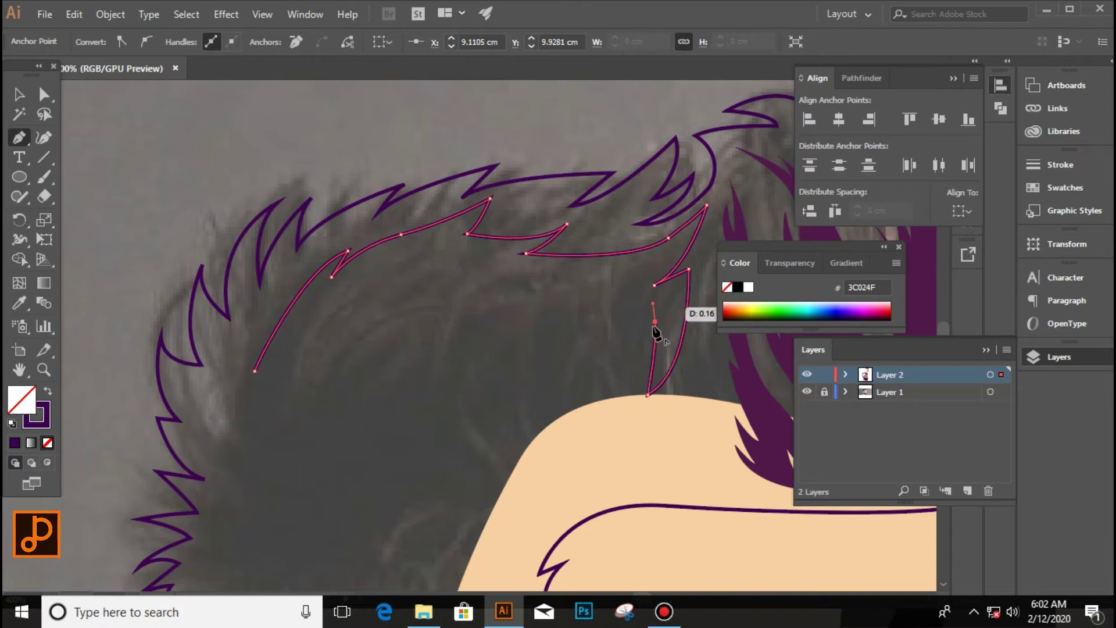
left_click_drag(499, 395, 524, 348)
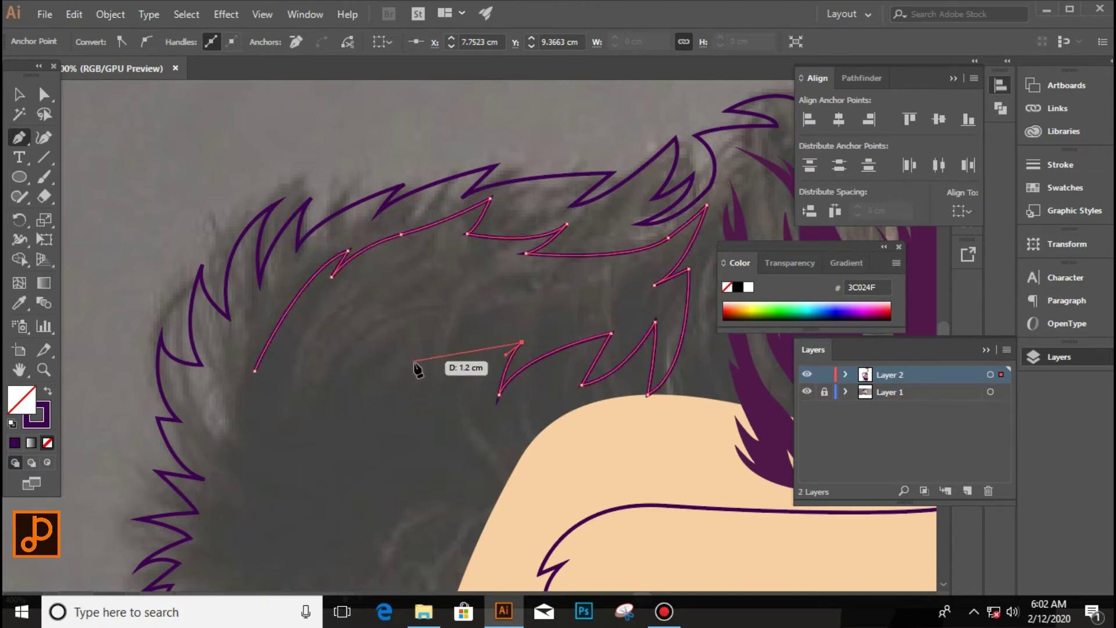
Step: Add spikes along the long strand's lower edge and curve it back toward its start
scroll(352, 395, "up", 2)
left_click_drag(395, 312, 344, 313)
left_click_drag(298, 356, 302, 349)
left_click(369, 231)
key("ctrl+equal")
left_click_drag(267, 313, 237, 331)
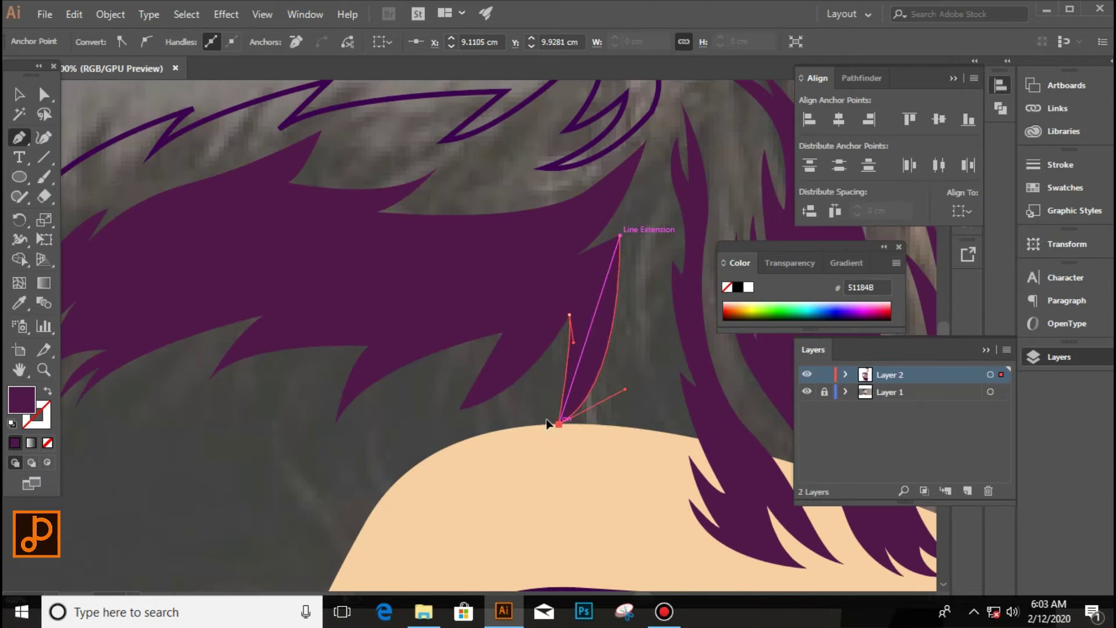
scroll(650, 478, "down", 2)
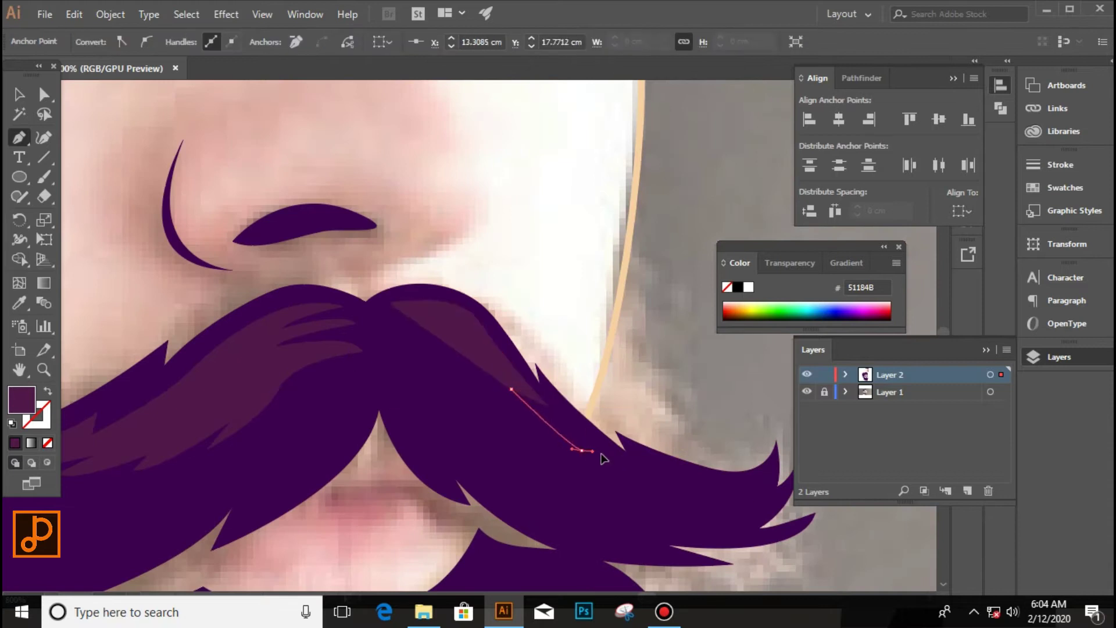
Step: Draw a lighter purple strand shape across the moustache's right half
left_click_drag(636, 506, 558, 494)
left_click_drag(489, 463, 473, 433)
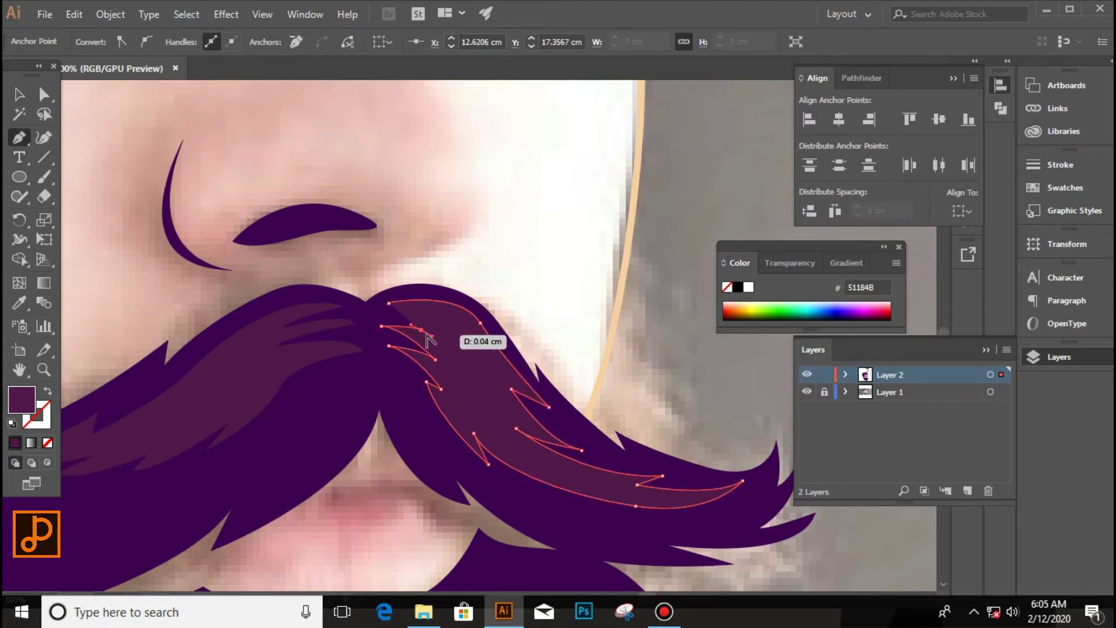
key("ctrl+minus")
key("ctrl+minus")
Step: Return to the Pen tool and start a strand shape down the beard's right side
key("v")
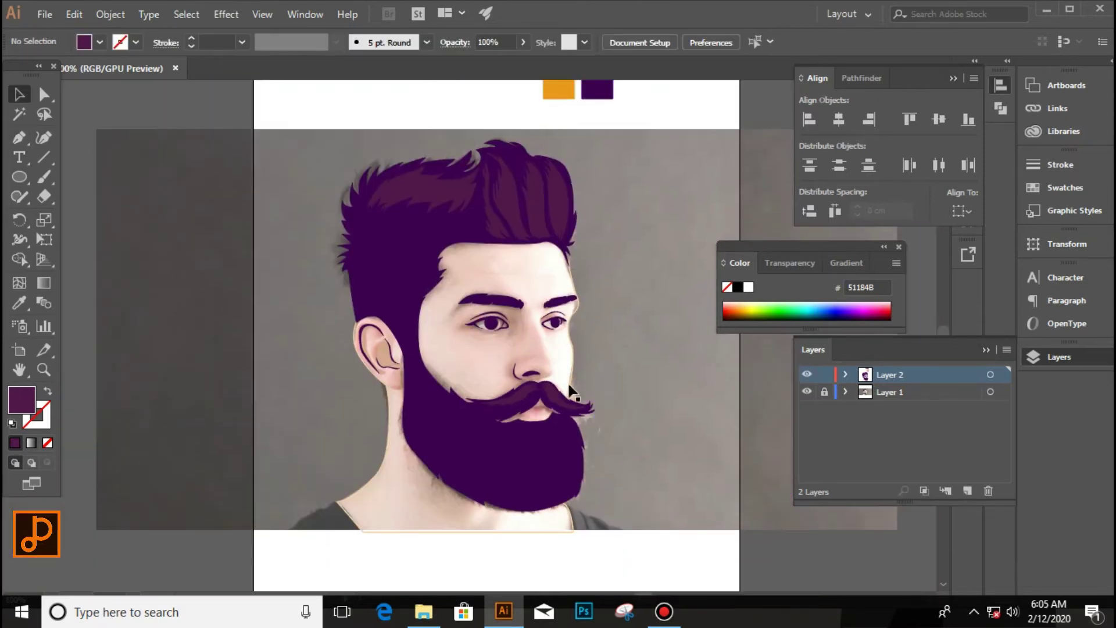
key("p")
scroll(591, 473, "up", 1)
scroll(548, 428, "up", 1)
scroll(622, 344, "up", 1)
scroll(584, 357, "up", 1)
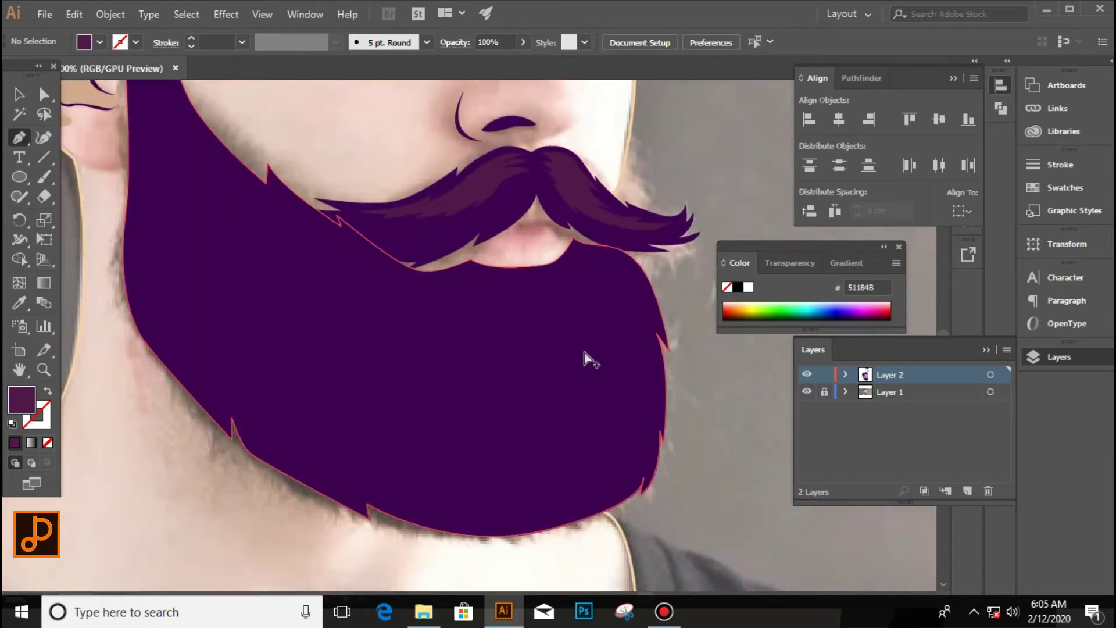
scroll(584, 358, "up", 2)
left_click_drag(661, 367, 678, 366)
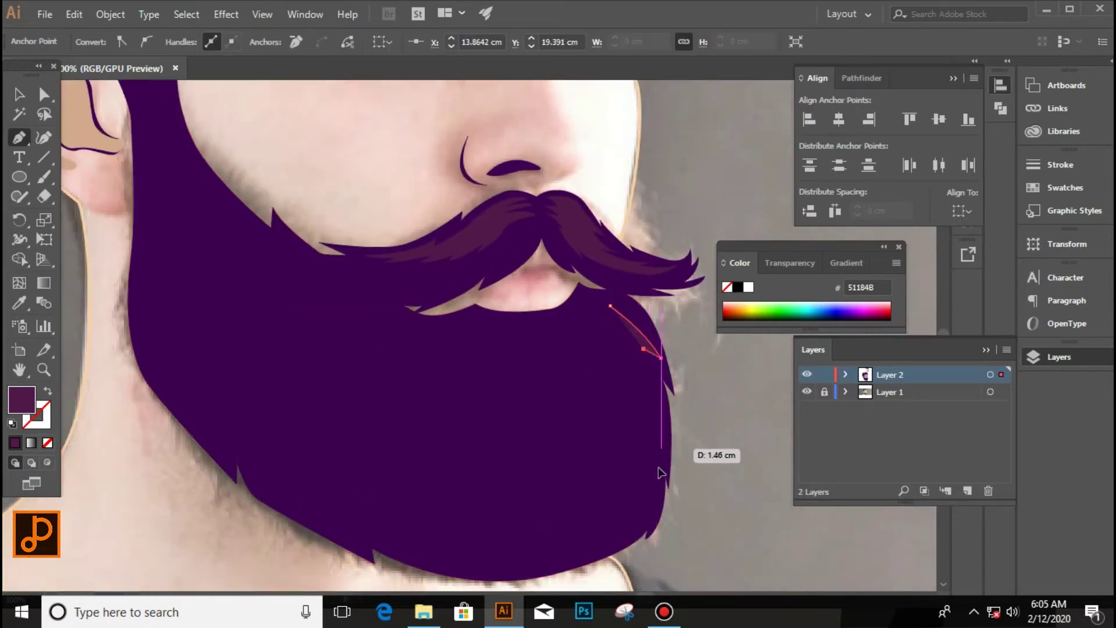
left_click(637, 516)
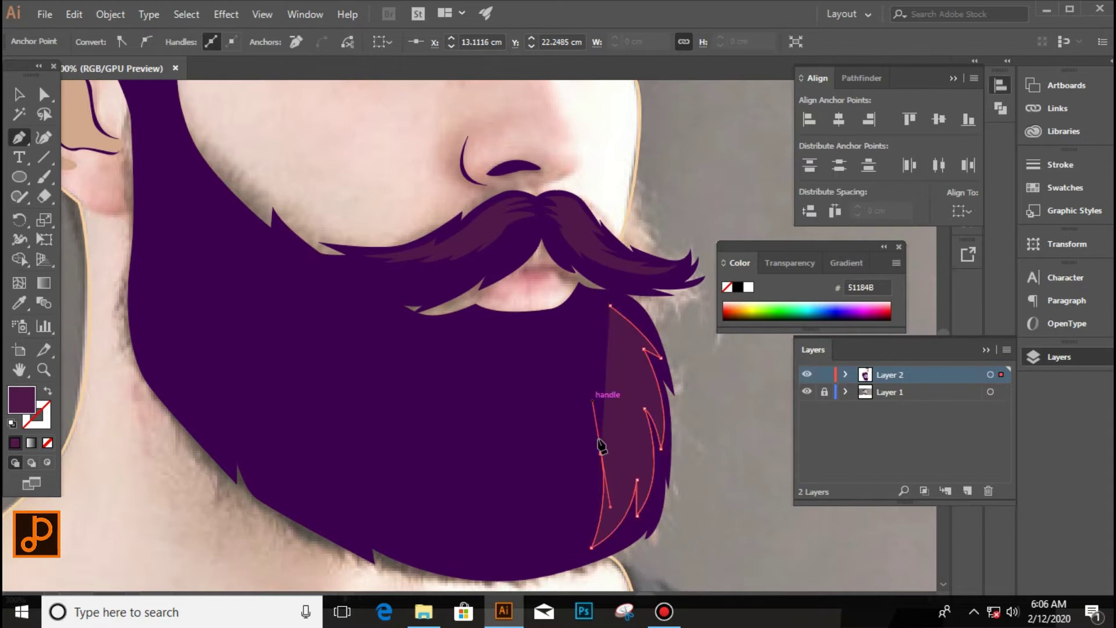
Step: Curve the beard strand back up, close it and deselect it
scroll(615, 368, "up", 3)
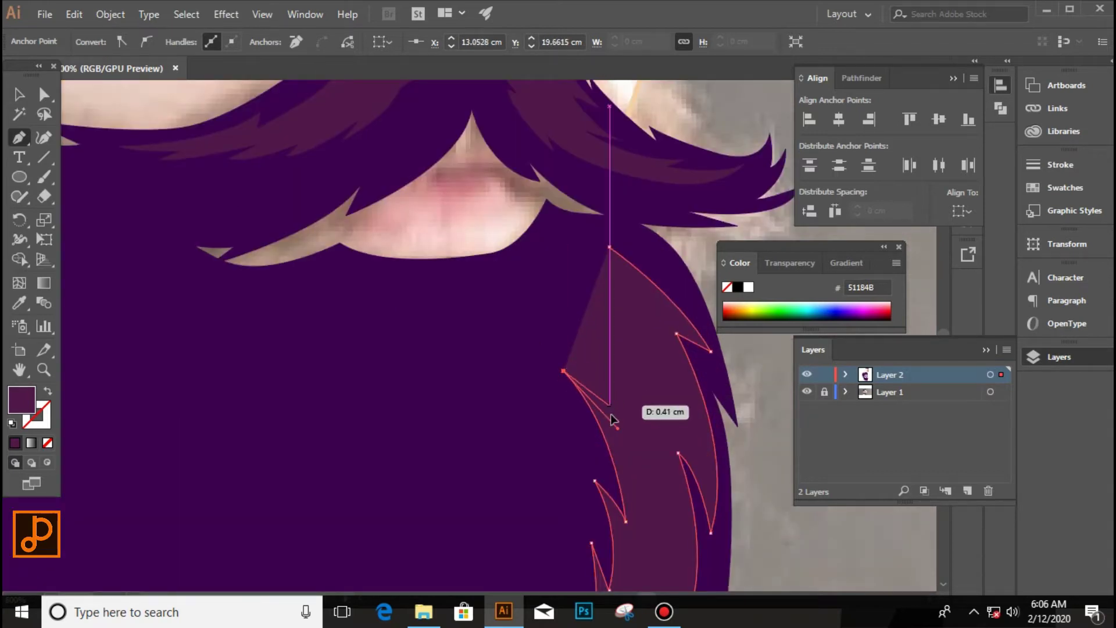
left_click_drag(563, 370, 540, 356)
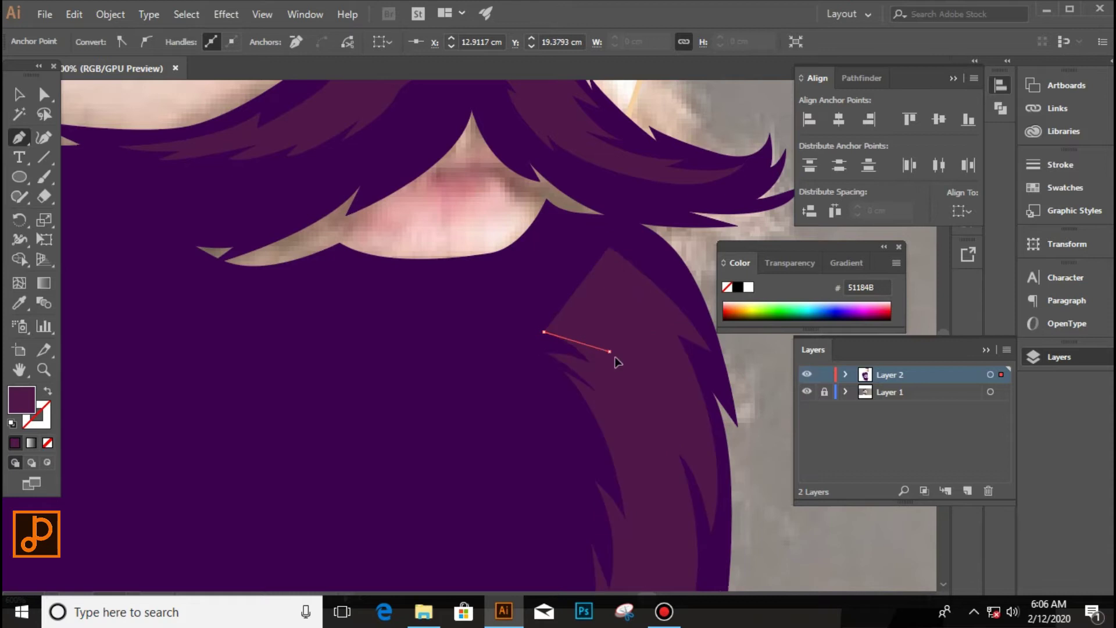
left_click_drag(643, 356, 605, 293)
left_click(595, 282)
key("ctrl+shift+a")
scroll(581, 358, "down", 3)
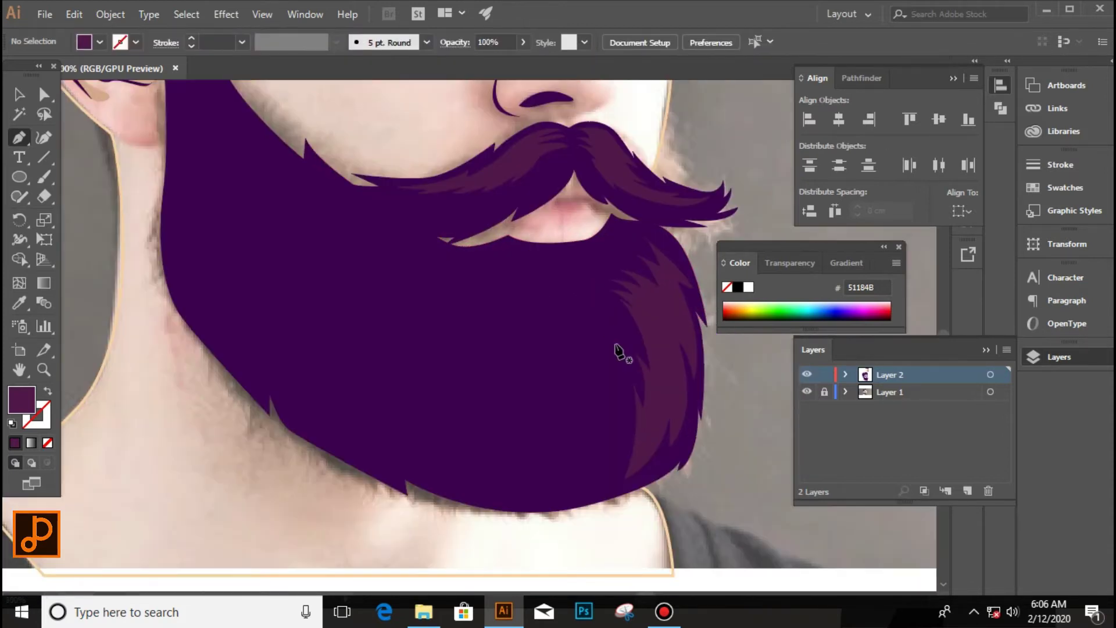
Step: Trace another beard strand down to the beard's bottom and back up
left_click_drag(597, 325, 582, 323)
left_click(609, 445)
left_click_drag(570, 471, 572, 453)
scroll(552, 485, "up", 2)
left_click_drag(493, 488, 535, 497)
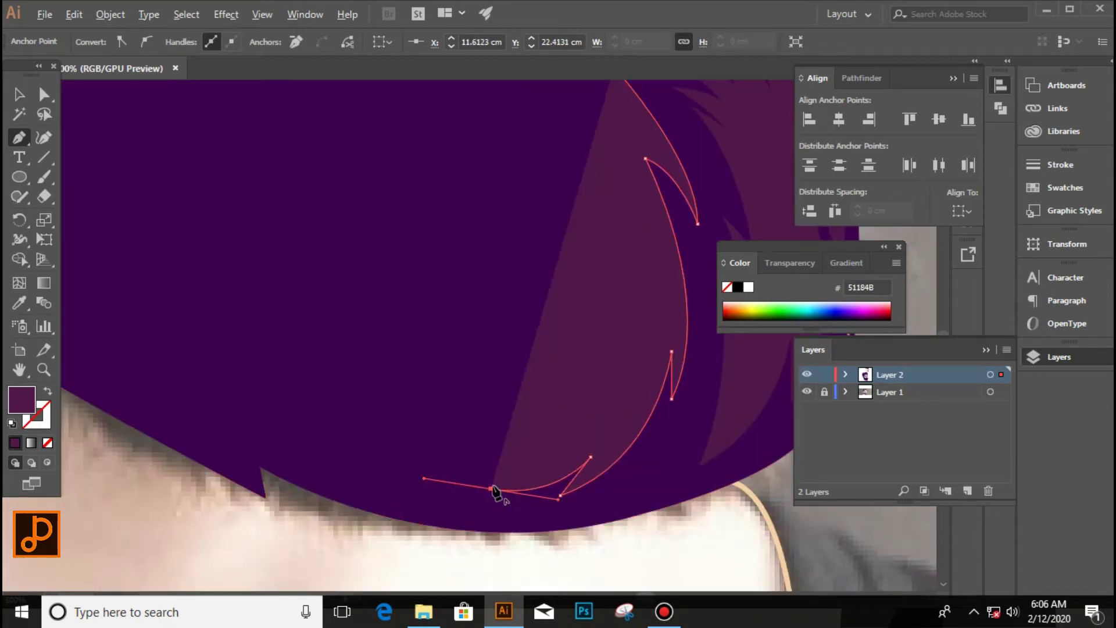
left_click(459, 472)
mouse_move(565, 370)
left_mouse_down()
mouse_move(569, 303)
mouse_move(580, 314)
left_mouse_up()
scroll(538, 388, "up", 2)
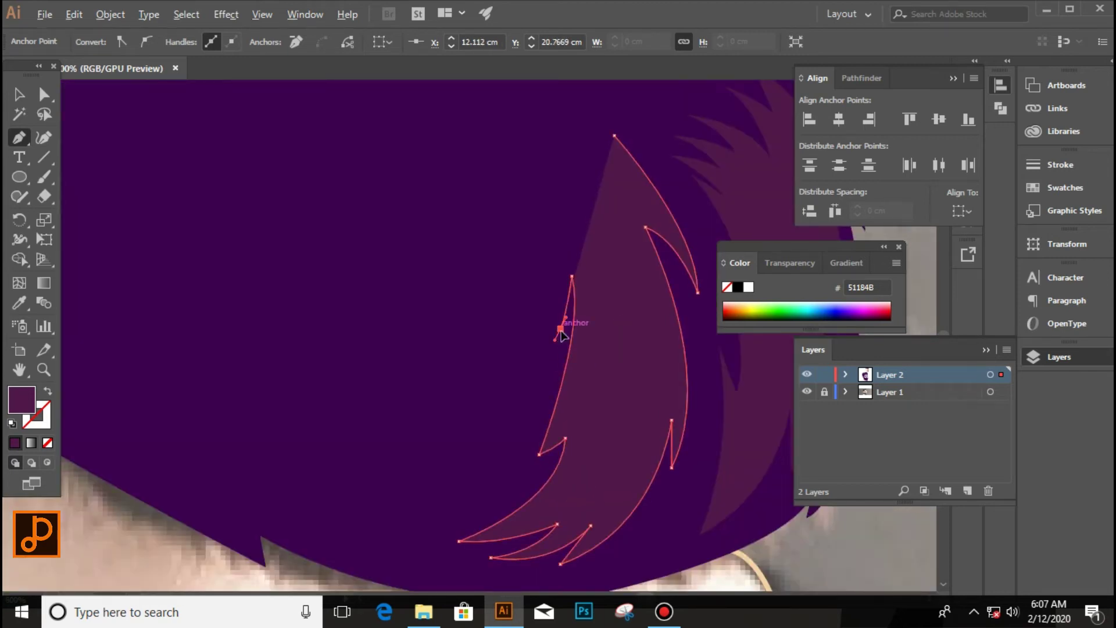
Step: Add curved points to a fur shape lower on the beard, then fit the artboard
left_click_drag(544, 177, 559, 201)
left_click_drag(540, 157, 568, 172)
scroll(581, 194, "up", 3)
mouse_move(548, 240)
left_mouse_down()
mouse_move(547, 220)
mouse_move(618, 232)
mouse_move(574, 241)
mouse_move(524, 165)
mouse_move(458, 156)
left_mouse_up()
key("ctrl+0")
scroll(491, 332, "up", 3)
scroll(488, 331, "up", 2)
Step: Draw a beard fur strand with zigzag tips curving up toward the moustache
left_click(468, 343)
left_click(559, 331)
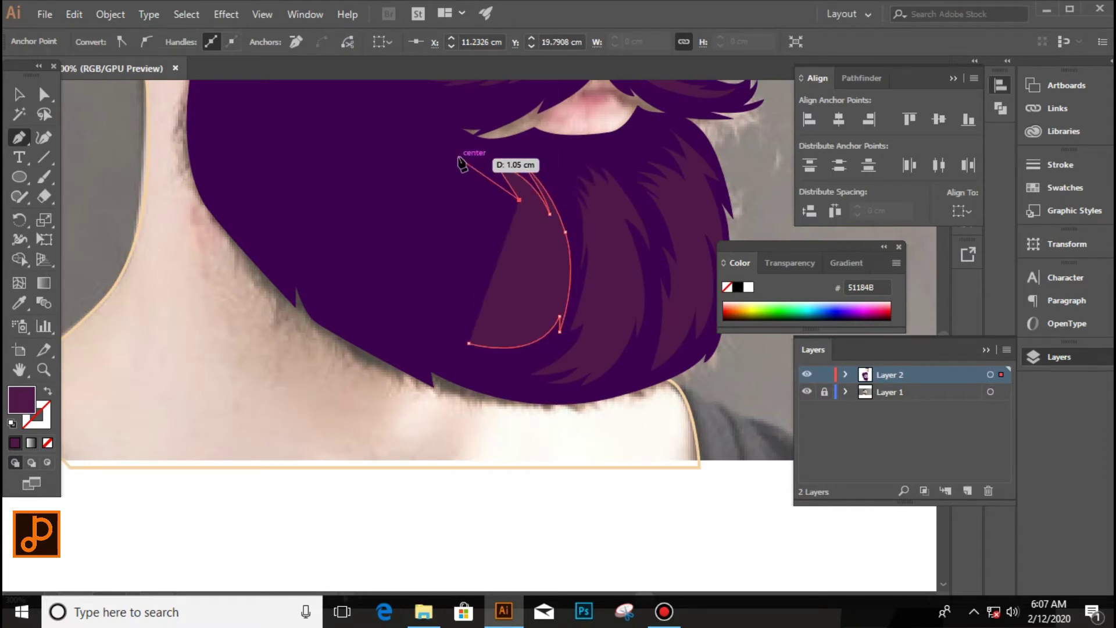
scroll(462, 164, "up", 2)
left_click_drag(456, 253, 486, 291)
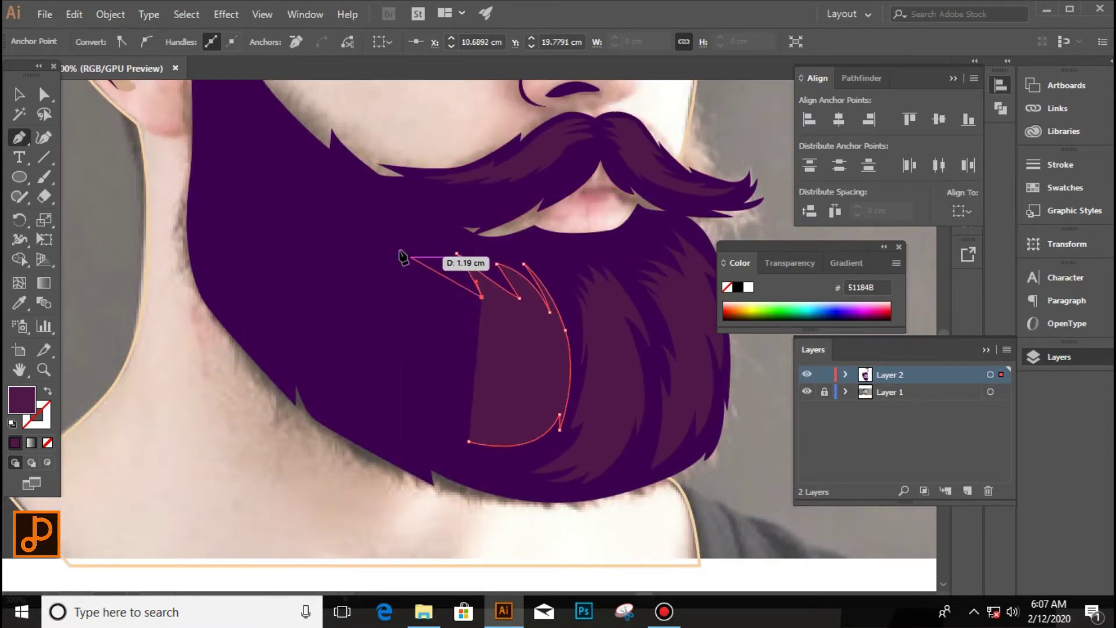
left_click(432, 273)
left_click(416, 236)
left_click_drag(358, 195, 338, 165)
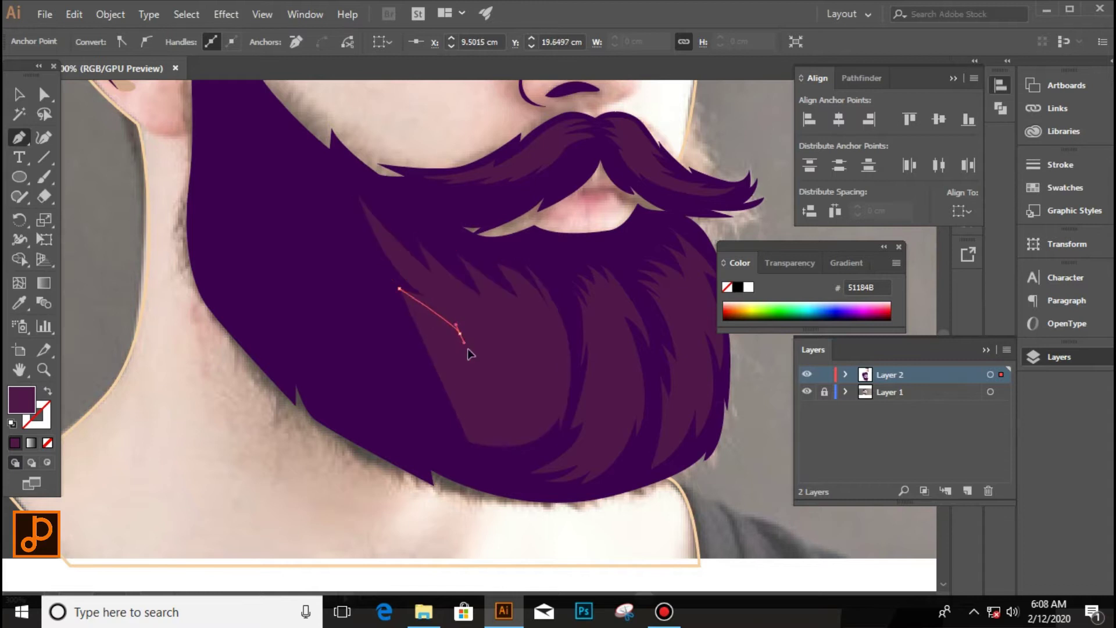
scroll(481, 391, "up", 2)
left_click_drag(479, 441, 513, 442)
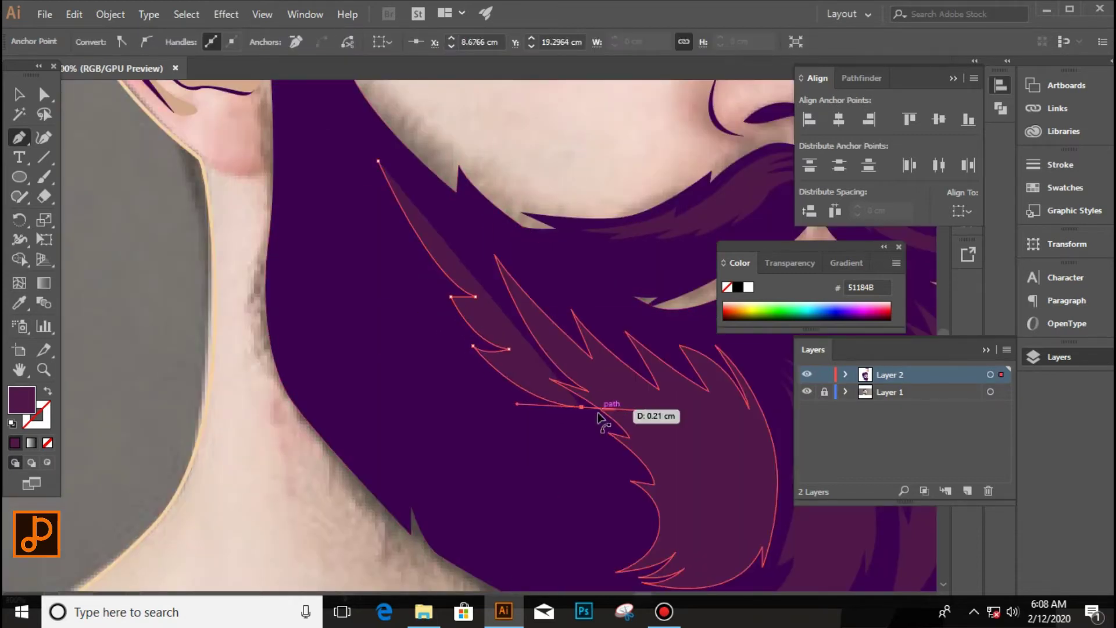
left_click_drag(553, 410, 573, 419)
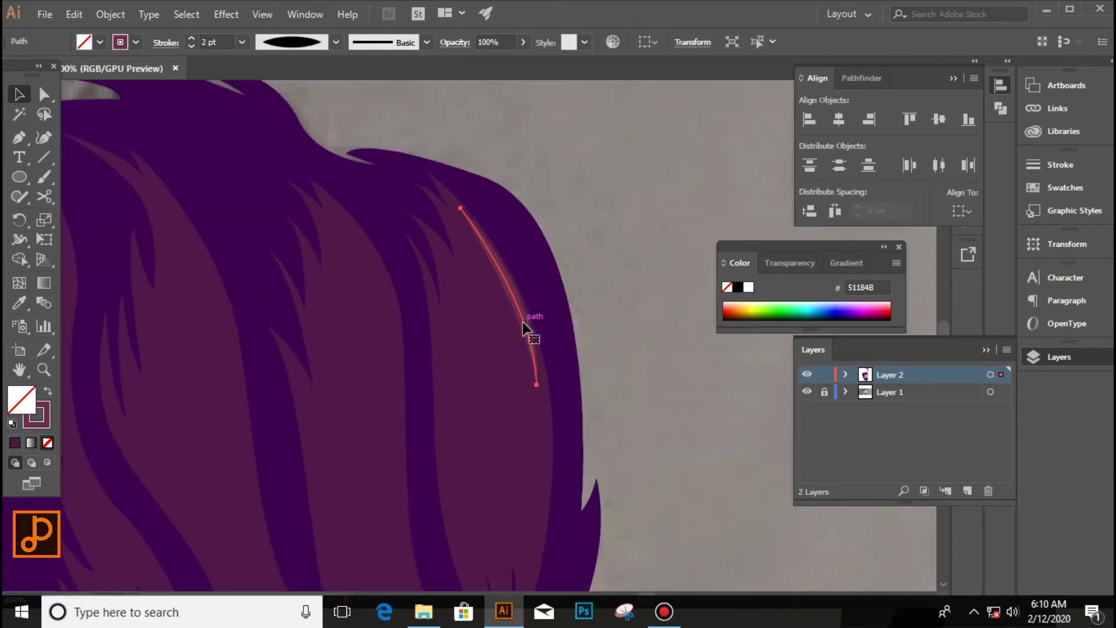
Step: Reshape the thin right-side hair strand by nudging its bottom point left and adjusting its curve
left_click(523, 328)
scroll(530, 352, "down", 1)
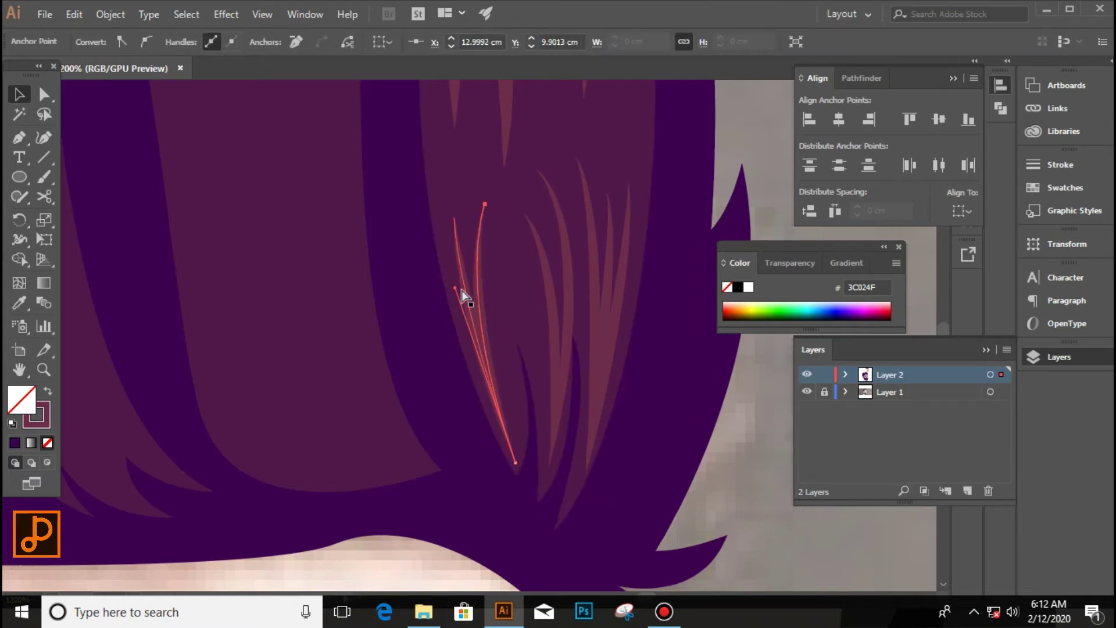
left_click_drag(522, 468, 511, 469)
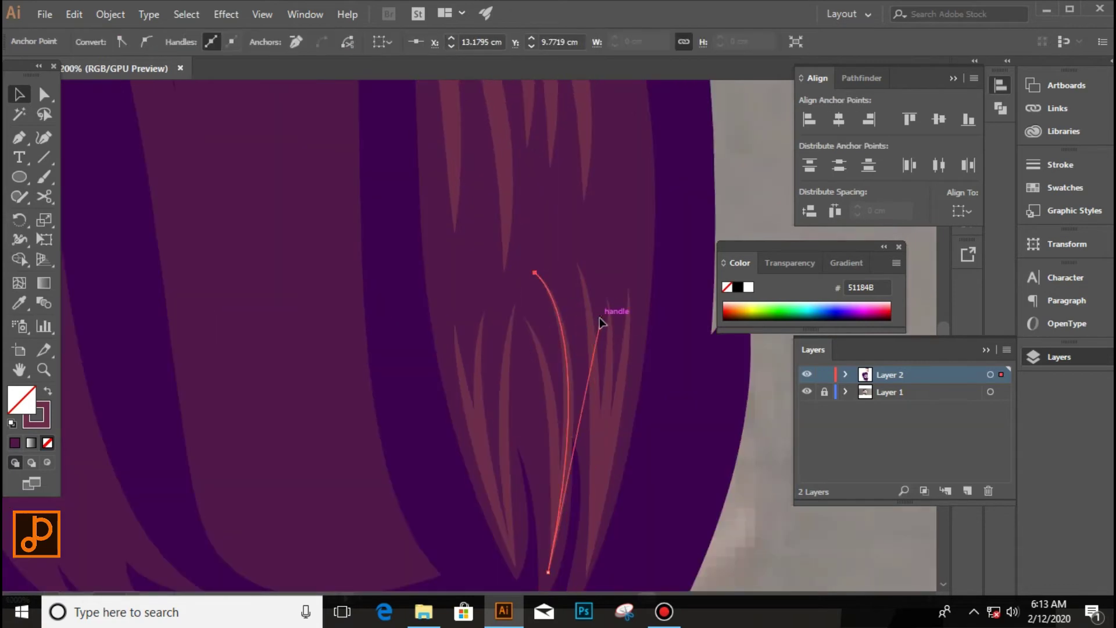
left_click_drag(555, 266, 555, 251)
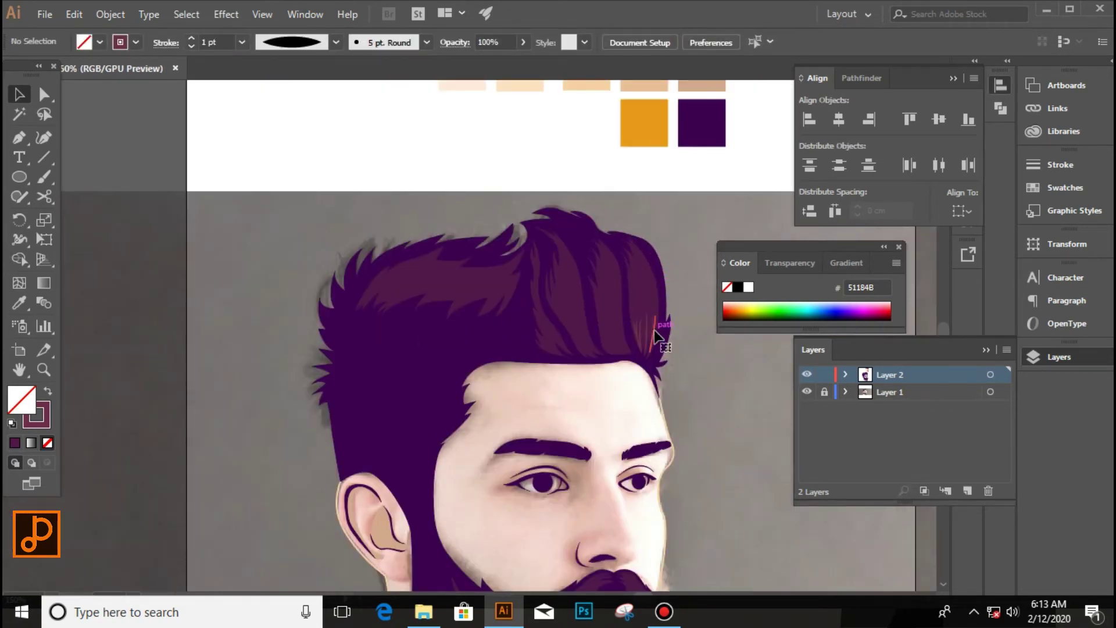
Step: Draw a first pointed highlight strand across the top of the hair with the Pen tool
key("p")
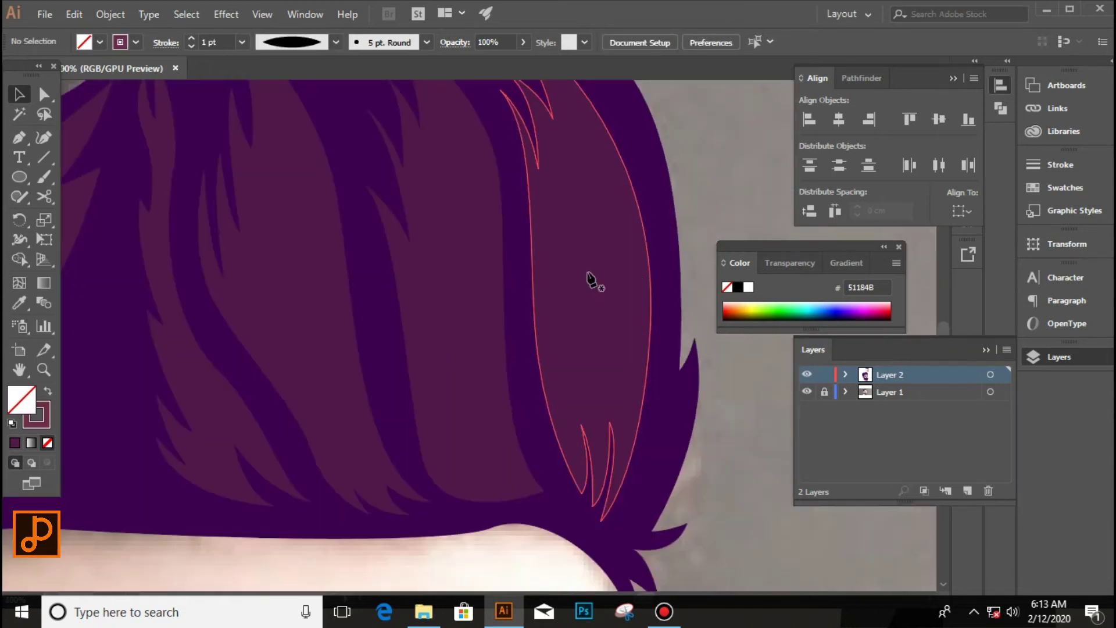
left_click(657, 321)
left_click(580, 559)
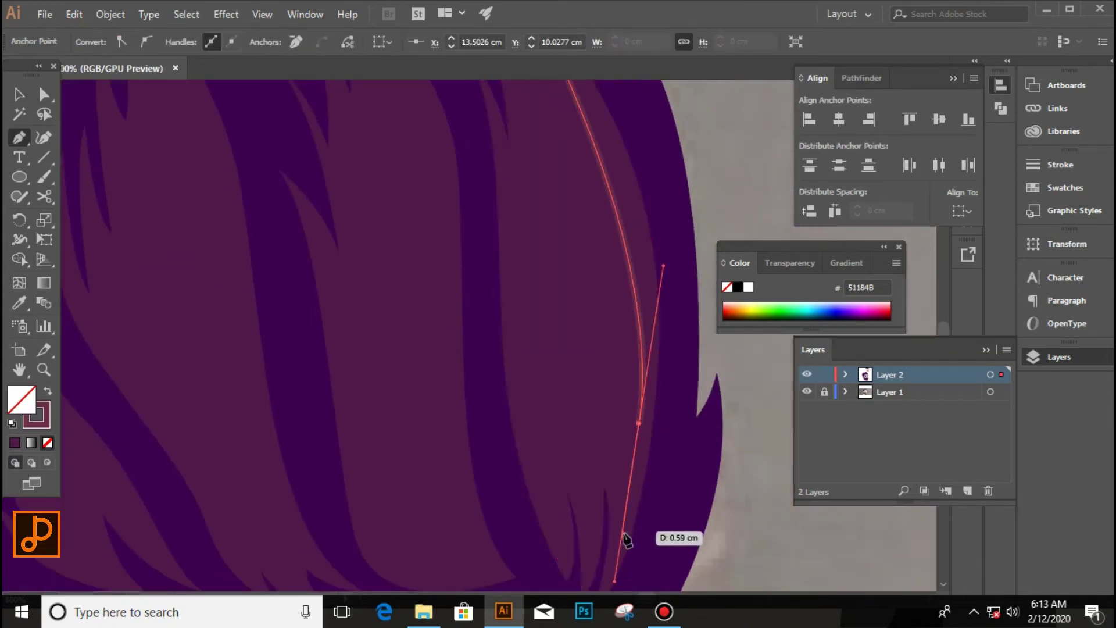
left_click(591, 579)
left_click(646, 526)
key("Escape")
Step: Draw a curved strand from the hair's right edge sweeping up toward the top
left_click(615, 492)
left_click_drag(639, 384, 644, 399)
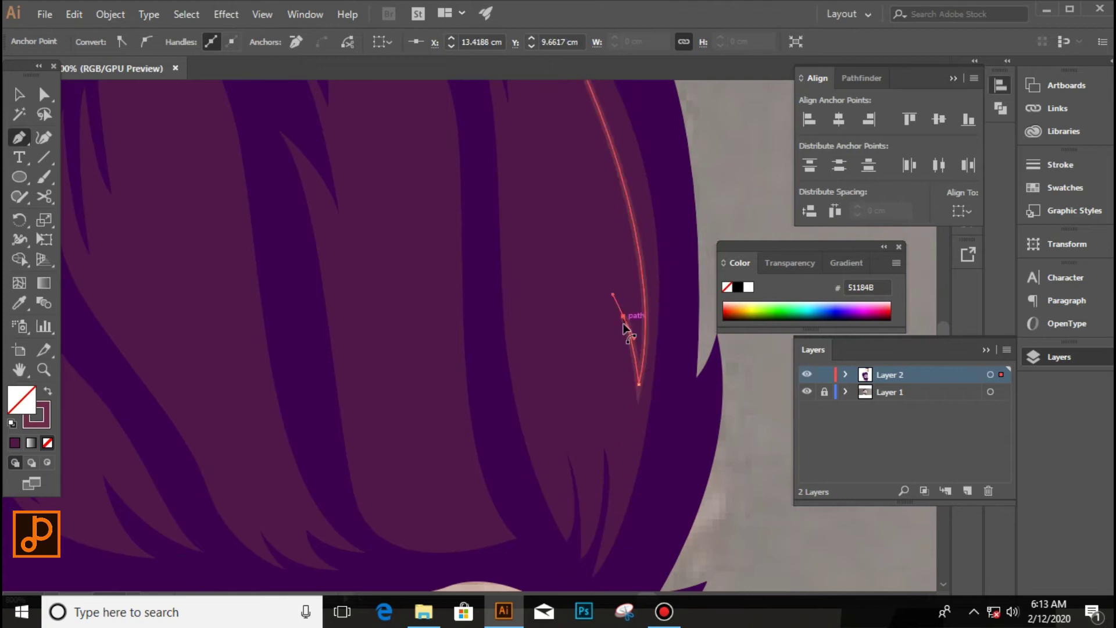
left_click_drag(545, 479, 612, 513)
scroll(585, 321, "up", 3)
left_click_drag(575, 347, 568, 250)
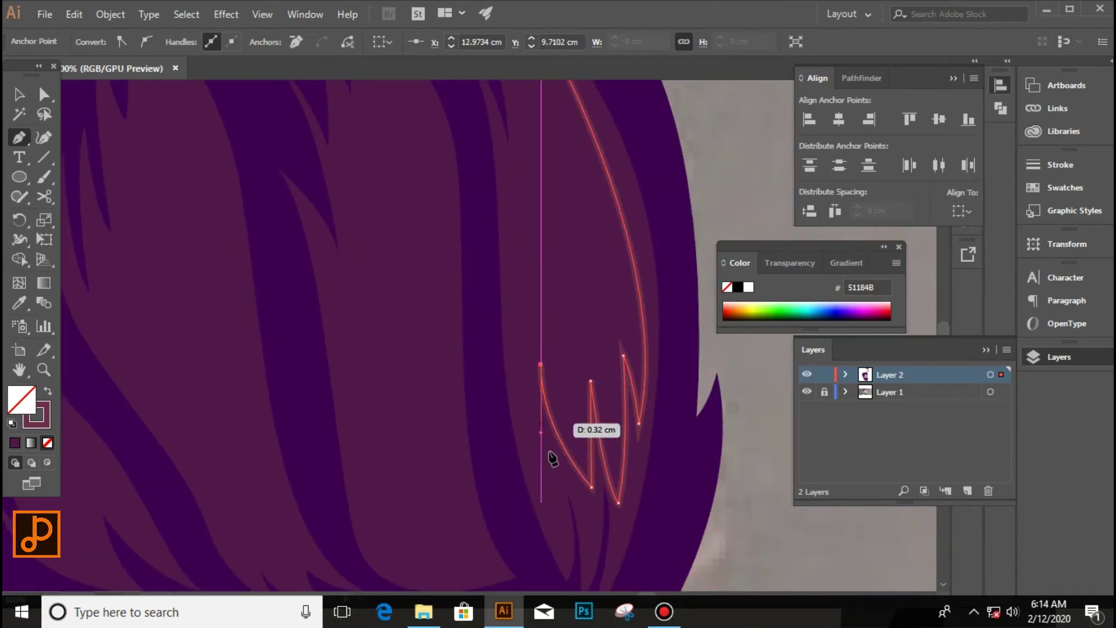
left_click_drag(528, 199, 540, 235)
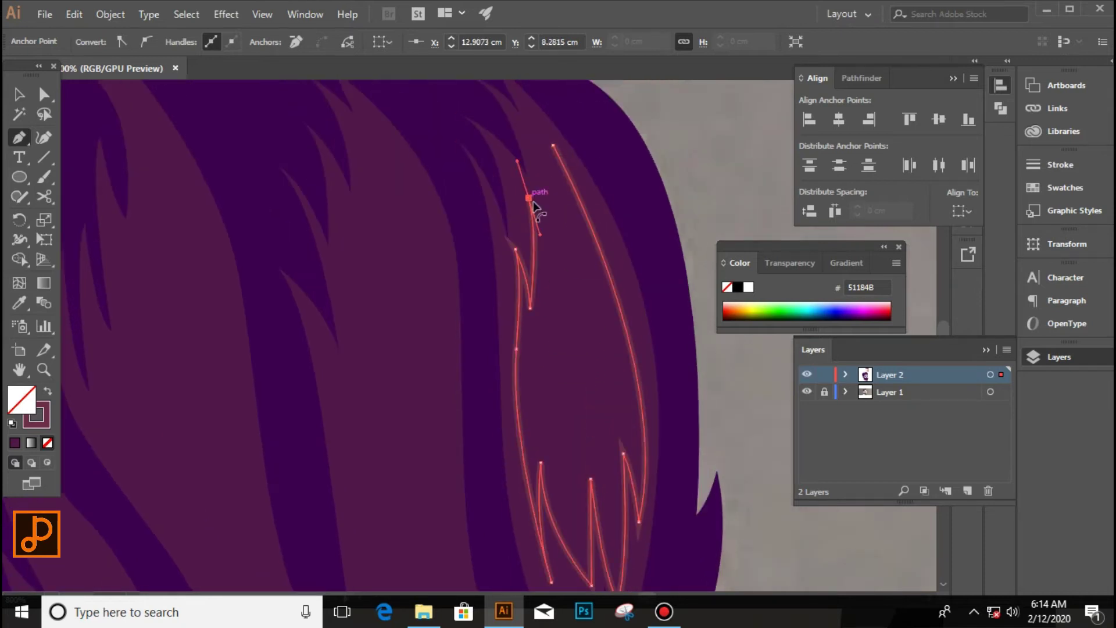
left_click_drag(558, 175, 538, 135)
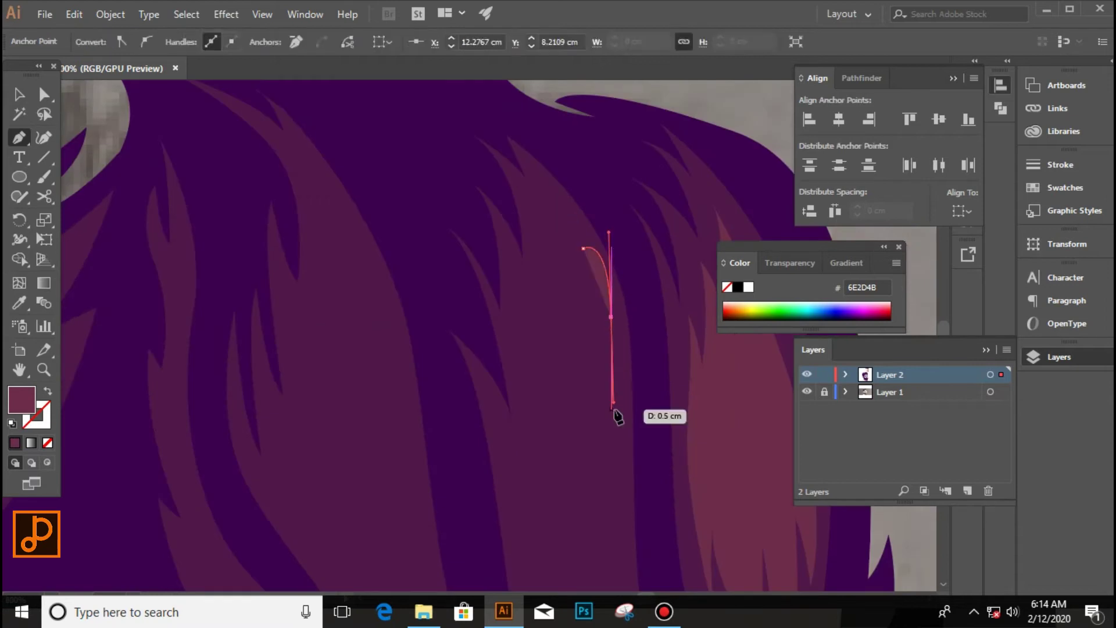
Step: Draw and close a spiky highlight strand with several tips in the hair
left_click_drag(684, 504, 735, 518)
left_click(583, 387)
left_click(640, 523)
left_click(540, 429)
scroll(543, 436, "down", 2)
left_click_drag(612, 474, 616, 481)
left_click(460, 100)
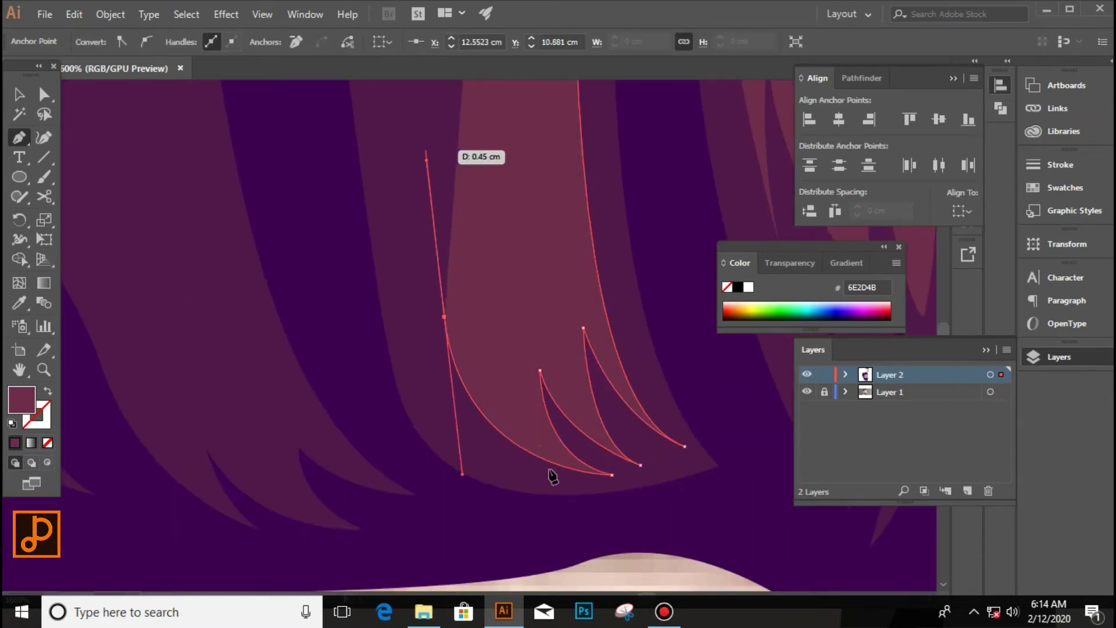
scroll(465, 232, "down", 3)
left_click_drag(503, 296, 515, 306)
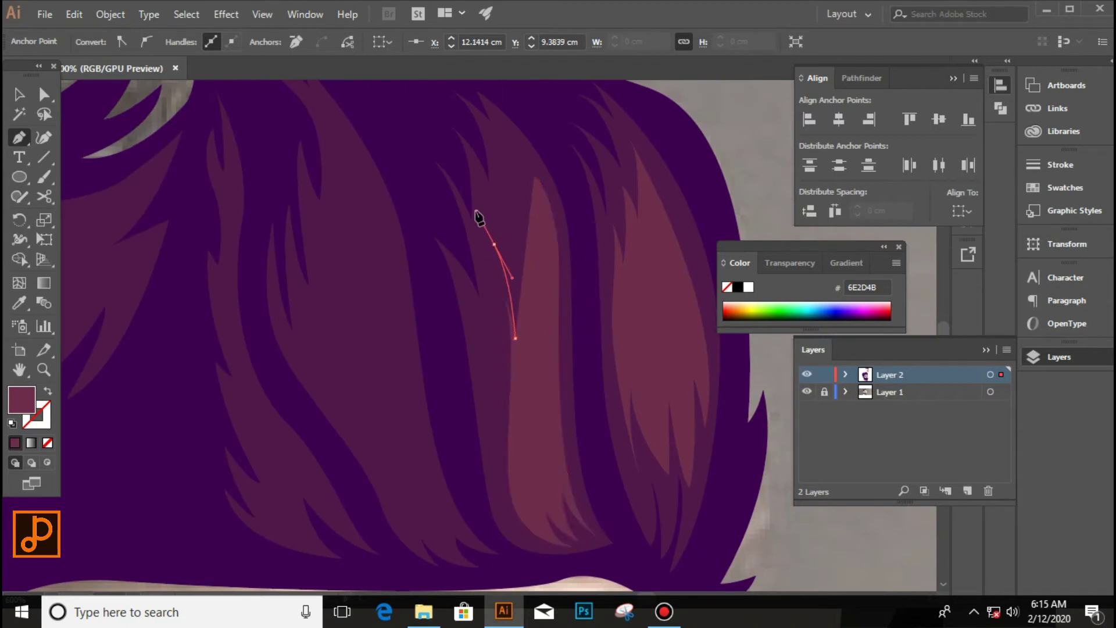
left_click(530, 253)
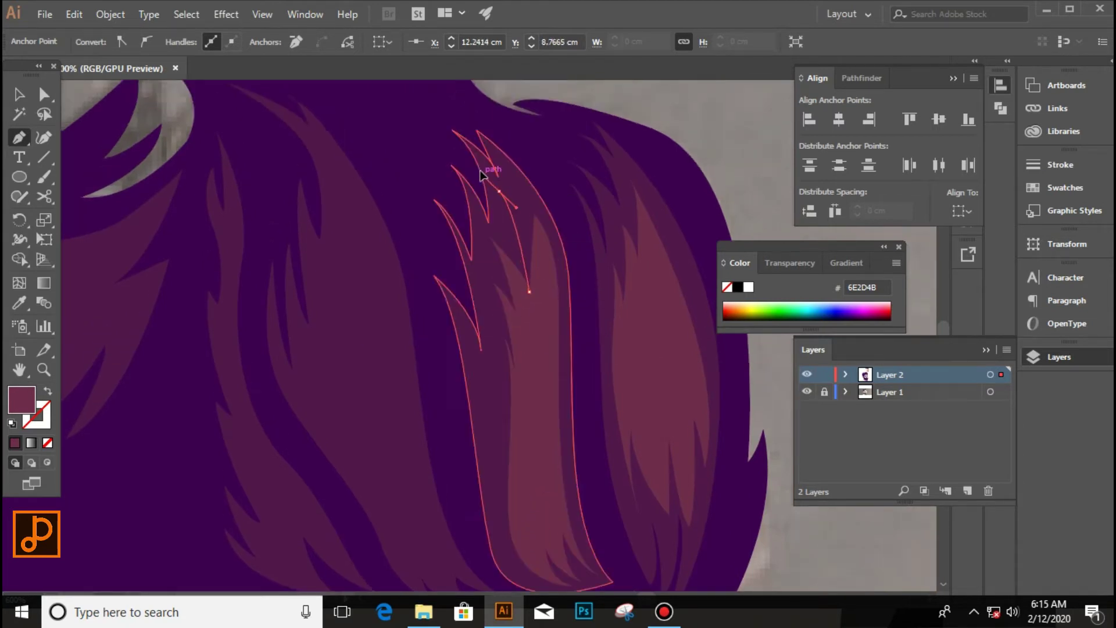
Step: Draw a strand running down from the upper hair and curving back to its start
scroll(541, 261, "down", 3)
scroll(542, 262, "up", 1)
scroll(541, 262, "up", 2)
left_click(470, 97)
left_click(502, 270)
left_click(514, 402)
left_click_drag(560, 446, 540, 458)
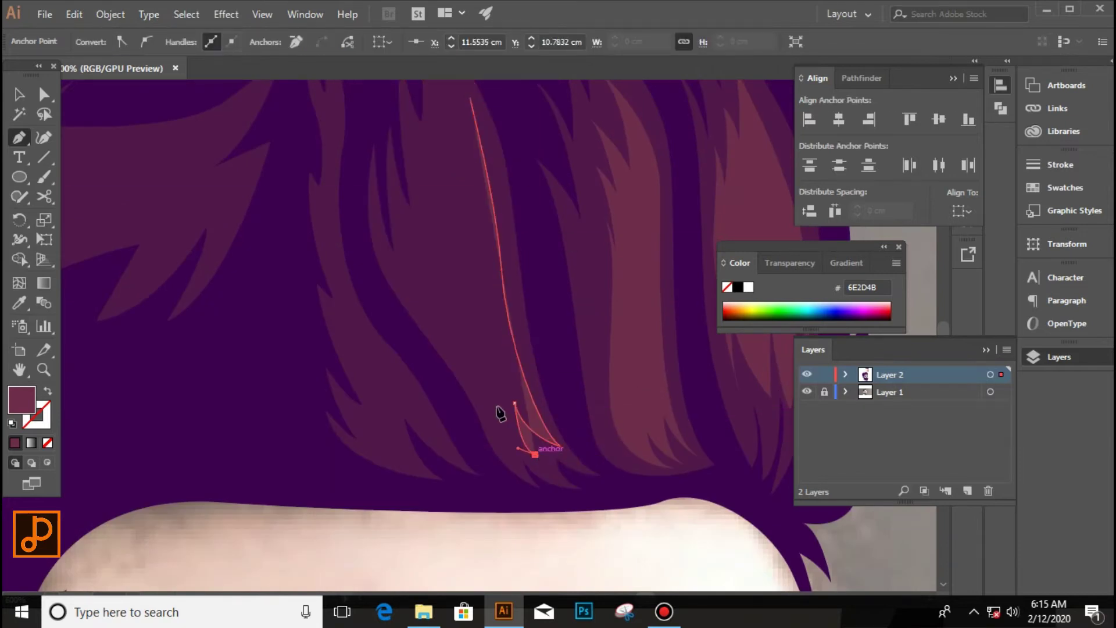
left_click(470, 363)
left_click(447, 226)
scroll(441, 203, "down", 3)
scroll(430, 233, "up", 3)
left_click_drag(459, 284, 465, 292)
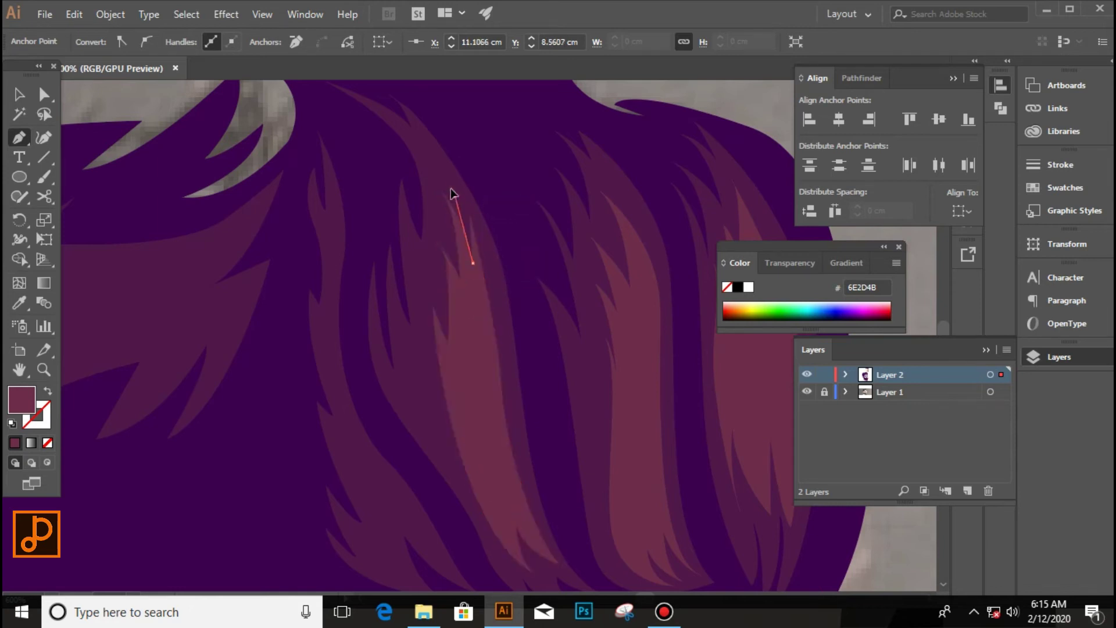
Step: Start another curved strand in the lower hair with points at its upper left
scroll(617, 392, "down", 3)
scroll(495, 355, "down", 2)
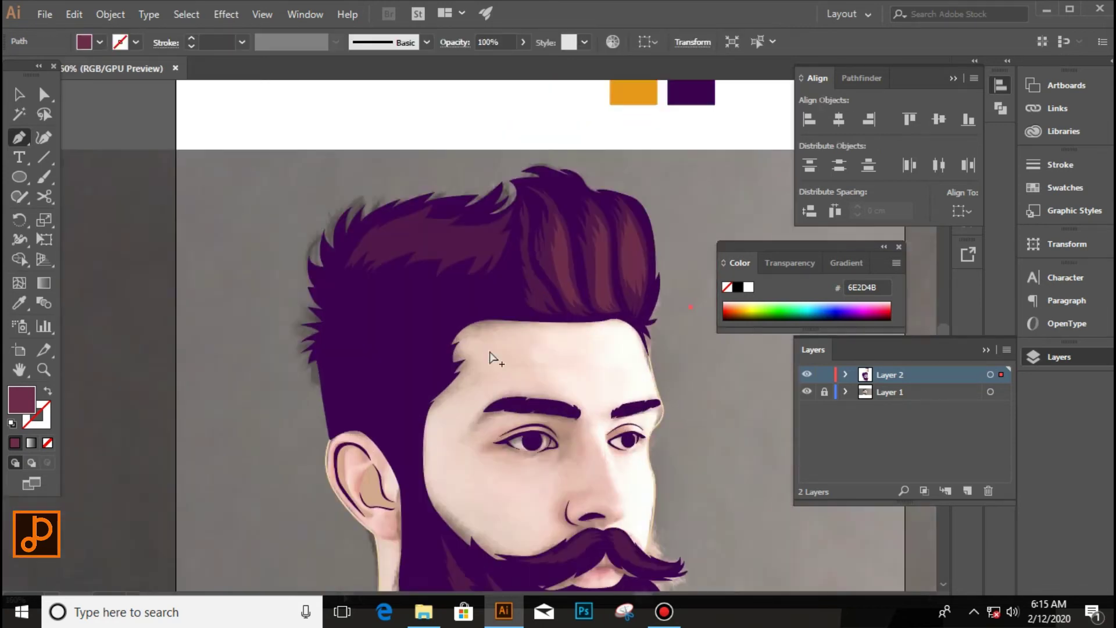
scroll(496, 356, "up", 5)
left_click(519, 221)
left_click_drag(591, 323, 620, 341)
scroll(491, 379, "down", 2)
scroll(524, 329, "up", 2)
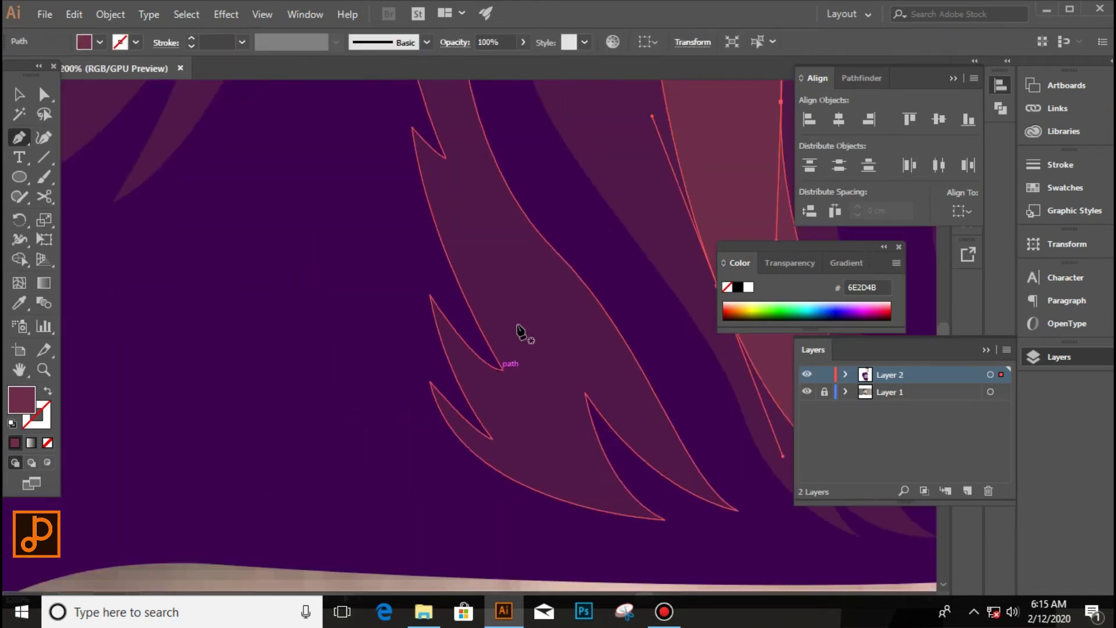
left_click(666, 448)
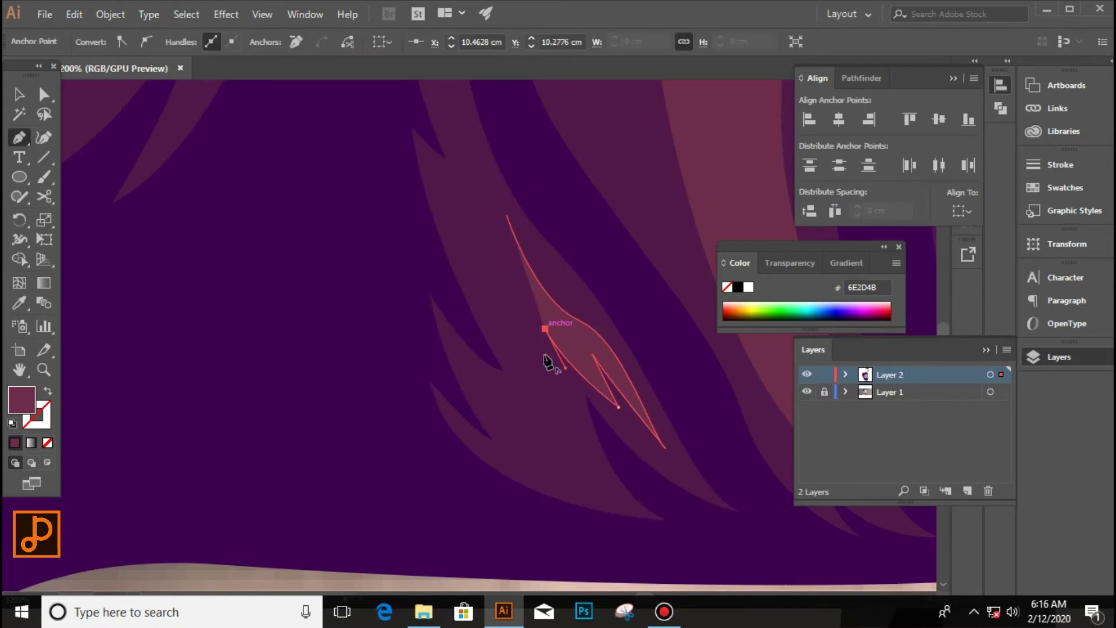
left_click(478, 259)
left_click(503, 289)
scroll(468, 197, "up", 2)
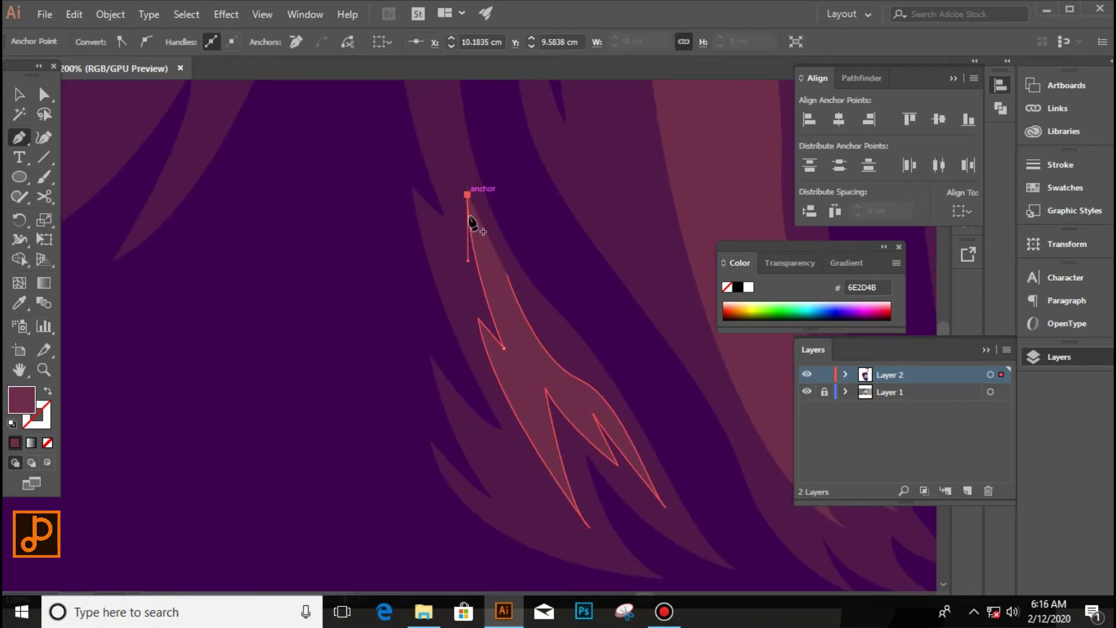
scroll(505, 279, "down", 2)
Step: Begin a strand in the upper-left hair, then undo the misplaced points
scroll(472, 195, "down", 1)
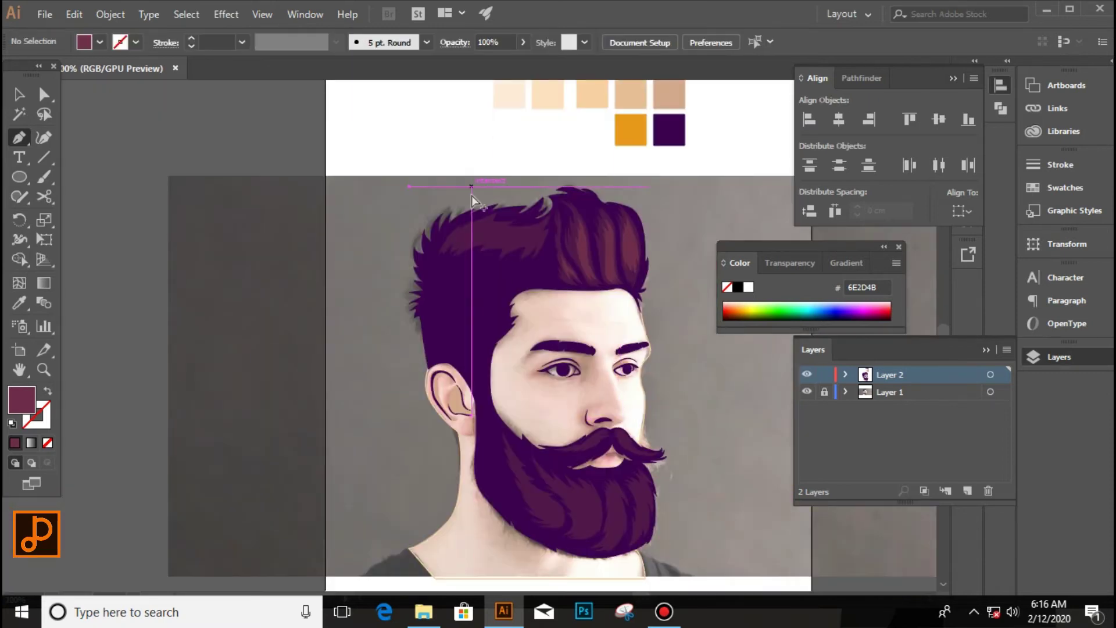
scroll(472, 195, "up", 3)
left_click(404, 306)
left_click(436, 257)
left_click(427, 281)
scroll(599, 224, "up", 2)
key("ctrl+z")
key("ctrl+z")
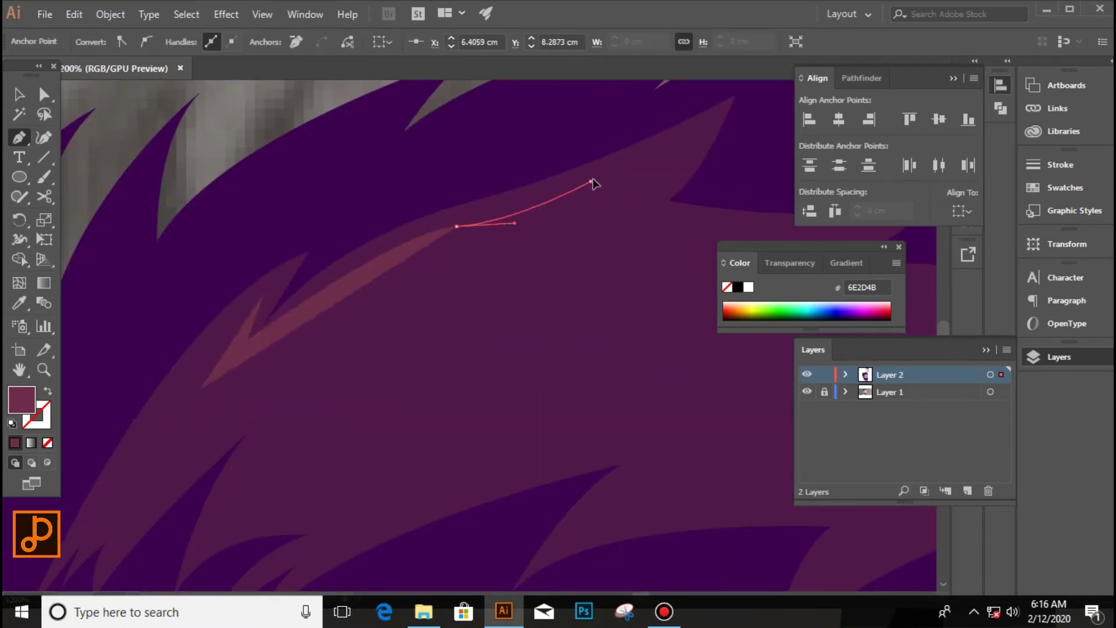
scroll(567, 241, "up", 3)
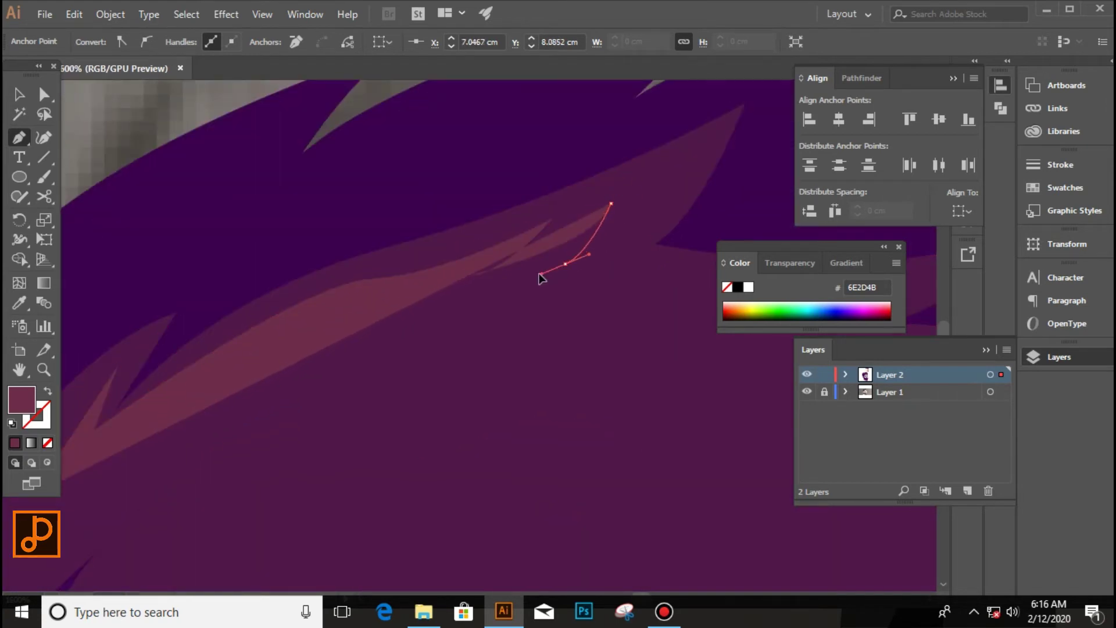
scroll(663, 173, "down", 2)
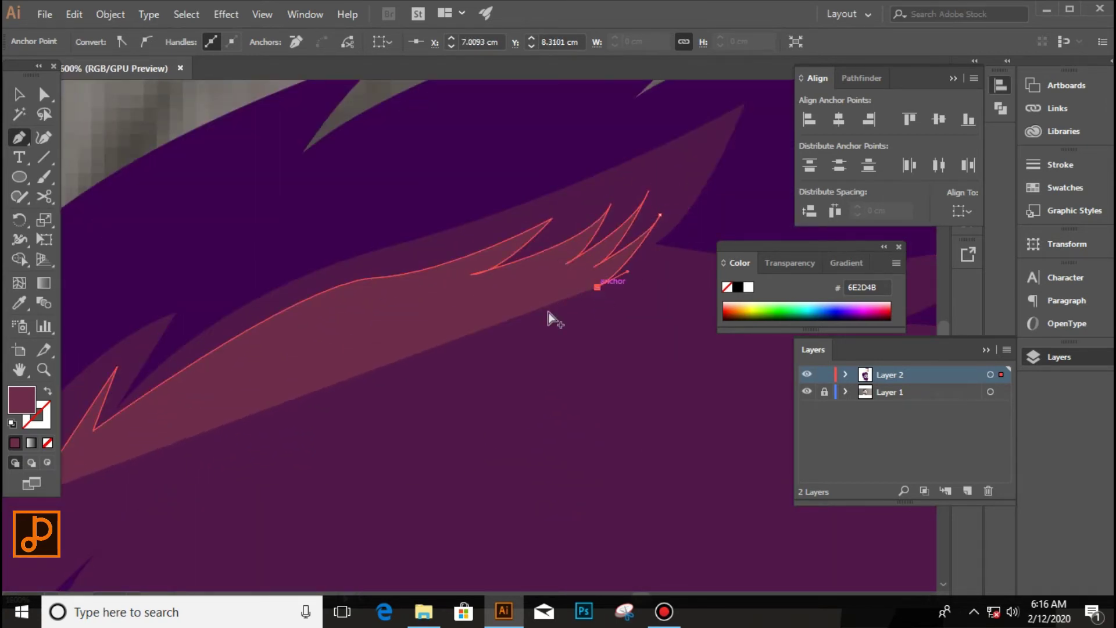
scroll(553, 316, "down", 1)
Step: Trace the strand's upper edge with curved points and zigzag spikes at its tip
mouse_move(604, 308)
left_mouse_down()
mouse_move(584, 312)
mouse_move(571, 343)
left_mouse_up()
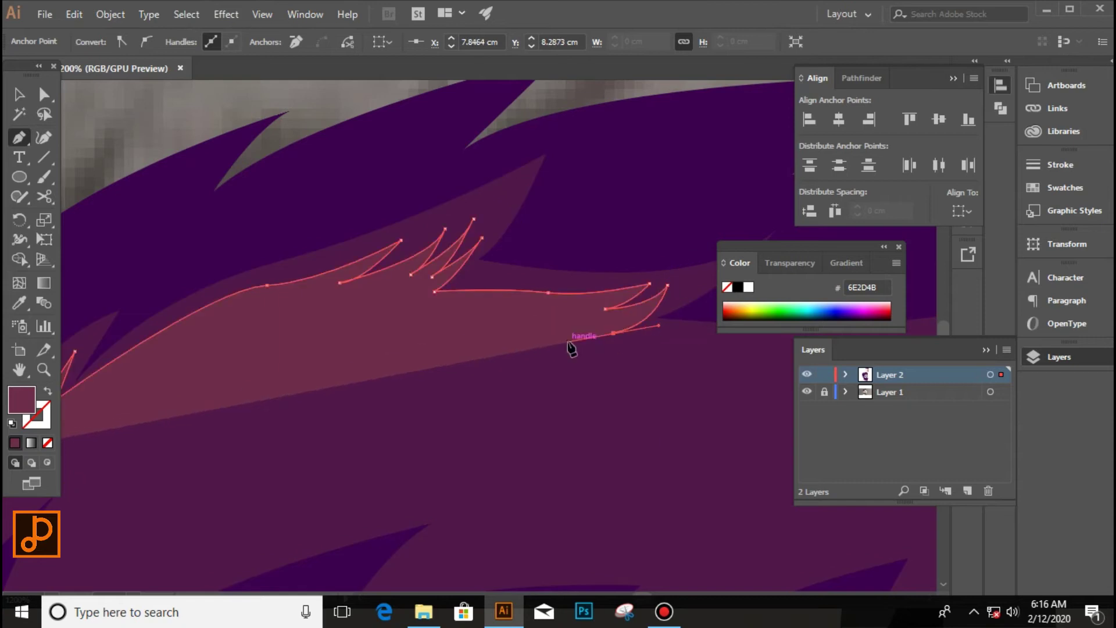
scroll(557, 336, "down", 2)
left_click_drag(630, 325, 673, 273)
left_click_drag(598, 334, 598, 342)
left_click_drag(661, 287, 685, 250)
left_click_drag(594, 362, 610, 369)
left_click_drag(678, 297, 685, 299)
left_click_drag(593, 388, 578, 415)
left_click(678, 367)
Step: Bring the lower edge back toward the start and close the long strand
left_click(367, 391)
left_click(444, 378)
left_click_drag(315, 359, 244, 363)
left_click(186, 380)
scroll(224, 360, "down", 2, "alt")
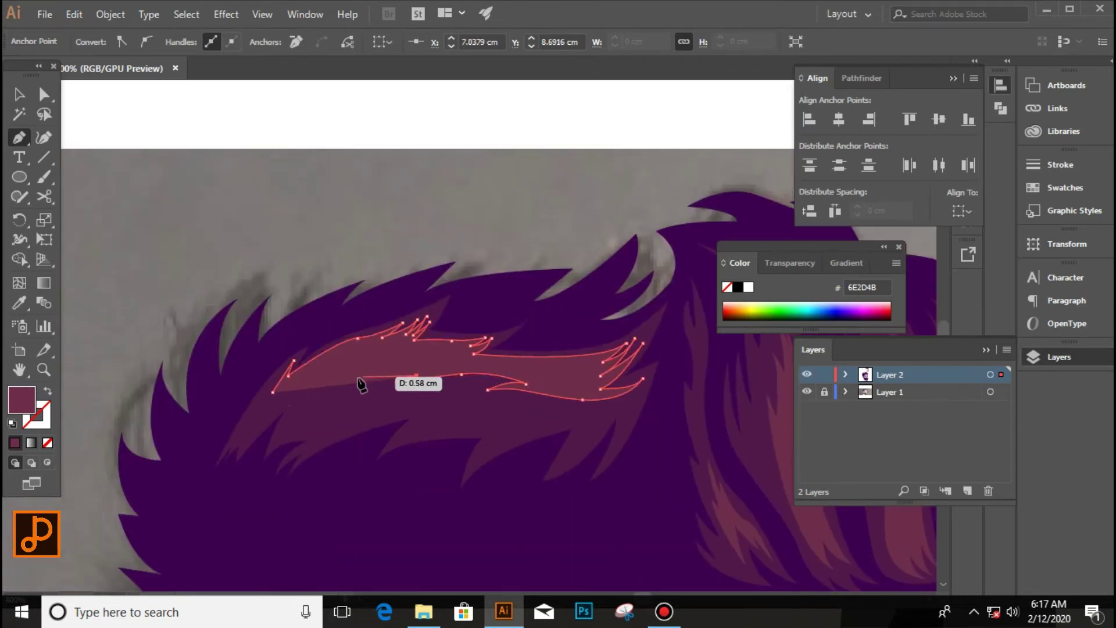
scroll(286, 384, "up", 4, "alt")
left_click(309, 353)
left_click(146, 426)
left_click(203, 384)
Step: Switch to the Selection tool and deselect to view the full portrait
scroll(89, 451, "down", 3, "alt")
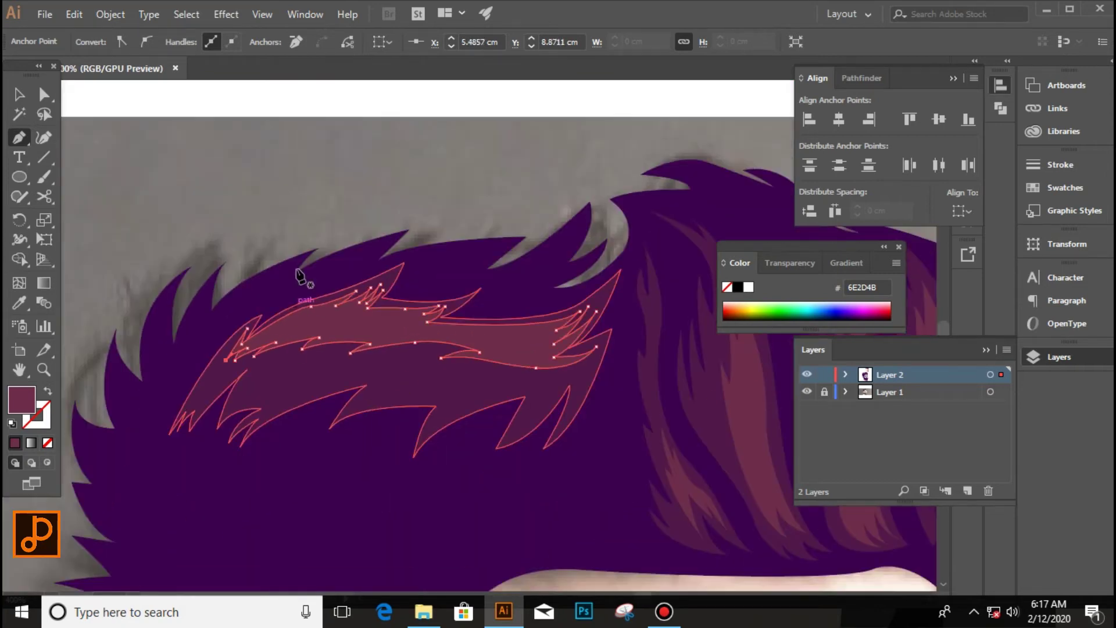
scroll(426, 259, "down", 2, "alt")
scroll(426, 259, "down", 3, "alt")
scroll(548, 391, "down", 3)
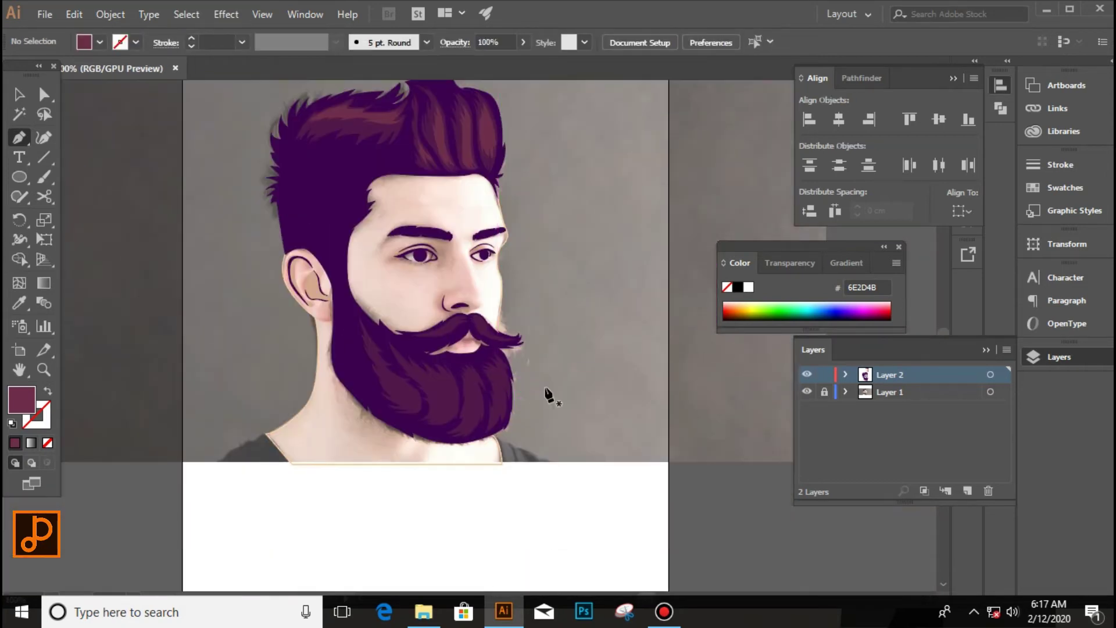
key("v")
left_click(406, 348)
left_click(212, 391)
scroll(211, 392, "down", 2, "alt")
scroll(237, 222, "up", 4, "alt")
Step: Start a new beard strand on the lower right with curved Pen anchors
scroll(407, 291, "down", 3)
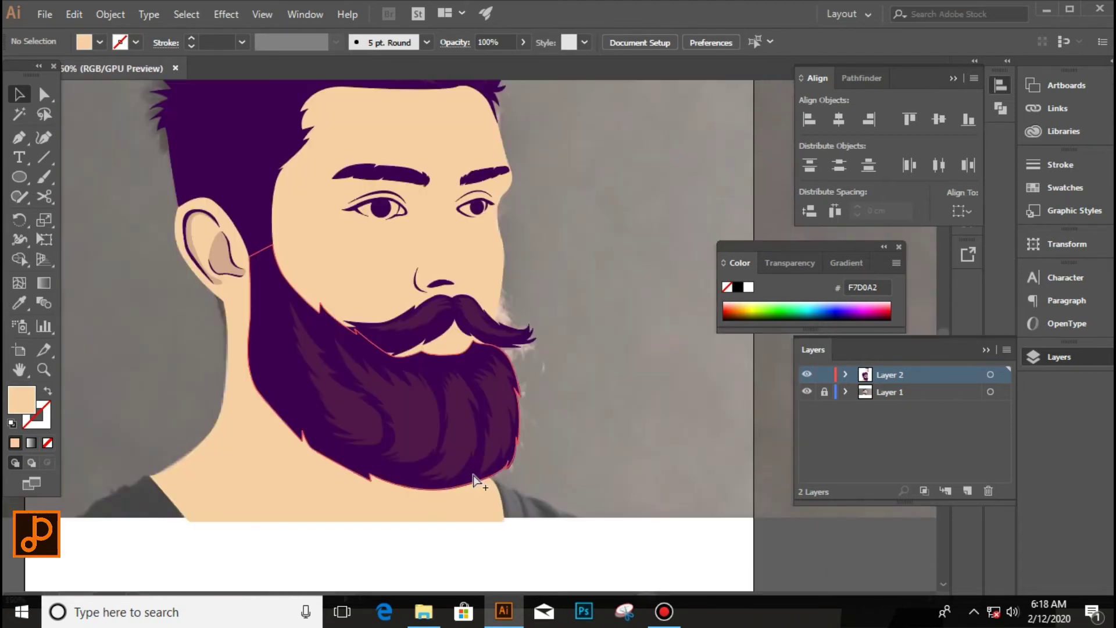
key("p")
scroll(511, 413, "up", 2, "alt")
scroll(511, 414, "up", 2, "alt")
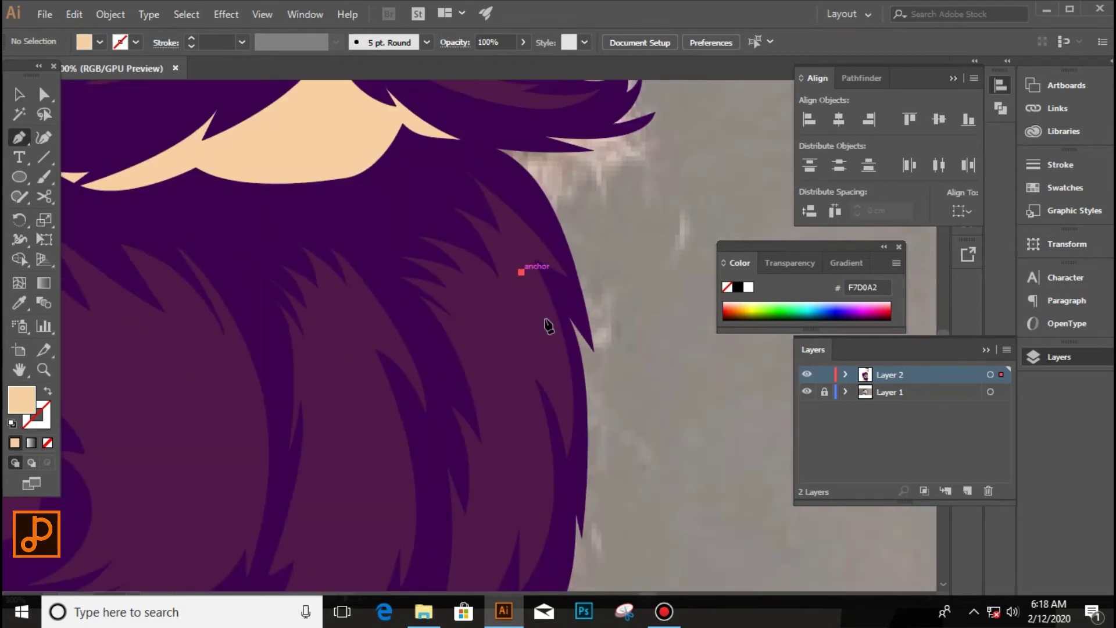
scroll(549, 326, "up", 1, "alt")
left_click_drag(575, 444, 577, 552)
left_click(562, 428)
left_click_drag(539, 359, 526, 369)
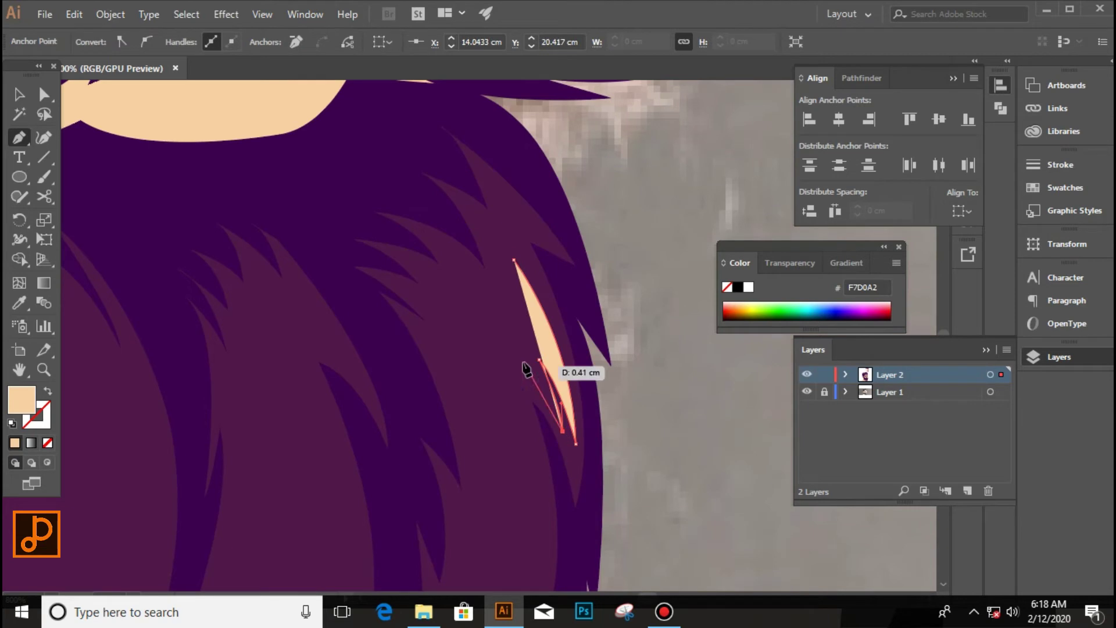
left_click(509, 345)
Step: Trace the strand's left side and extend it up its left edge
scroll(510, 349, "down", 3)
left_click_drag(548, 445, 565, 369)
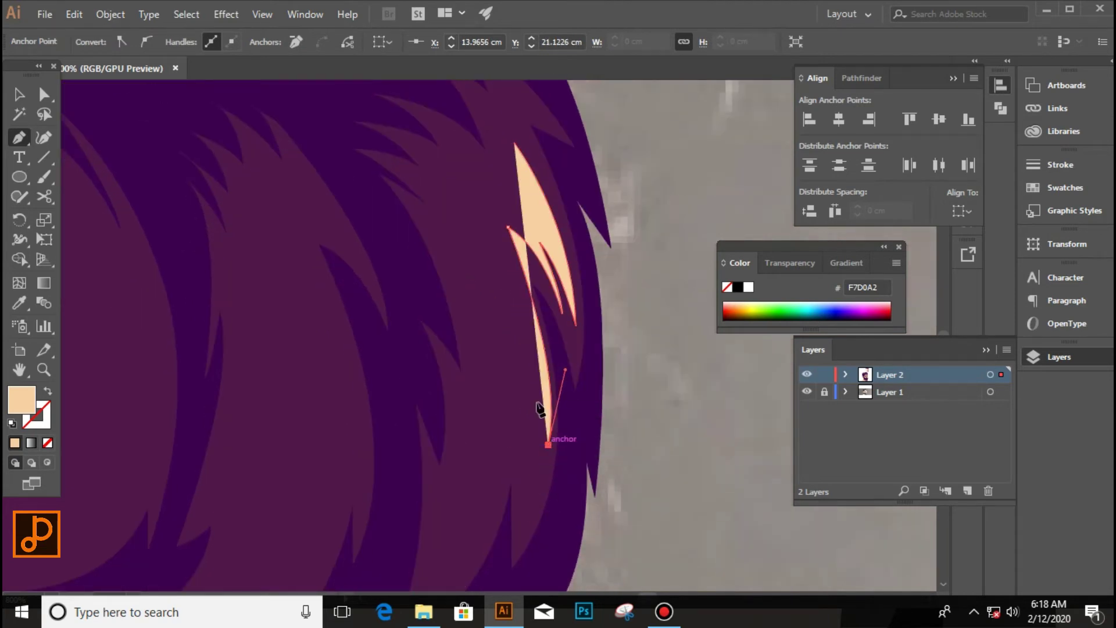
left_click(533, 386)
left_click(527, 512)
left_click(509, 404)
scroll(483, 436, "down", 3)
left_click_drag(445, 468, 448, 477)
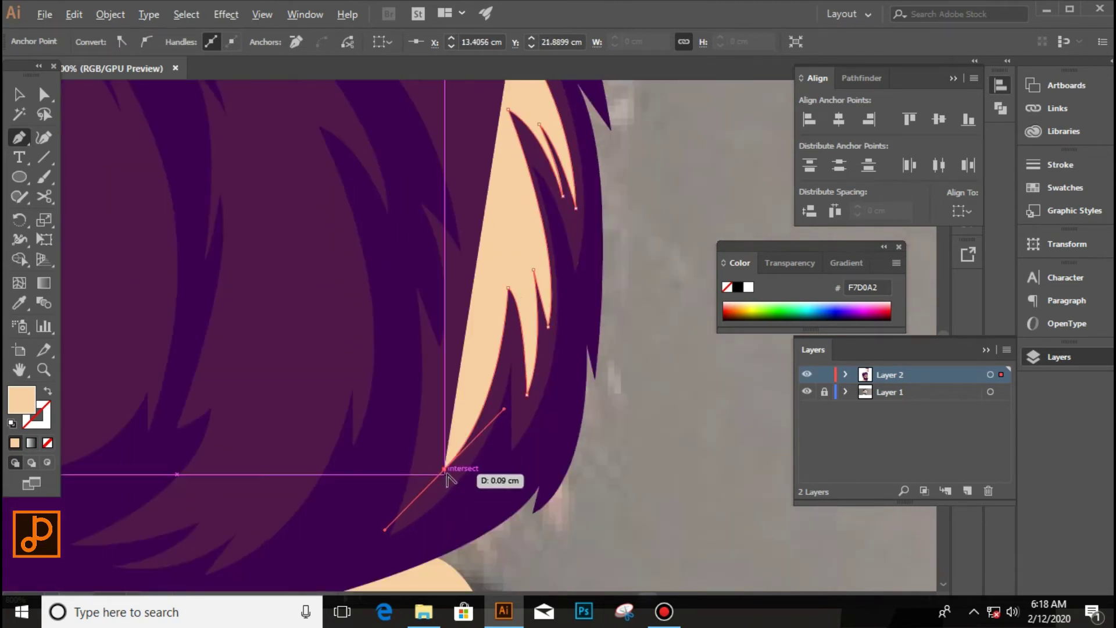
left_click_drag(468, 367, 476, 379)
scroll(476, 379, "up", 2)
left_click(480, 321)
left_click(466, 243)
left_click(429, 183)
Step: Add spikes along the strand's top, close it at the first anchor and zoom out
left_click(474, 245)
left_click(472, 180)
left_click(452, 120)
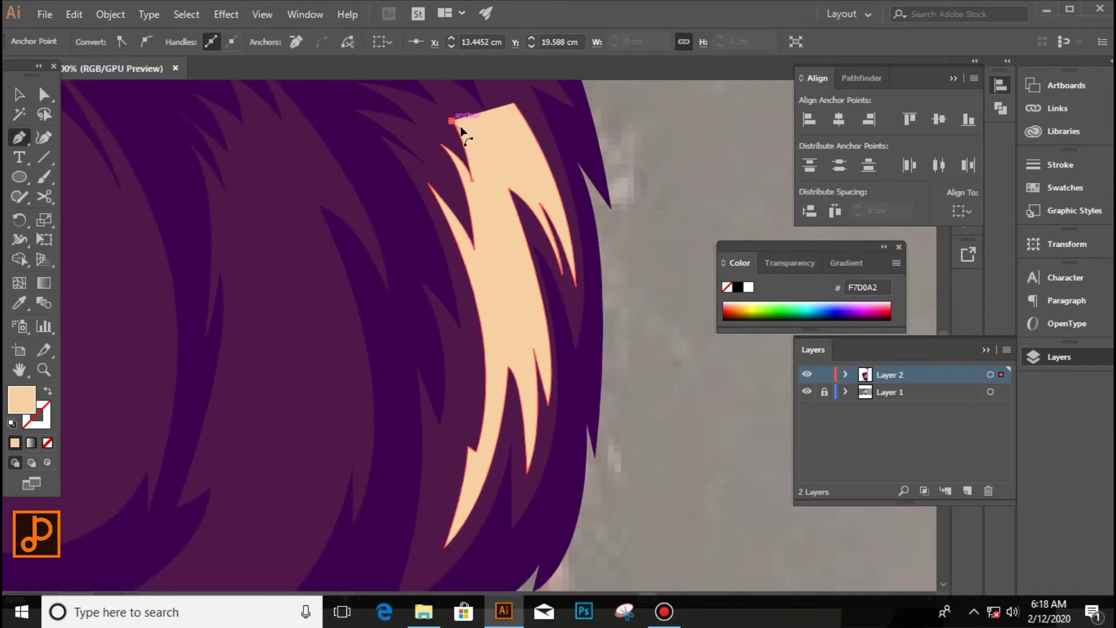
left_click(491, 159)
left_click(493, 110)
left_click(527, 165)
scroll(525, 165, "up", 2)
left_click_drag(487, 140, 497, 124)
key("ctrl+0")
key("v")
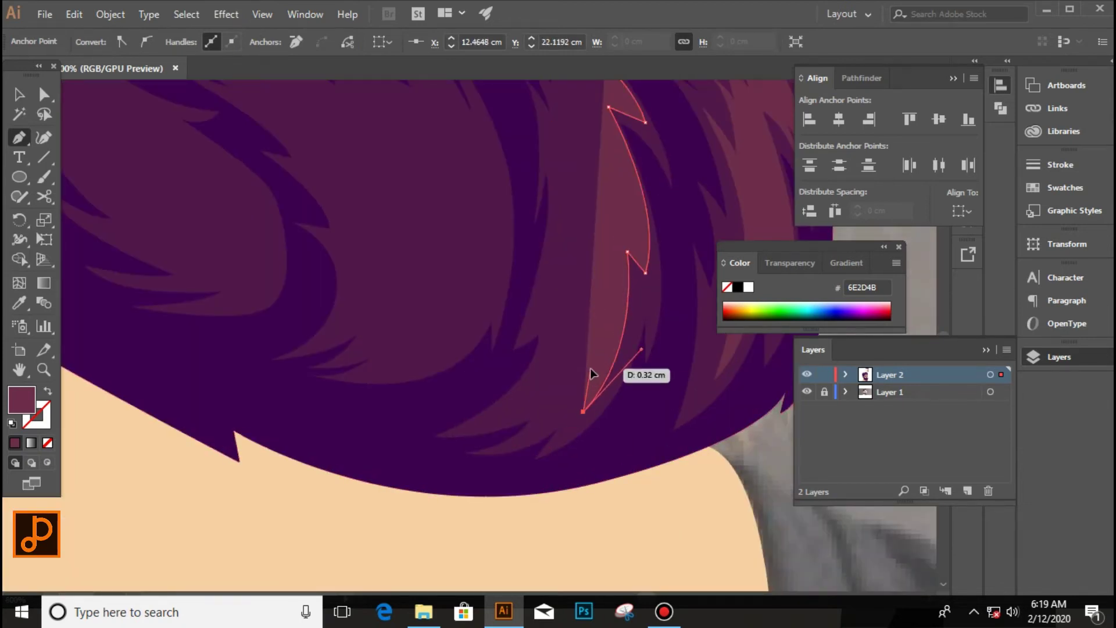
Step: Draw and close a spiky lighter maroon strand across the beard's right side
left_click(590, 369)
left_click(517, 412)
left_click(594, 299)
left_click(583, 257)
scroll(577, 163, "up", 3)
mouse_move(576, 269)
left_mouse_down()
mouse_move(564, 226)
mouse_move(596, 266)
left_mouse_up()
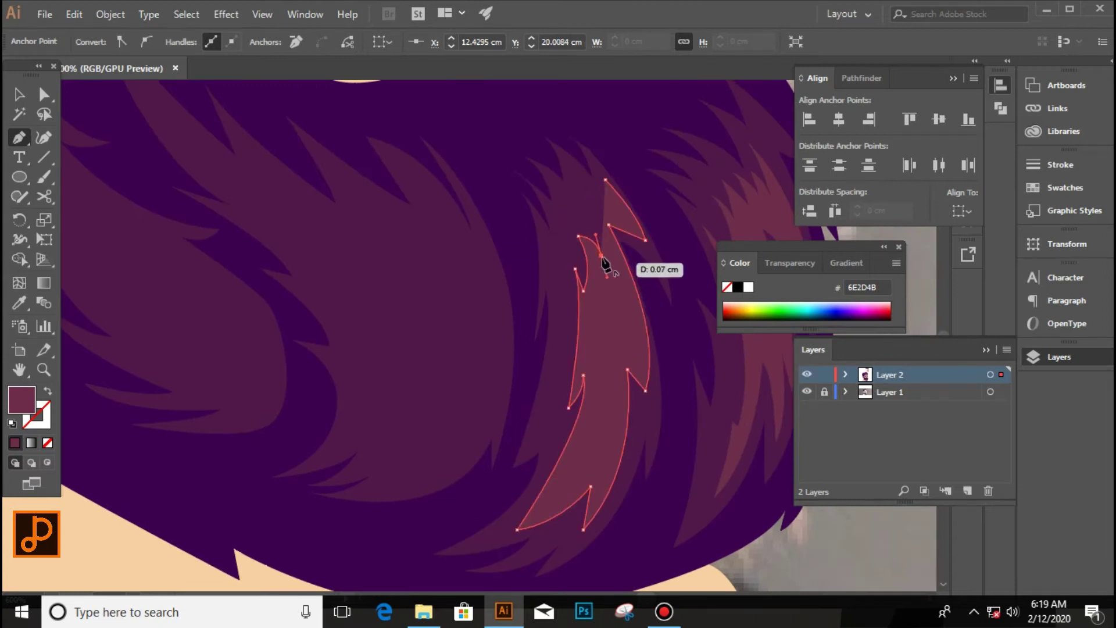
left_click(608, 225)
key("ctrl+shift+a")
Step: Start a lower-left beard strand with spiky anchors and a curve along its top
key("ctrl+minus")
key("ctrl+plus")
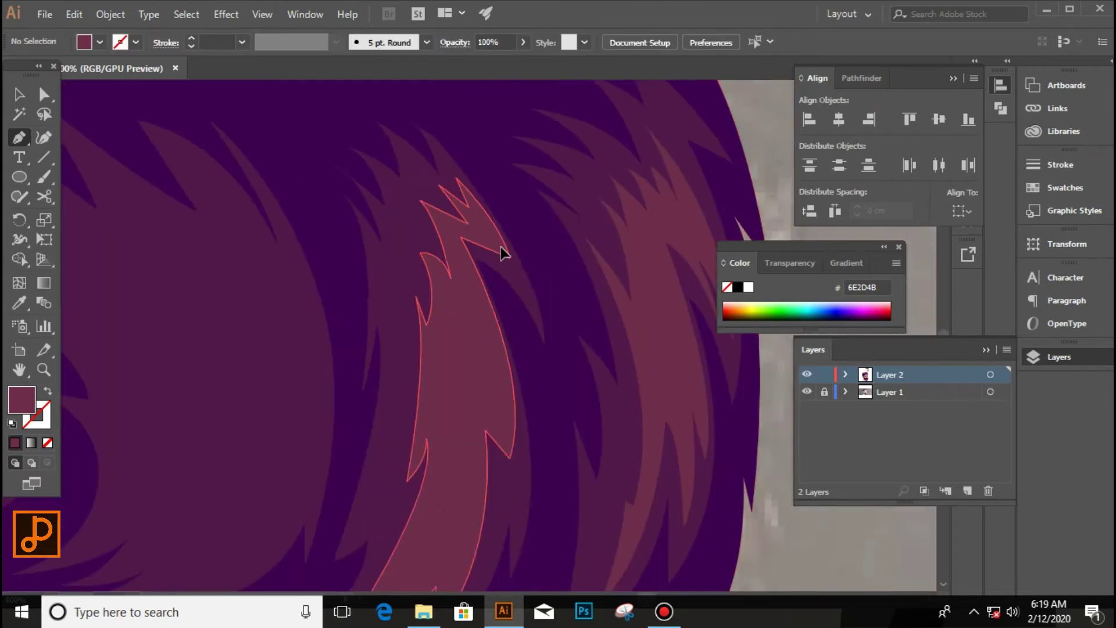
scroll(501, 252, "down", 3)
key("ctrl+0")
key("ctrl+plus")
key("ctrl+plus")
key("ctrl+plus")
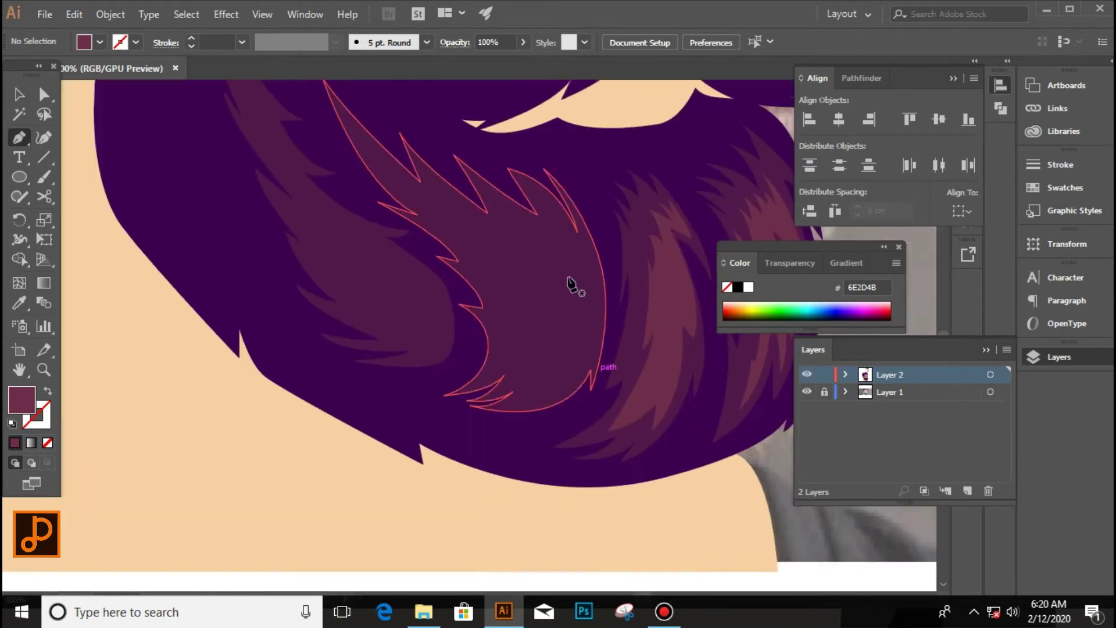
scroll(571, 285, "up", 1)
left_click(431, 206)
left_click(497, 235)
left_click(536, 265)
left_click(558, 244)
key("ctrl+plus")
left_click_drag(487, 430, 535, 326)
key("ctrl+minus")
Step: Finish the lower-left strand with a zigzag lower edge and close it
left_click(500, 365)
left_click(482, 392)
left_click(480, 358)
left_click(461, 396)
left_click(443, 384)
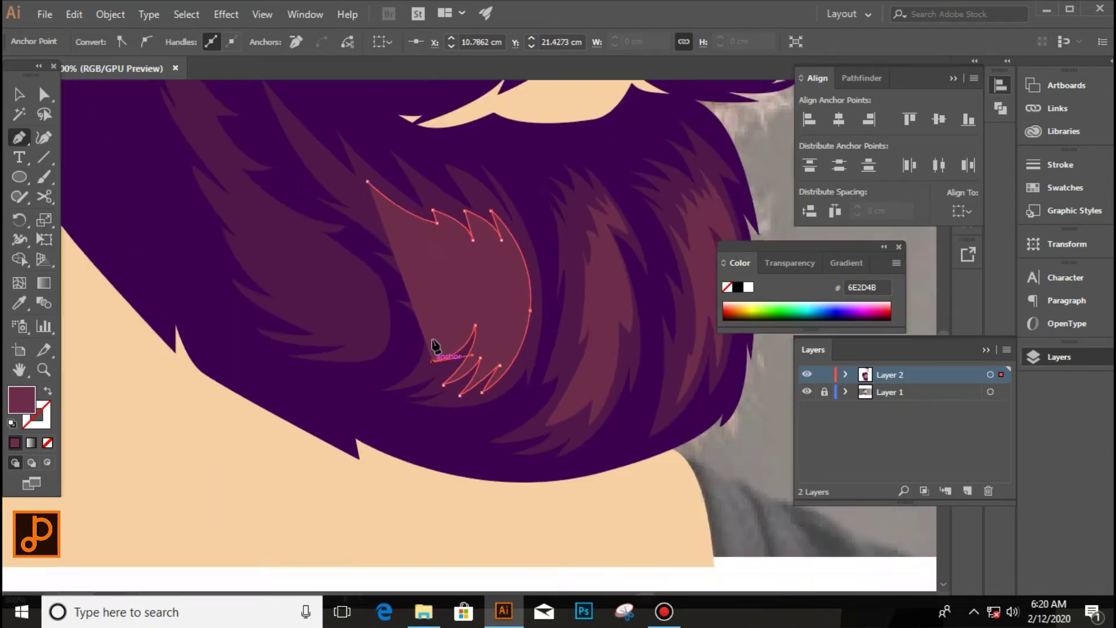
left_click(433, 361)
scroll(432, 343, "up", 1)
left_click_drag(449, 315, 399, 279)
left_click(368, 221)
key("ctrl+minus")
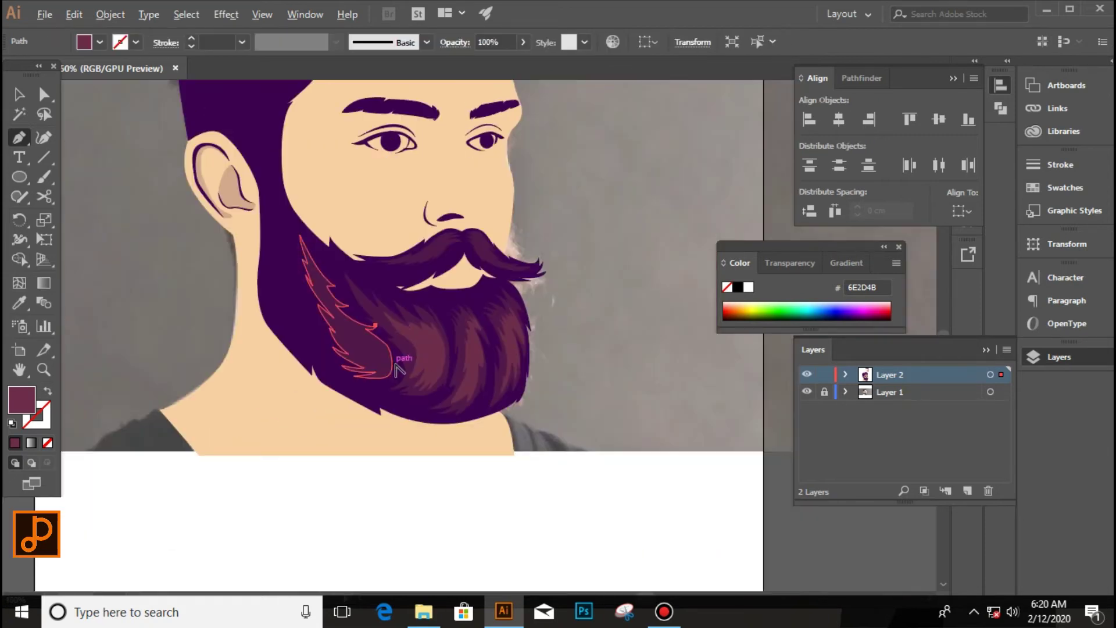
key("ctrl+minus")
key("ctrl+plus")
key("ctrl+minus")
key("ctrl+plus")
key("ctrl+plus")
key("ctrl+plus")
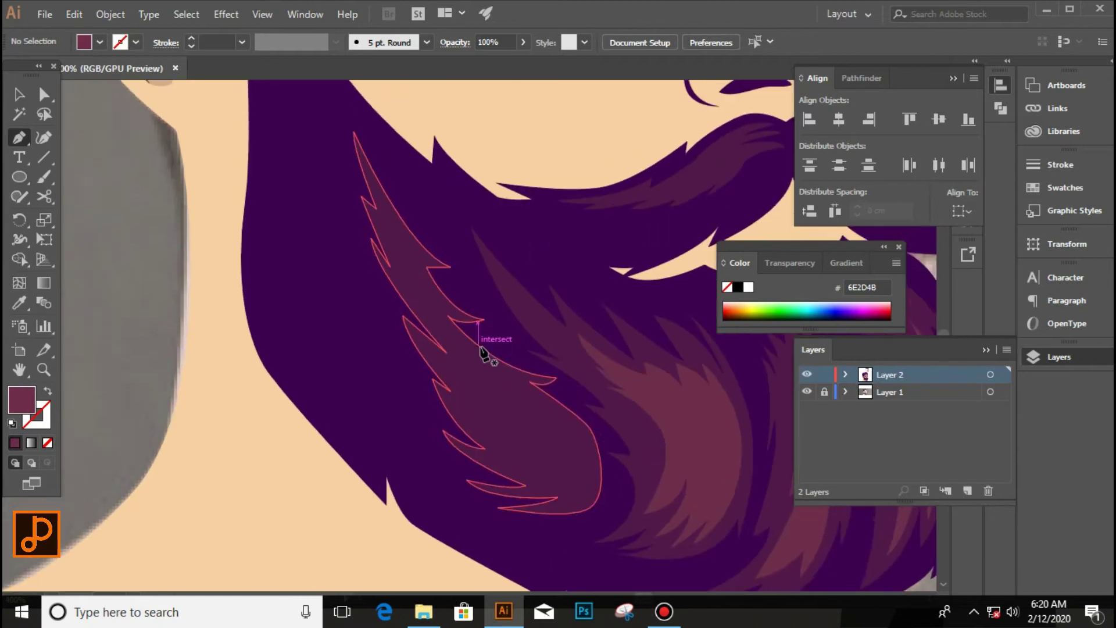
Step: Begin a long left-beard strand with curved anchors down to its lower tip
left_click(387, 249)
left_click_drag(427, 296, 451, 297)
key("ctrl+plus")
left_click_drag(448, 363, 487, 382)
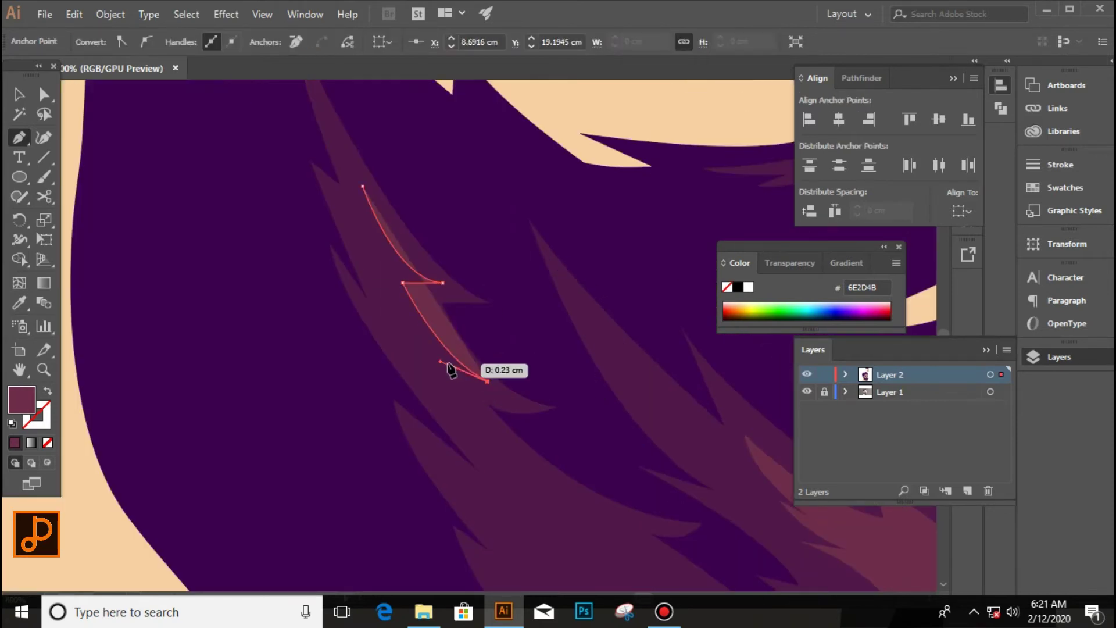
left_click_drag(587, 501, 698, 542)
key("ctrl+minus")
key("ctrl+minus")
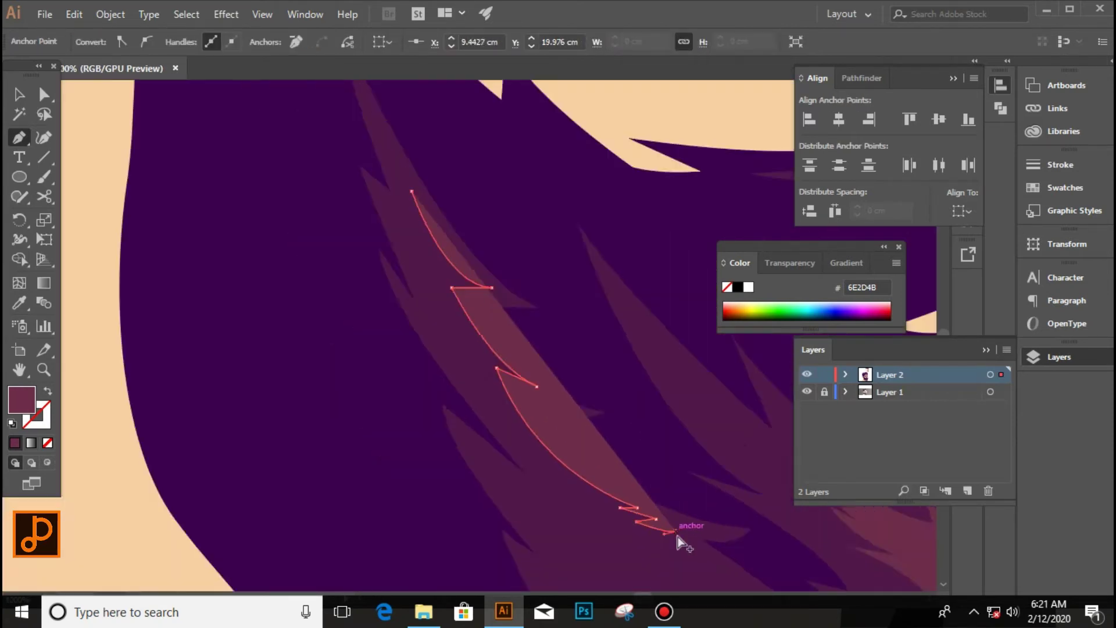
key("ctrl+minus")
key("ctrl+plus")
key("ctrl+plus")
left_click_drag(688, 452, 672, 454)
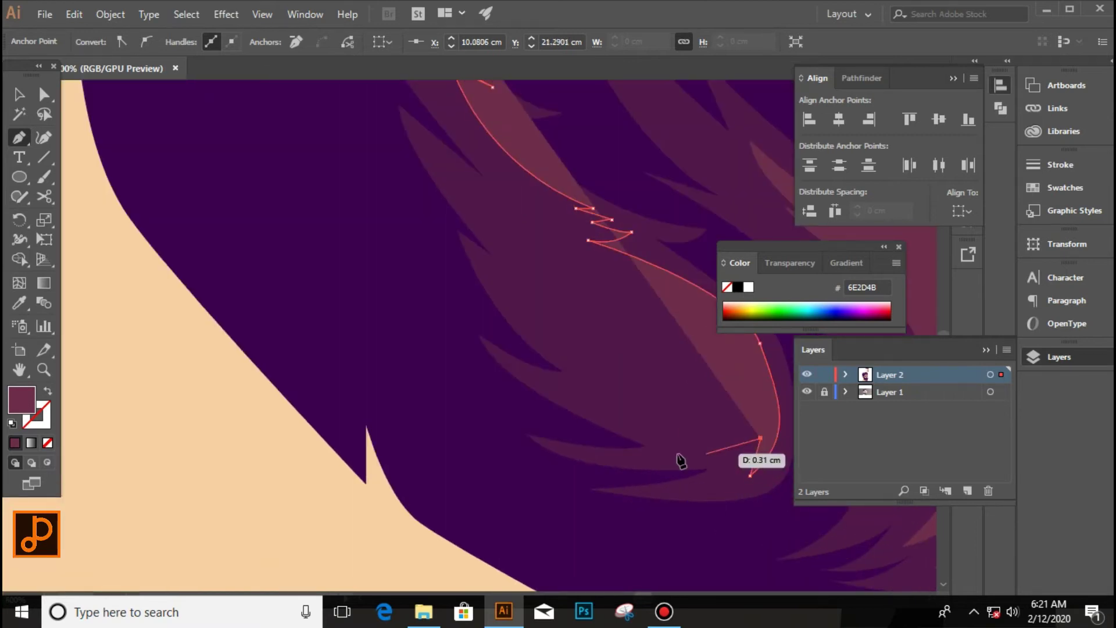
left_click(624, 401)
Step: Zigzag the long strand's edge back up to its top and close the shape
left_click(663, 420)
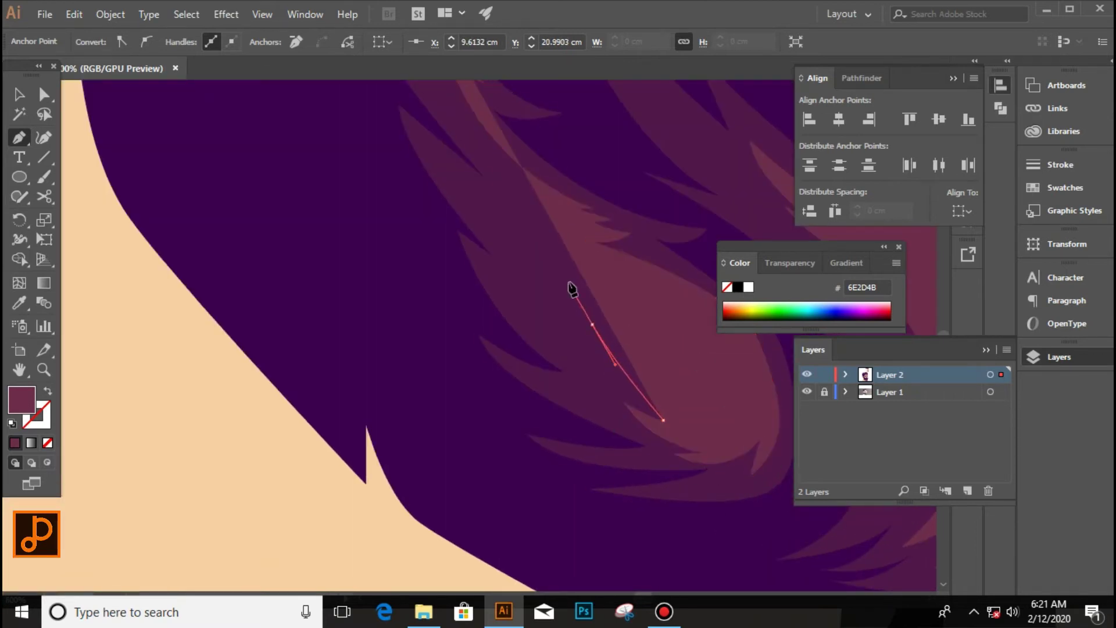
left_click(592, 323)
left_click(613, 336)
left_click_drag(560, 258, 533, 243)
left_click(501, 211)
left_click(496, 187)
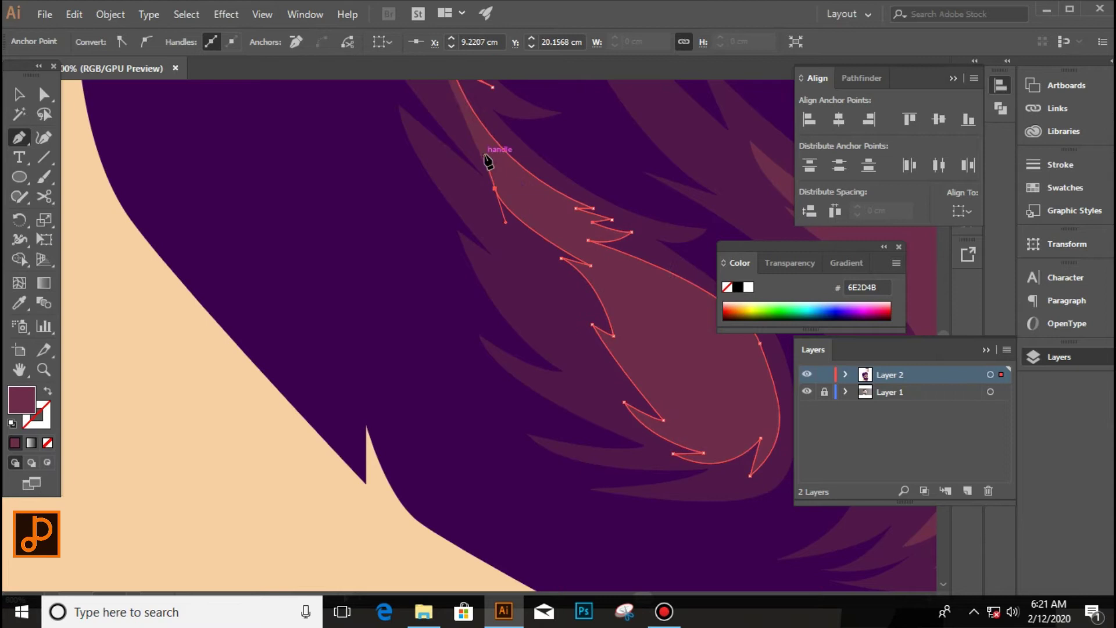
scroll(489, 162, "up", 3)
left_click(454, 186)
scroll(441, 180, "up", 3)
left_click(401, 174)
scroll(410, 207, "up", 3)
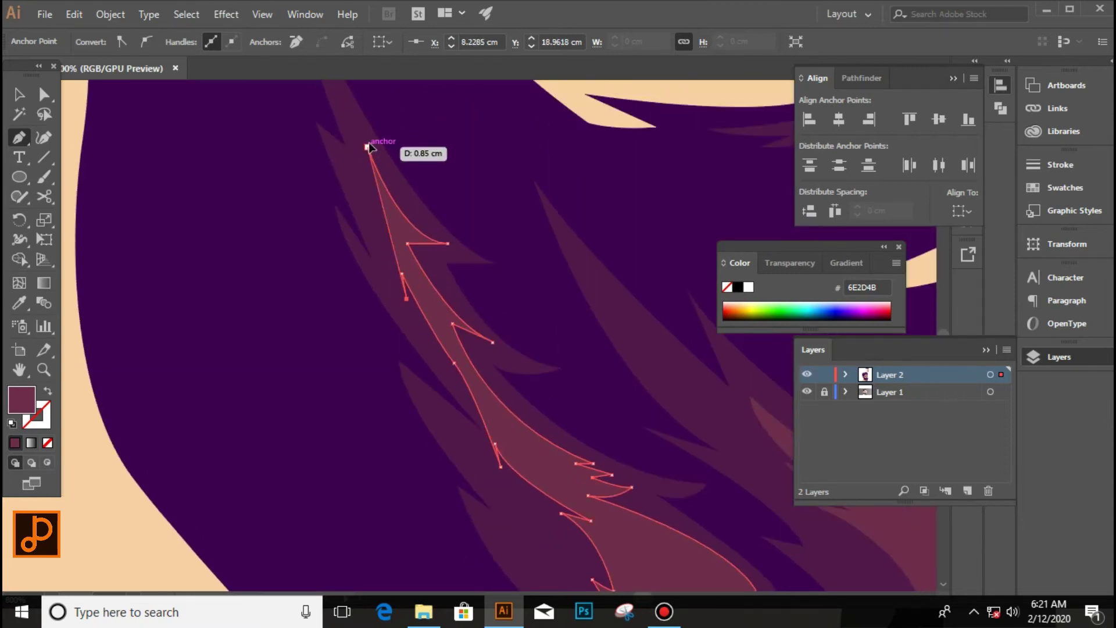
left_click(377, 146)
key("v")
key("ctrl+minus")
key("ctrl+plus")
Step: Add an anchor near the long strand's top tip and begin another lower-beard strand
key("p")
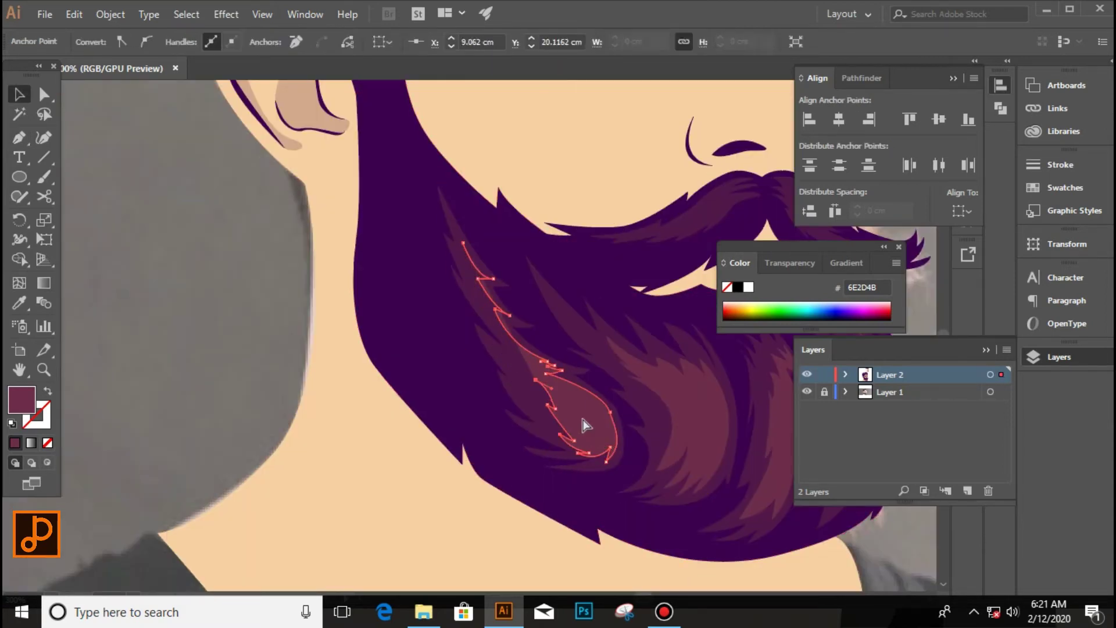
scroll(535, 389, "up", 3)
left_click(454, 248)
scroll(430, 226, "up", 3)
scroll(486, 286, "down", 2)
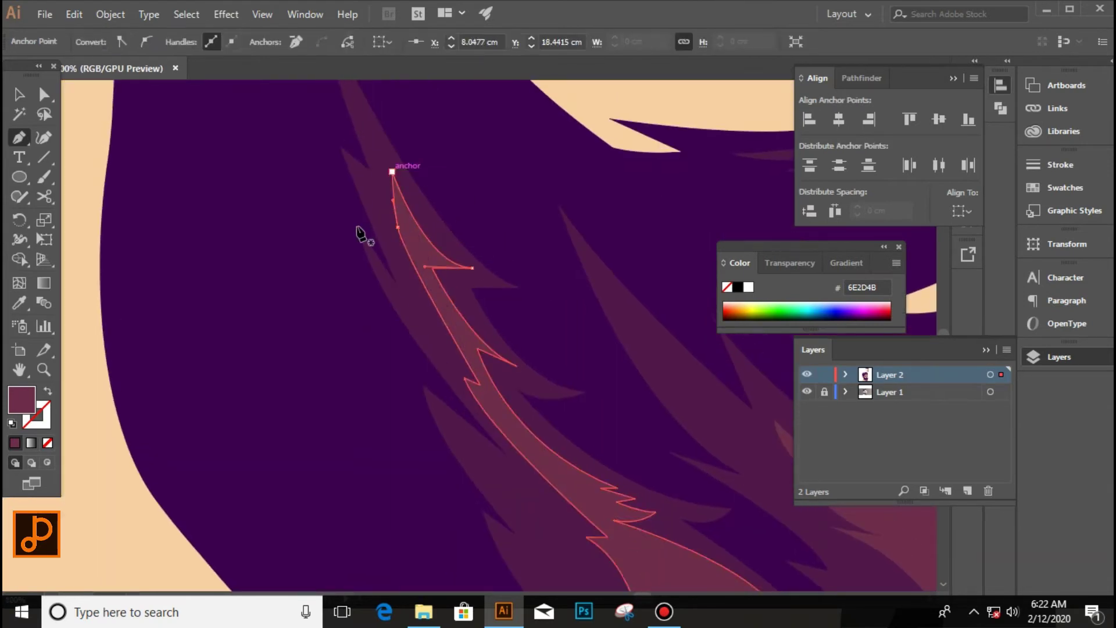
left_click(361, 361, "ctrl")
scroll(593, 516, "down", 5)
scroll(568, 374, "up", 5)
left_click(568, 374, "ctrl")
scroll(577, 380, "up", 2)
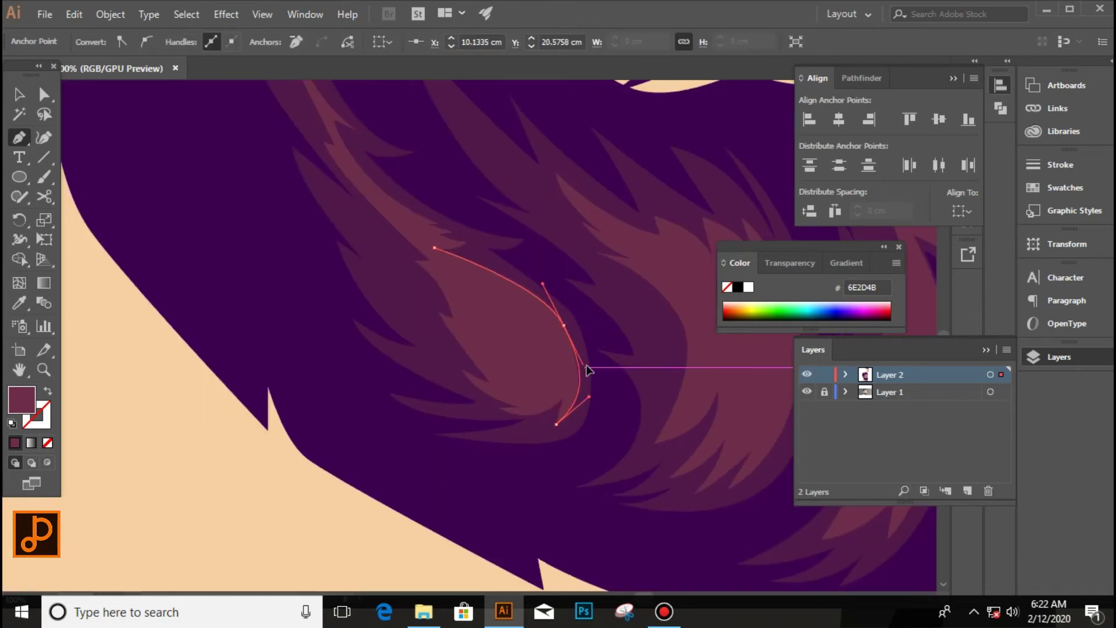
left_click(553, 379, "ctrl")
scroll(428, 444, "down", 5)
Step: Hide the reference photo layer and trace the mustache strand's curved upper edge
left_click(807, 391)
scroll(500, 383, "up", 5)
left_click(421, 206)
left_click(460, 190)
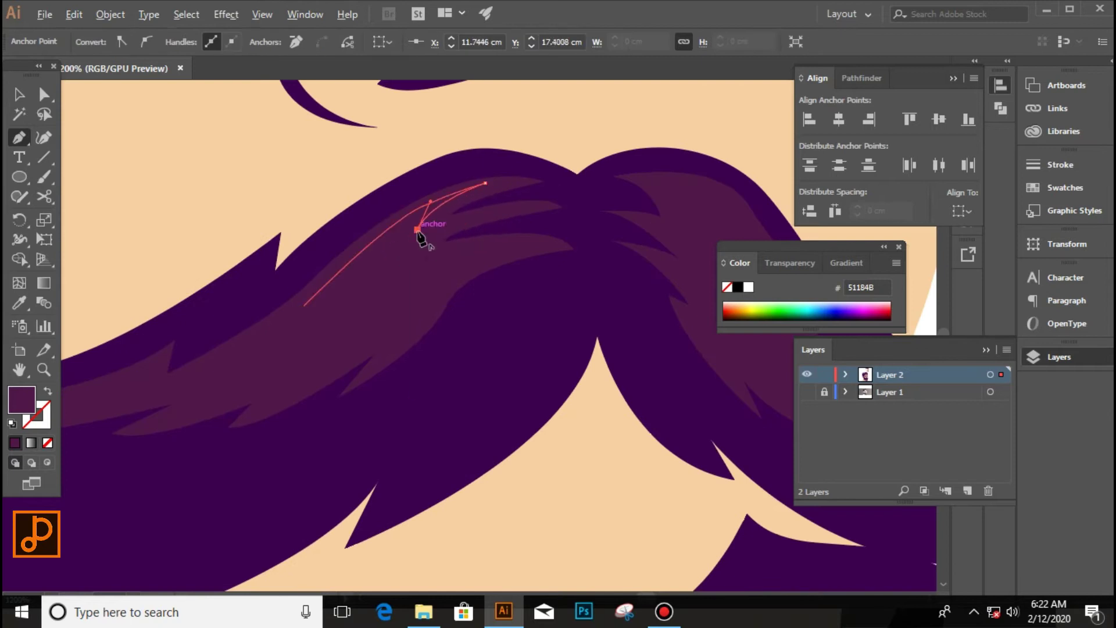
left_click(509, 244)
left_click_drag(413, 315, 264, 355)
Step: Curve the strand's lower edge and close the 51184B mustache strand
left_click(363, 336)
left_click_drag(207, 397, 150, 399)
left_click_drag(263, 396, 266, 385)
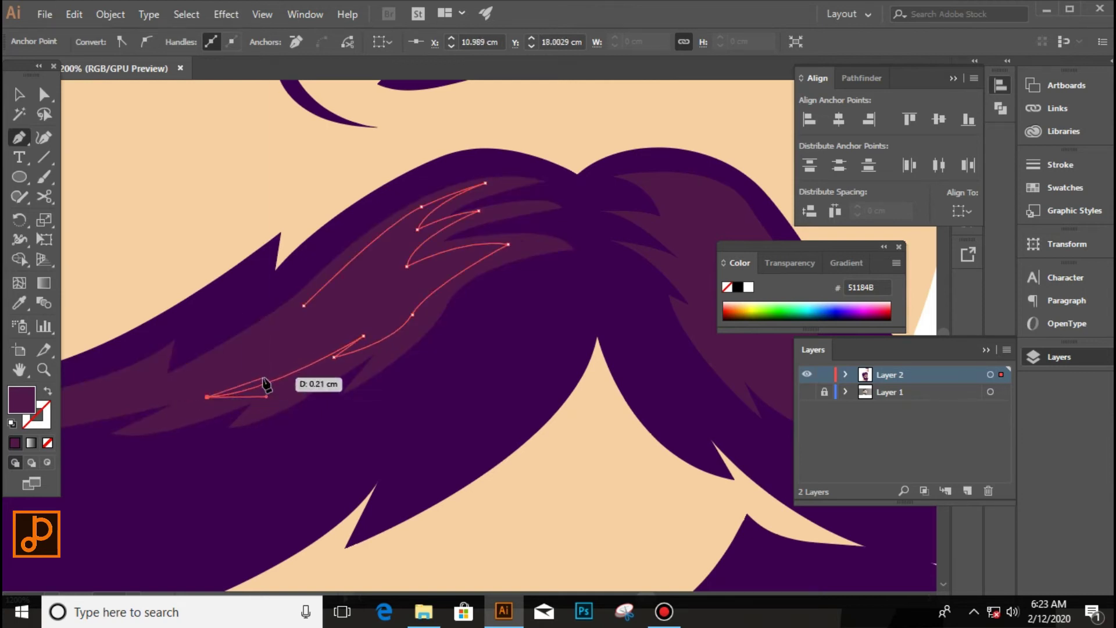
left_click_drag(138, 394, 143, 393)
left_click_drag(242, 352, 260, 336)
left_click_drag(304, 305, 312, 309)
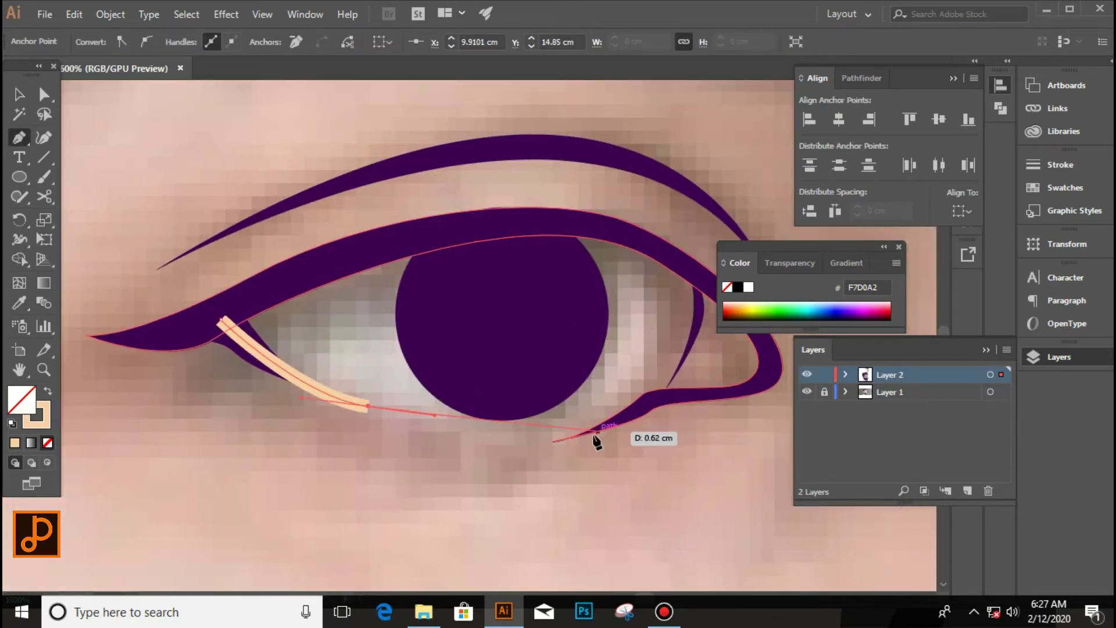
left_click(597, 437)
left_click(672, 262)
key("ctrl+plus")
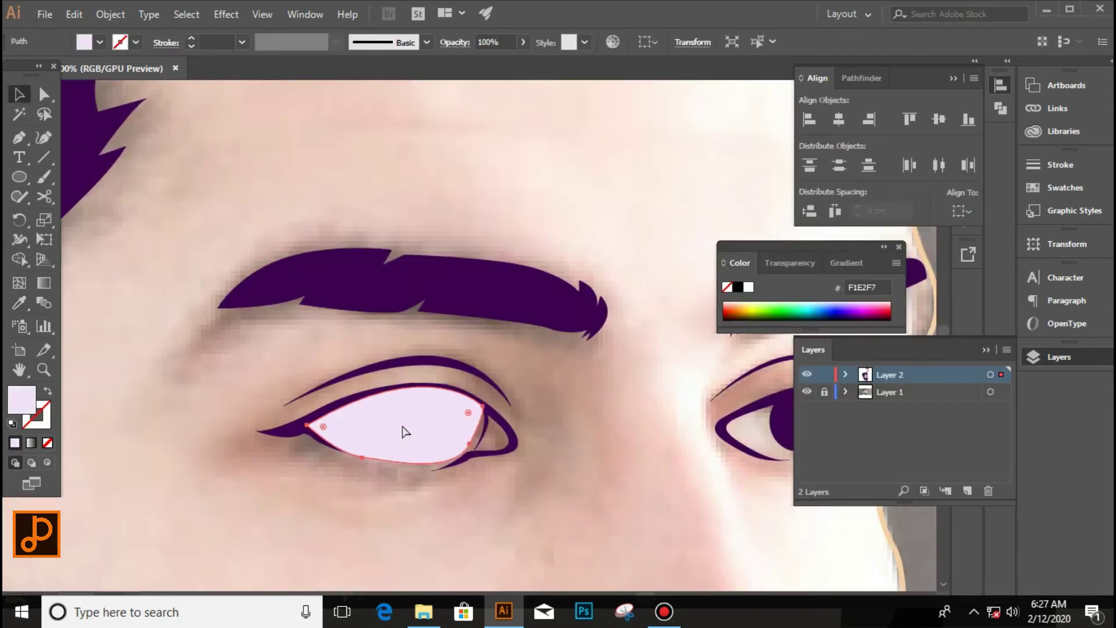
left_click(512, 444)
scroll(466, 473, "up", 4)
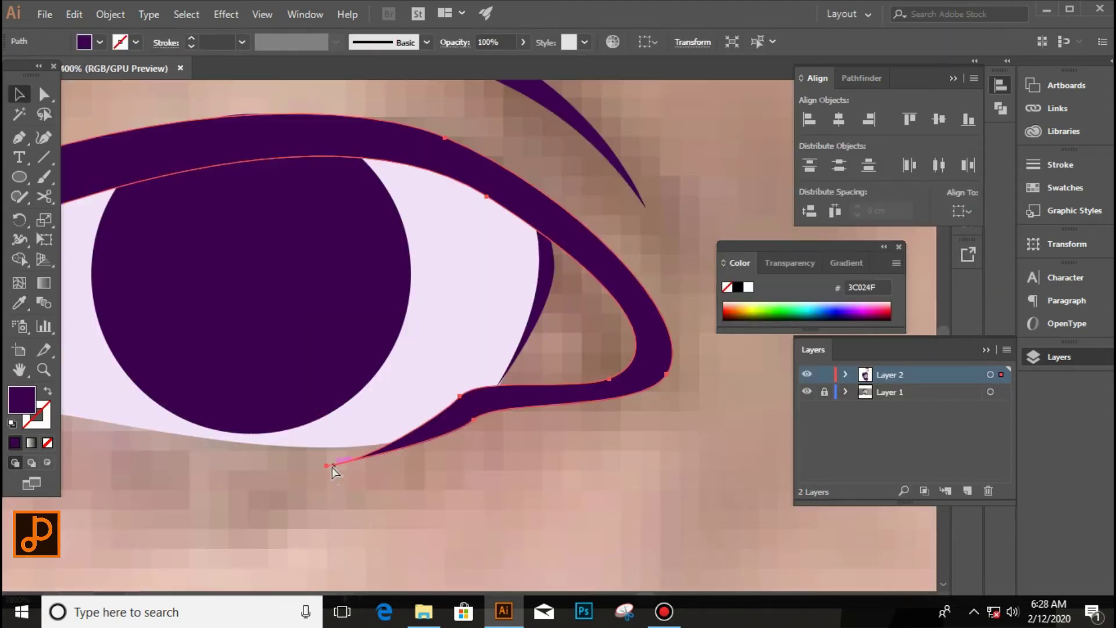
left_click_drag(329, 466, 326, 448)
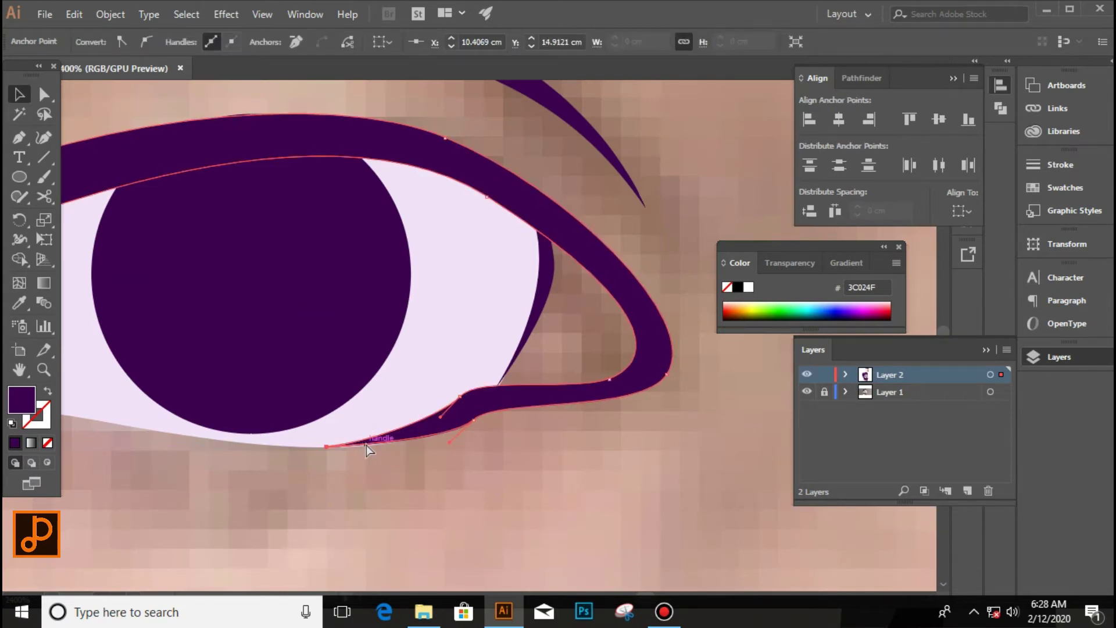
left_click(396, 458)
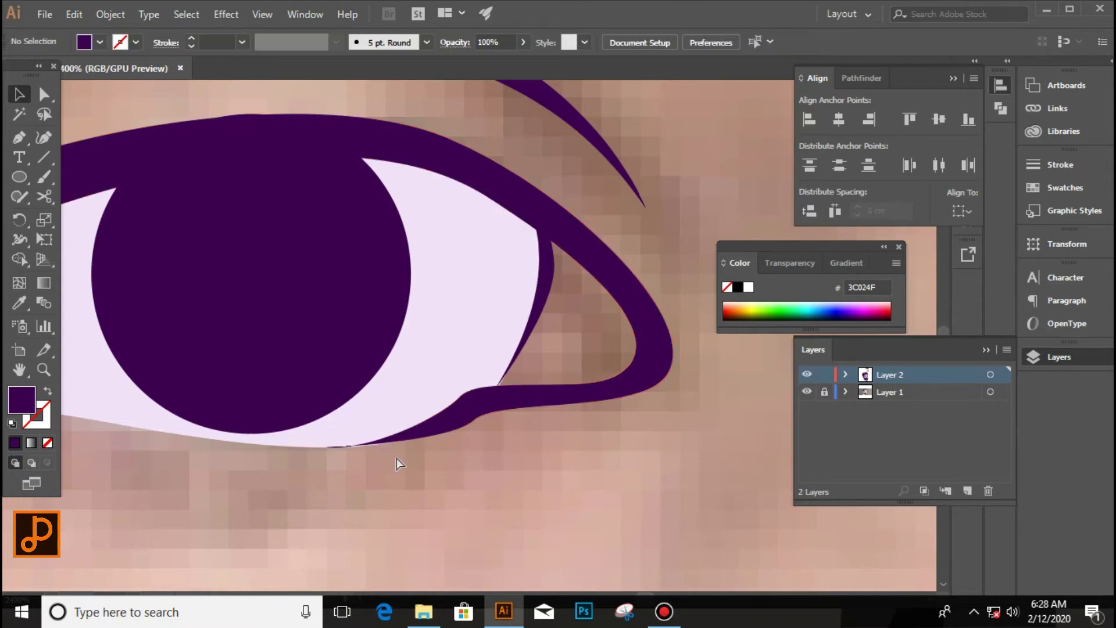
scroll(320, 458, "up", 2)
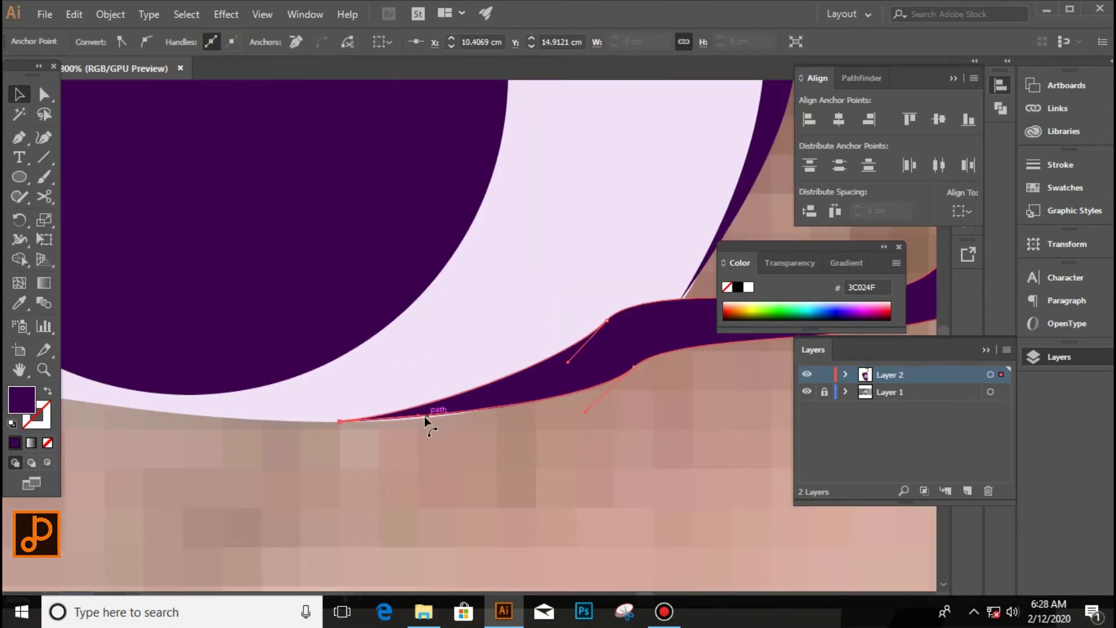
left_click_drag(419, 415, 420, 424)
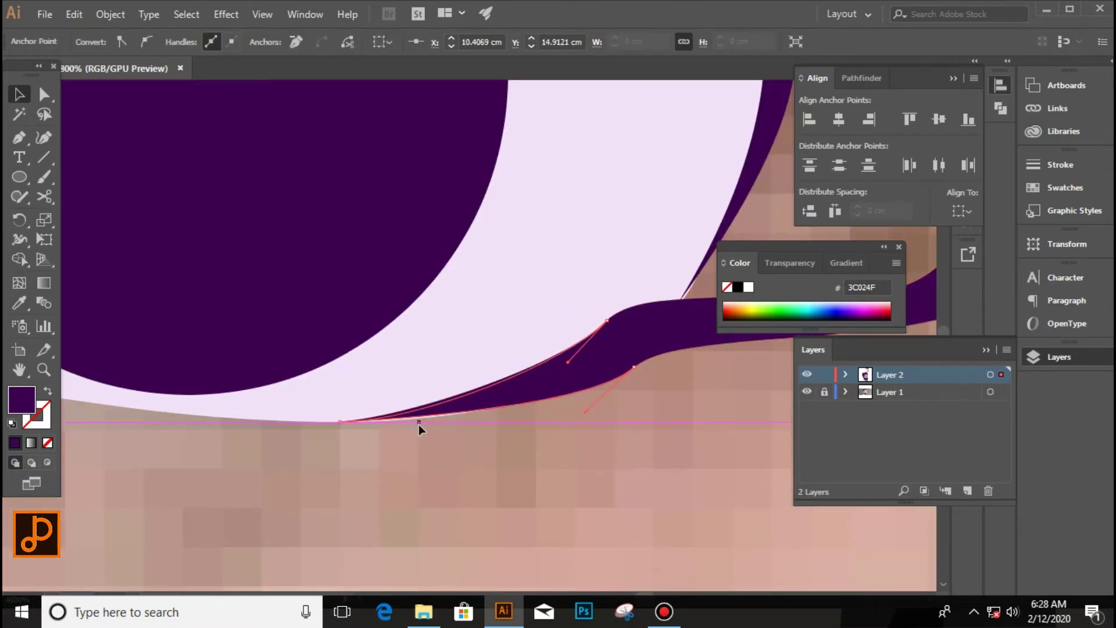
left_click_drag(583, 414, 575, 423)
left_click(533, 462)
scroll(532, 462, "down", 2)
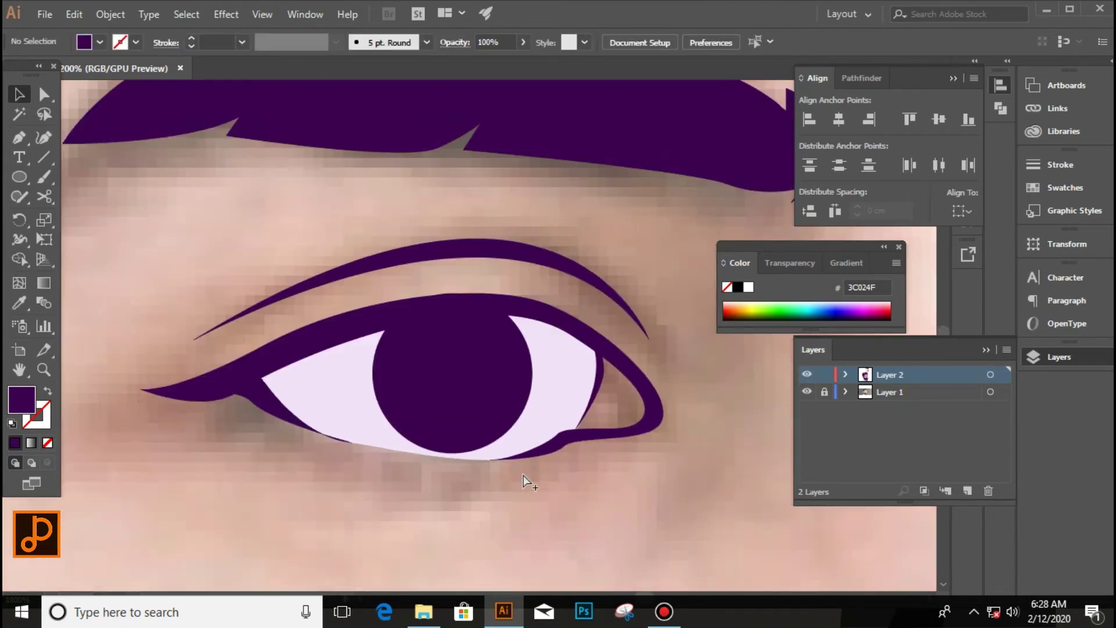
scroll(527, 487, "down", 1)
scroll(501, 450, "up", 2)
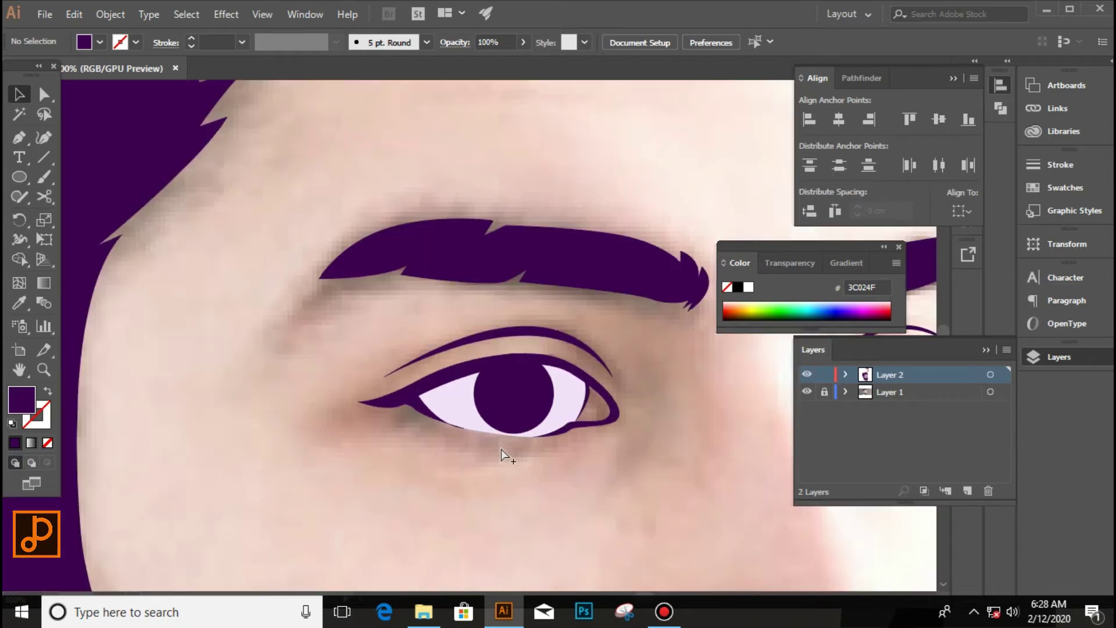
scroll(456, 437, "down", 2)
scroll(447, 450, "down", 1)
scroll(459, 456, "down", 1)
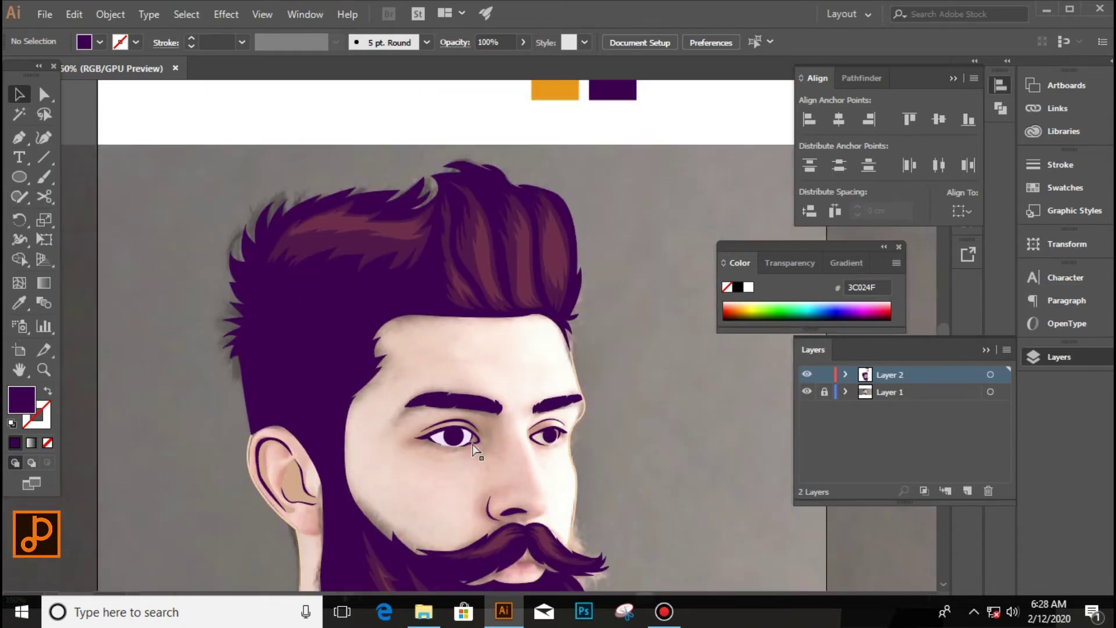
scroll(407, 459, "up", 4)
scroll(367, 465, "up", 2)
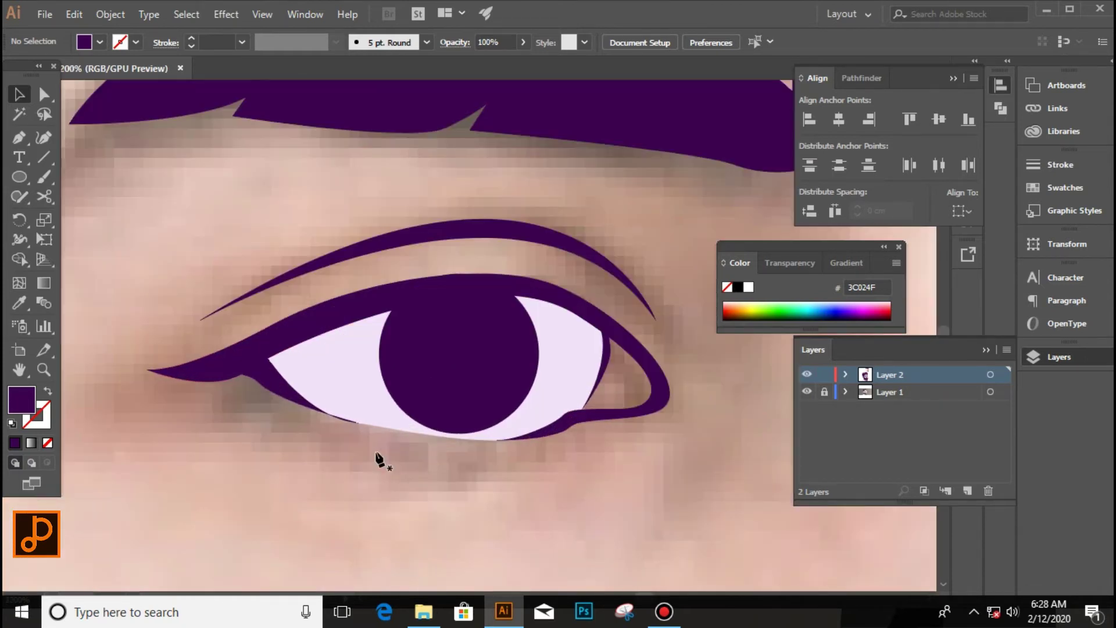
key("p")
Step: Pen-draw a purple shape across the eye, overhanging above and below the eye white
left_click(358, 272)
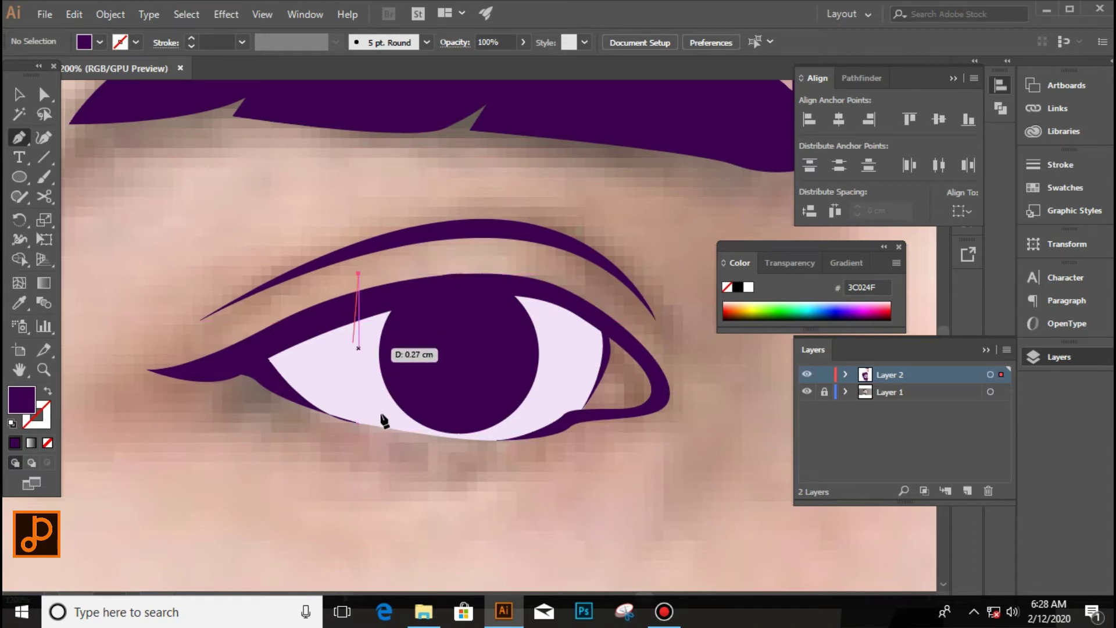
left_click_drag(393, 457, 433, 491)
left_click_drag(597, 349, 596, 299)
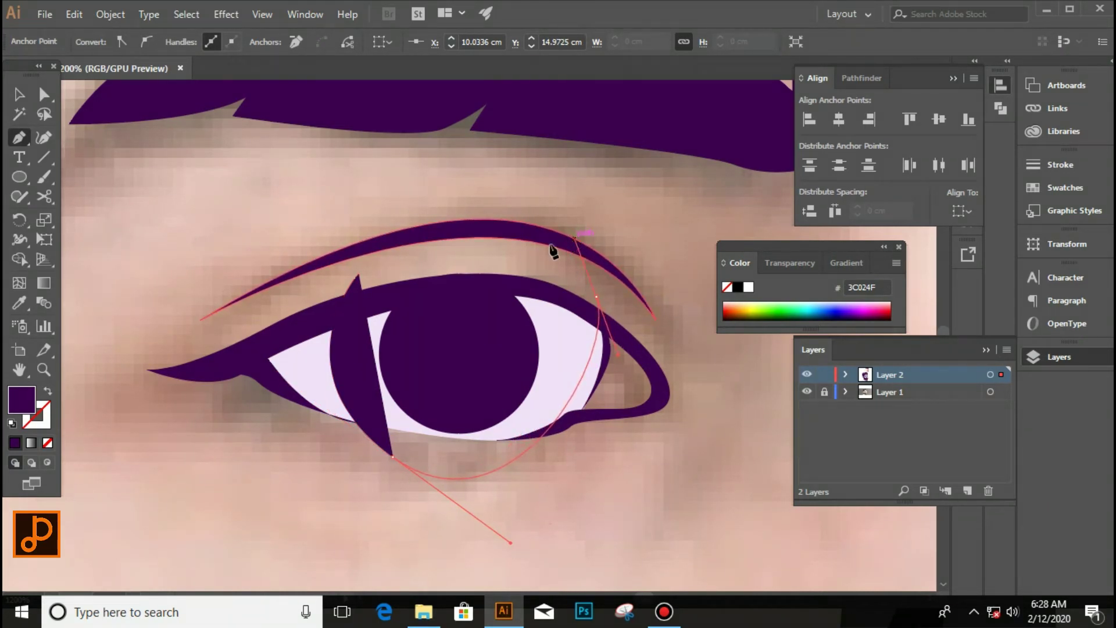
left_click_drag(358, 274, 443, 277)
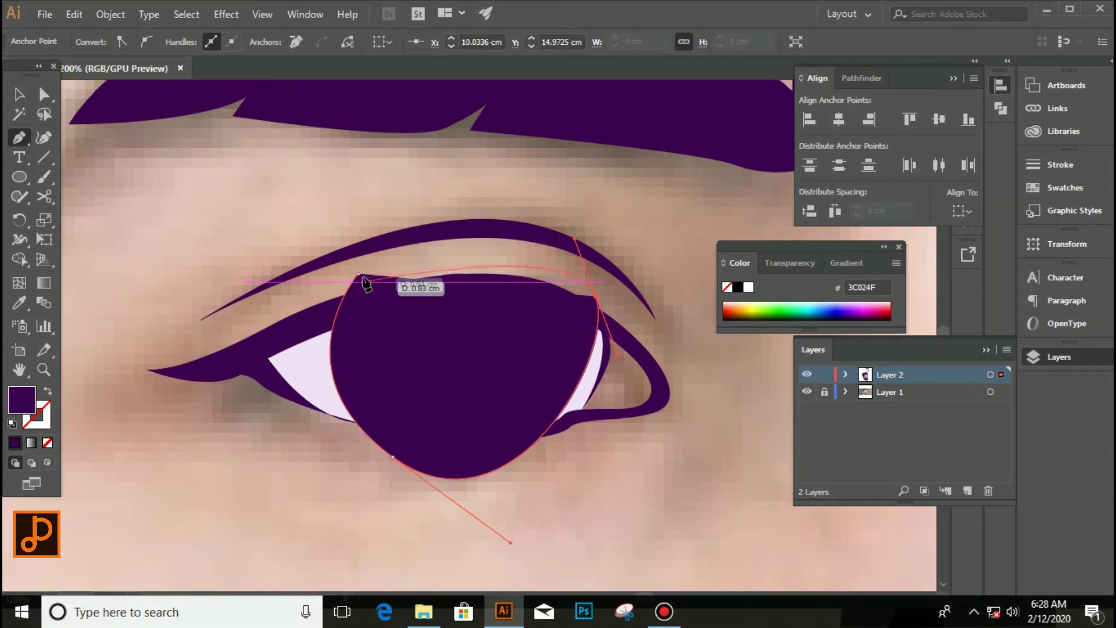
left_click_drag(362, 280, 363, 281)
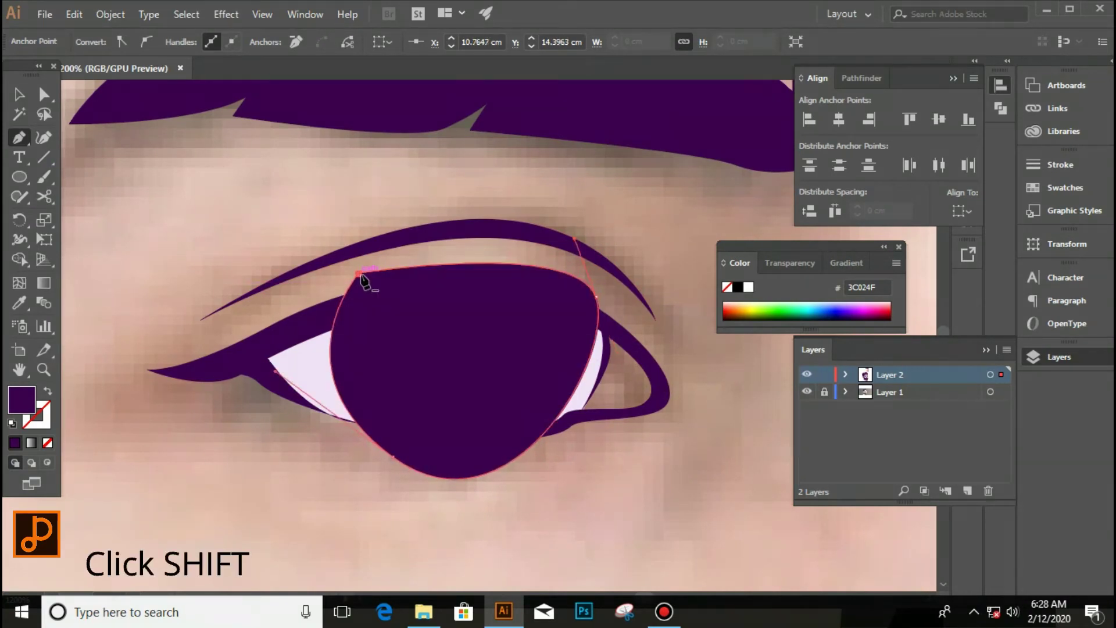
Step: Trim the shape to the eye white with Shape Builder, deleting its top and bottom overhangs
left_click(309, 367, "shift")
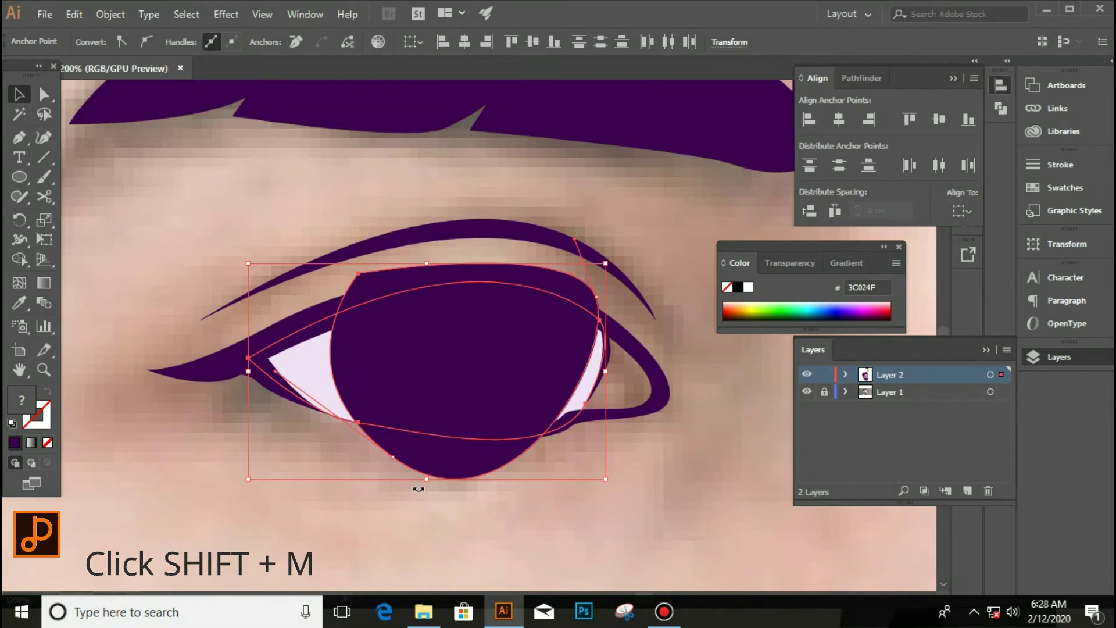
key("shift+m")
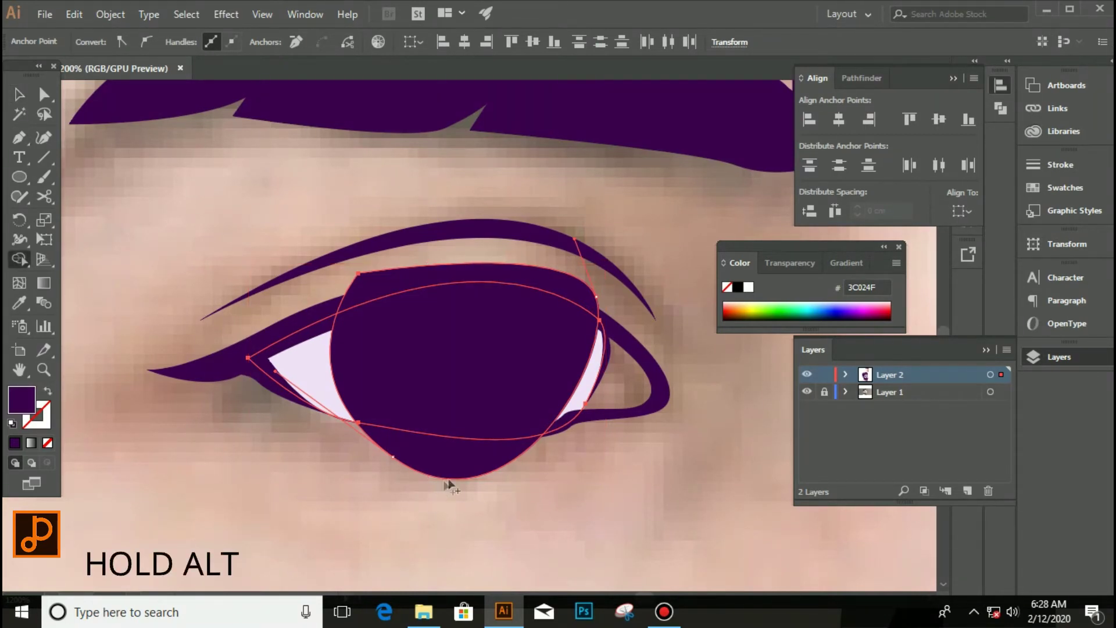
left_click(451, 470, "alt")
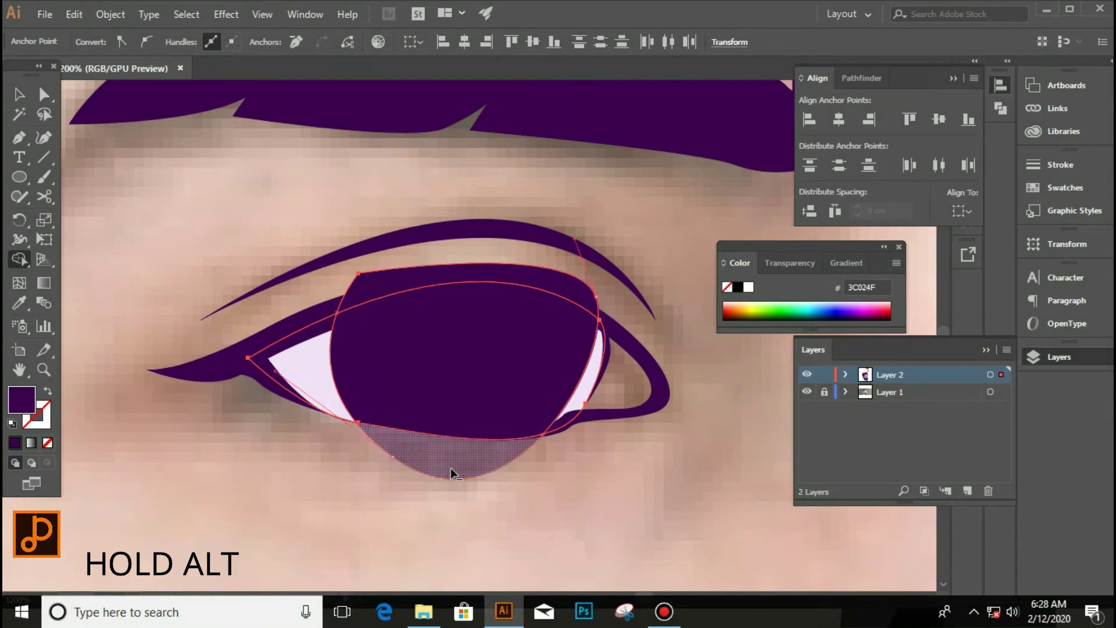
left_click(374, 281, "alt")
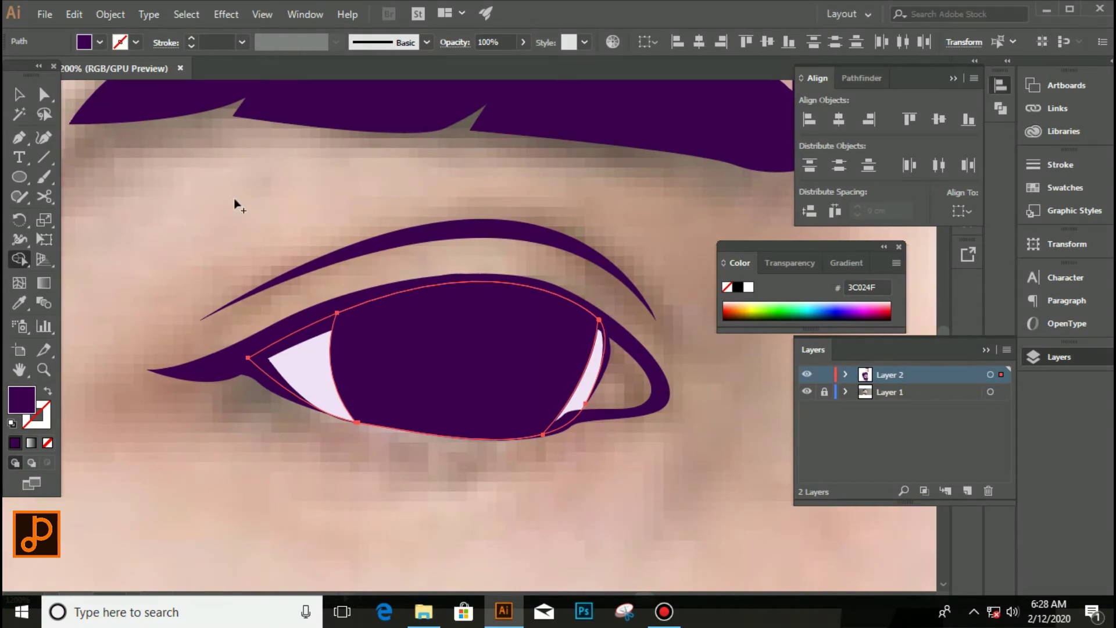
key("v")
left_click(440, 375)
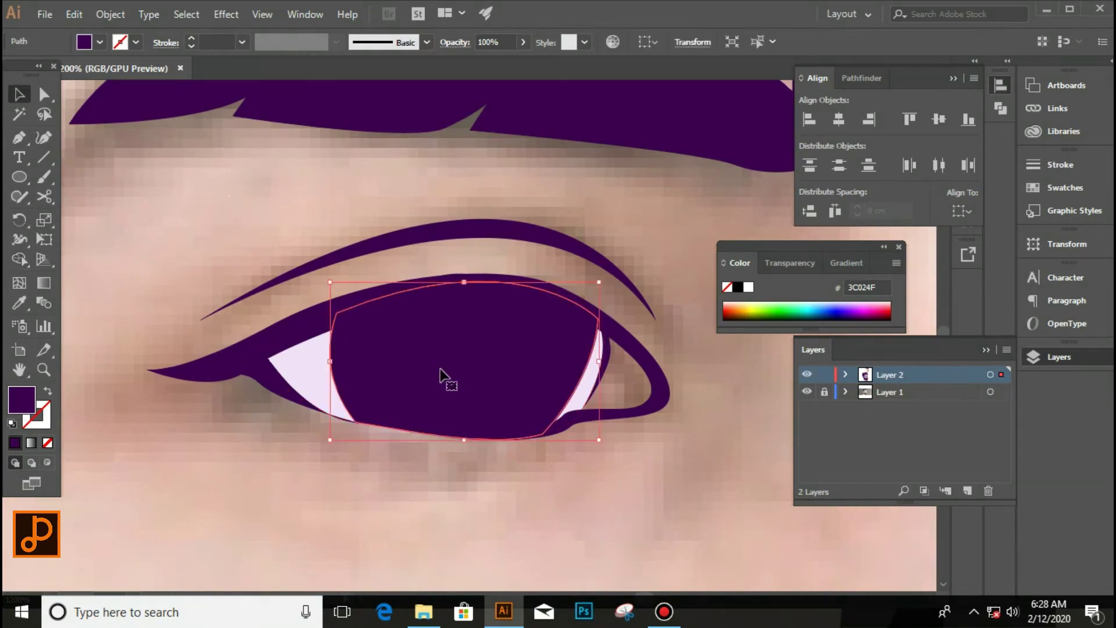
Step: Fill the trimmed shape with lavender DED3E2 and send it behind the iris
left_click(298, 381)
double_click(29, 404)
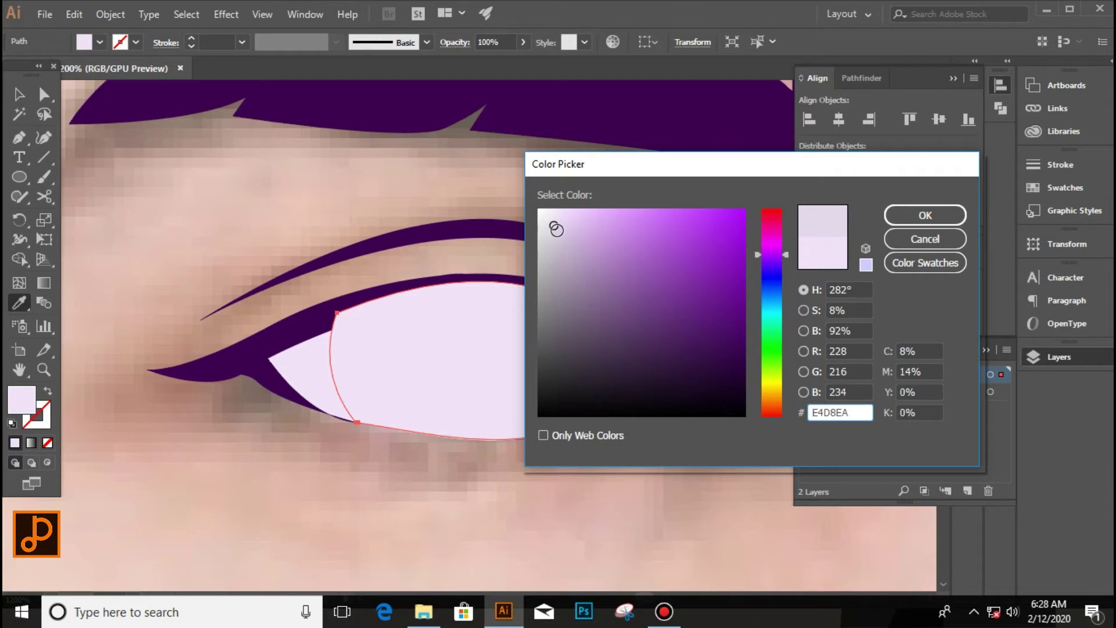
left_click(889, 219)
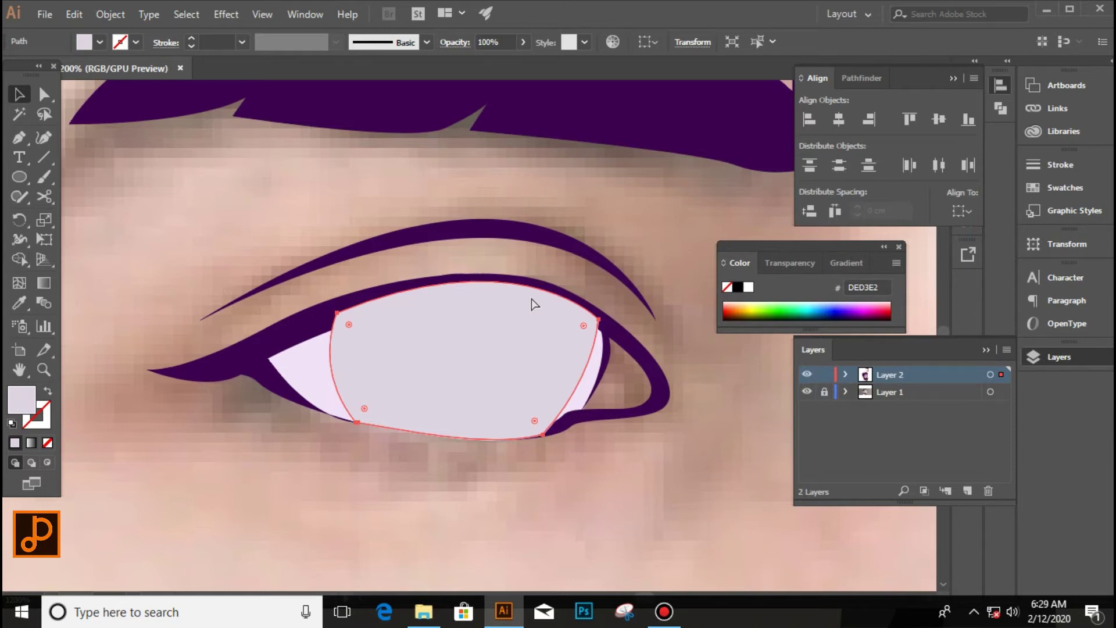
key("ctrl+bracketleft")
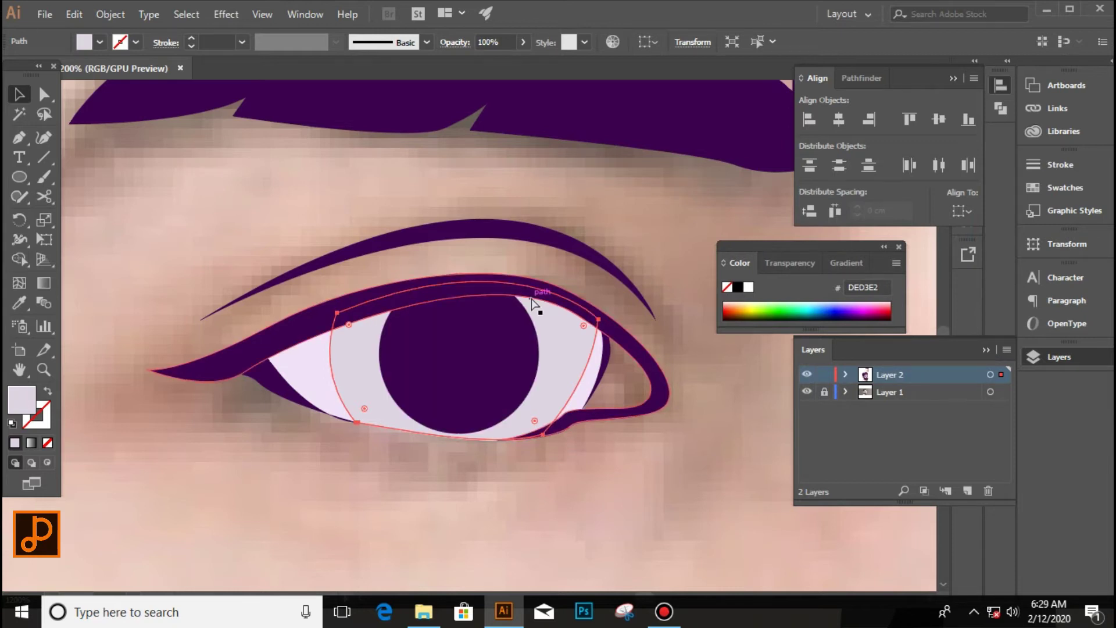
left_click(531, 467)
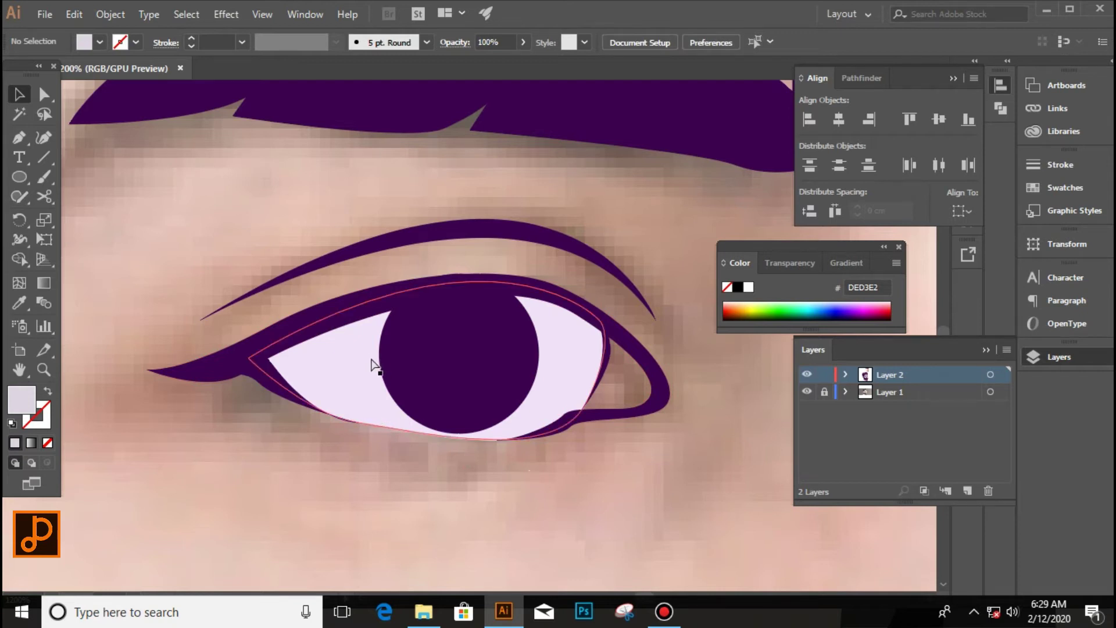
Step: Recolour the eye white to pale lavender EEE7F2
left_click(314, 384)
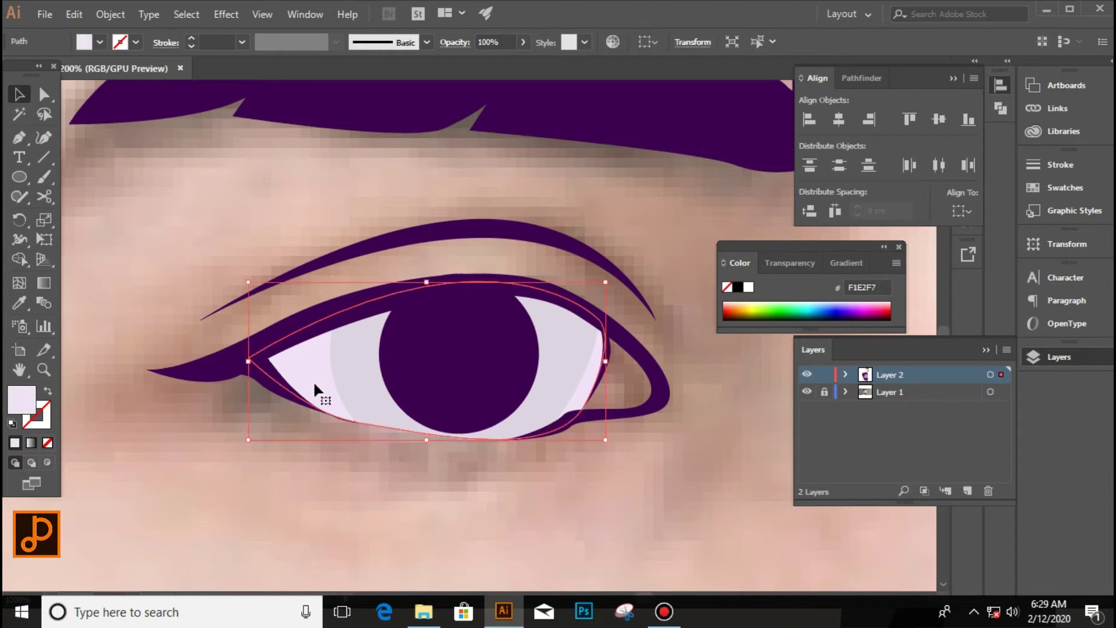
left_click(330, 401)
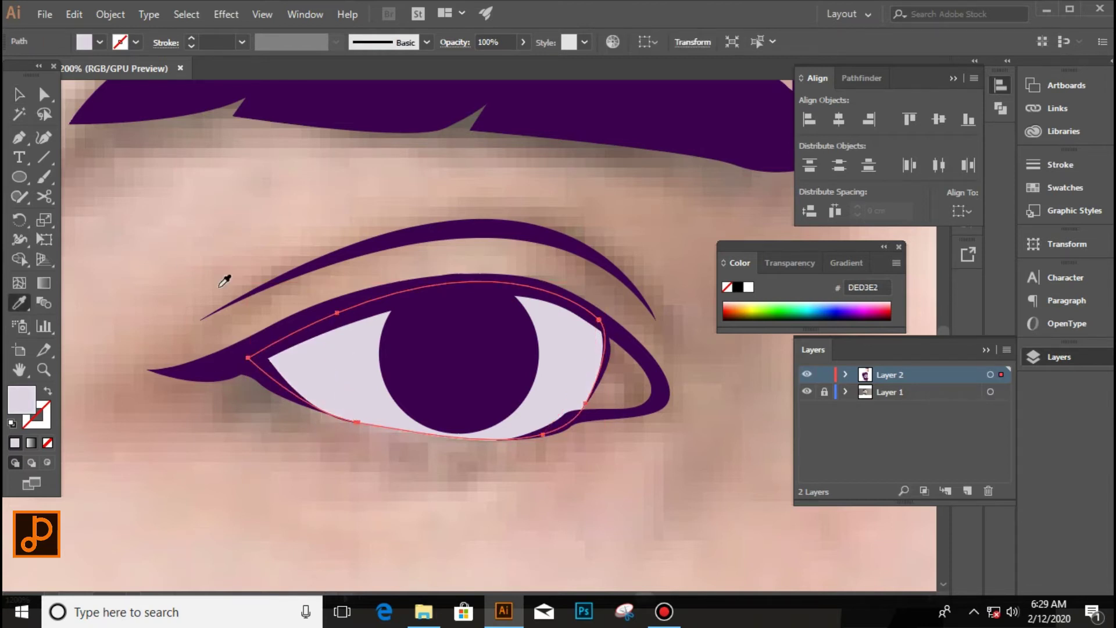
double_click(21, 399)
type("EEE7F2")
left_click(926, 216)
left_click(481, 488)
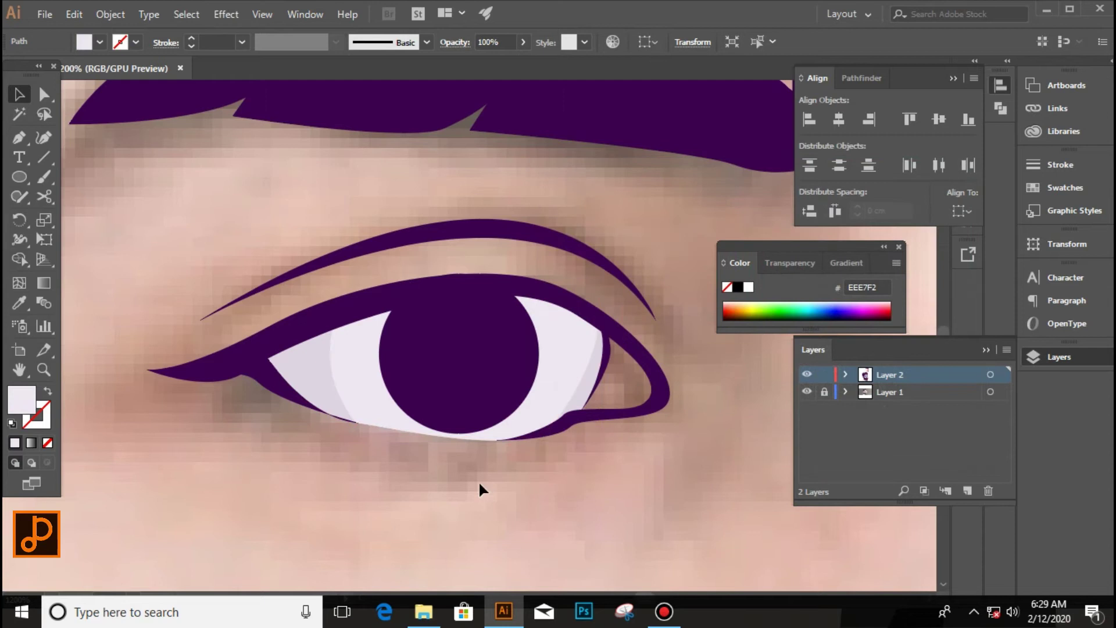
scroll(433, 497, "down", 4)
scroll(433, 499, "up", 4)
scroll(414, 457, "down", 1)
Step: Draw the tear-duct shape in the eye's inner corner and fill it pink F99595
scroll(469, 443, "up", 5)
key("p")
left_click(381, 263)
left_click(494, 383)
left_click_drag(357, 454, 331, 450)
left_click_drag(380, 264, 428, 340)
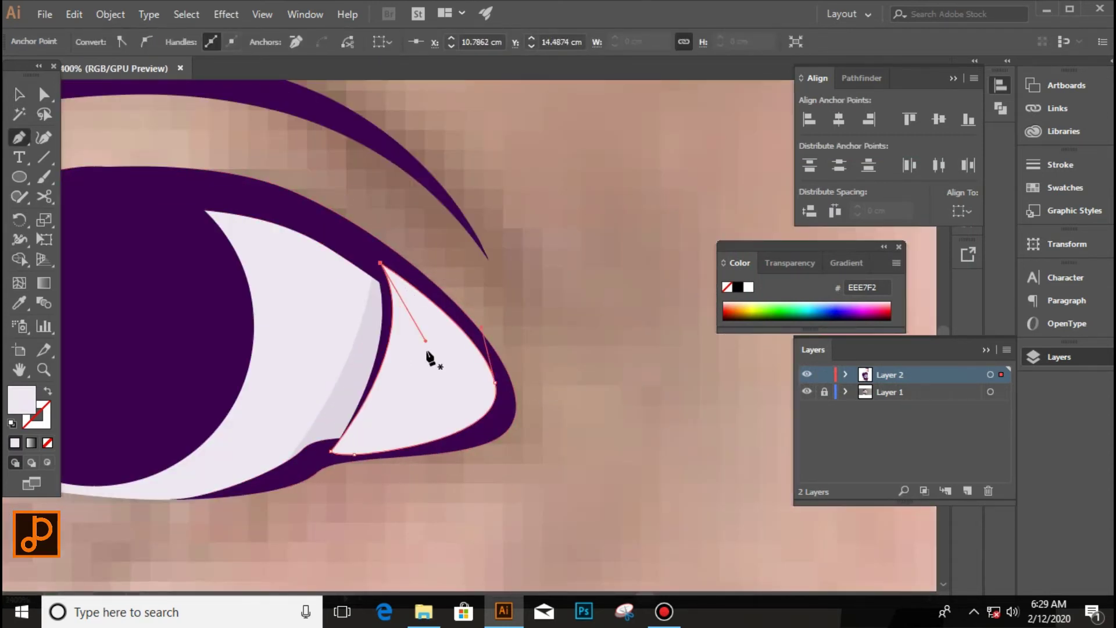
scroll(429, 358, "down", 2)
double_click(22, 400)
left_click_drag(768, 390, 753, 409)
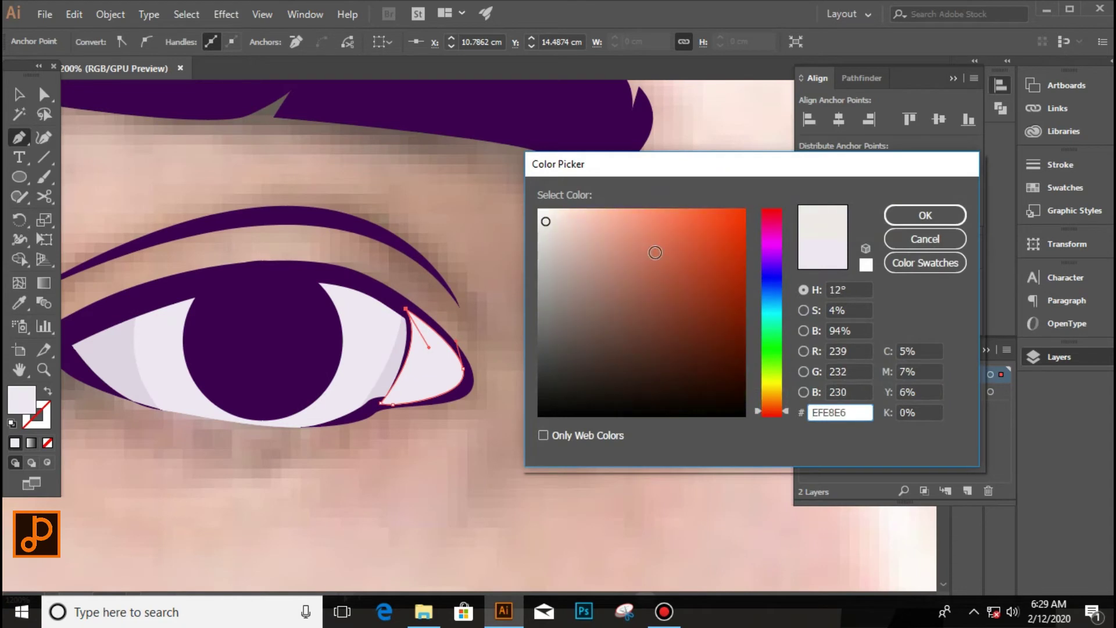
type("F99595")
key("Return")
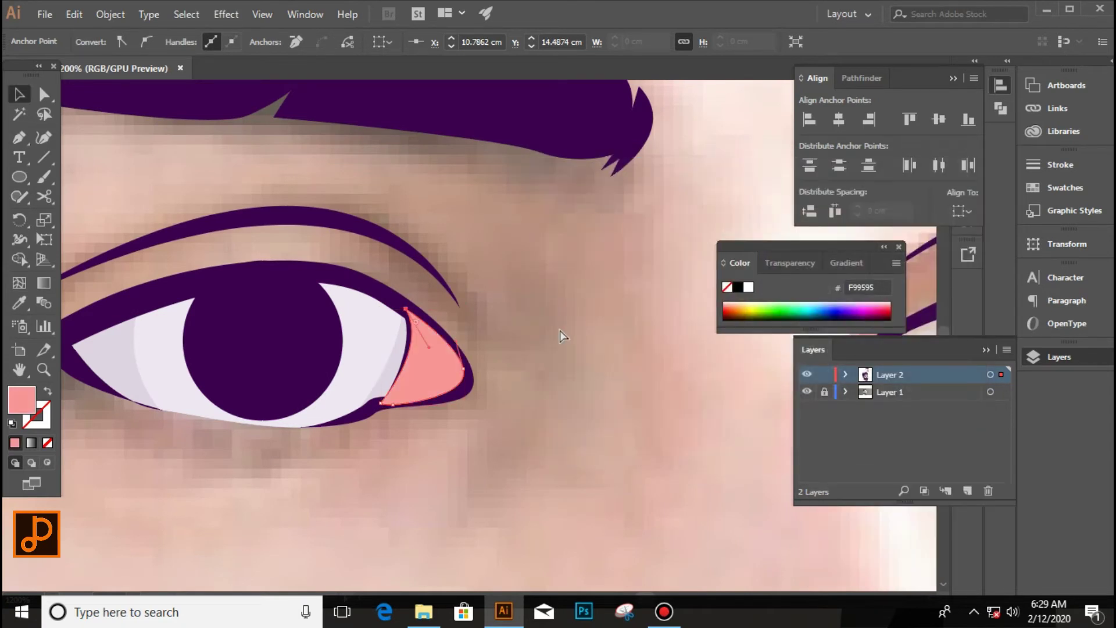
left_click(560, 330)
scroll(459, 453, "down", 3)
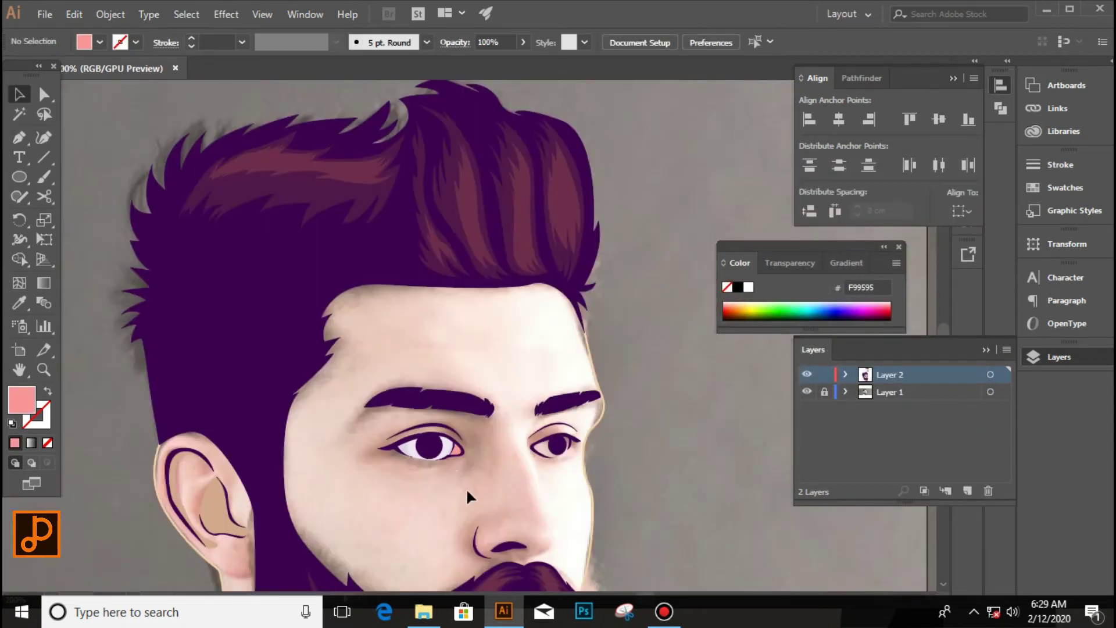
scroll(467, 474, "up", 5)
Step: Draw a smaller inner tear-duct shape and fill it darker pink D87575
key("p")
scroll(468, 470, "up", 1)
left_click(461, 359)
left_click_drag(513, 418, 456, 429)
left_click(462, 360)
key("v")
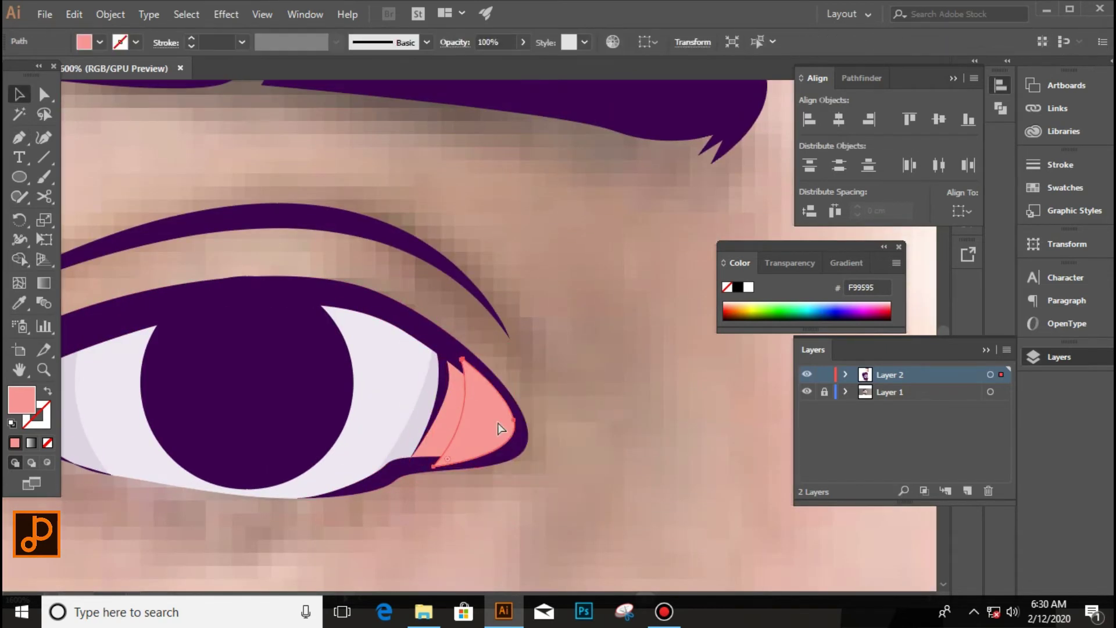
left_click(500, 429)
double_click(21, 399)
left_click(924, 215)
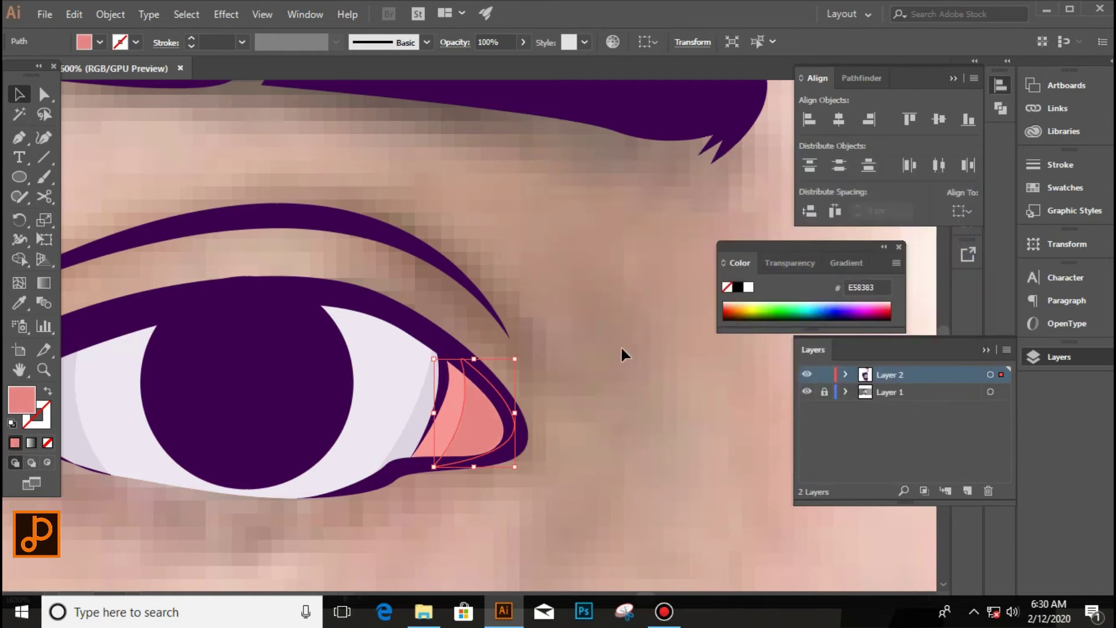
scroll(428, 421, "down", 3)
double_click(22, 399)
left_click(925, 215)
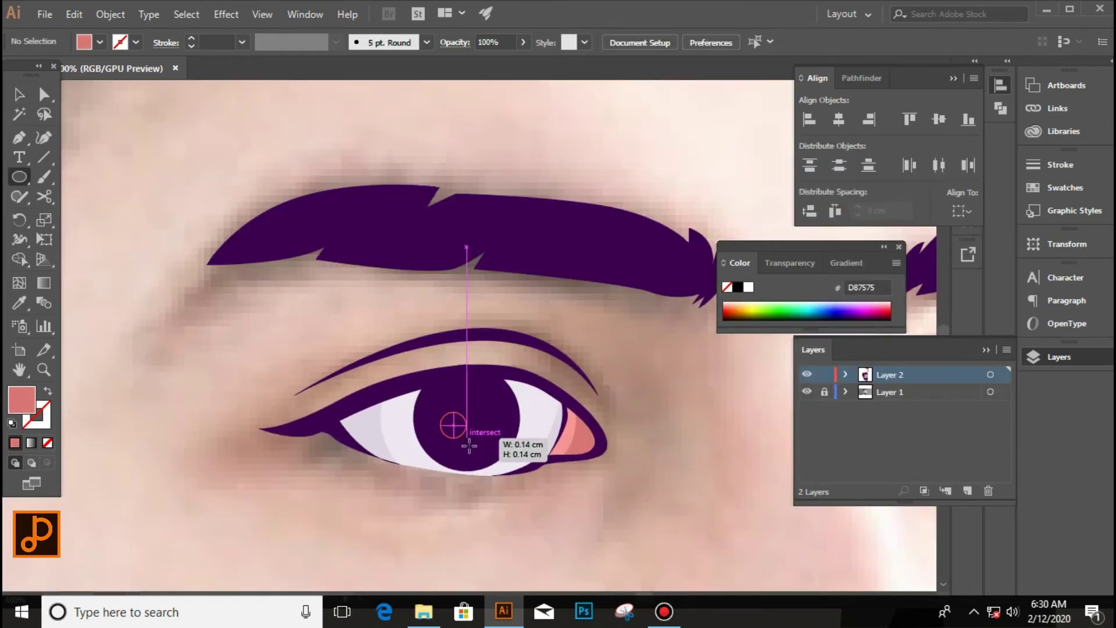
Step: Draw a small circle inside the iris and give it a cream gradient fill
left_click_drag(468, 446, 482, 462)
scroll(460, 443, "down", 3)
scroll(466, 420, "up", 5)
key("i")
left_click(349, 172)
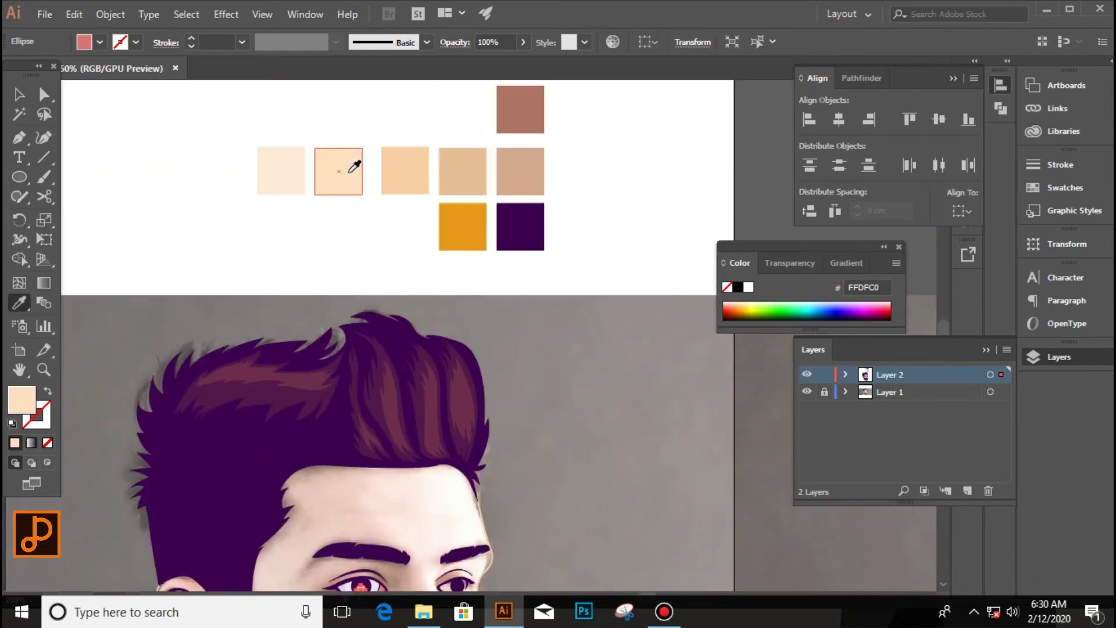
scroll(372, 507, "up", 5)
left_click(31, 443)
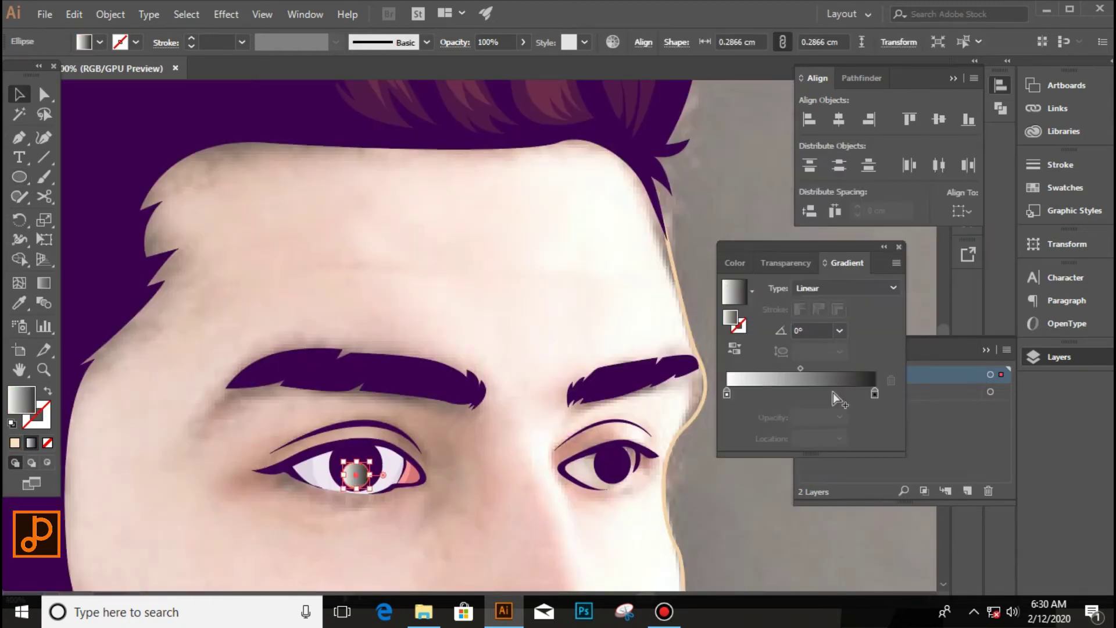
double_click(875, 393)
left_click(663, 480)
left_click(756, 459)
left_click(663, 451)
Step: Set the left gradient stop to cream and make the other stop 0% opacity
double_click(726, 392)
left_click(663, 480)
left_click(663, 451)
key("Return")
left_click(858, 221)
Step: Pull the circle's top anchor down into a glowing crescent along the iris's lower edge
key("g")
scroll(356, 471, "up", 2)
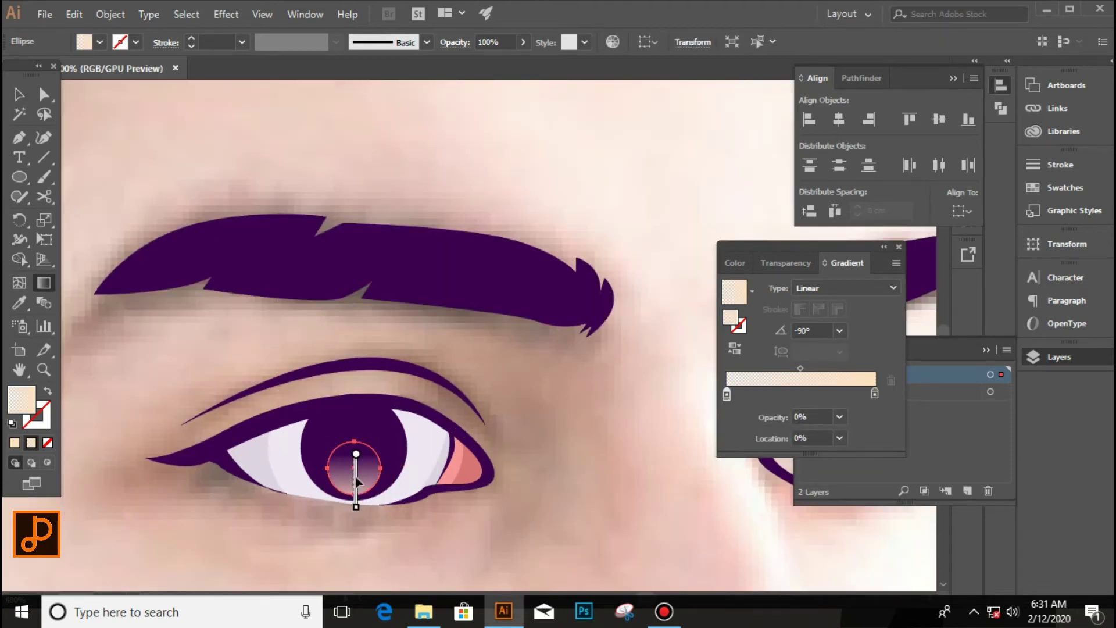
key("a")
scroll(356, 482, "up", 2)
left_click_drag(325, 430, 327, 537)
Step: Draw a small highlight ellipse on the iris above the glow
key("ctrl+shift+a")
key("l")
scroll(372, 511, "down", 5)
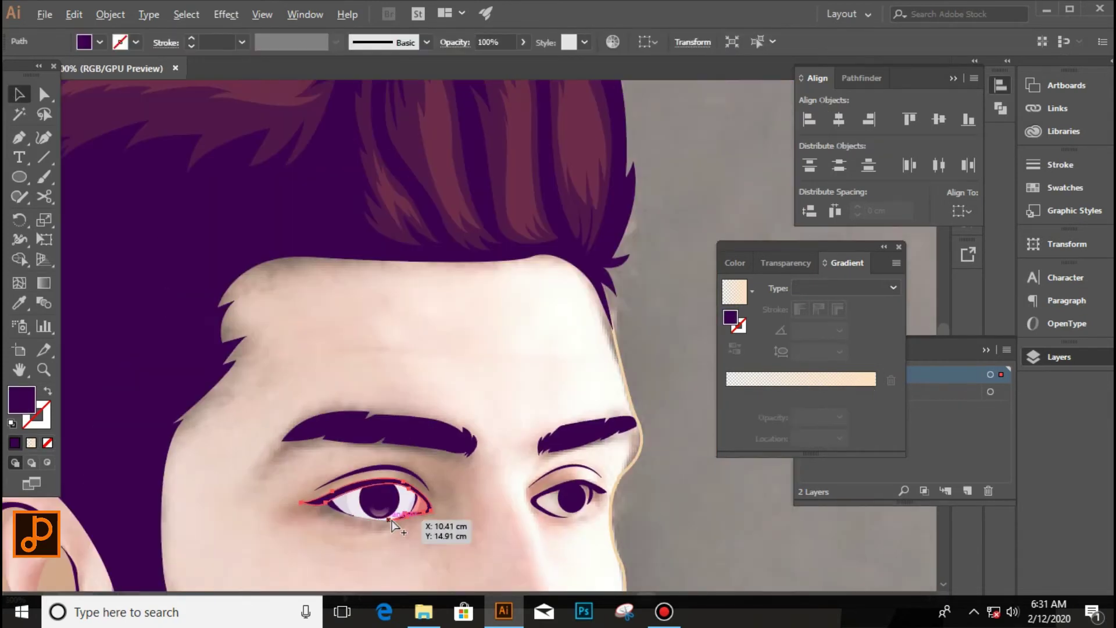
scroll(419, 482, "up", 3)
scroll(430, 483, "up", 2)
left_click_drag(406, 491, 449, 506)
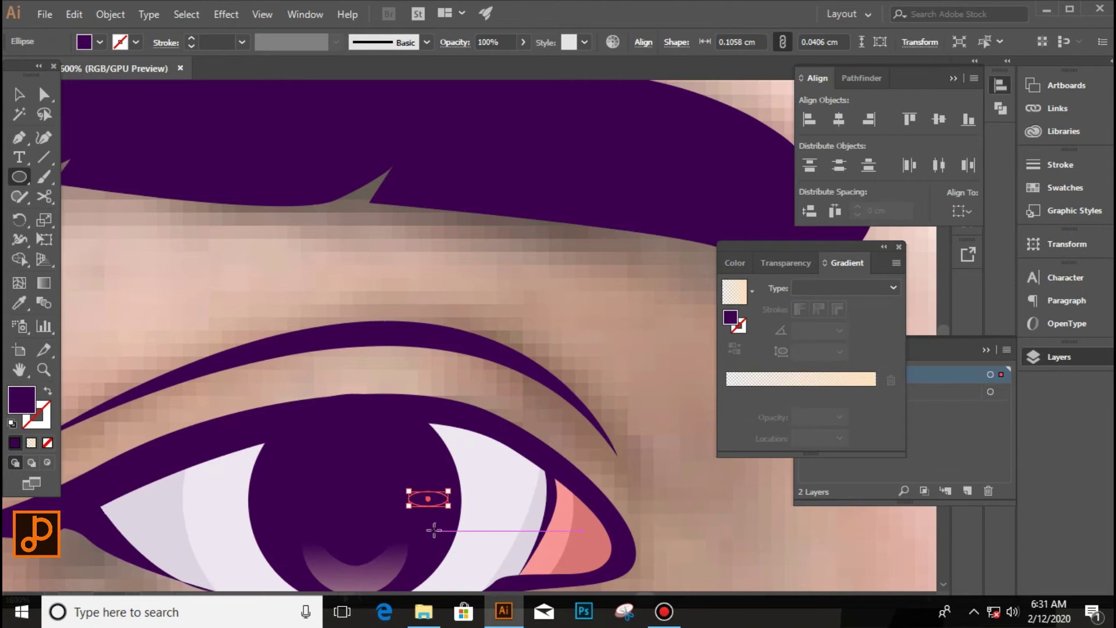
key("period")
key("v")
key("ctrl+shift+a")
scroll(505, 290, "down", 3)
scroll(585, 437, "down", 2)
scroll(585, 437, "down", 1)
scroll(544, 398, "up", 5)
key("p")
scroll(541, 394, "up", 2)
Step: Outline the right eye white as a closed pen path
left_click_drag(560, 299, 633, 280)
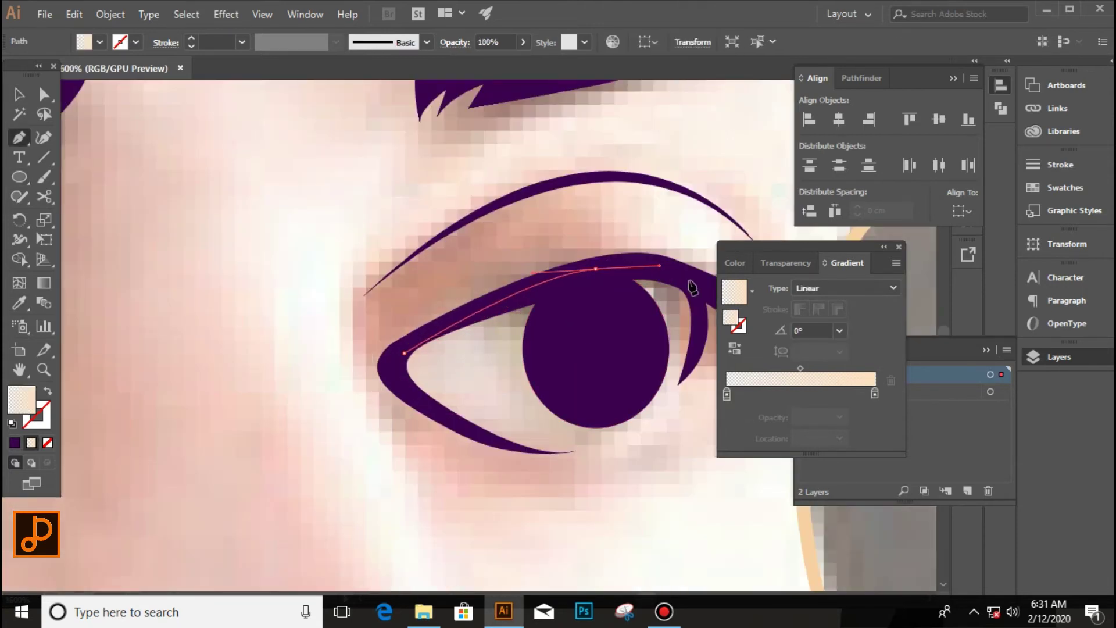
left_click_drag(677, 384, 686, 386)
left_click(572, 451)
scroll(583, 444, "up", 2)
left_click(250, 325)
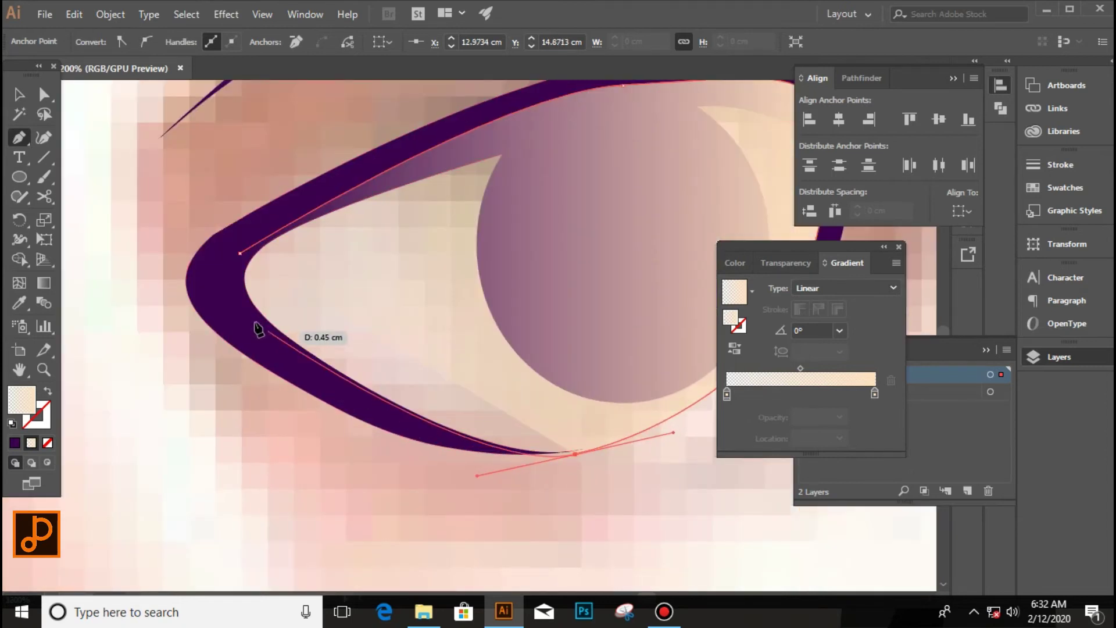
scroll(567, 473, "up", 3)
left_click(568, 473)
scroll(523, 479, "down", 4)
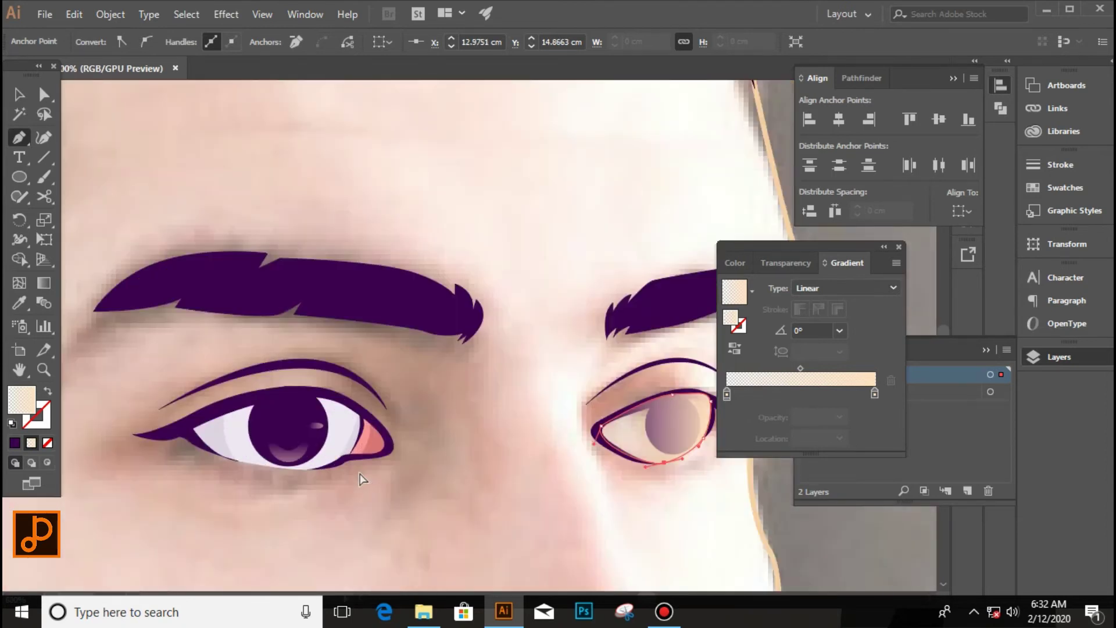
Step: Fill the right eye white with the left eye's pale greyish-lavender colour
key("i")
left_click(351, 421)
left_click(218, 434)
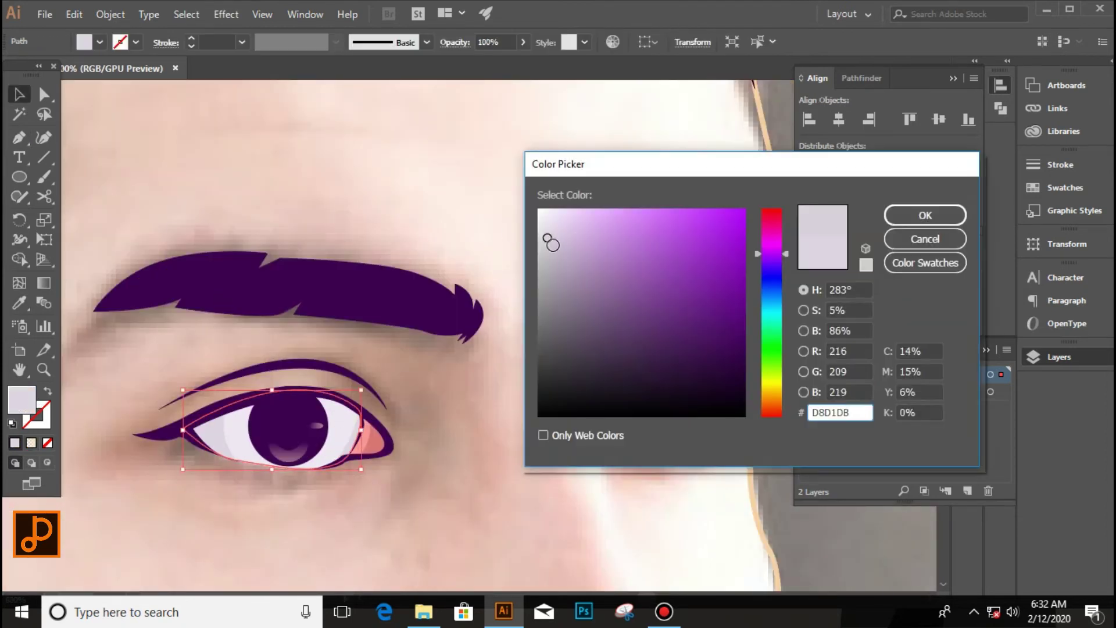
key("Return")
scroll(517, 299, "down", 3)
key("i")
scroll(265, 395, "up", 4)
left_click(264, 396)
key("v")
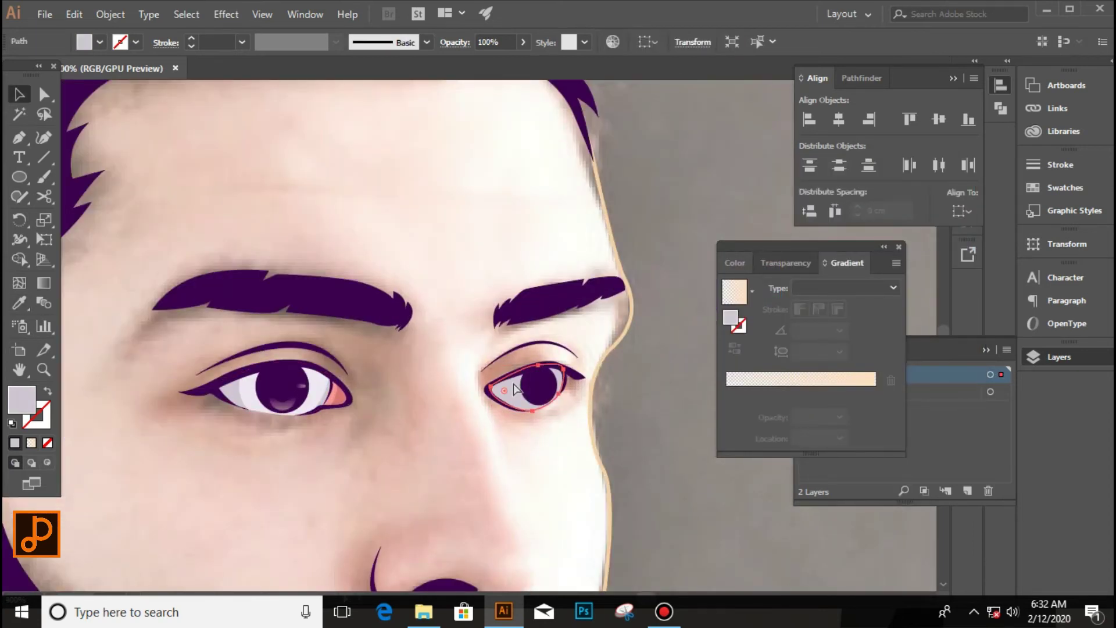
Step: Draw a dark purple inner-corner shape for the right eye
key("p")
scroll(593, 418, "up", 3)
scroll(491, 369, "up", 3)
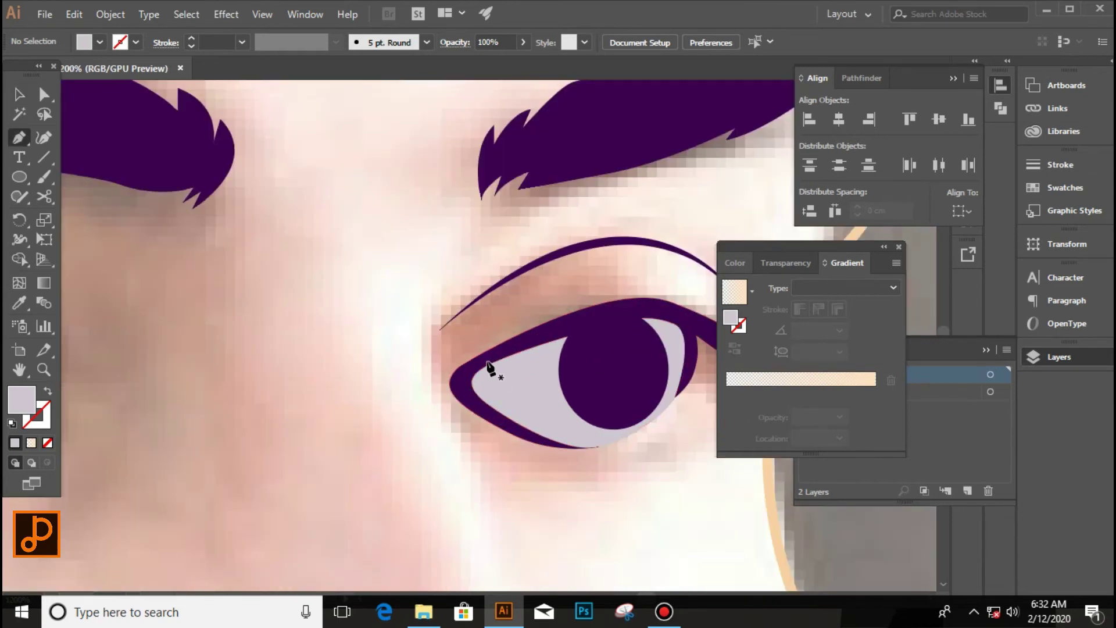
scroll(491, 369, "up", 3)
left_click(495, 348)
left_click_drag(502, 395, 516, 408)
left_click_drag(495, 347, 516, 347)
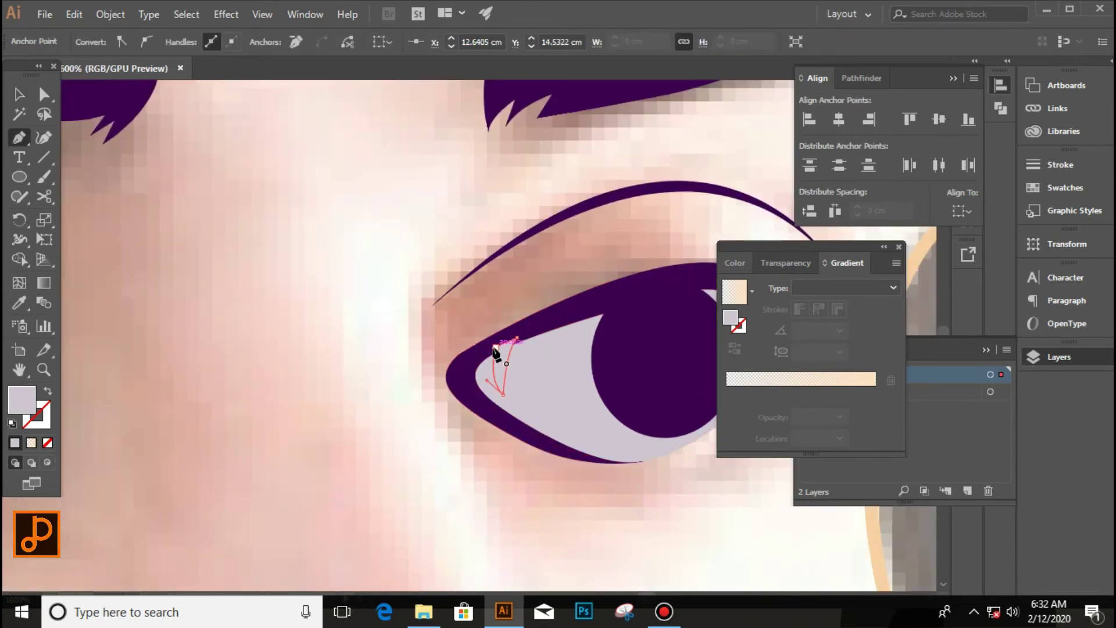
left_click(495, 348)
key("i")
left_click(438, 325)
Step: Reshape the corner shape's bottom anchor and top curve
scroll(498, 378, "up", 3)
left_click_drag(498, 393, 475, 412)
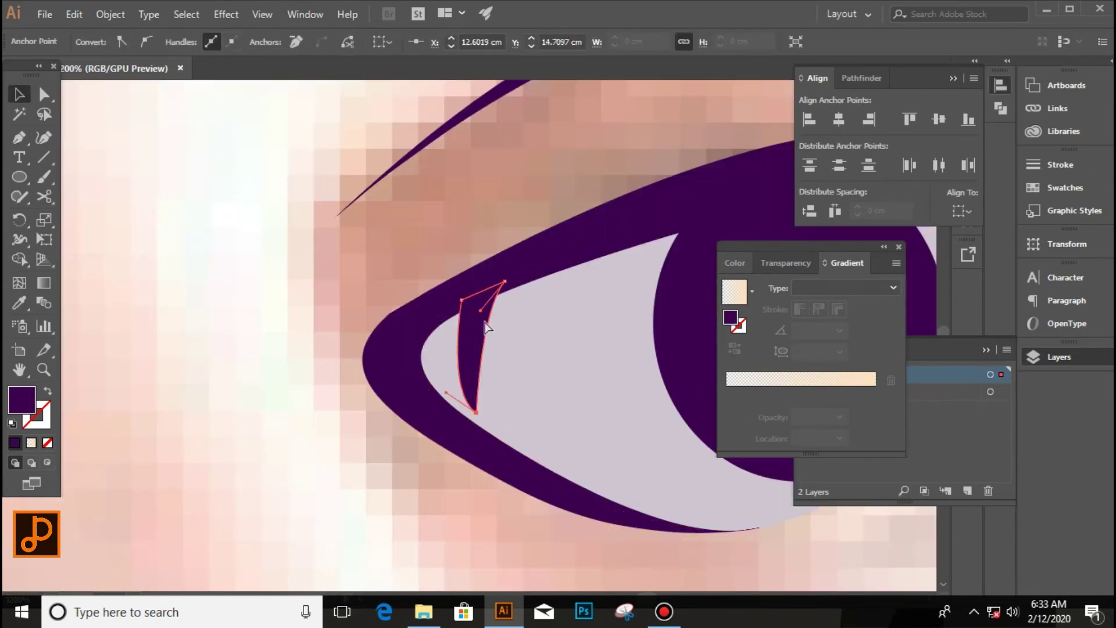
left_click(477, 347)
left_click_drag(500, 293, 476, 332)
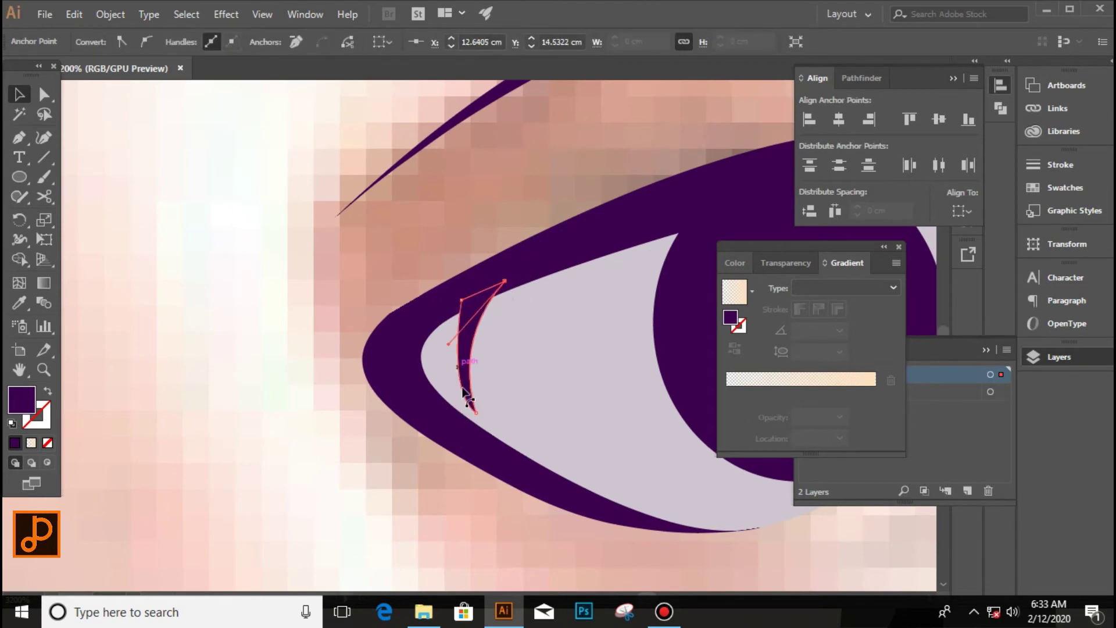
left_click_drag(495, 291, 496, 285)
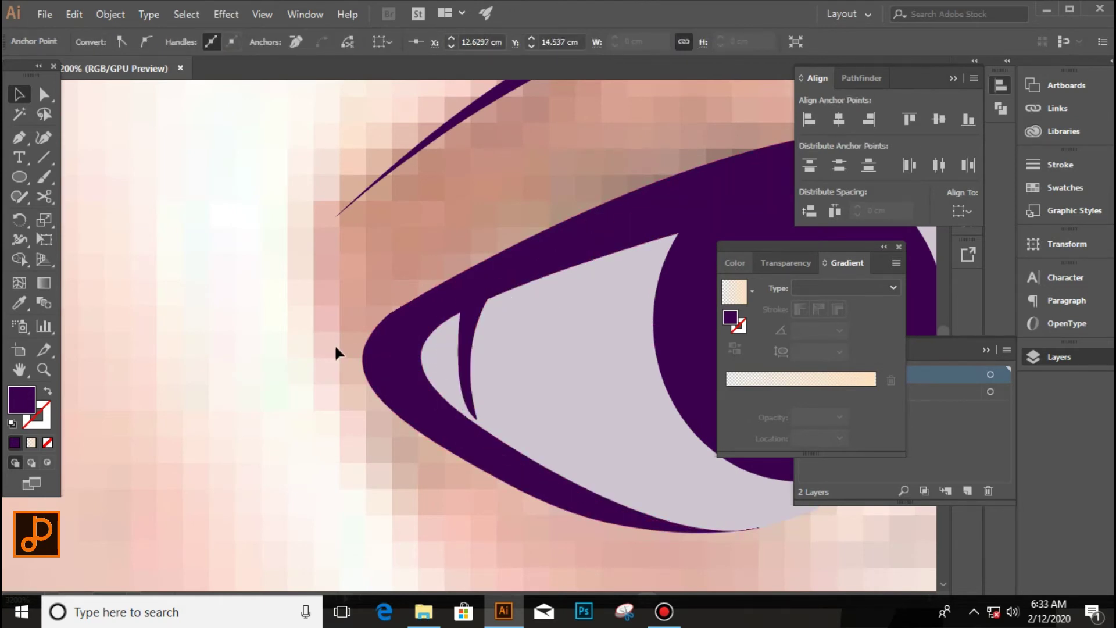
Step: Complete the pink tear duct path in the eye's inner corner
scroll(336, 353, "down", 3)
scroll(398, 386, "up", 3)
key("p")
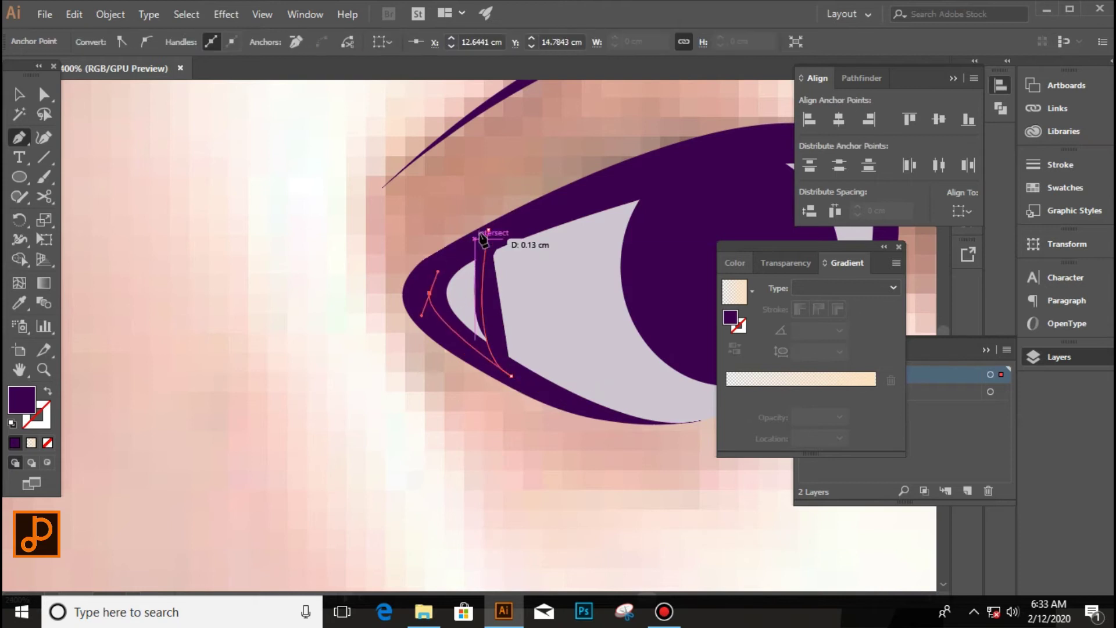
left_click(484, 234)
scroll(485, 234, "down", 3)
scroll(507, 309, "up", 3)
key("ctrl+shift+a")
scroll(506, 308, "down", 3)
scroll(399, 386, "up", 2)
Step: Add an eye-white coloured ellipse over the right eye, placed behind the pupil
left_click_drag(476, 401, 486, 369)
scroll(486, 369, "up", 2)
scroll(488, 299, "down", 2)
key("i")
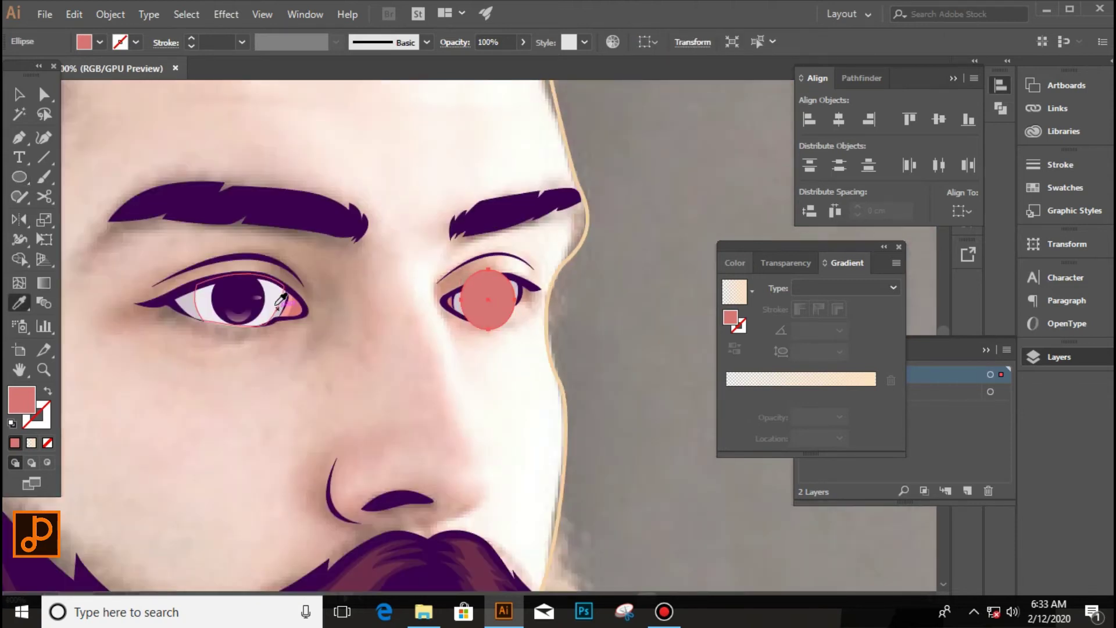
left_click(278, 305)
key("v")
scroll(486, 306, "up", 2)
key("ctrl+bracketleft")
Step: Trim away the ellipse's part above the eye with Shape Builder
left_click(462, 319, "shift")
key("shift+m")
left_click(484, 241, "alt")
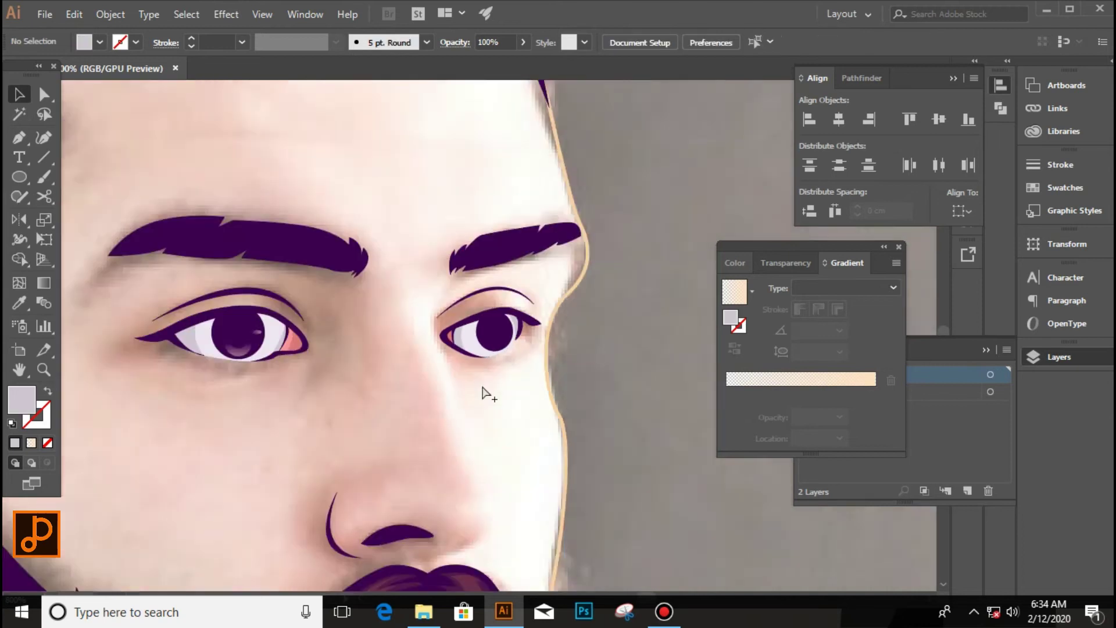
scroll(488, 325, "down", 3)
key("v")
scroll(514, 344, "up", 4)
scroll(542, 319, "up", 2)
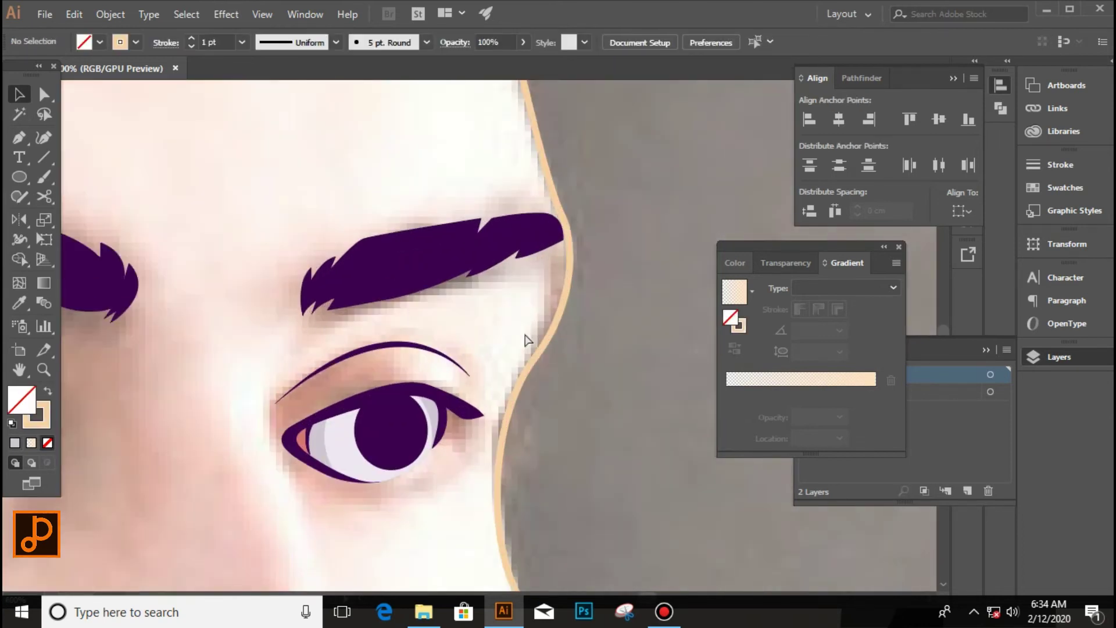
scroll(537, 354, "down", 3)
Step: Give the head shape a peach fill with no outline, then select the iris gradient glow
key("shift+x")
key("ctrl+shift+a")
scroll(487, 411, "up", 3)
scroll(487, 410, "down", 3)
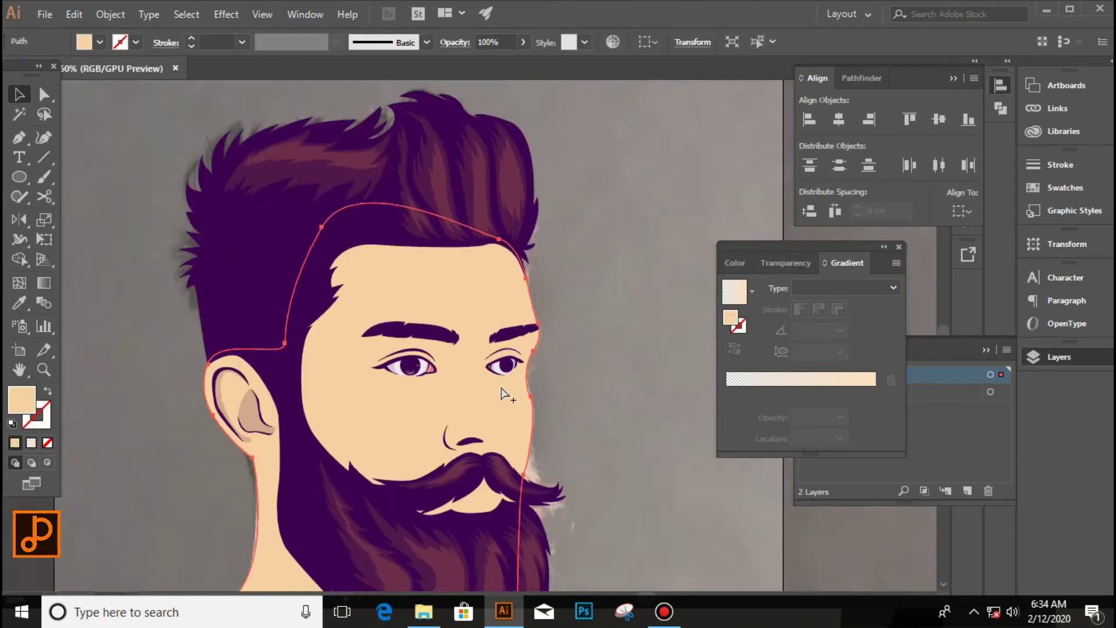
scroll(543, 391, "up", 2)
scroll(523, 348, "up", 2)
scroll(507, 294, "up", 2)
scroll(508, 295, "down", 2)
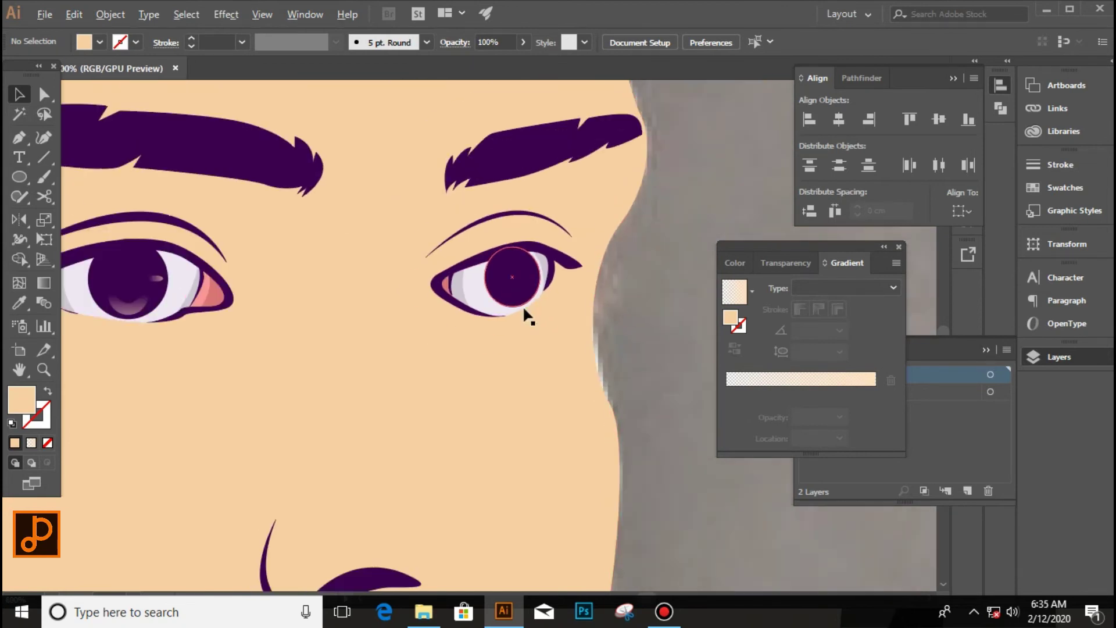
left_click(523, 301)
scroll(526, 298, "up", 2)
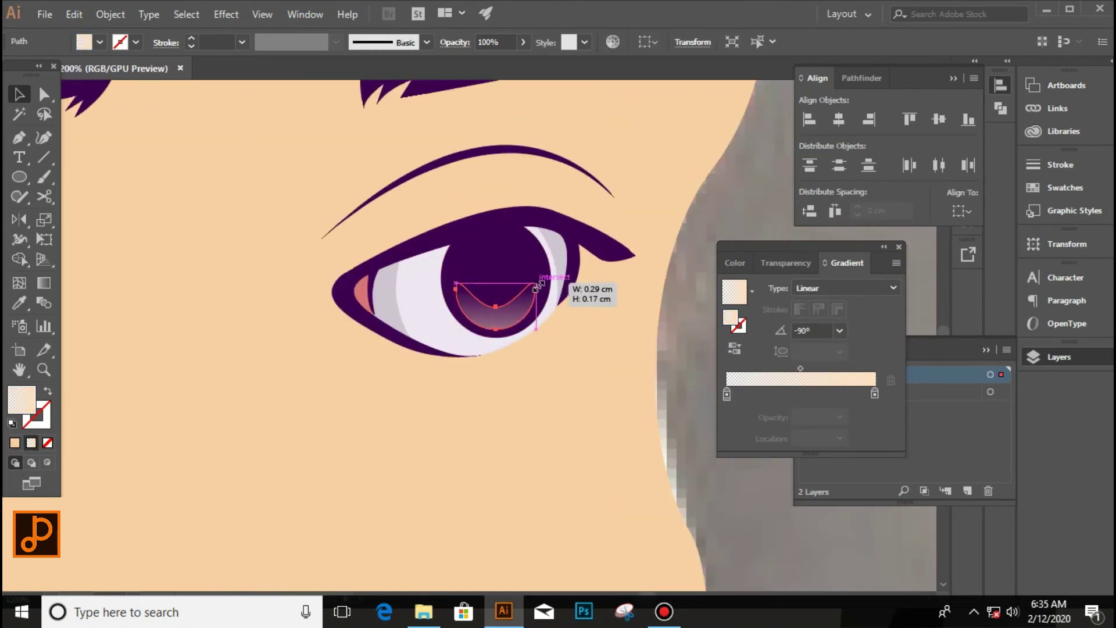
scroll(657, 366, "down", 2)
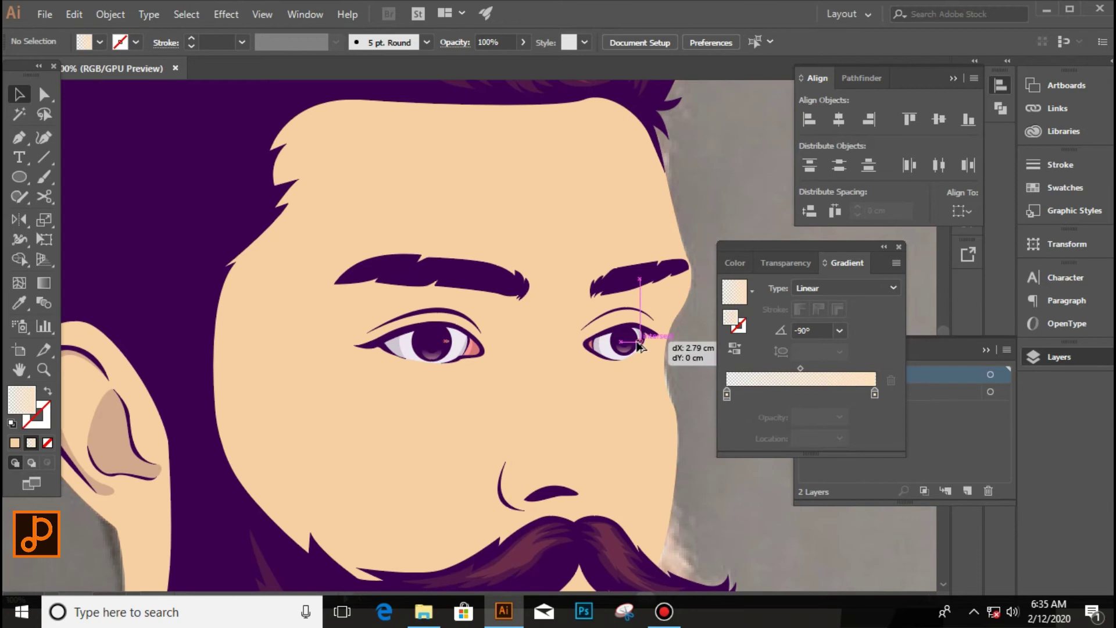
scroll(657, 377, "down", 2)
scroll(686, 367, "down", 1)
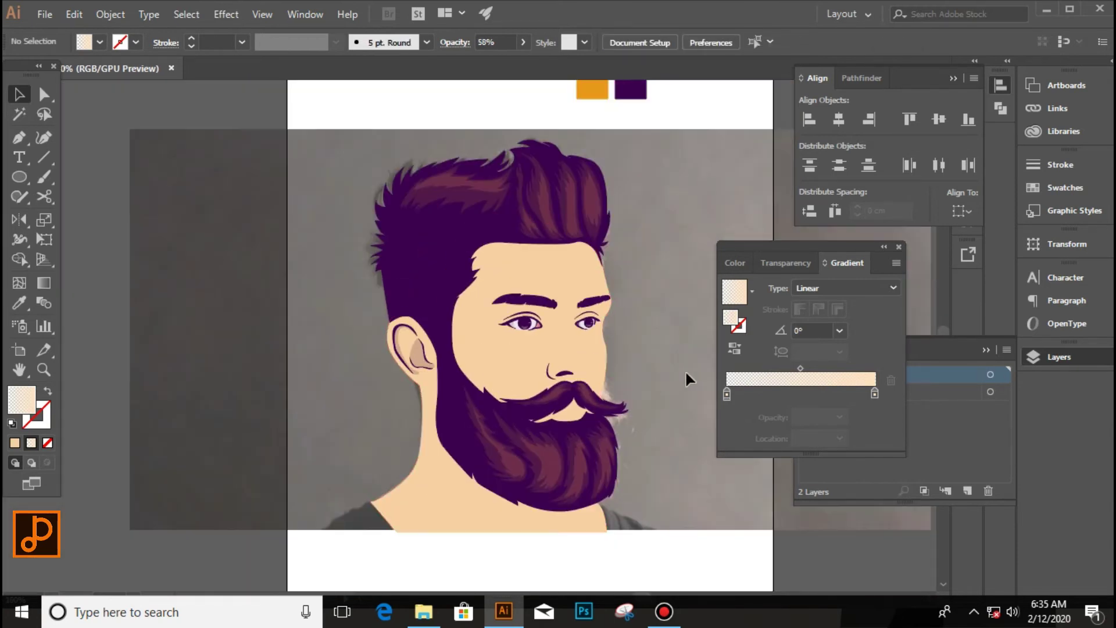
Step: Draw a skin-tone crease curve above the left eye's upper lid
key("p")
scroll(511, 337, "up", 3)
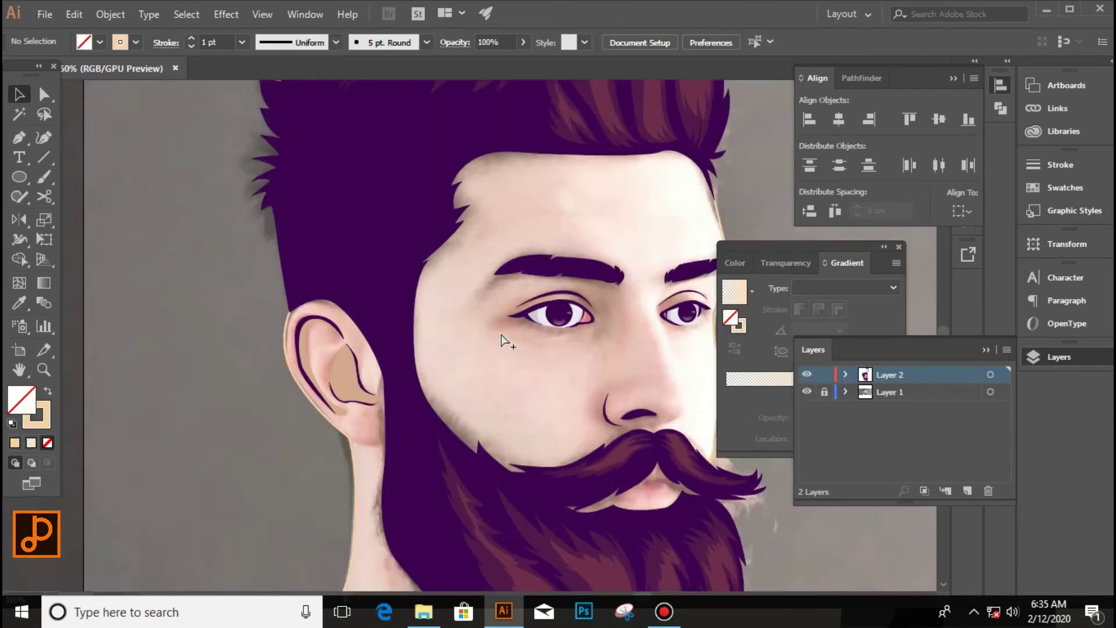
scroll(428, 325, "up", 2)
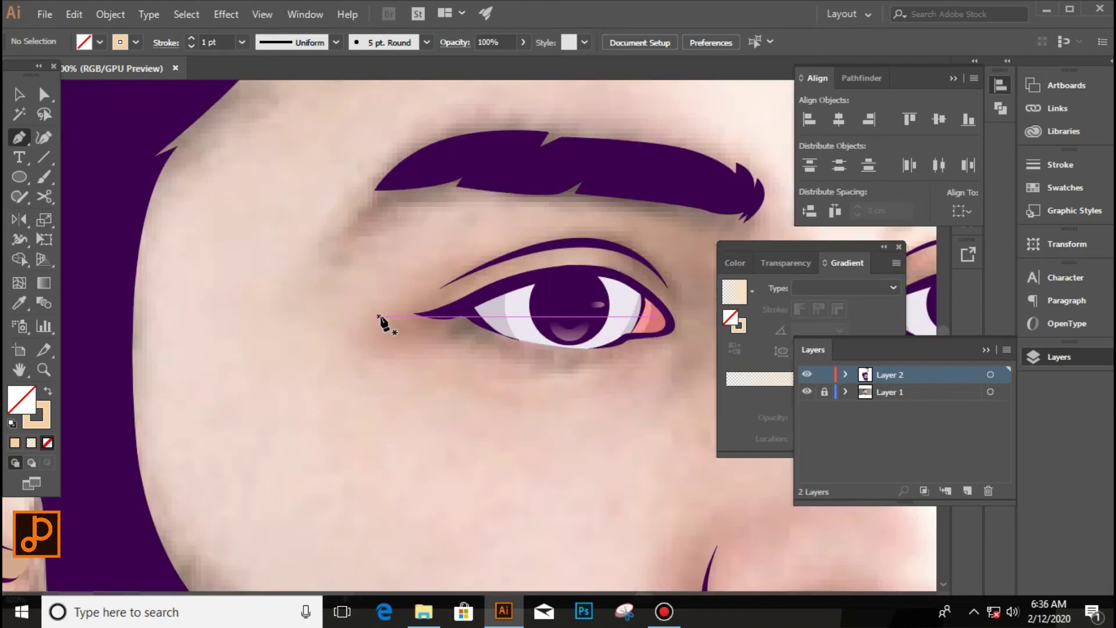
scroll(593, 283, "down", 1)
left_click_drag(671, 295, 731, 355)
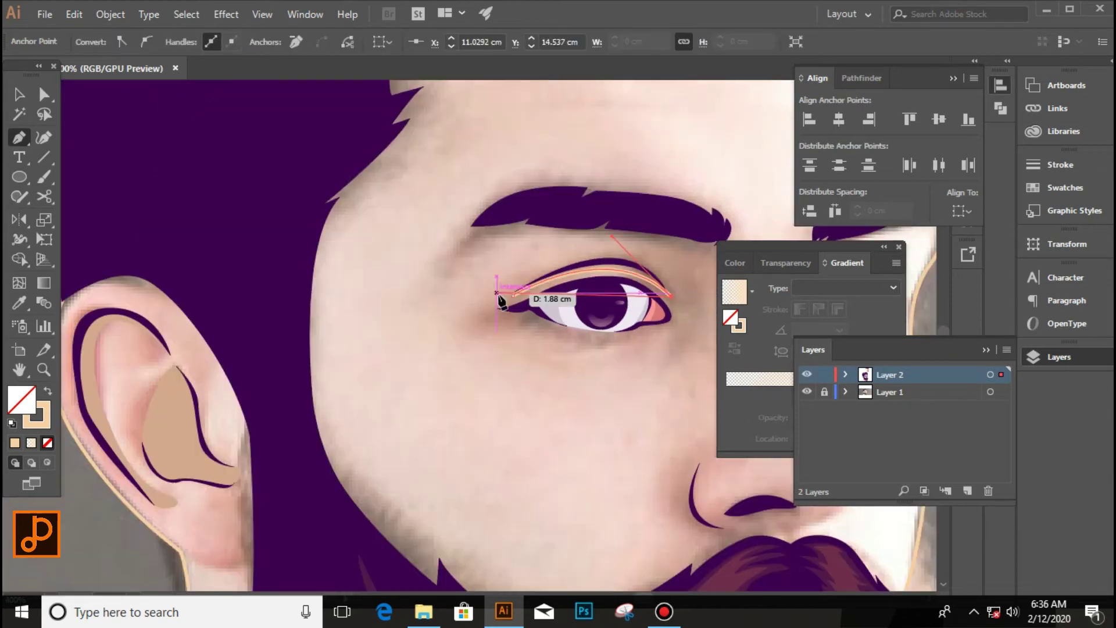
scroll(473, 319, "up", 2)
scroll(429, 313, "up", 2)
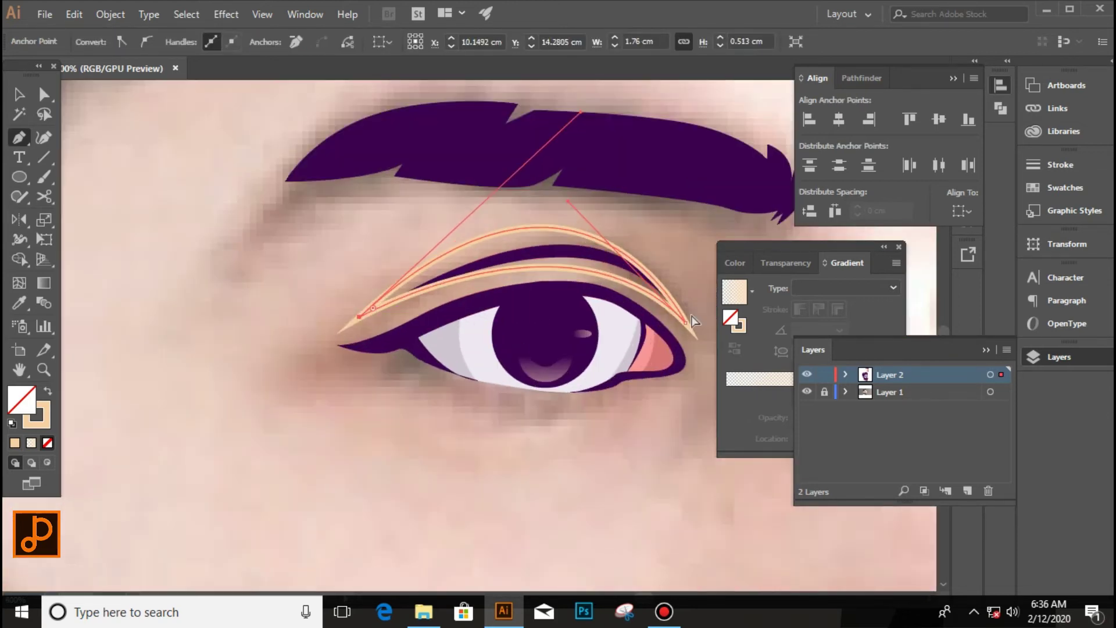
left_click_drag(592, 217, 605, 137)
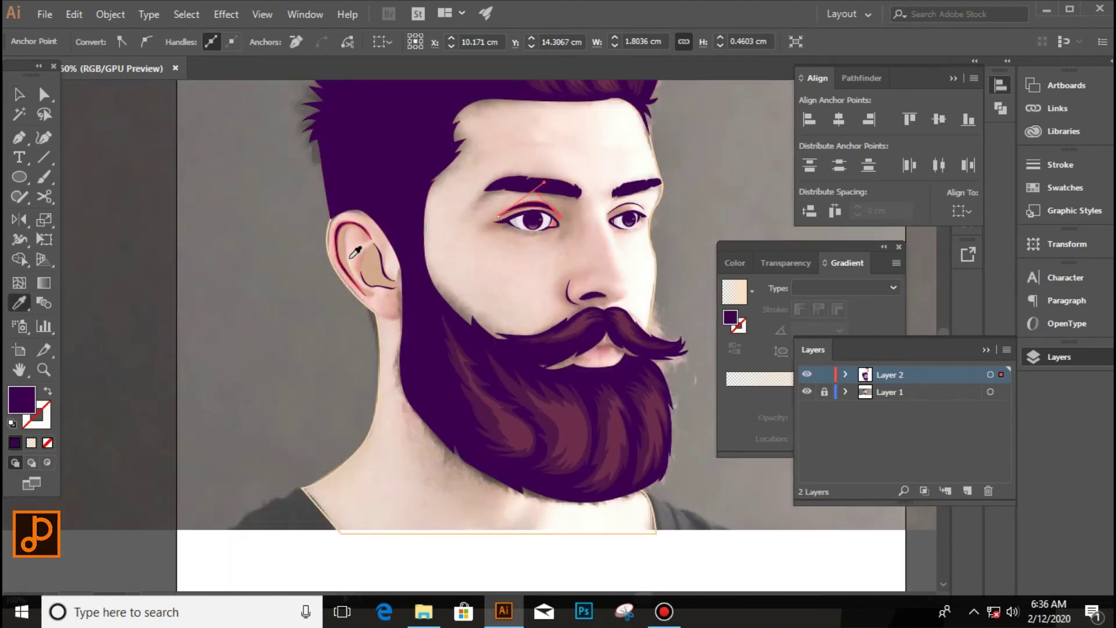
left_click(355, 251)
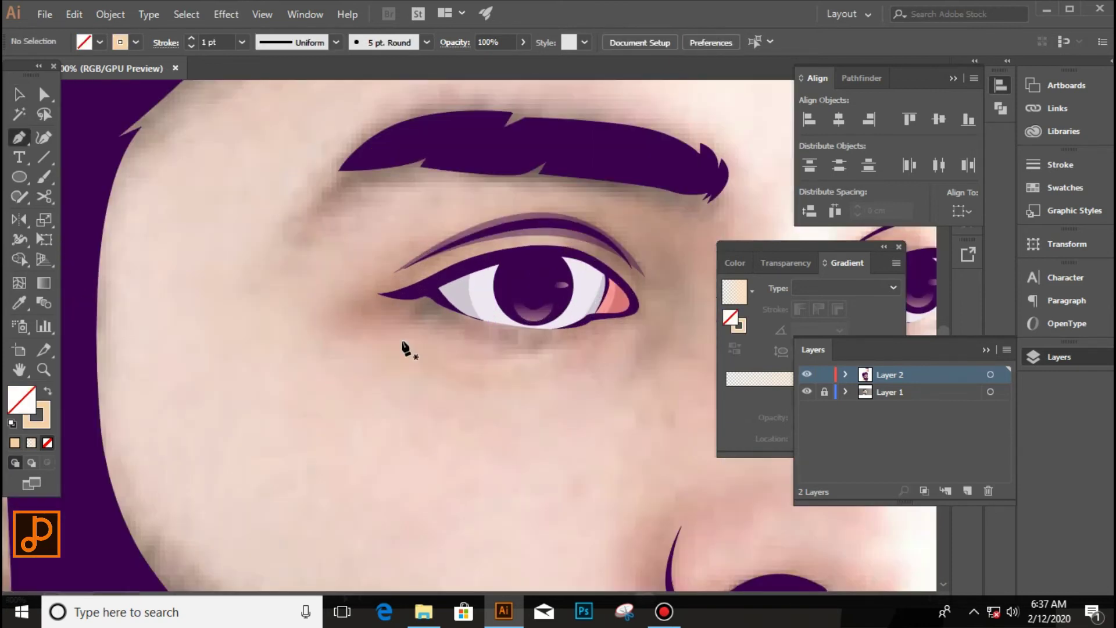
Step: Draw the eye-socket shadow shape around the left eye and fill it with tan skin colour
left_click_drag(568, 346, 597, 340)
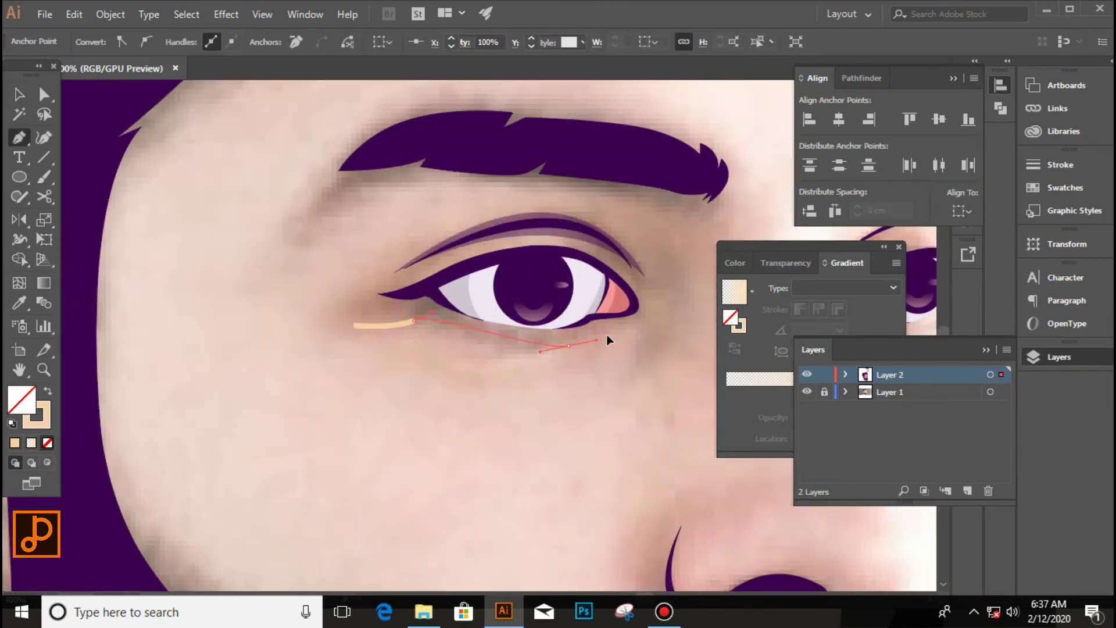
left_click(631, 365)
scroll(670, 266, "up", 1)
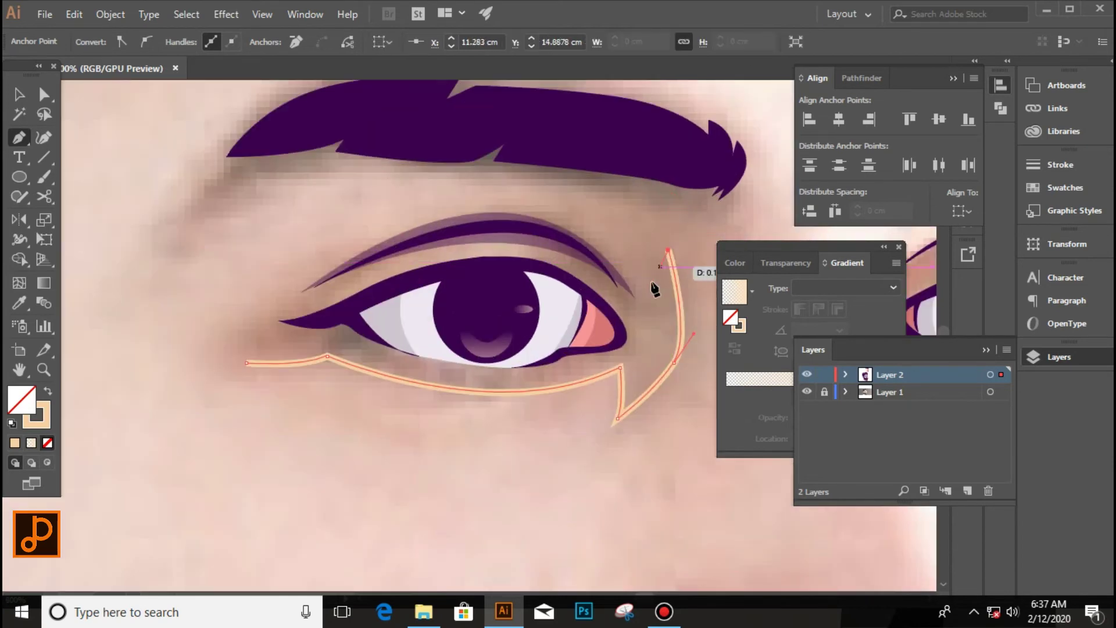
left_click(655, 289)
scroll(655, 289, "down", 1)
left_click_drag(425, 254, 250, 329)
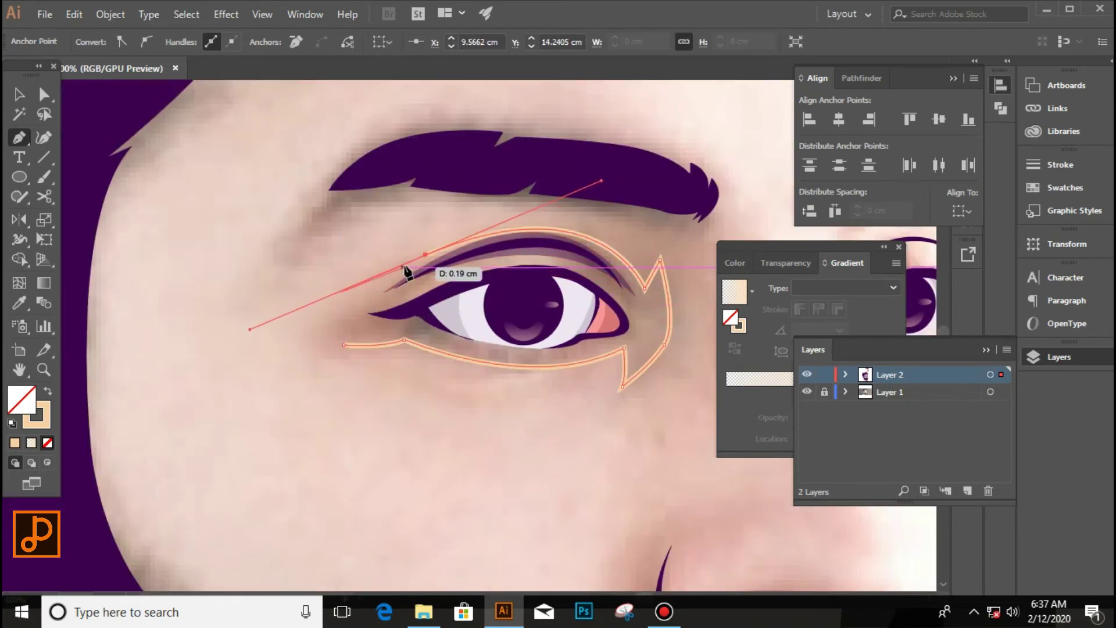
left_click(326, 323)
scroll(378, 372, "down", 1)
scroll(381, 375, "up", 2)
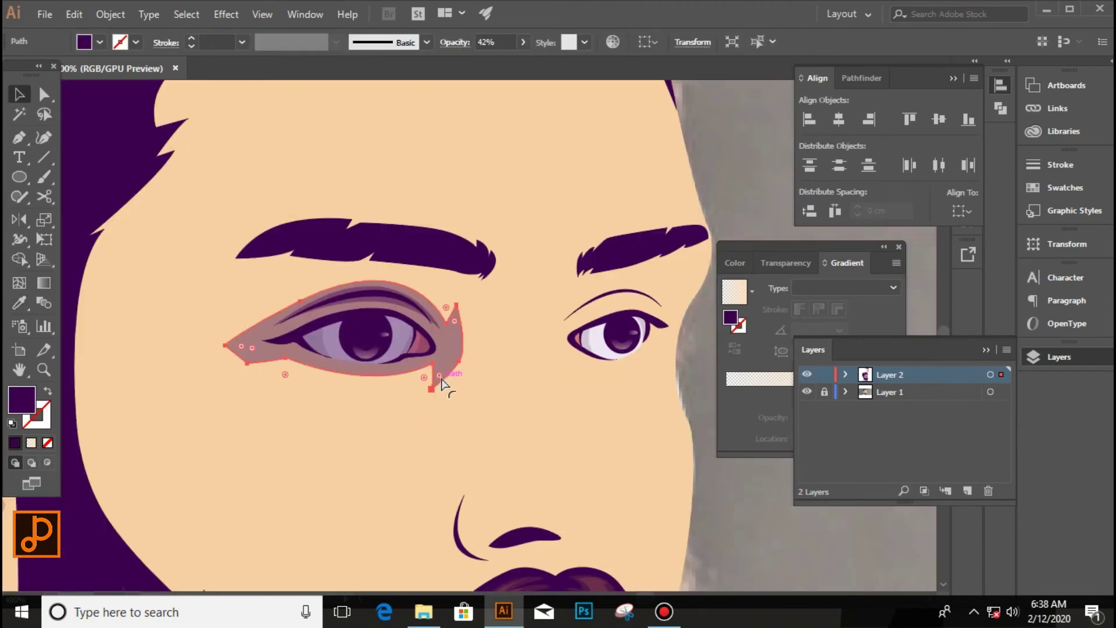
key("i")
left_click(448, 391)
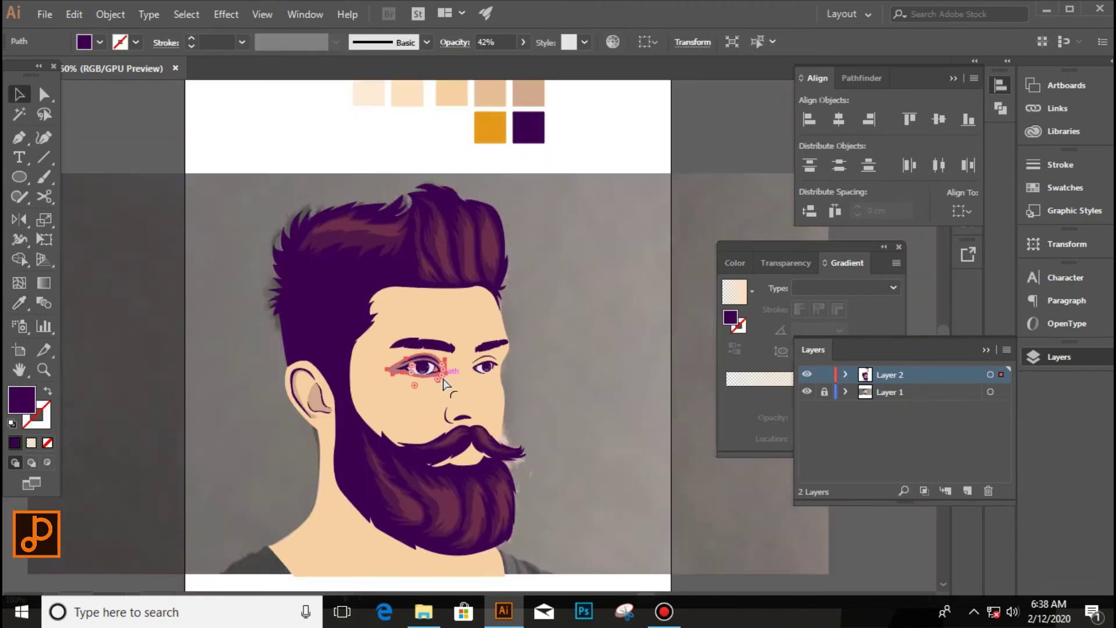
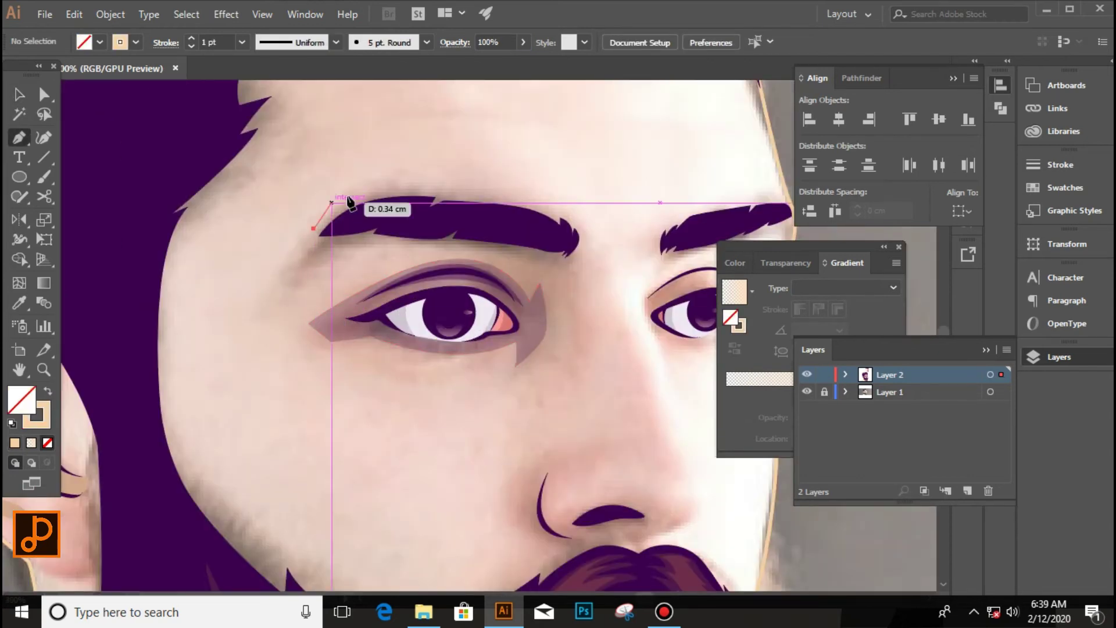
Step: Trace the shading outline from the brow down the side of the nose and around the nostril
left_click_drag(361, 187, 370, 183)
scroll(690, 498, "down", 2)
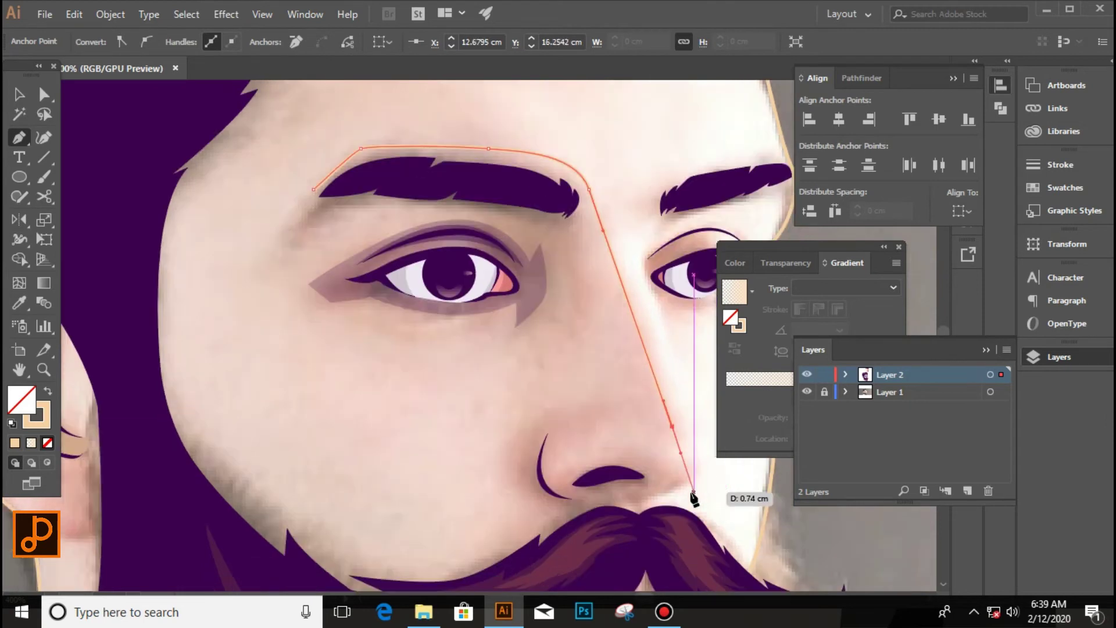
scroll(635, 498, "up", 2)
left_click_drag(593, 460, 584, 465)
scroll(584, 465, "down", 2)
scroll(598, 460, "up", 2)
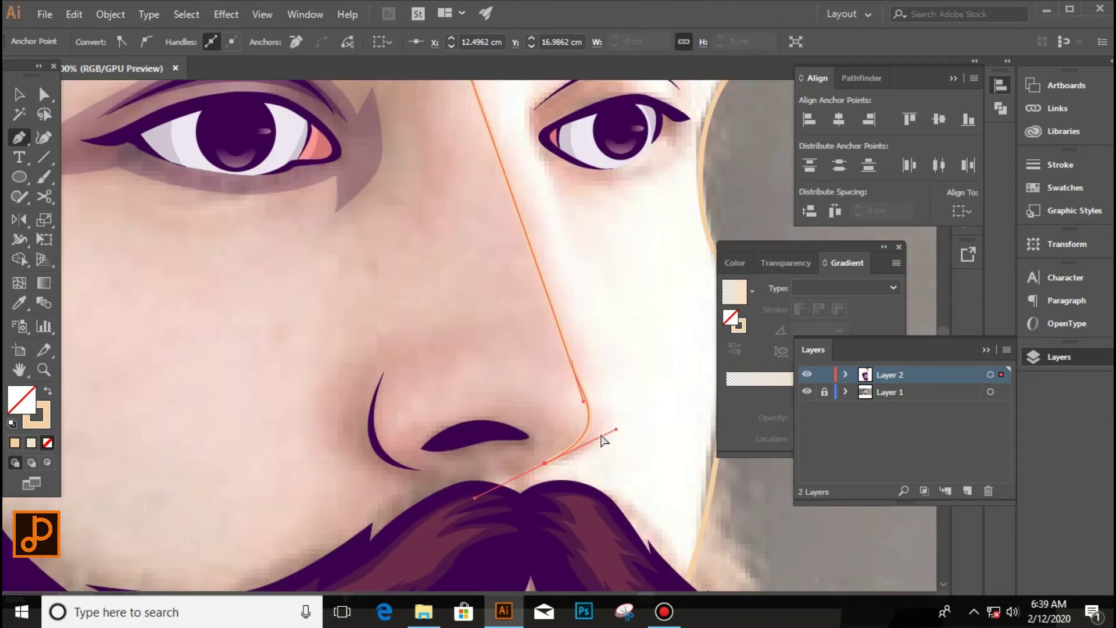
left_click_drag(432, 507, 411, 525)
left_click_drag(341, 421, 356, 358)
scroll(352, 356, "down", 3)
scroll(398, 307, "up", 1)
scroll(511, 379, "down", 1)
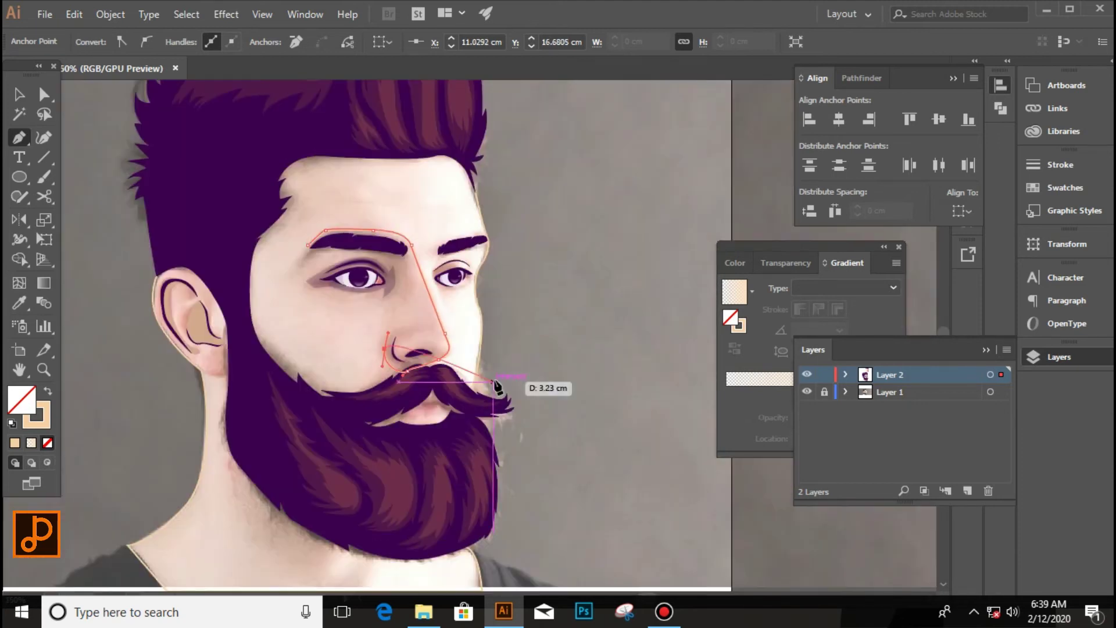
scroll(381, 315, "up", 1)
scroll(381, 316, "up", 2)
left_click_drag(391, 431, 397, 397)
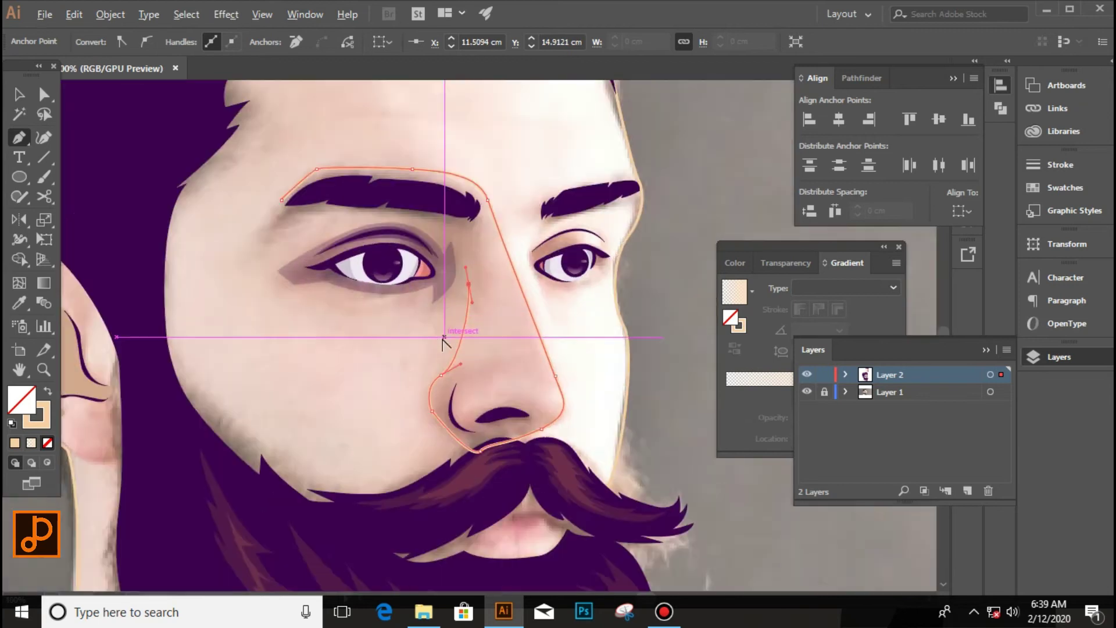
Step: Carry the outline up the inner nose and around the brow, closing it at the brow's end
left_click_drag(478, 265, 475, 242)
scroll(410, 182, "right", 2)
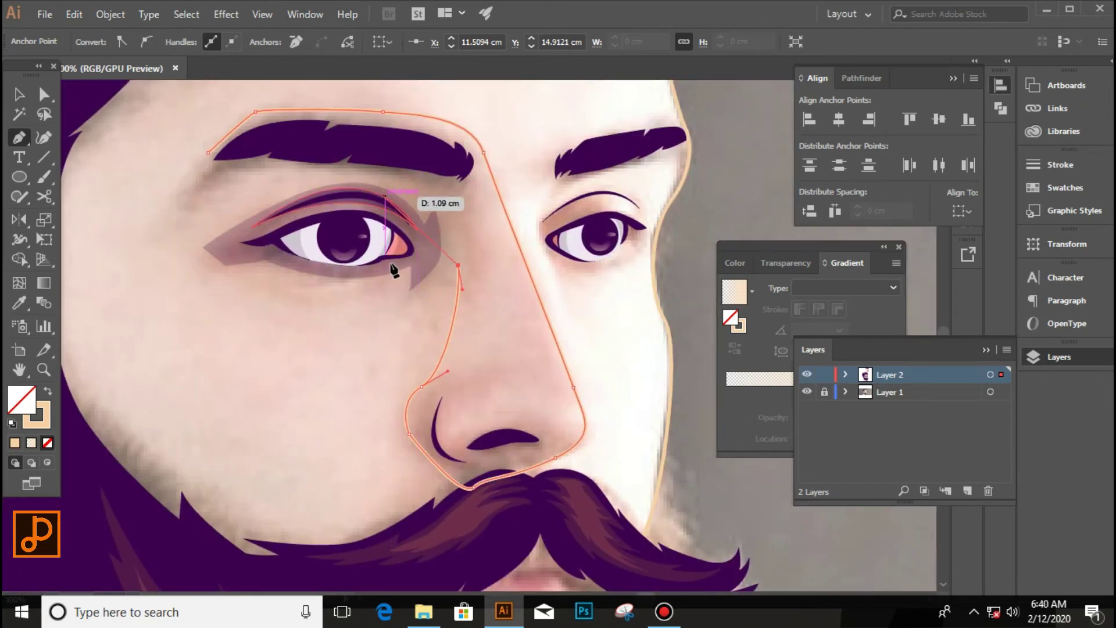
left_click_drag(430, 191, 431, 185)
left_click_drag(198, 199, 199, 186)
left_click(208, 153)
scroll(208, 152, "down", 3)
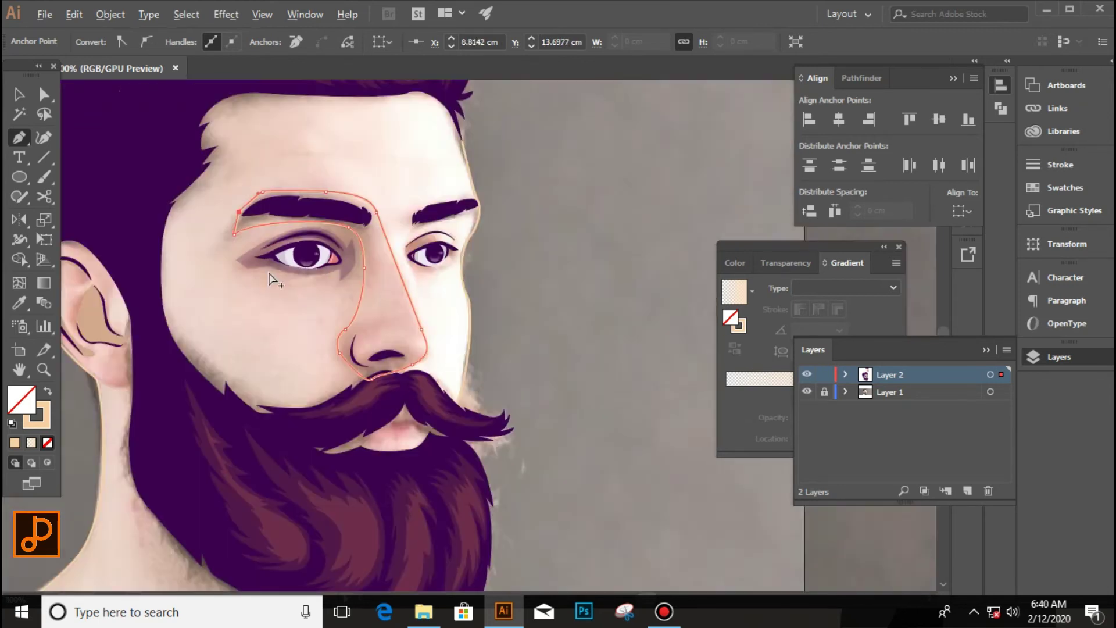
scroll(362, 319, "up", 2)
left_click(141, 203)
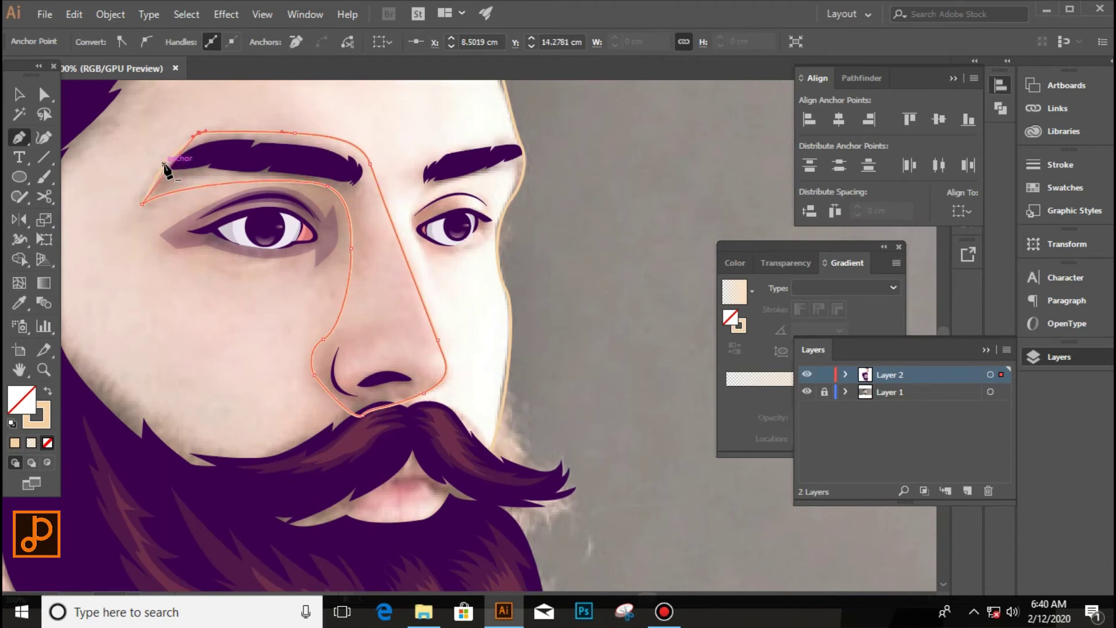
Step: Bow the nose segment outward to fit and give the shading shape a tan fill
scroll(329, 370, "up", 2)
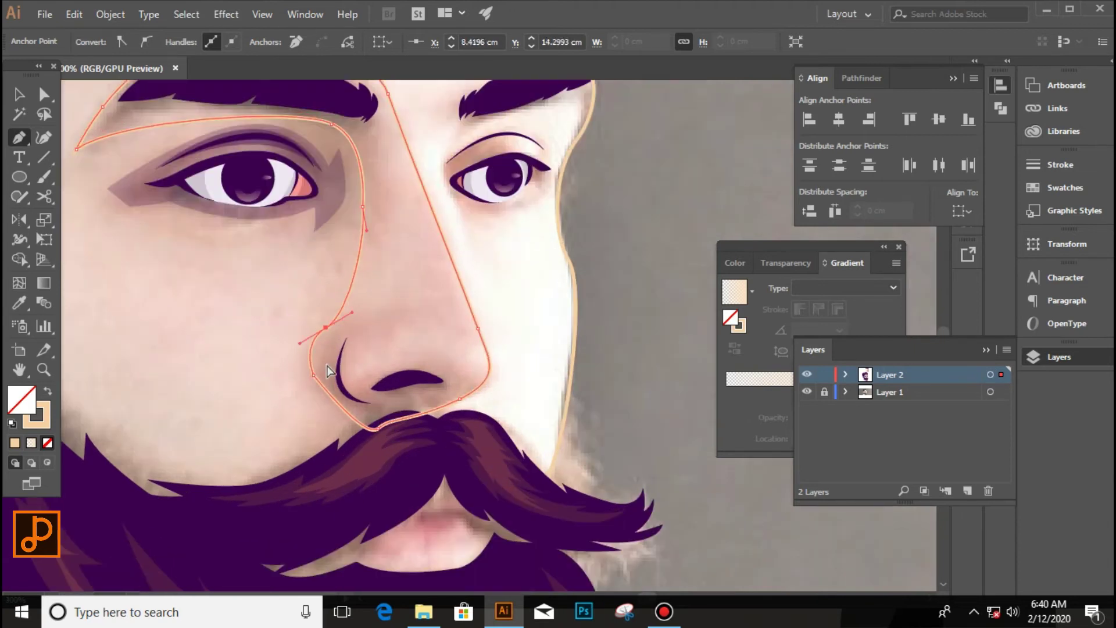
scroll(327, 346, "up", 1)
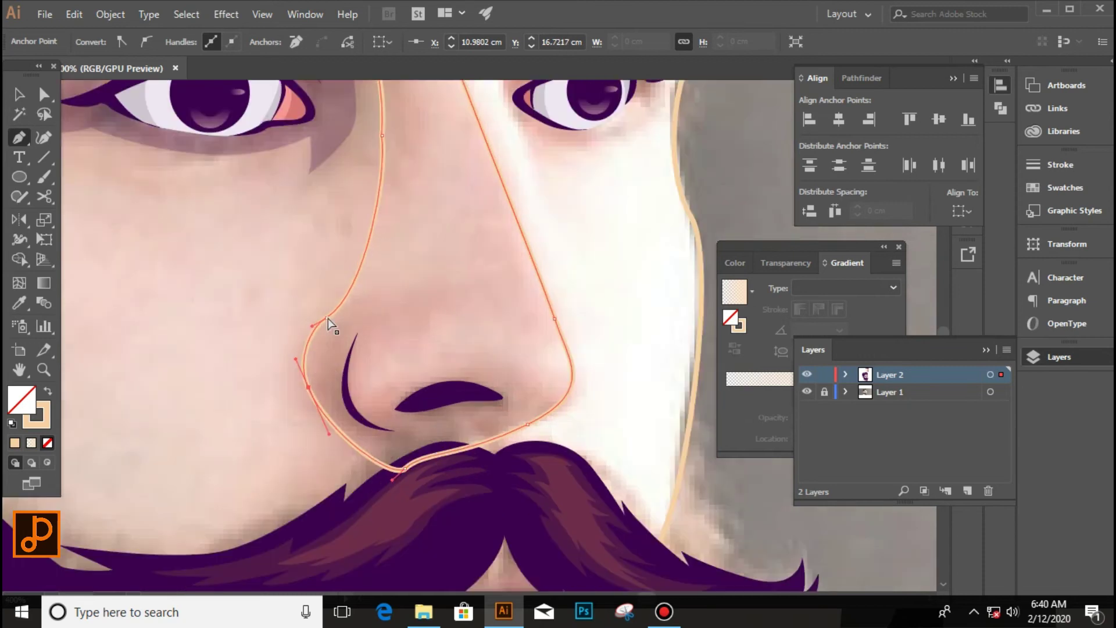
scroll(387, 188, "down", 1)
scroll(399, 249, "down", 2)
scroll(386, 200, "up", 1)
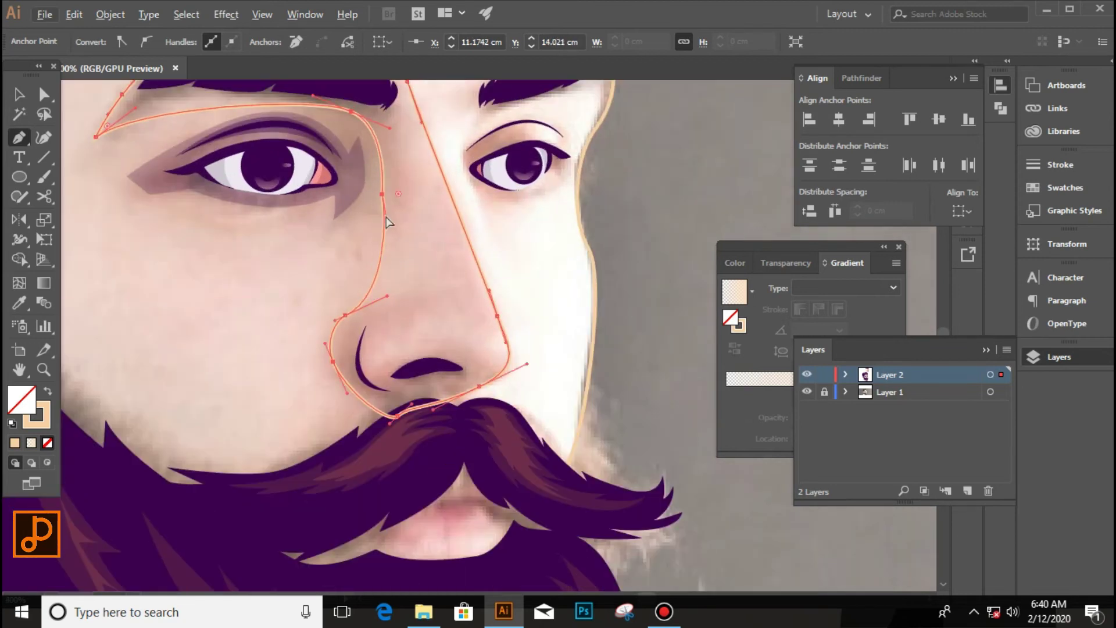
left_click_drag(355, 306, 393, 220)
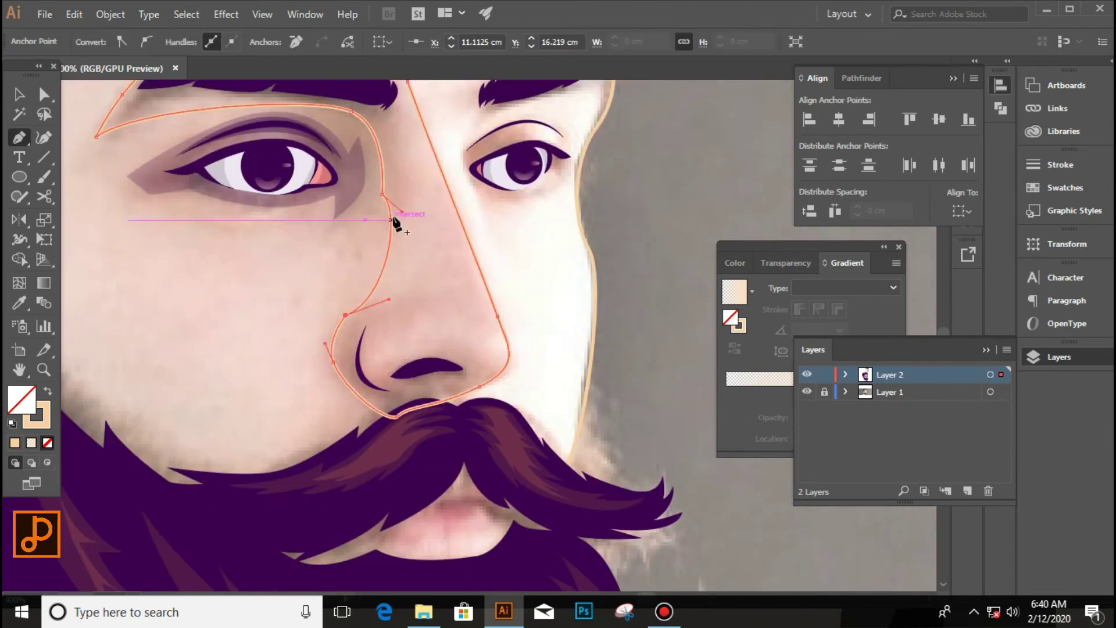
scroll(429, 271, "down", 3)
scroll(329, 276, "up", 2)
scroll(324, 249, "down", 1)
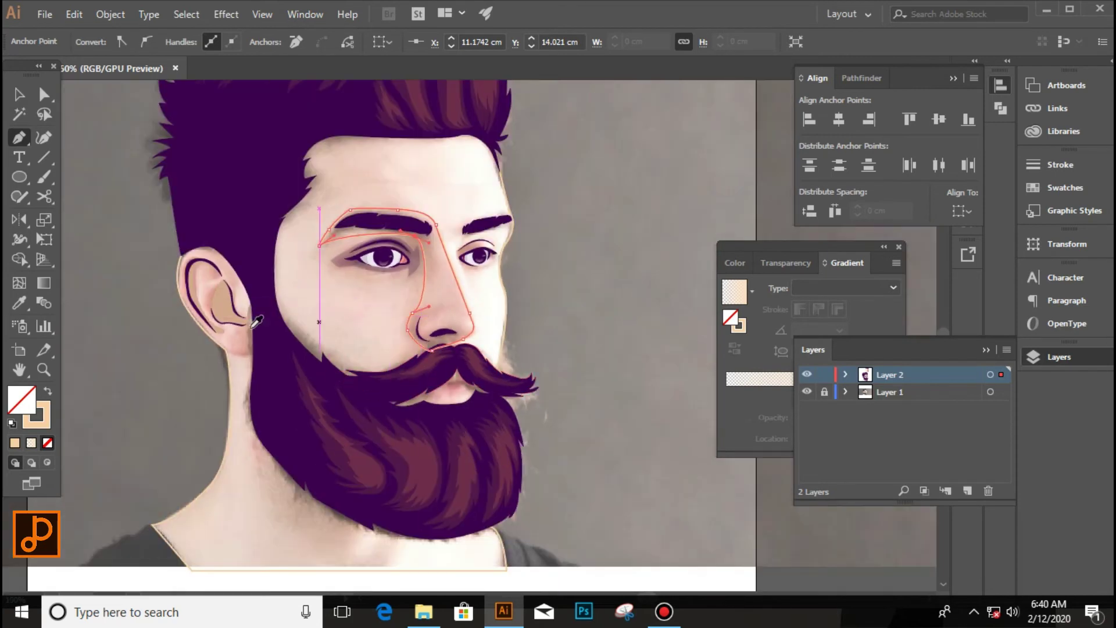
key("shift+x")
left_click(522, 284, "ctrl")
Step: Swap the face outline's stroke to a peach fill and select the nose shading shape
key("shift+x")
scroll(436, 324, "up", 1)
scroll(436, 323, "down", 1)
left_click(436, 324)
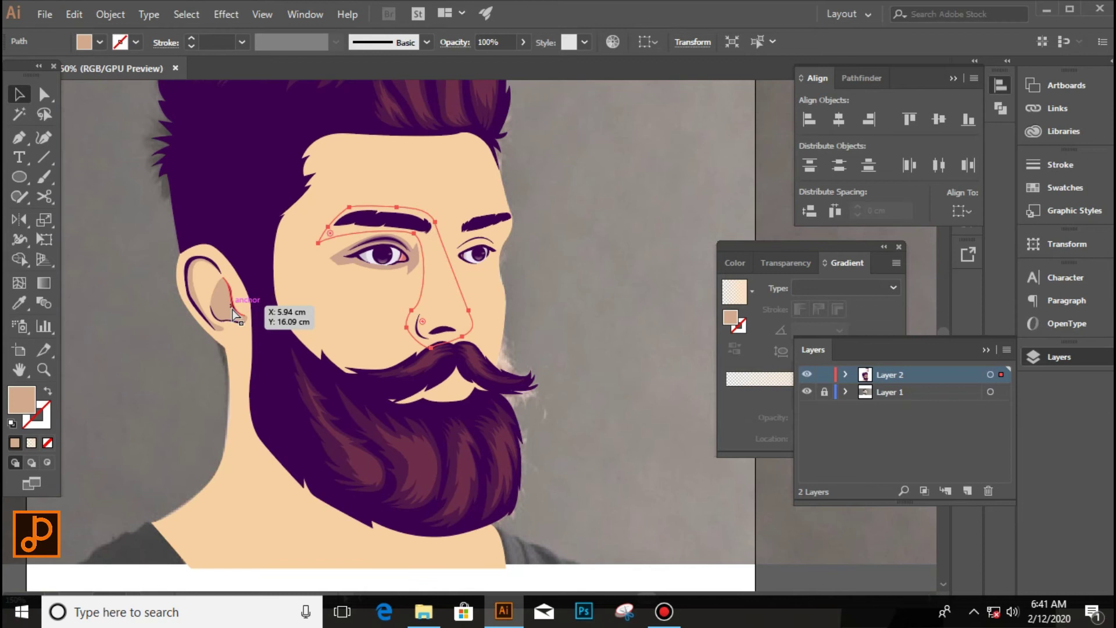
scroll(594, 424, "down", 2)
scroll(537, 388, "up", 4)
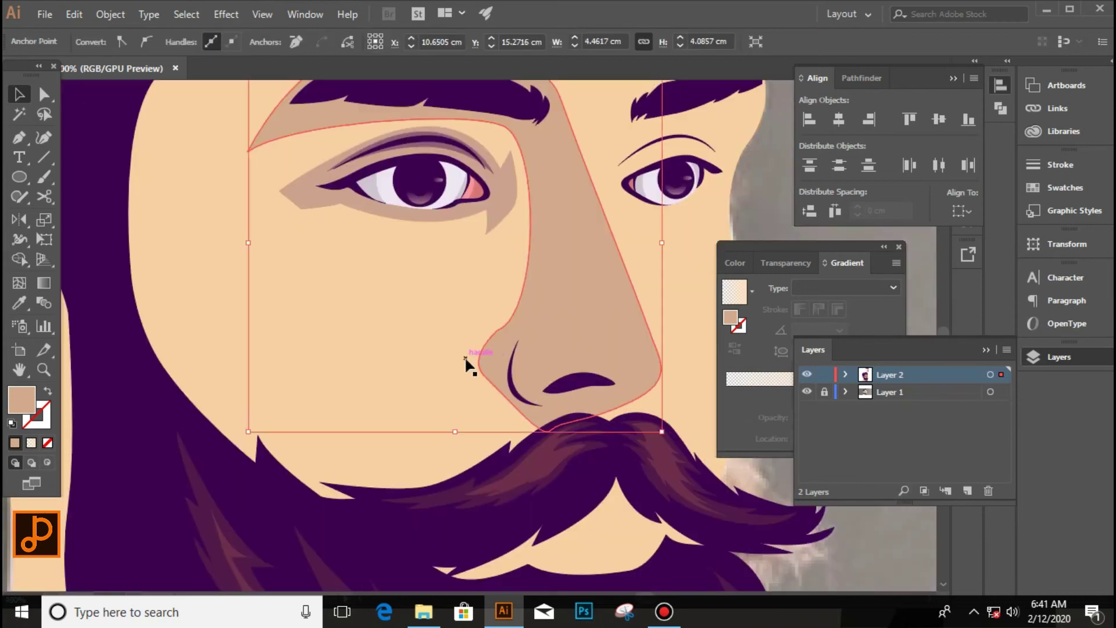
scroll(465, 358, "down", 2)
scroll(465, 359, "up", 2)
Step: Undo the last change and convert the nose shading shape's stroke into a tan fill
key("ctrl+z")
scroll(512, 349, "up", 1)
scroll(455, 359, "up", 2)
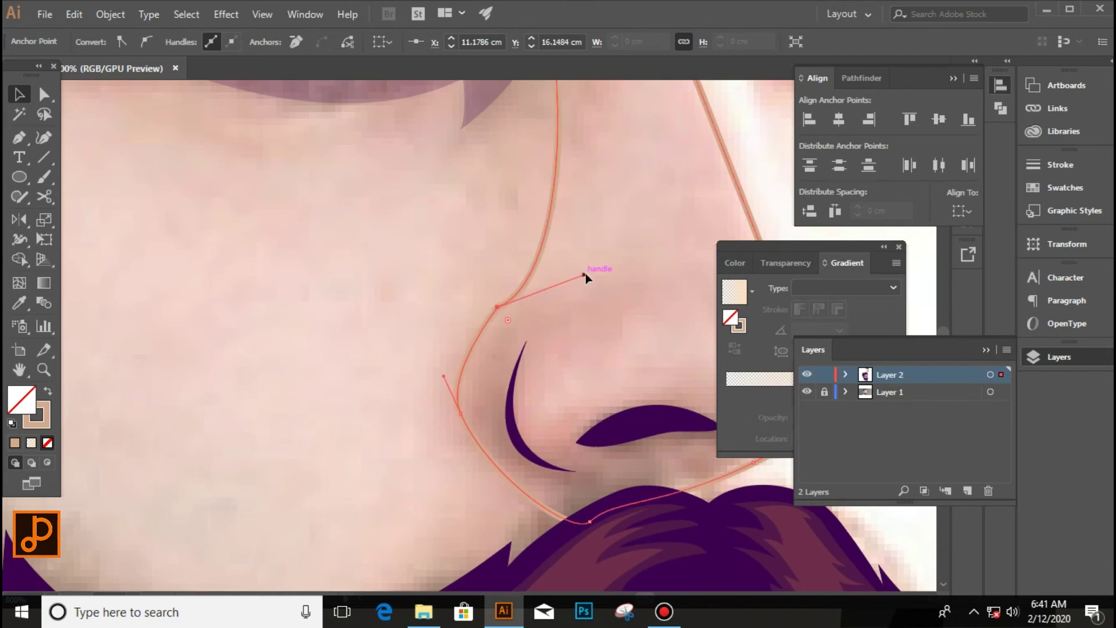
scroll(448, 294, "down", 3)
left_click(48, 390)
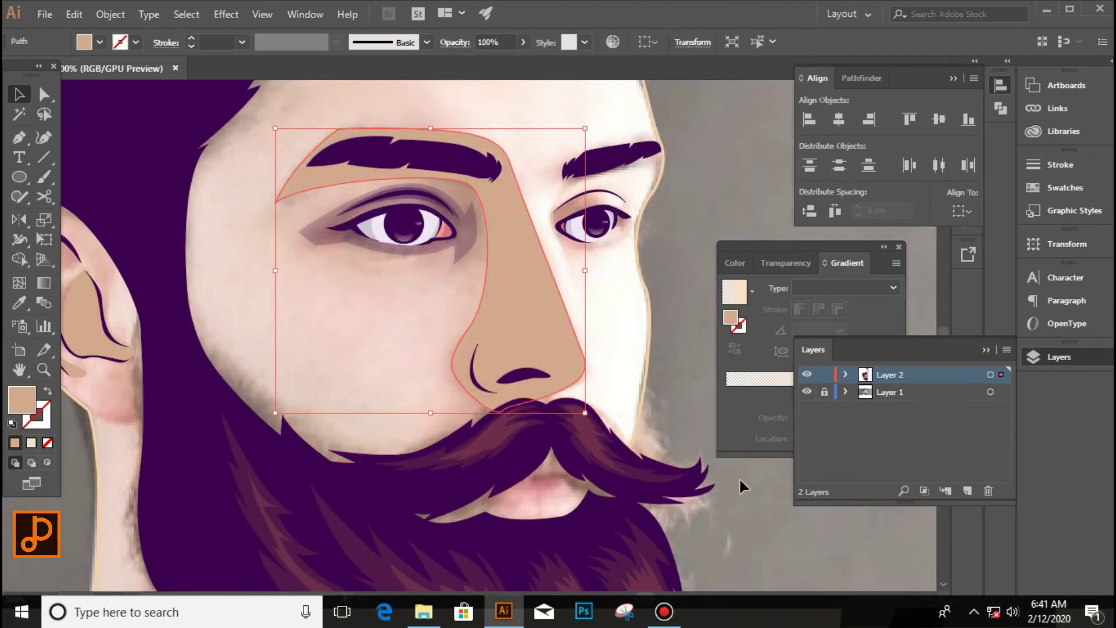
scroll(326, 371, "down", 3)
scroll(325, 371, "up", 3)
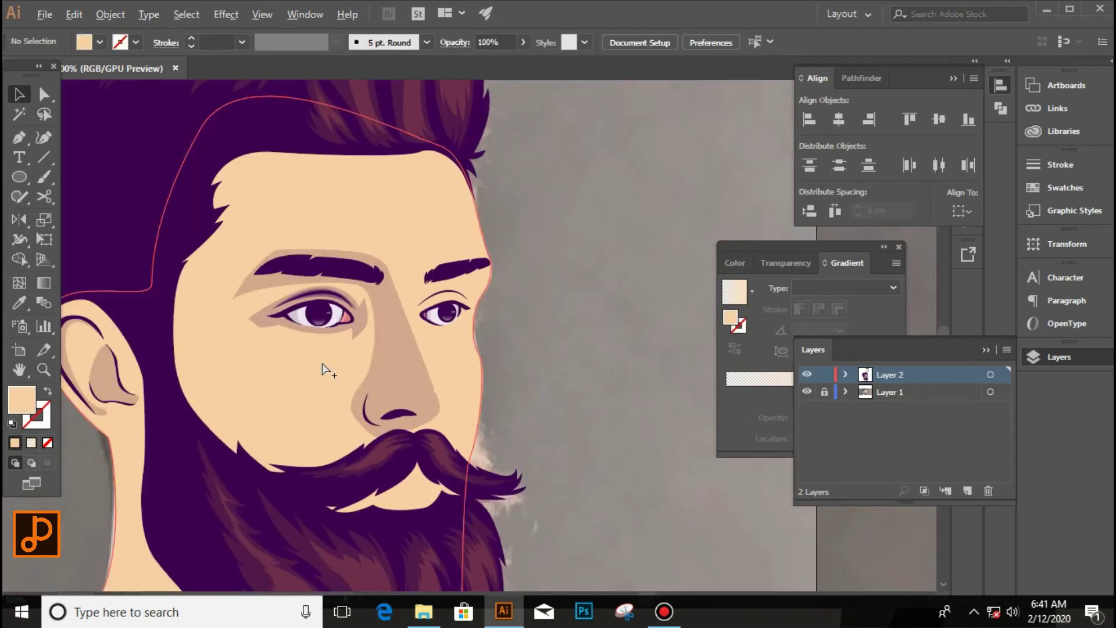
Step: Select the nose shading shape, then the shape around the eye
left_click(400, 375)
scroll(546, 401, "down", 3)
scroll(523, 400, "up", 3)
scroll(465, 354, "up", 3)
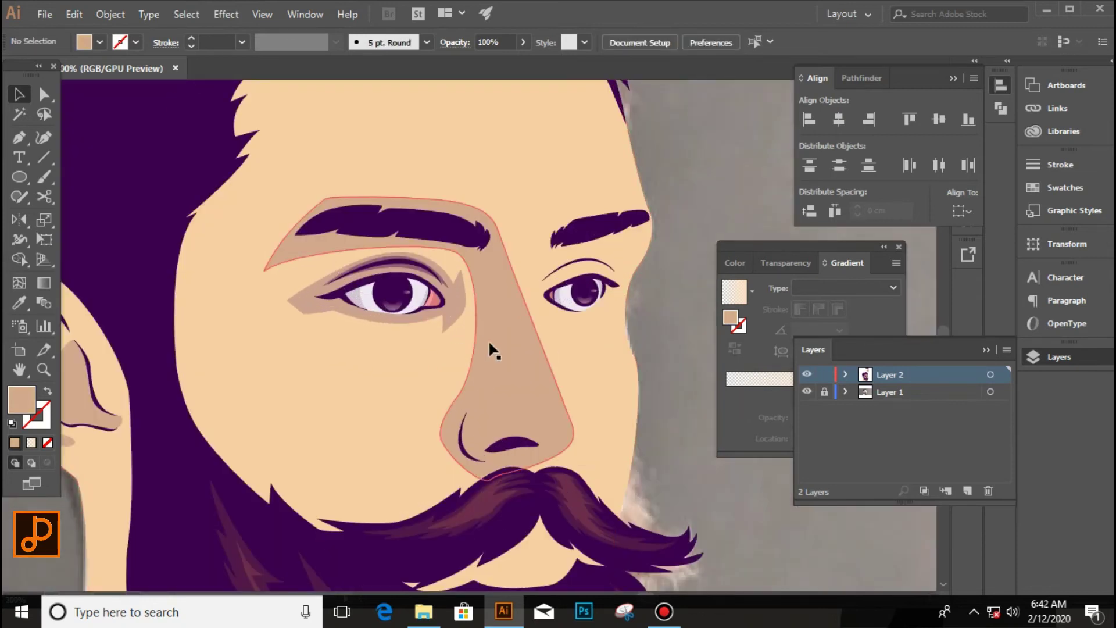
left_click(461, 312)
scroll(406, 294, "up", 3)
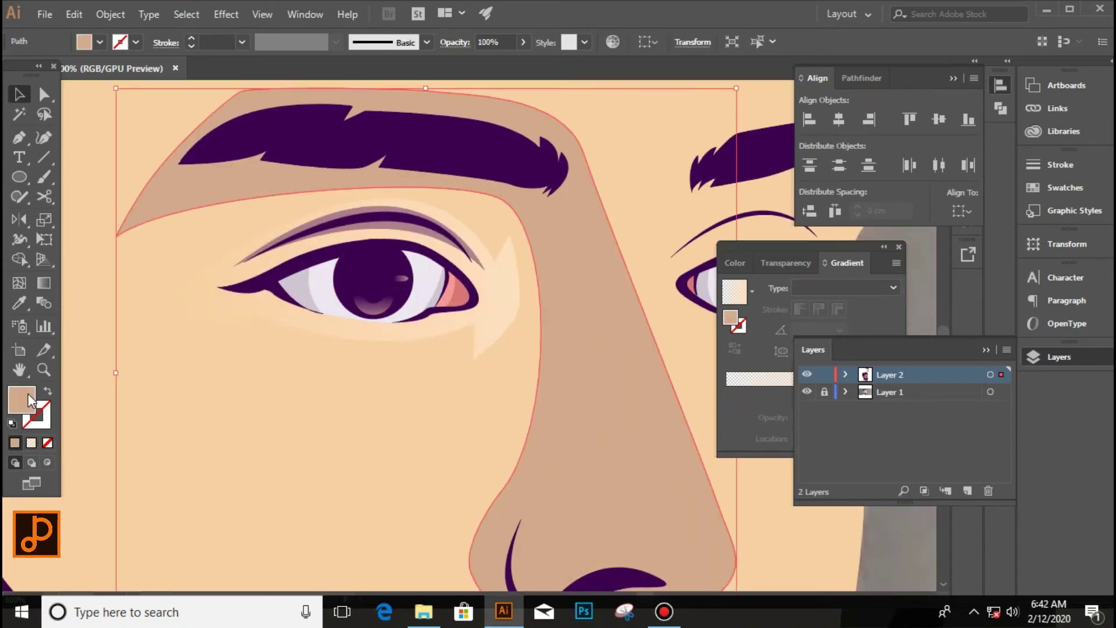
Step: Remove the middle gradient stop and edit the end colour to a tan
left_click(774, 395)
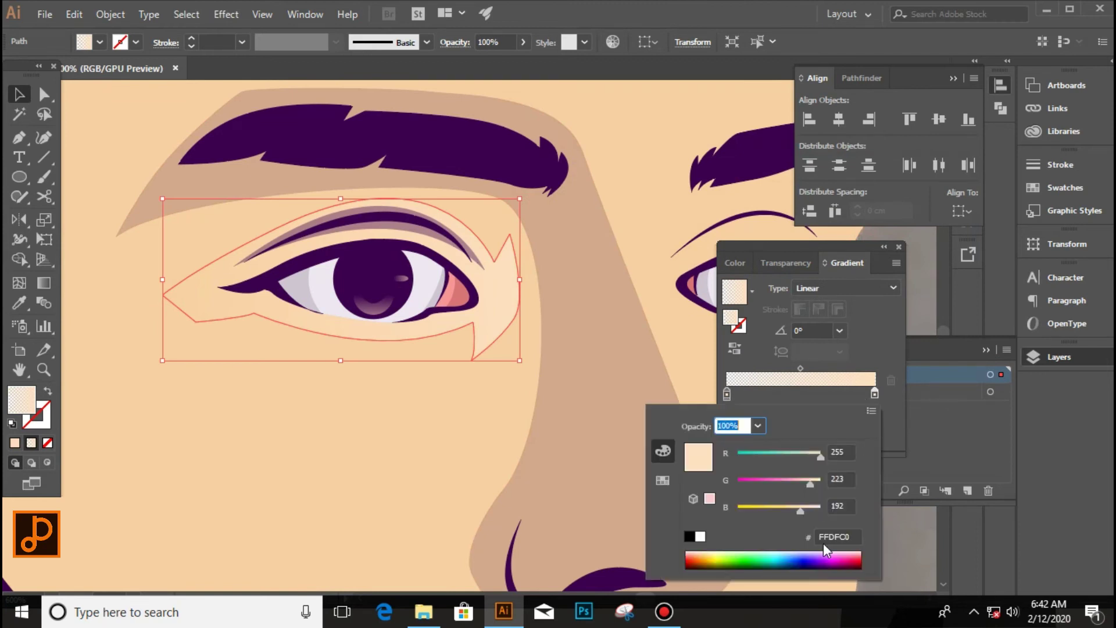
left_click_drag(774, 396, 770, 559)
double_click(727, 394)
scroll(386, 456, "down", 5)
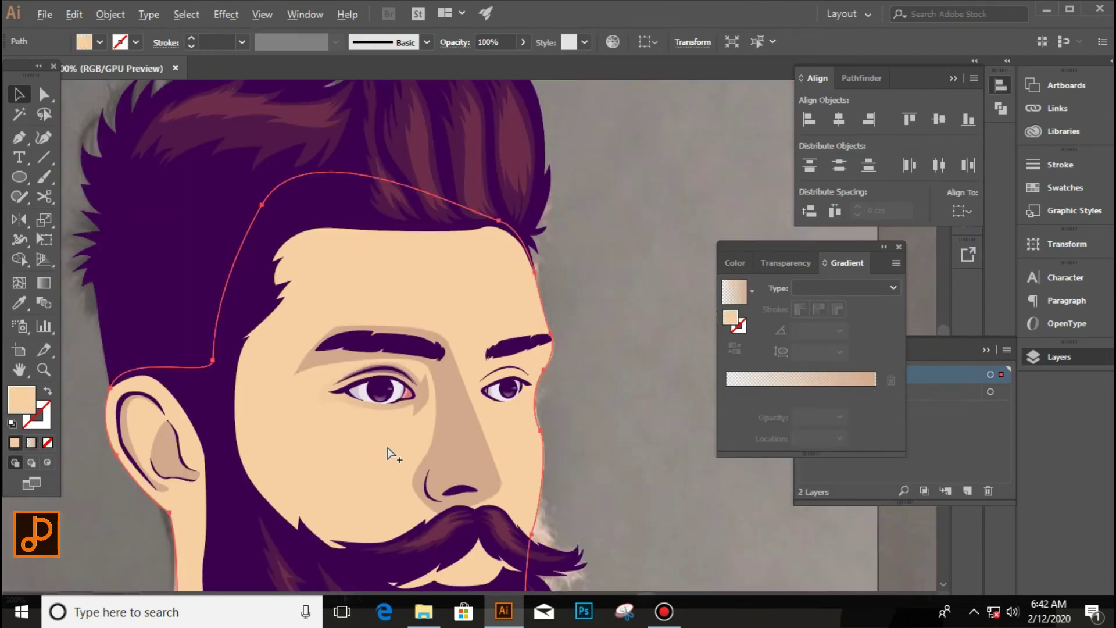
key("t")
Step: Drag the gradient across the brow-and-nose shading, rotating it to 5.6°, then deselect
key("g")
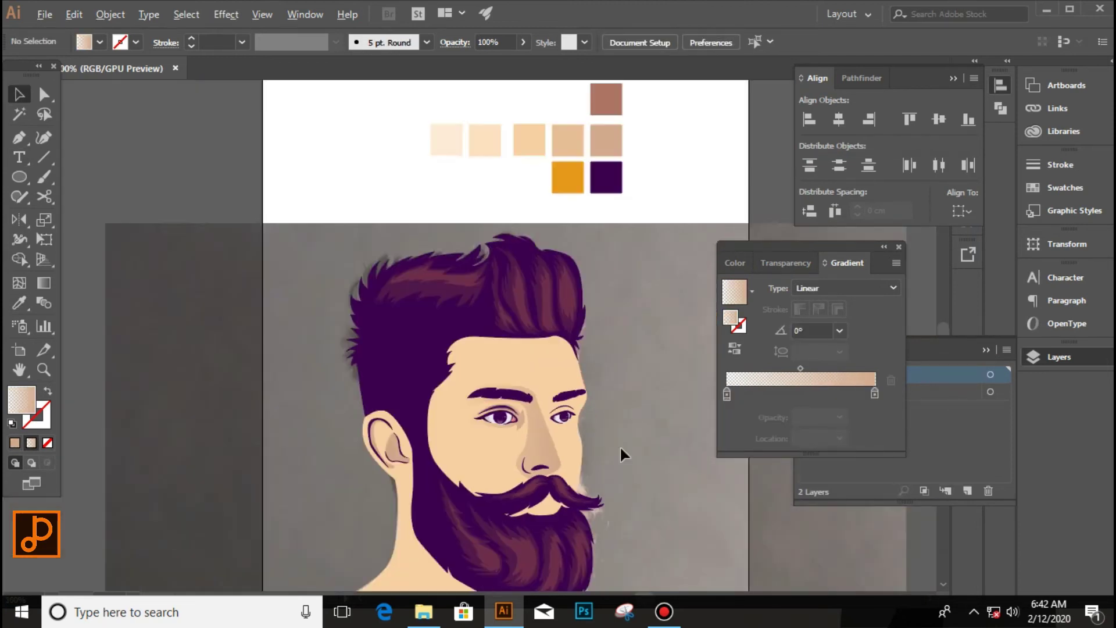
left_click_drag(516, 401, 514, 357)
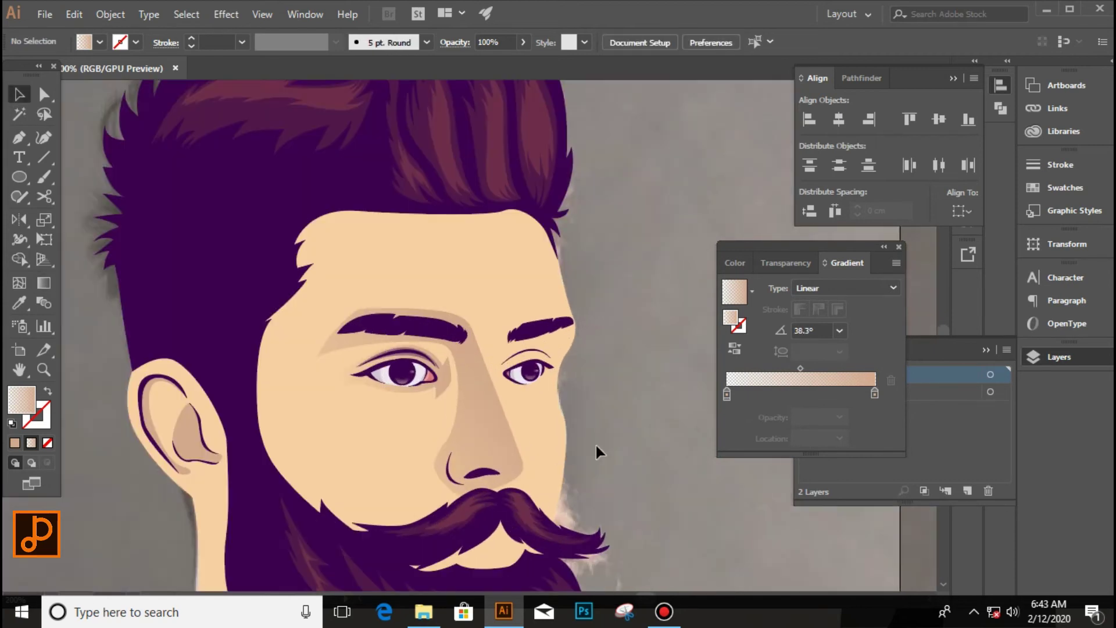
scroll(595, 443, "up", 3)
mouse_move(378, 273)
left_mouse_down()
mouse_move(436, 400)
mouse_move(430, 340)
left_mouse_up()
key("v")
left_click(606, 375)
scroll(606, 374, "down", 3)
scroll(512, 366, "up", 2)
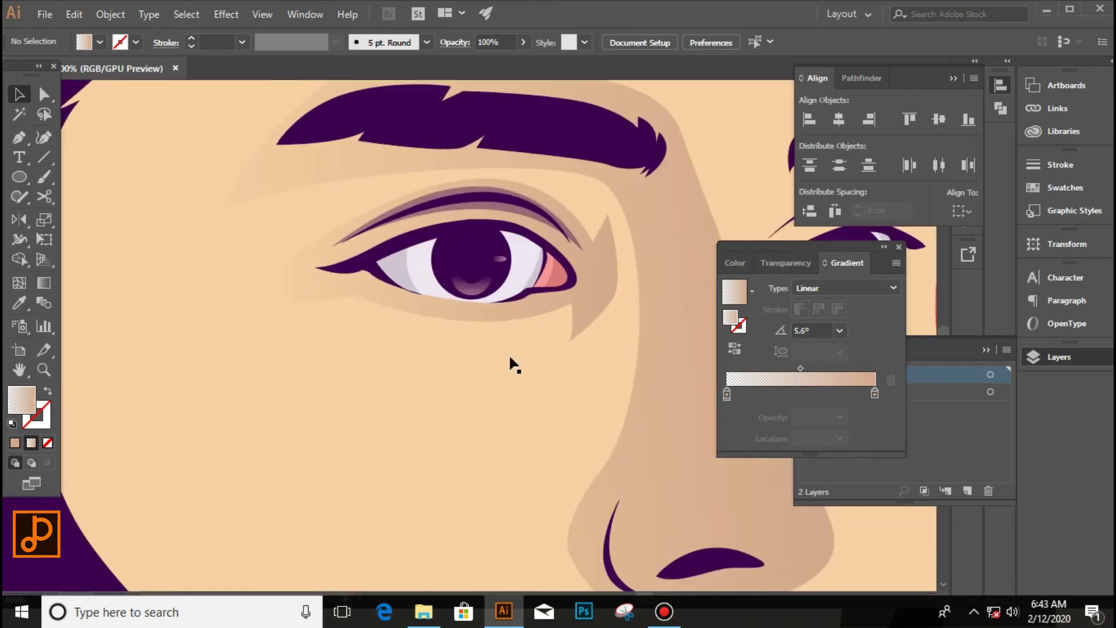
scroll(513, 388, "down", 2)
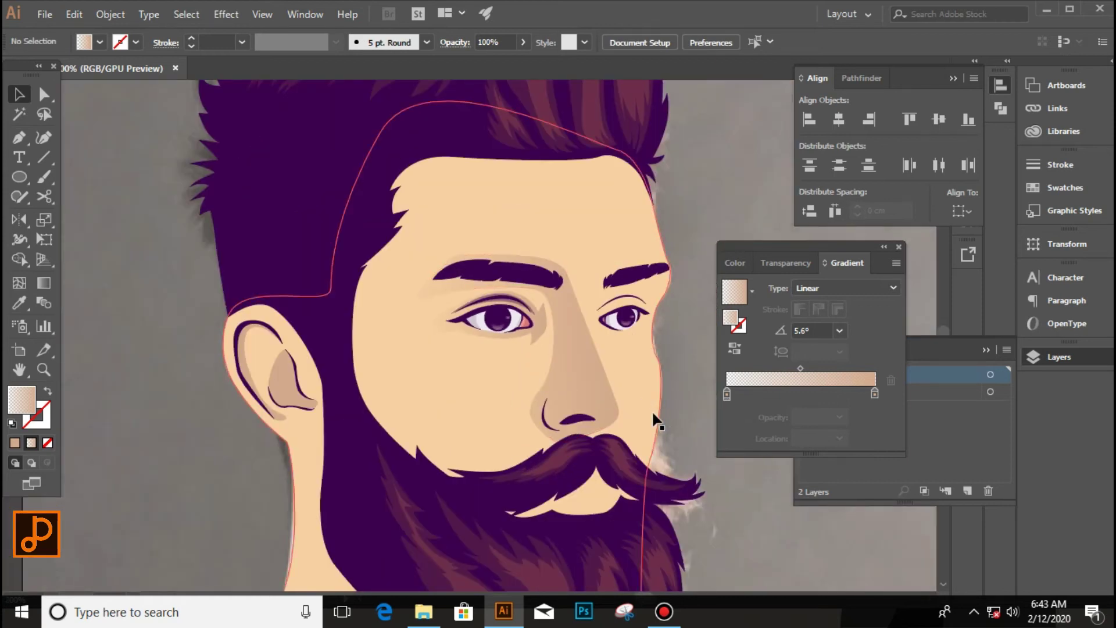
scroll(654, 418, "down", 2)
Step: Switch to the Pen tool with fill and stroke swapped for outlining
key("p")
key("shift+x")
scroll(498, 368, "up", 3)
scroll(546, 371, "up", 2)
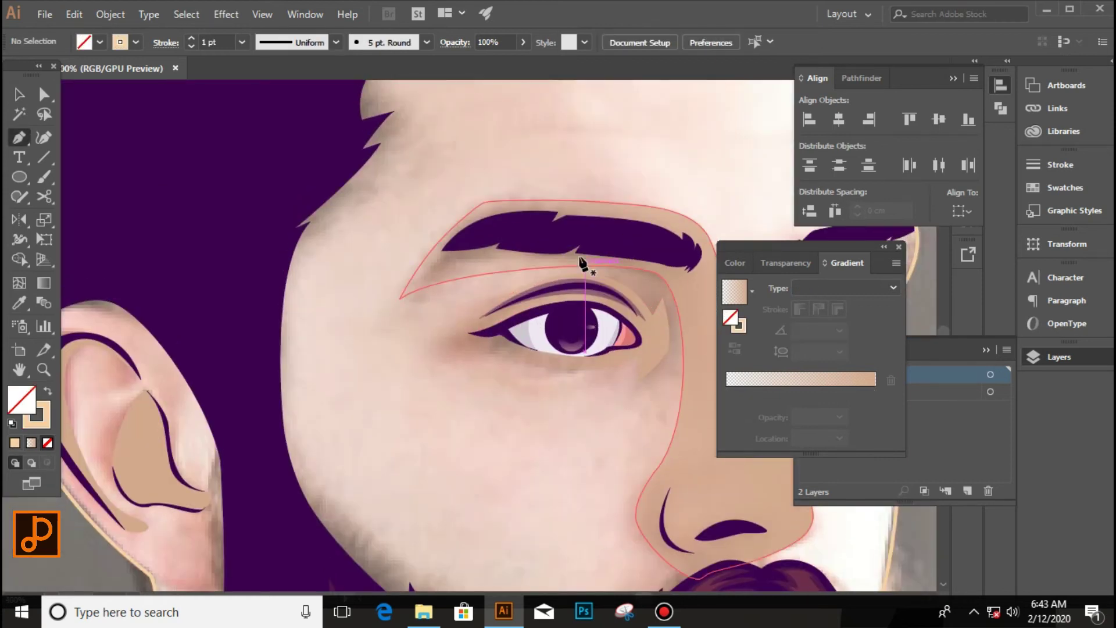
Step: Draw a closed shading path around the left eye's outer corner and give it the gradient fill
scroll(549, 449, "up", 2)
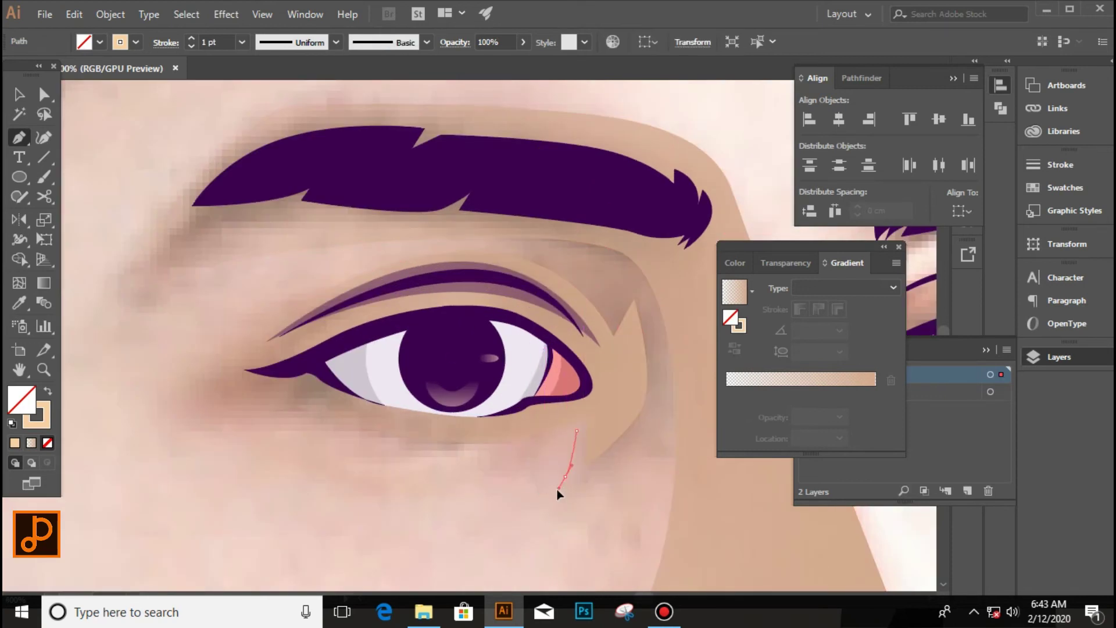
left_click_drag(632, 445, 662, 341)
left_click(647, 291)
left_click(488, 251)
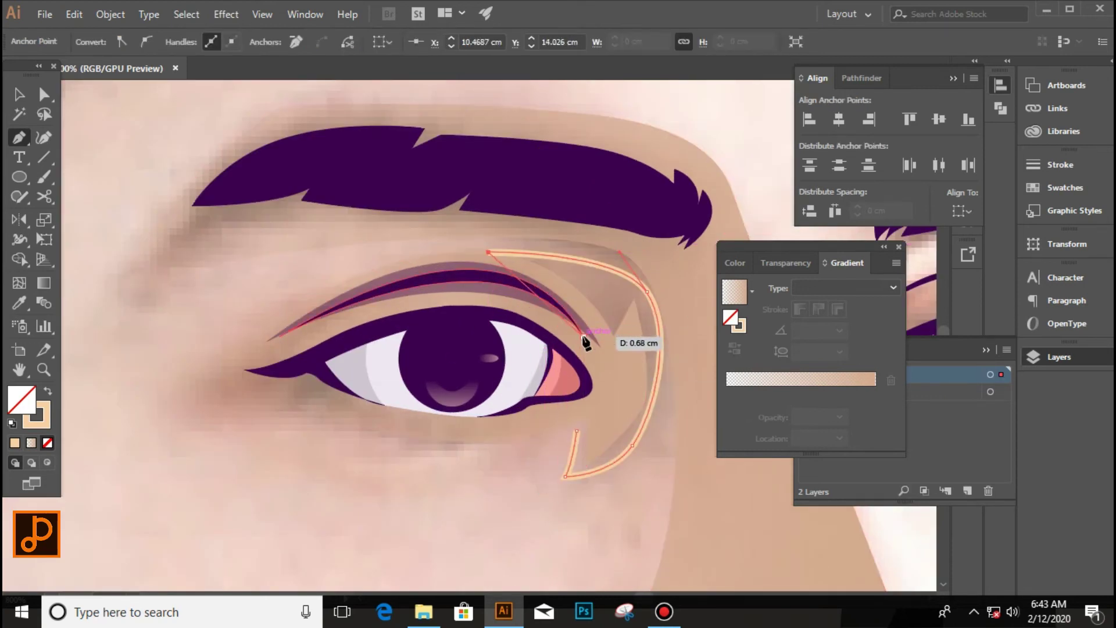
left_click(575, 431)
key("shift+x")
key("v")
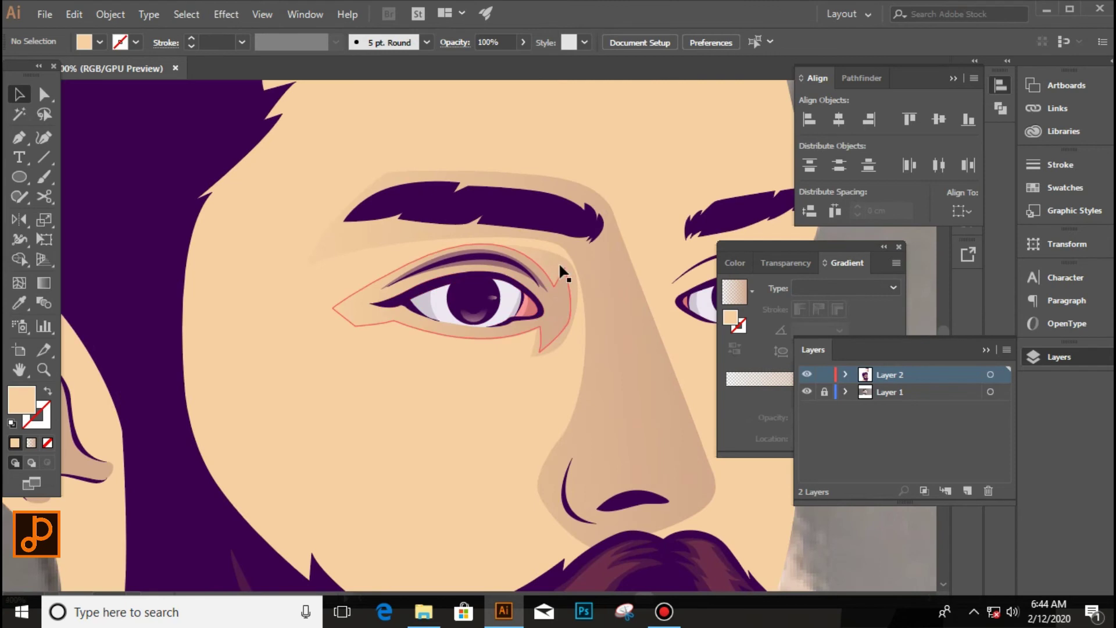
Step: Select the eye-shadow gradient shape beside the left eye
left_click(551, 259)
key("ctrl+shift+a")
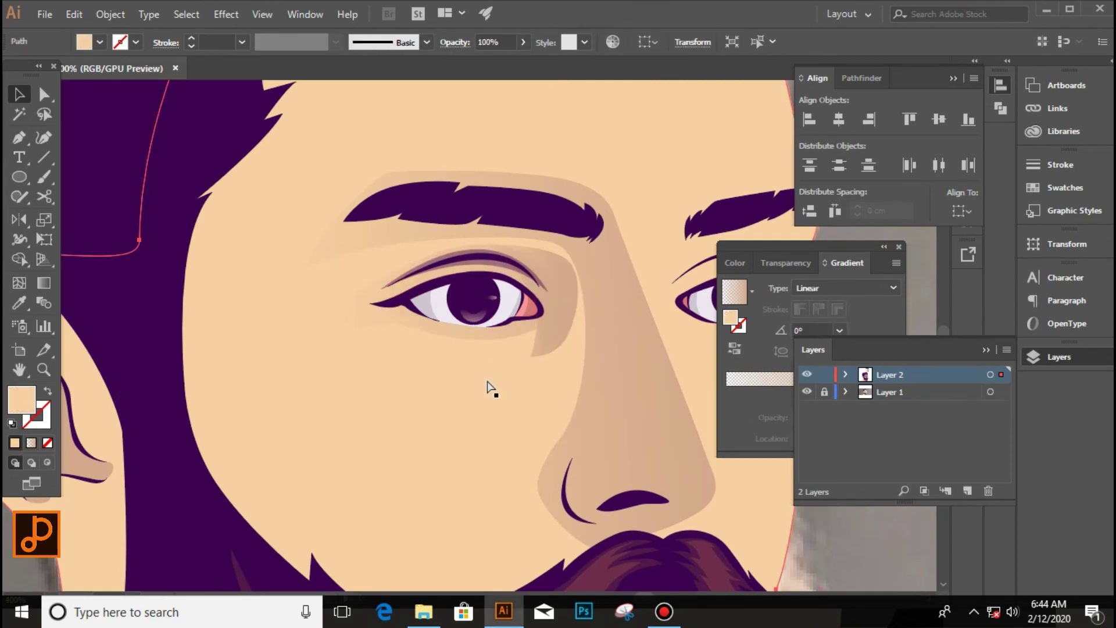
scroll(488, 387, "down", 3)
scroll(465, 375, "up", 1)
scroll(462, 372, "up", 2)
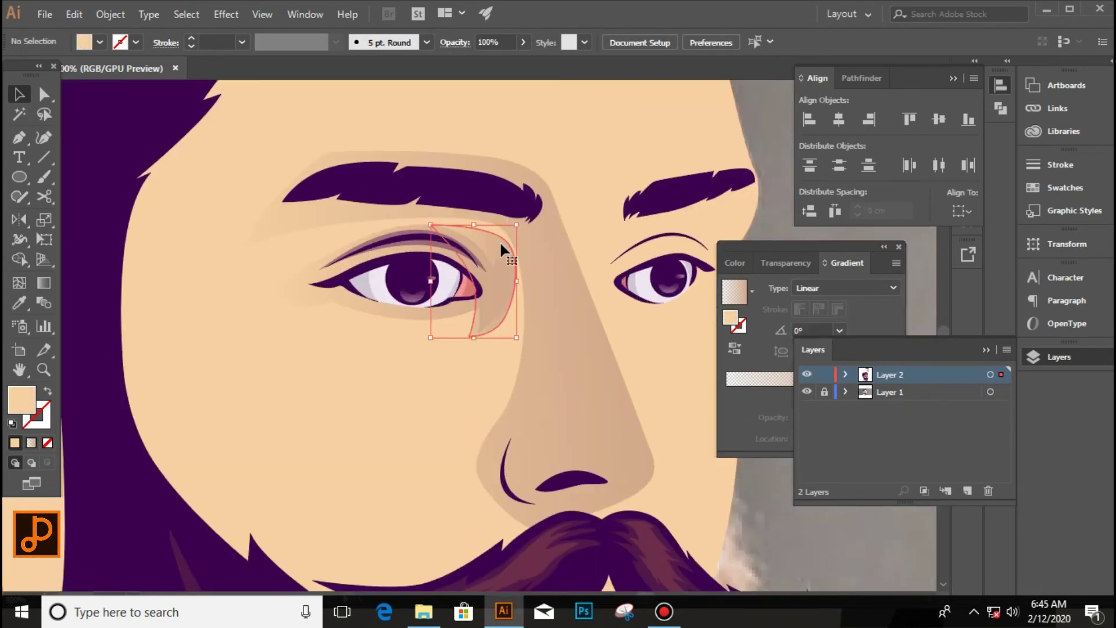
scroll(581, 291, "down", 3)
left_click(679, 359)
left_click(463, 295)
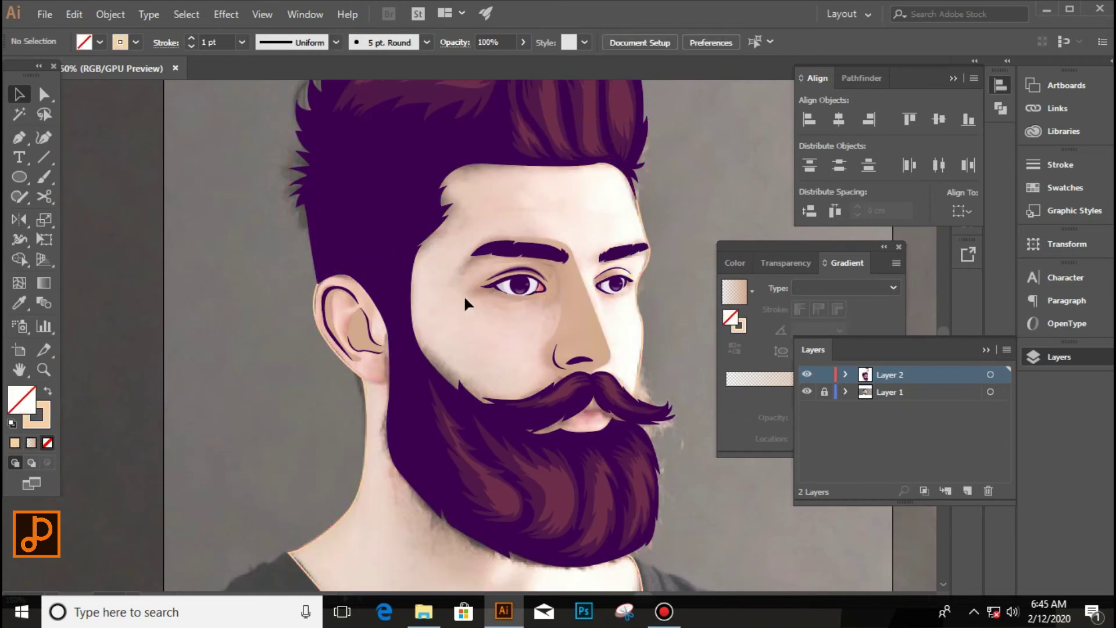
scroll(463, 294, "up", 2)
Step: Drag the eye-shadow gradient to run vertically at 90°, undoing a misplaced attempt
key("g")
left_click_drag(455, 240, 546, 293)
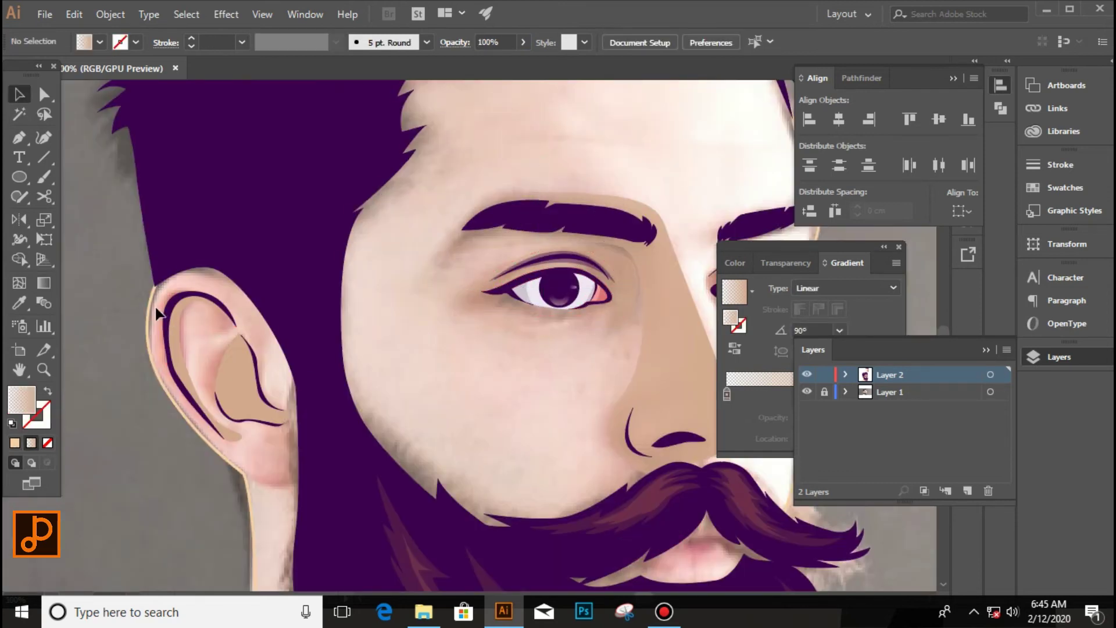
key("ctrl+z")
key("g")
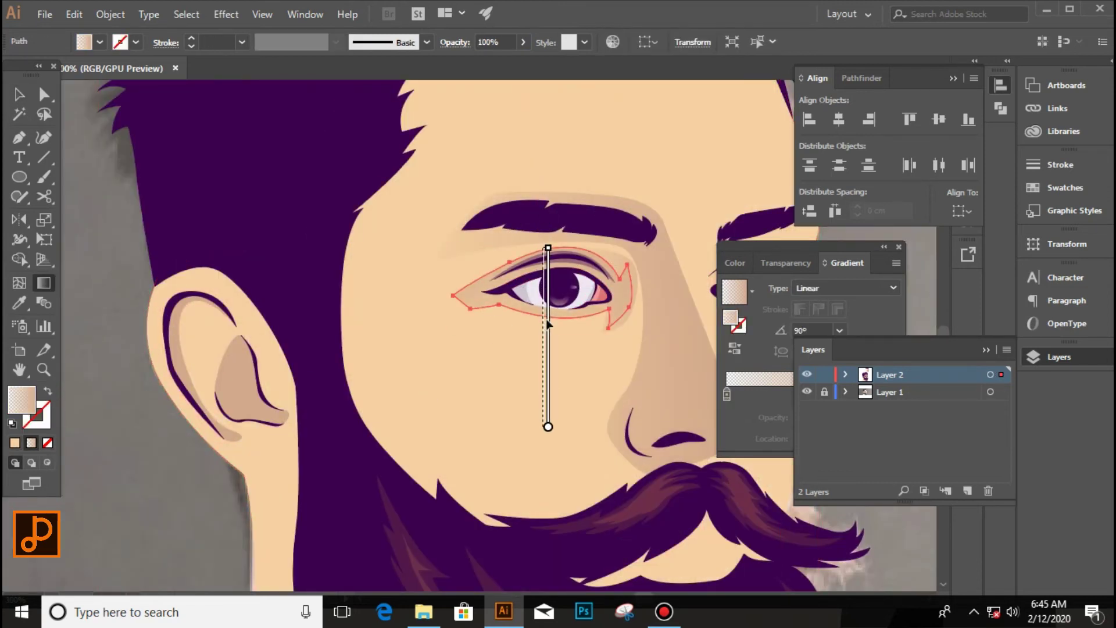
key("v")
Step: Uncover the photo under the face shape and start a Pen path at the right eye's inner corner
scroll(436, 360, "down", 3)
left_click(436, 360)
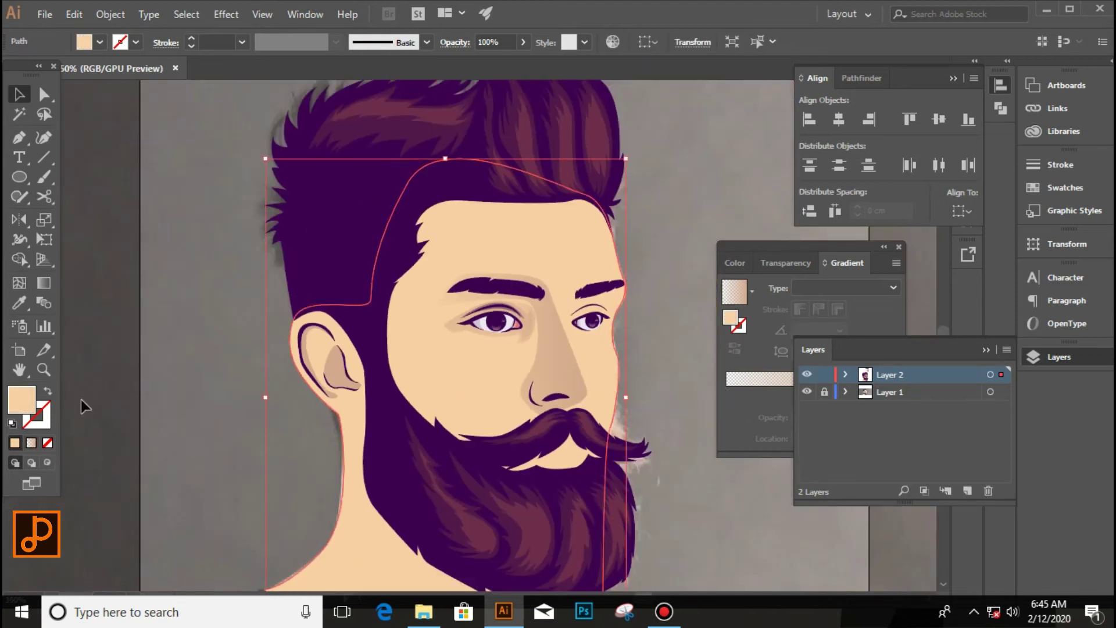
key("Delete")
scroll(581, 302, "up", 4)
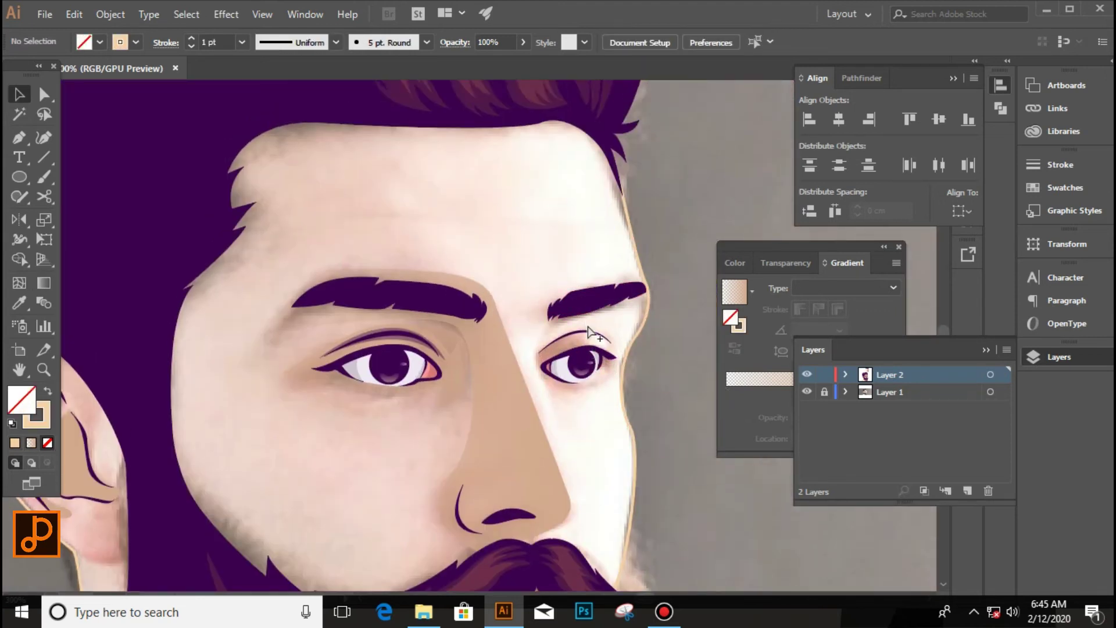
key("p")
left_click(440, 348)
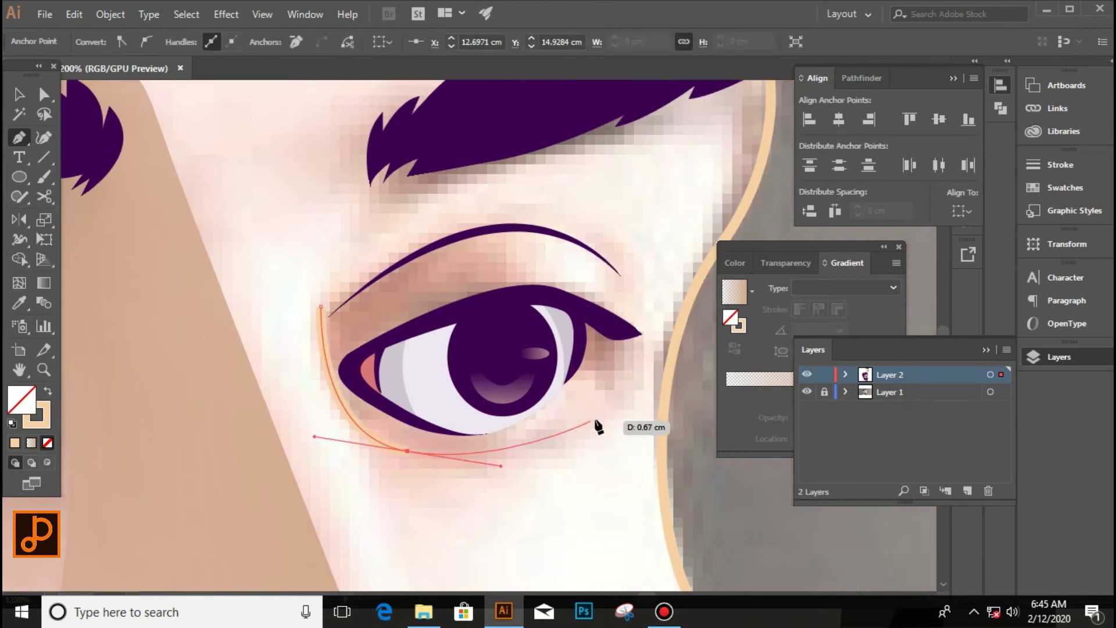
Step: Draw and close a curved eyelid shape around the right eye
scroll(581, 407, "down", 2)
left_click_drag(356, 402, 393, 443)
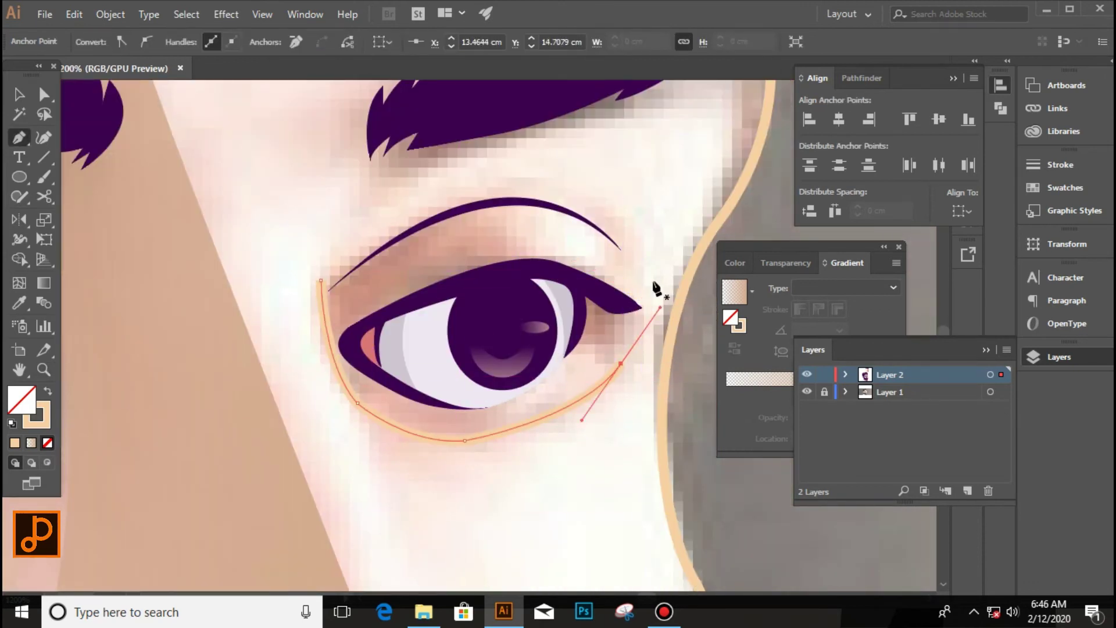
key("ctrl+z")
left_click_drag(621, 231, 621, 235)
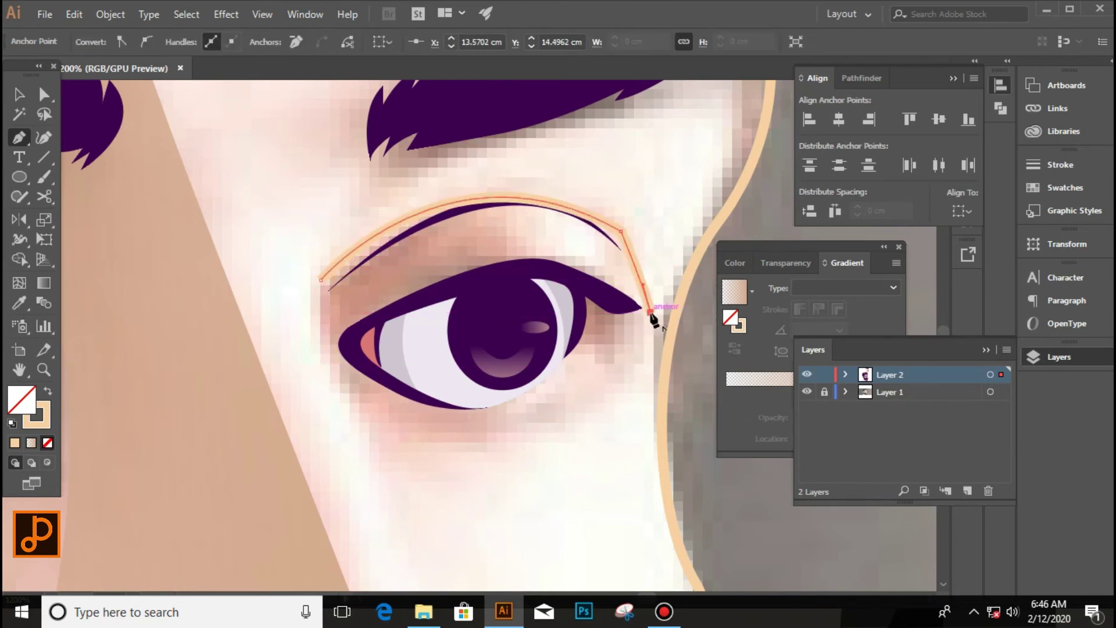
left_click_drag(359, 335, 338, 361)
left_click_drag(469, 411, 511, 410)
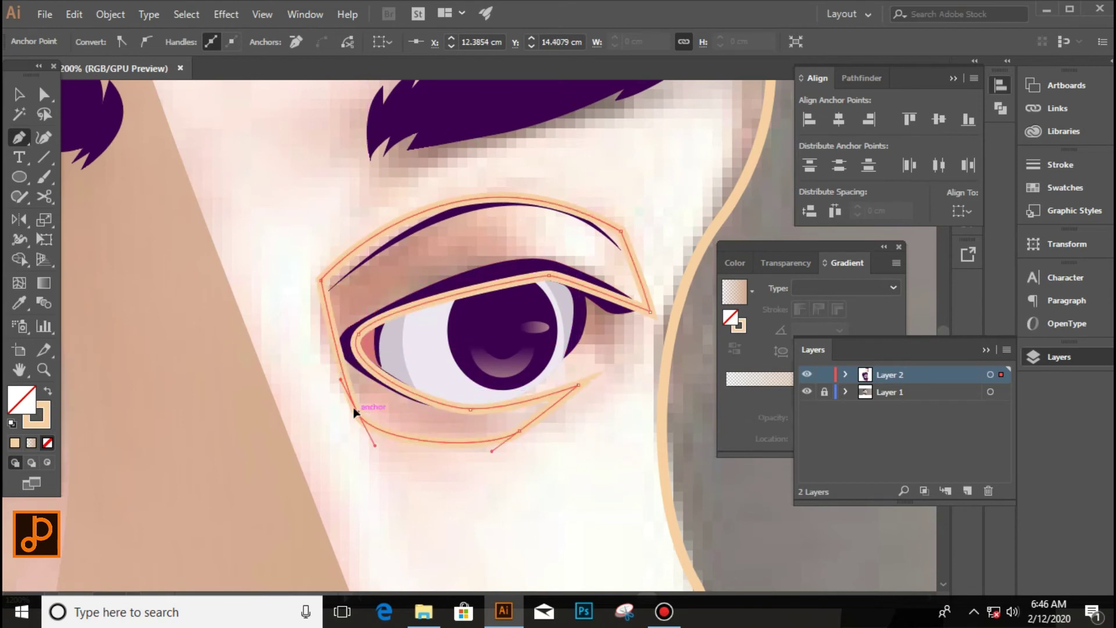
left_click(355, 412)
Step: Select the eyelid and shade it with the skin gradient
key("ctrl+minus")
key("ctrl+plus")
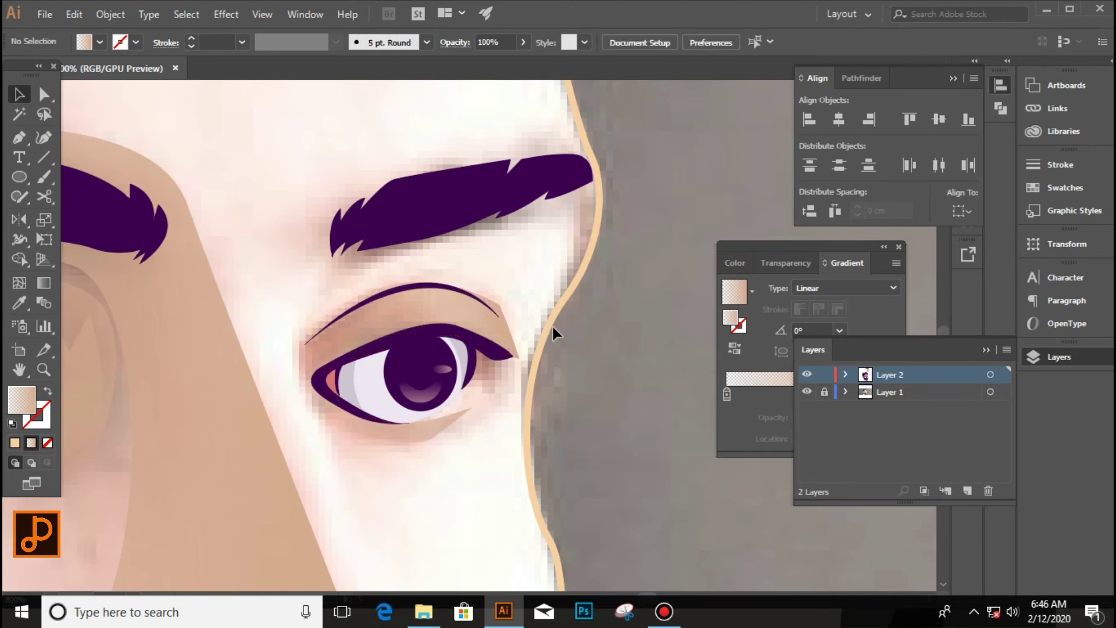
key("ctrl+minus")
key("ctrl+minus")
key("g")
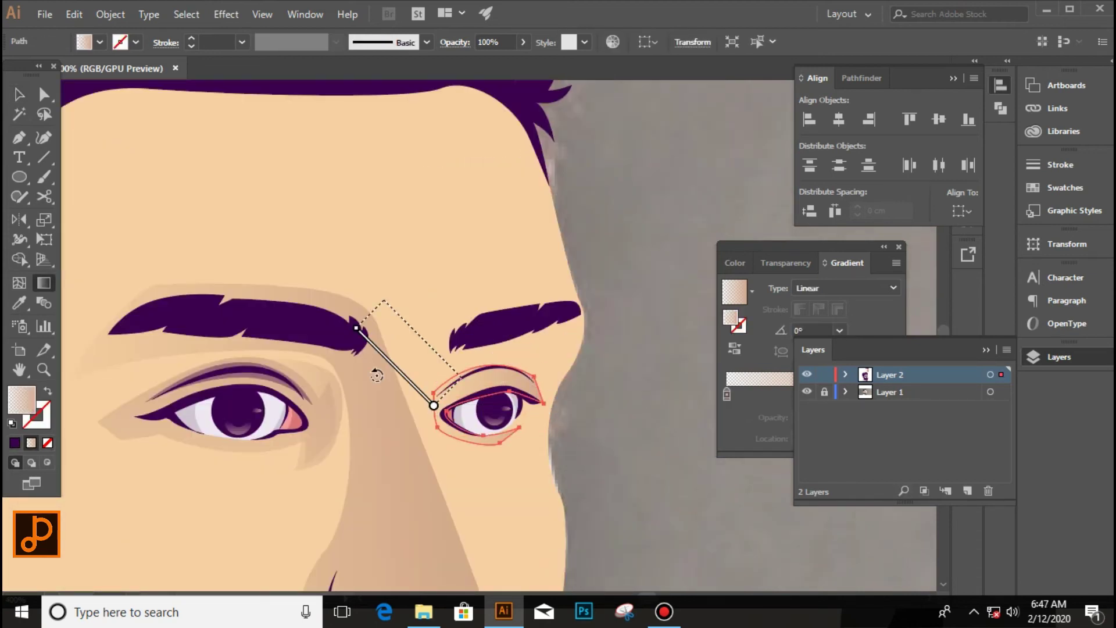
key("ctrl+minus")
key("ctrl+plus")
key("ctrl+plus")
key("ctrl+plus")
Step: Nudge an eyelid anchor with Direct Selection to refine the shape, then deselect
key("a")
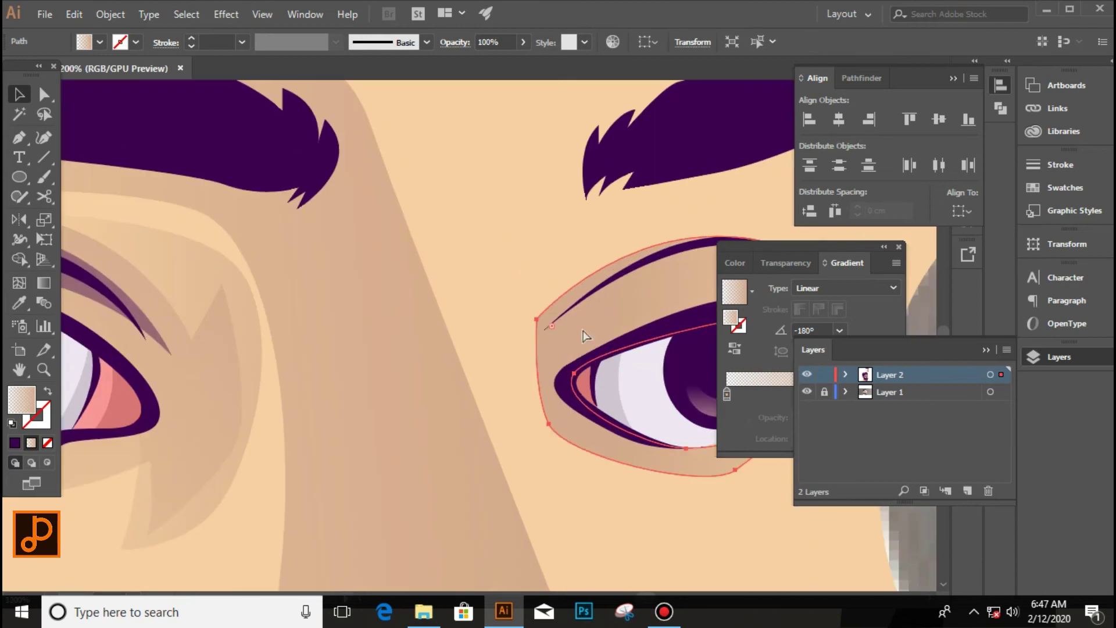
left_click(533, 320)
left_click_drag(532, 319, 531, 320)
key("ctrl+minus")
key("ctrl+shift+a")
key("ctrl+minus")
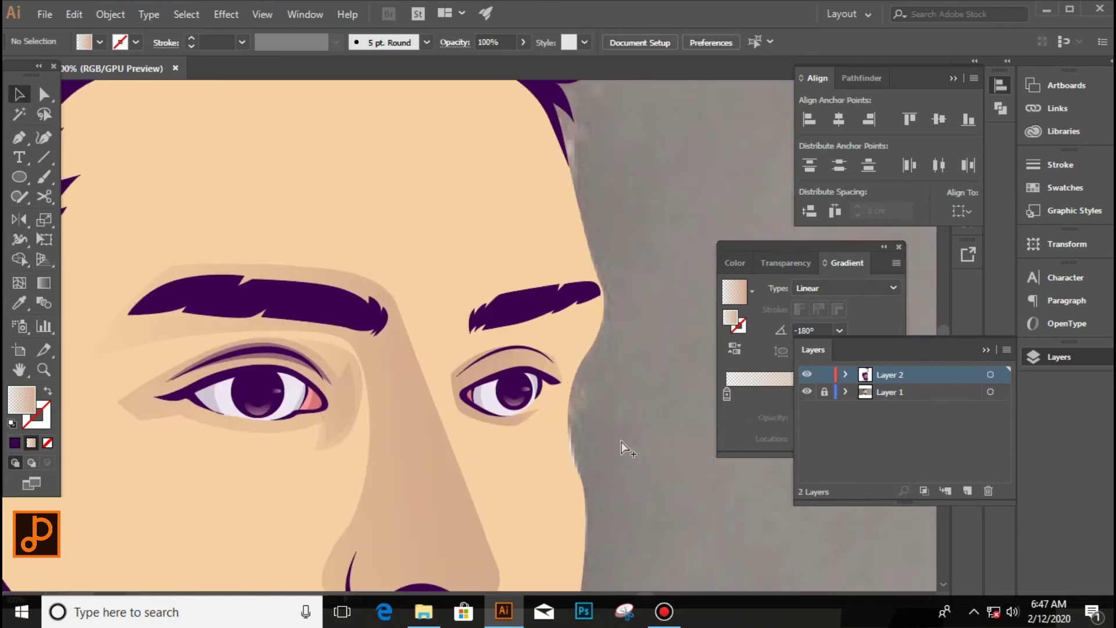
key("ctrl+plus")
Step: Draw a small corner shadow at the right eye with the skin gradient fill and no stroke
key("ctrl+plus")
key("ctrl+plus")
key("p")
left_click(466, 379)
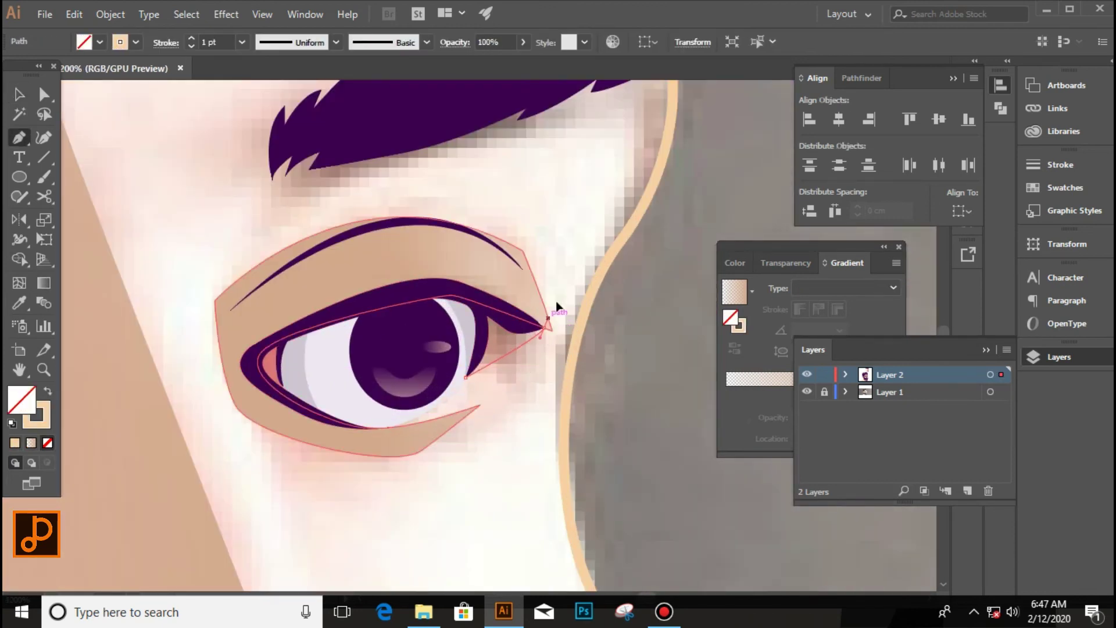
left_click_drag(550, 329, 549, 395)
key("ctrl+plus")
left_click(443, 394)
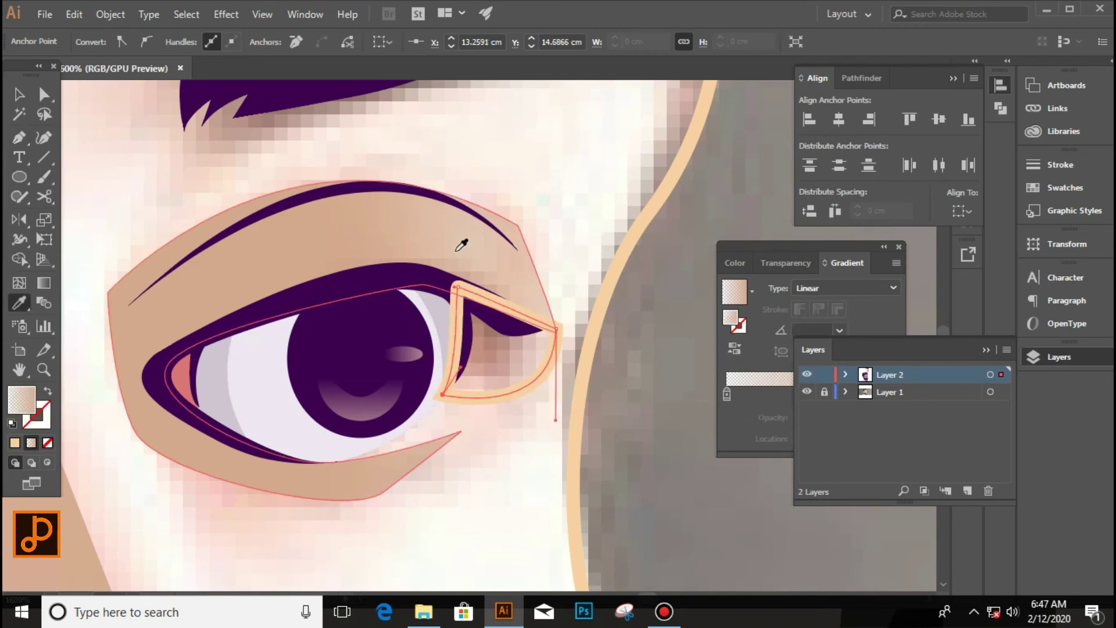
key("shift+x")
key("period")
key("v")
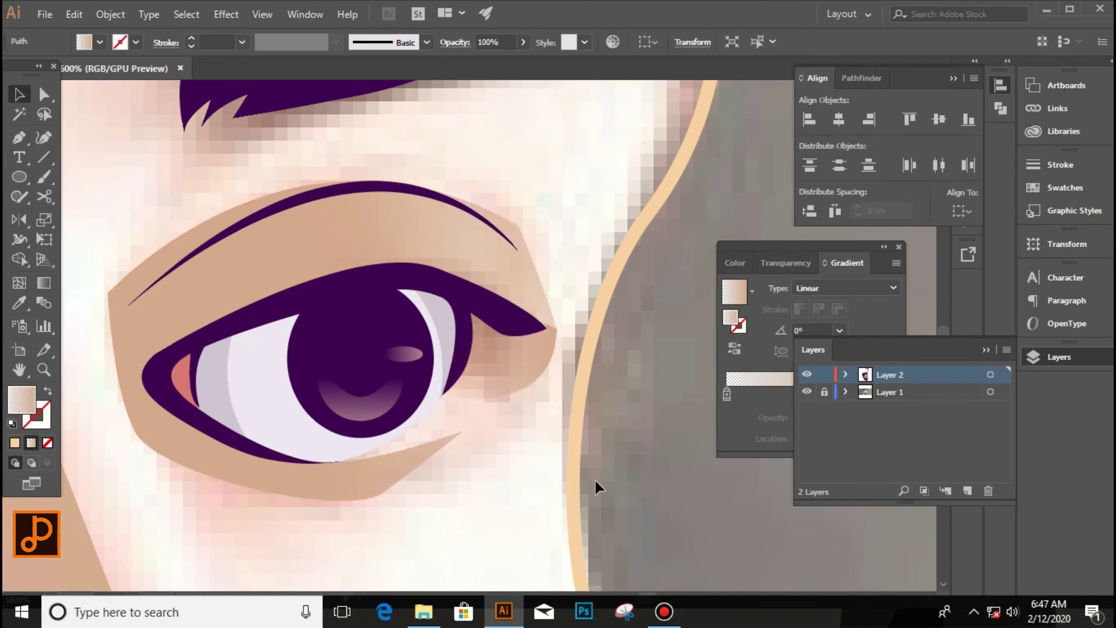
key("ctrl+shift+a")
Step: Swap the face shape's fill to reveal the photo underneath
key("ctrl+minus")
key("ctrl+minus")
key("ctrl+minus")
key("ctrl+minus")
key("ctrl+minus")
key("ctrl+minus")
left_click(497, 253)
key("shift+x")
key("ctrl+shift+a")
Step: Pen-draw a closed shading shape over the forehead, temple and left side of the face
key("p")
key("ctrl+plus")
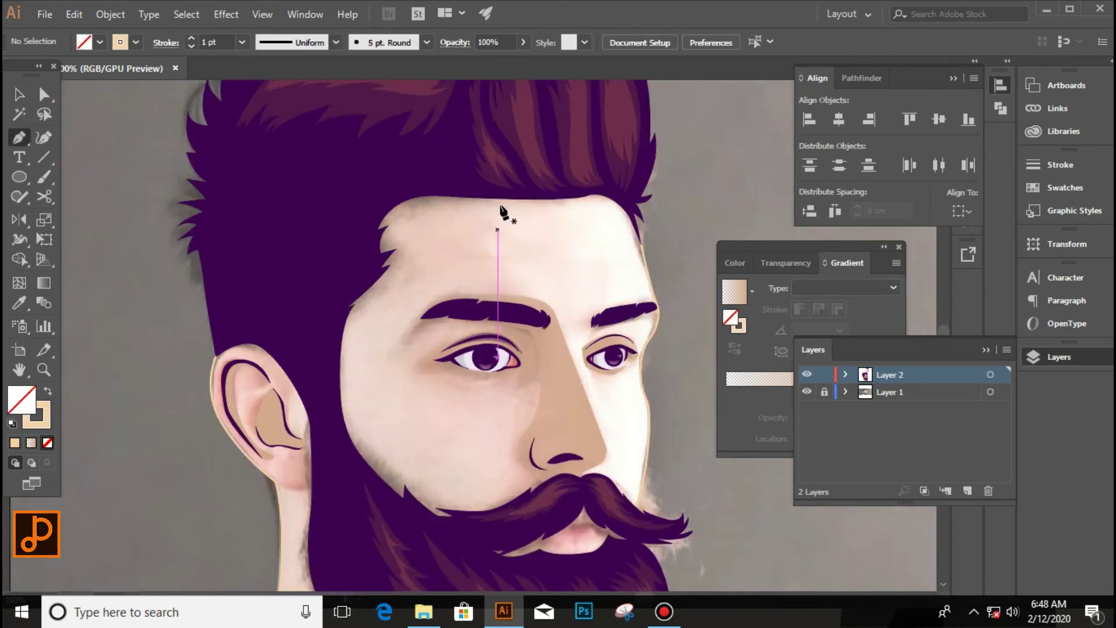
left_click(476, 179)
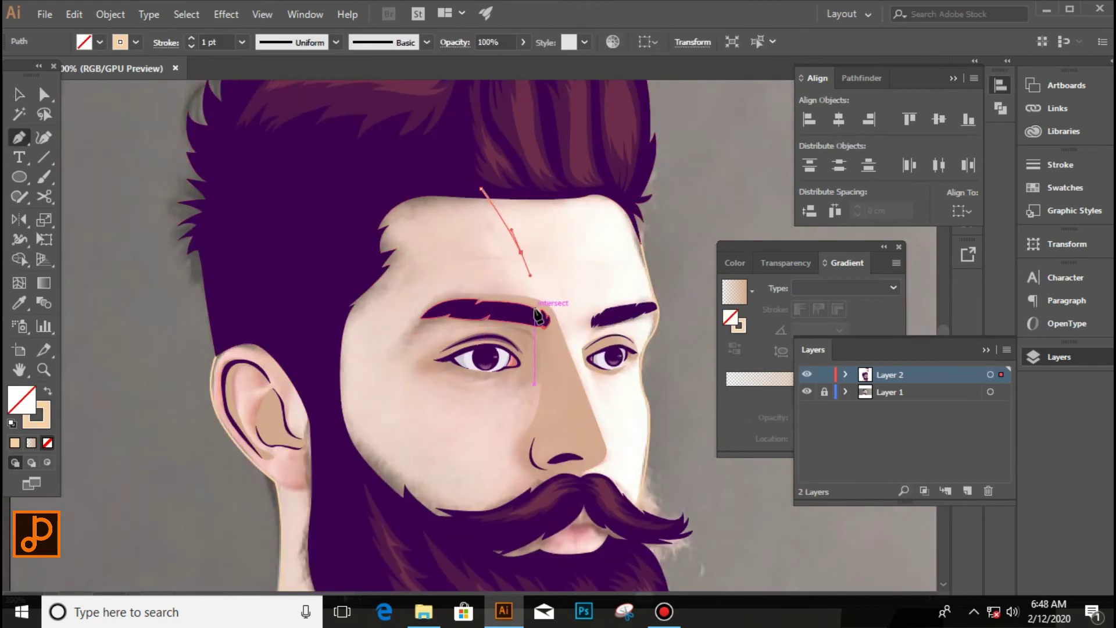
left_click(486, 238)
left_click_drag(499, 276, 502, 283)
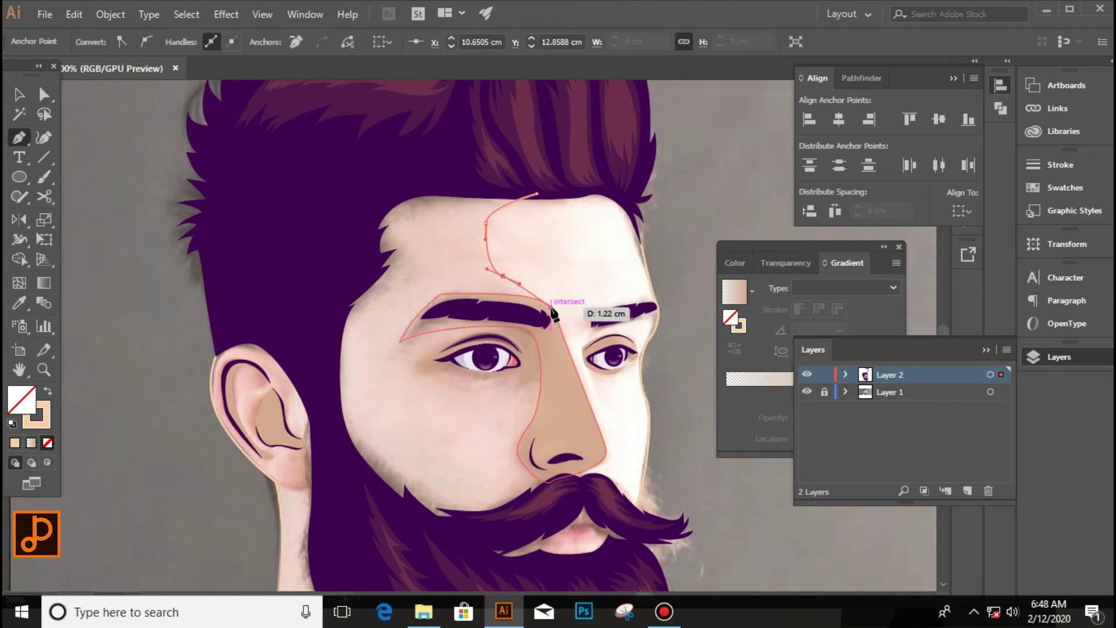
left_click(551, 306)
scroll(595, 442, "down", 2)
left_click_drag(330, 384, 332, 310)
left_click(305, 201)
left_click(533, 157)
key("ctrl+minus")
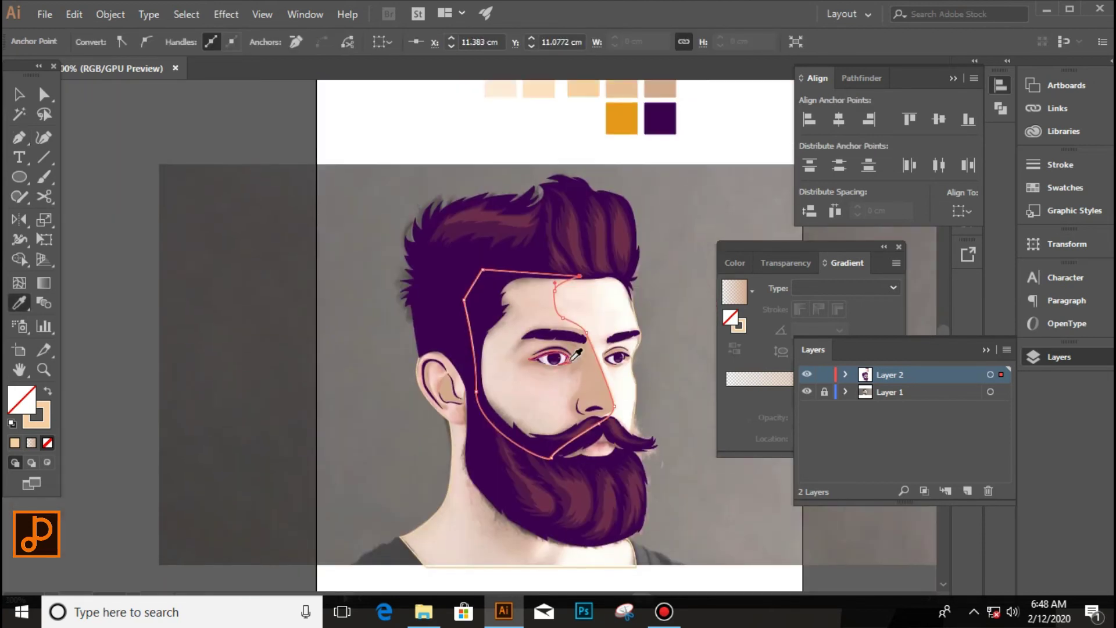
scroll(523, 290, "up", 3)
Step: Fill the shading with the skin tone sampled from the swatches, keeping the neck shape's skin fill
key("i")
left_click(618, 202)
key("v")
scroll(535, 506, "up", 3)
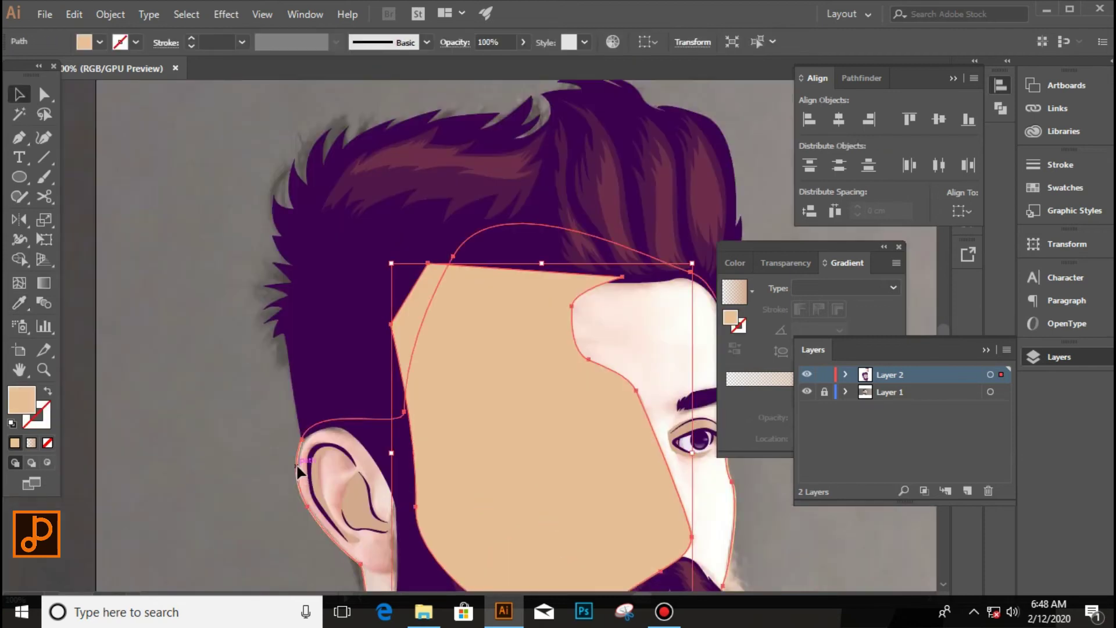
left_click(298, 472)
scroll(254, 343, "down", 5)
left_click(50, 392)
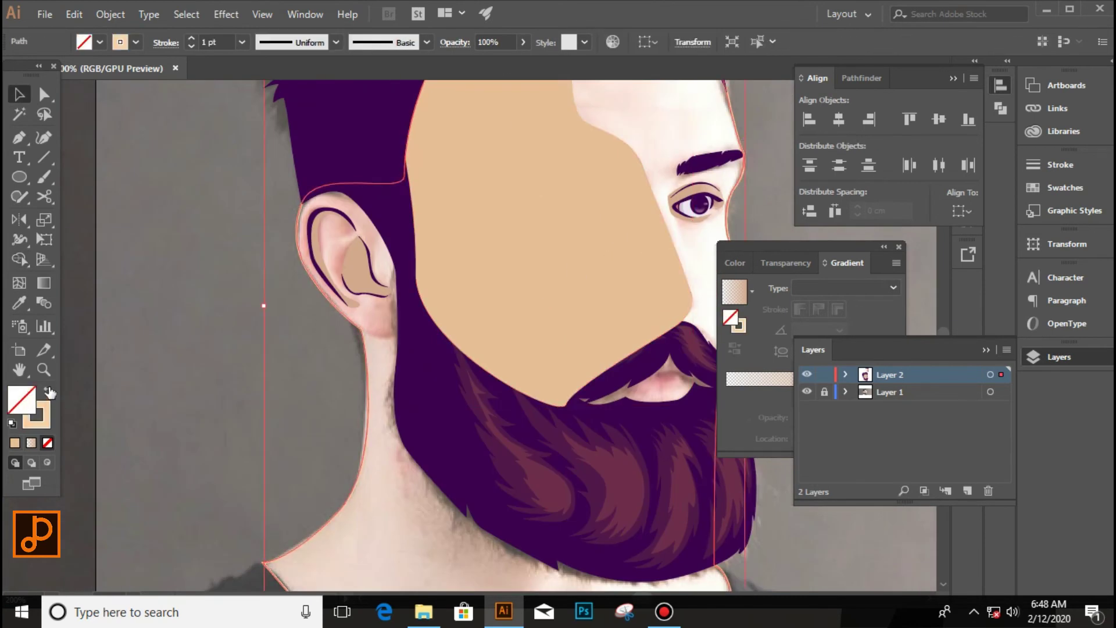
key("ctrl+shift+a")
scroll(408, 377, "down", 3)
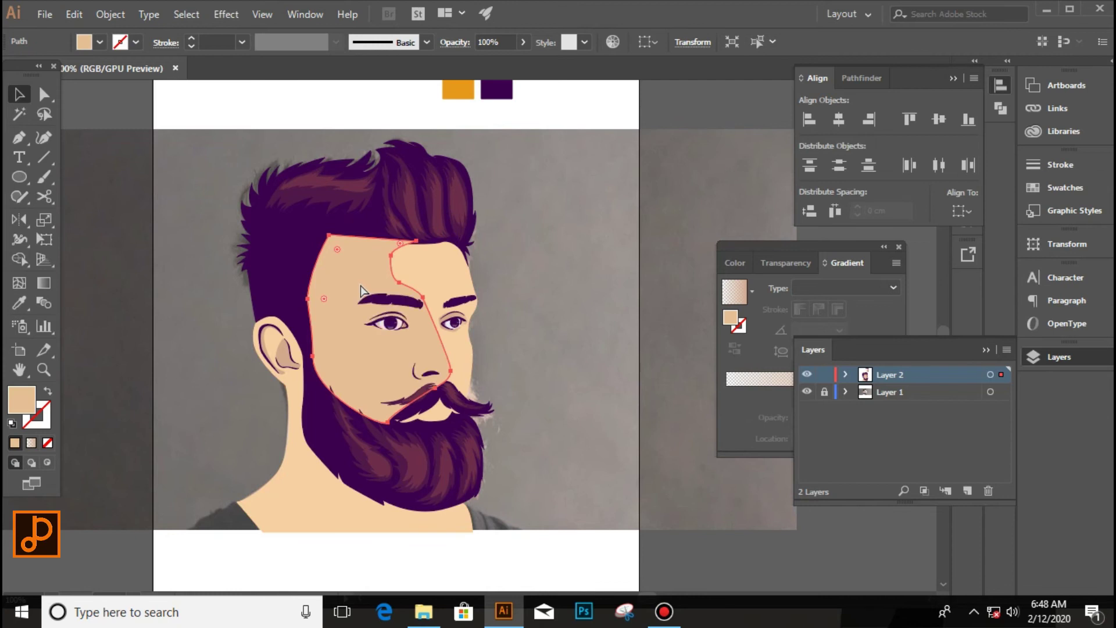
key("ctrl+shift+a")
scroll(406, 378, "down", 3)
scroll(555, 426, "up", 3)
scroll(555, 426, "up", 2)
scroll(555, 426, "down", 3)
scroll(261, 424, "up", 4)
Step: Redraw the shading's curved edge across the forehead
key("p")
left_click(377, 237)
left_click_drag(414, 333, 444, 310)
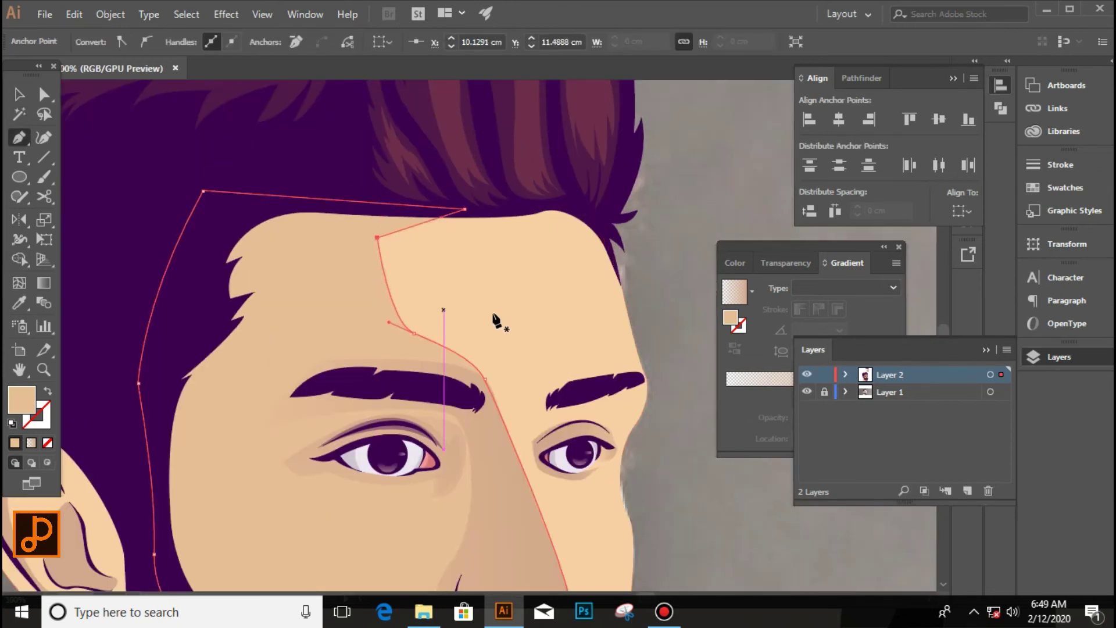
key("ctrl+shift+a")
scroll(495, 320, "down", 3)
scroll(407, 385, "up", 1)
scroll(517, 296, "up", 3)
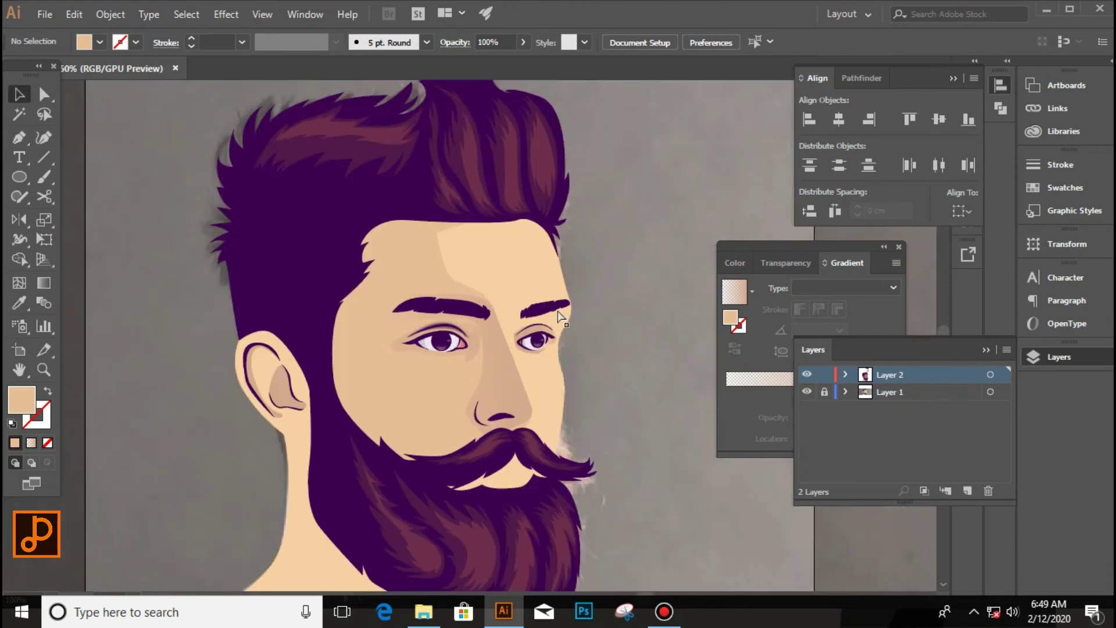
Step: Apply the skin gradient, delete its middle stop and set the left stop to 0% opacity
left_click(349, 262)
double_click(22, 400)
left_click(917, 215)
key("i")
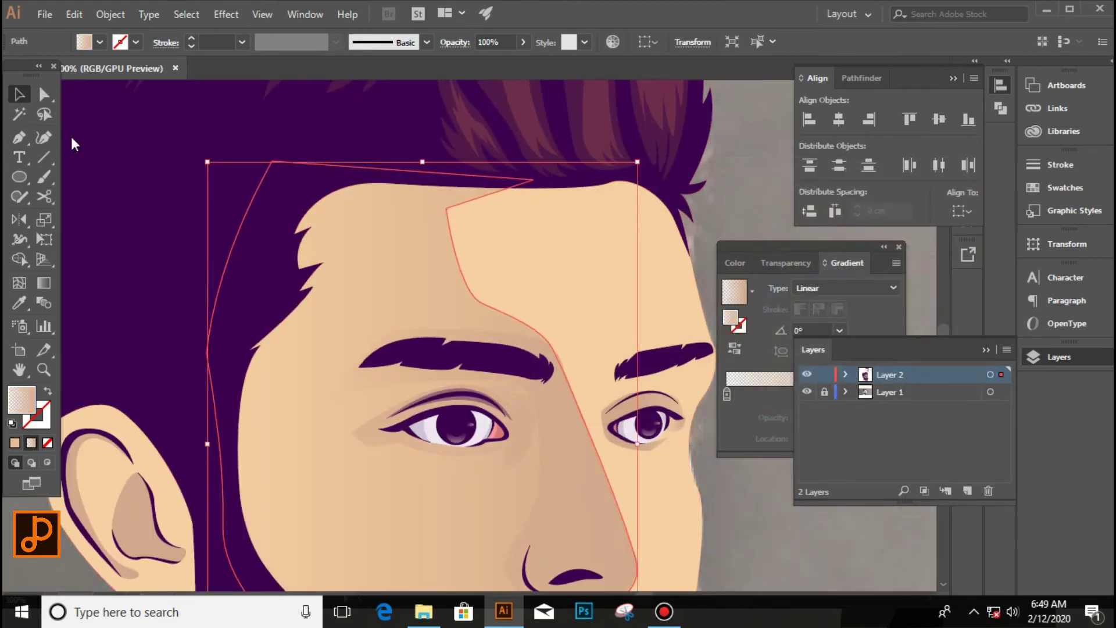
scroll(748, 504, "down", 3)
scroll(494, 349, "up", 1)
left_click(803, 379)
double_click(874, 395)
left_click_drag(769, 395, 762, 415)
double_click(726, 394)
left_click(722, 459)
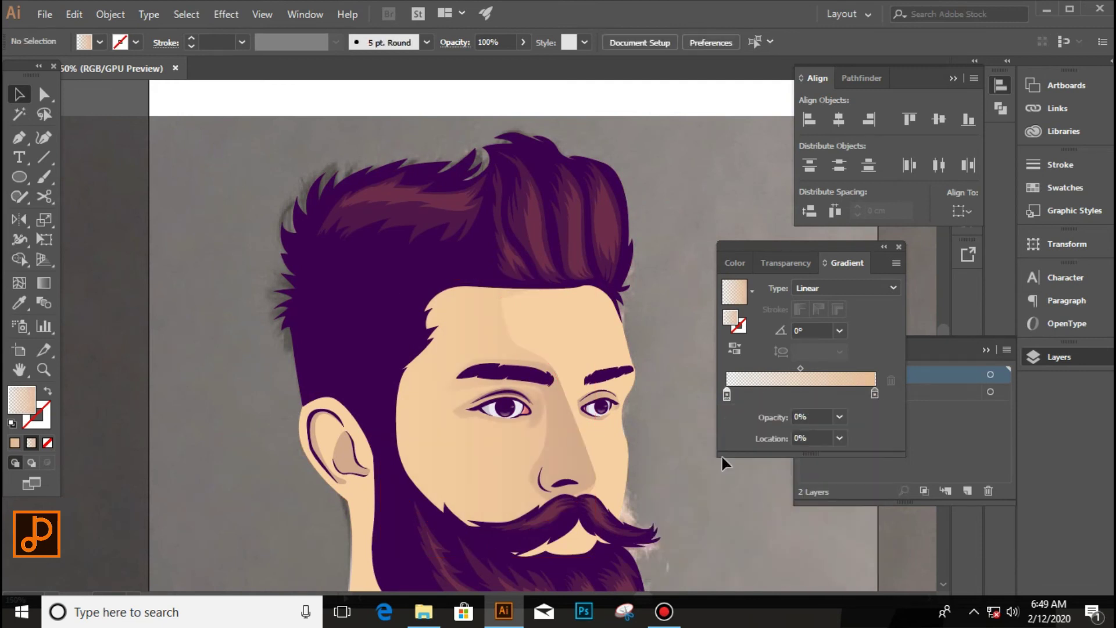
scroll(658, 420, "down", 2)
scroll(575, 298, "up", 1)
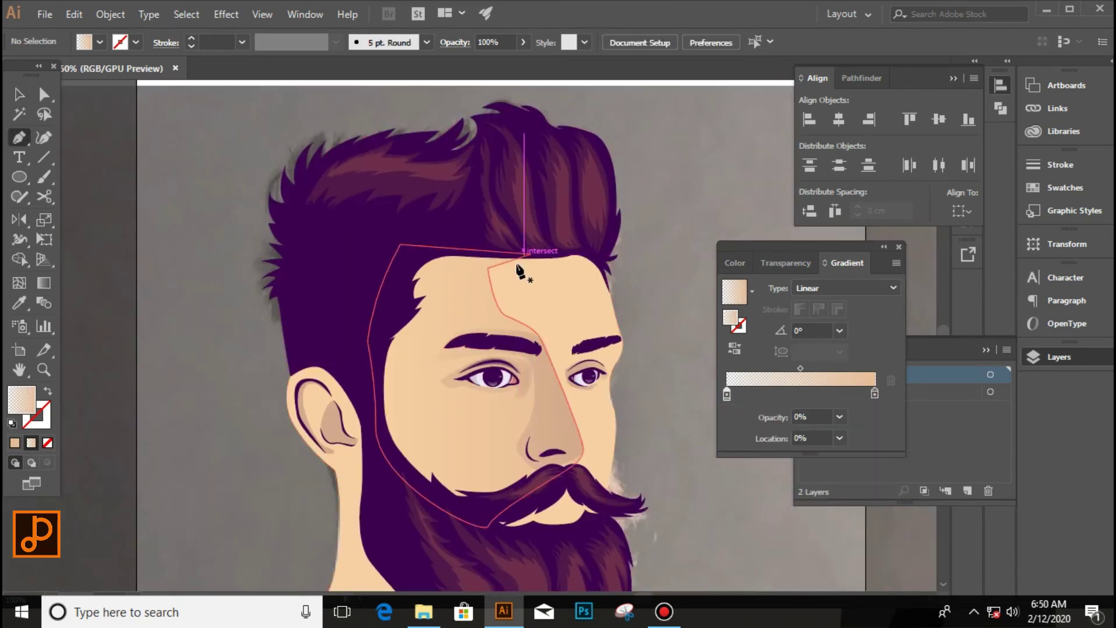
Step: With no fill, outline a highlight shape down the nose ending in a curved tip
key("shift+x")
scroll(457, 308, "up", 2)
left_click(452, 186)
left_click(413, 241)
left_click(419, 276)
scroll(444, 357, "down", 2)
left_click(465, 381)
scroll(513, 447, "down", 3)
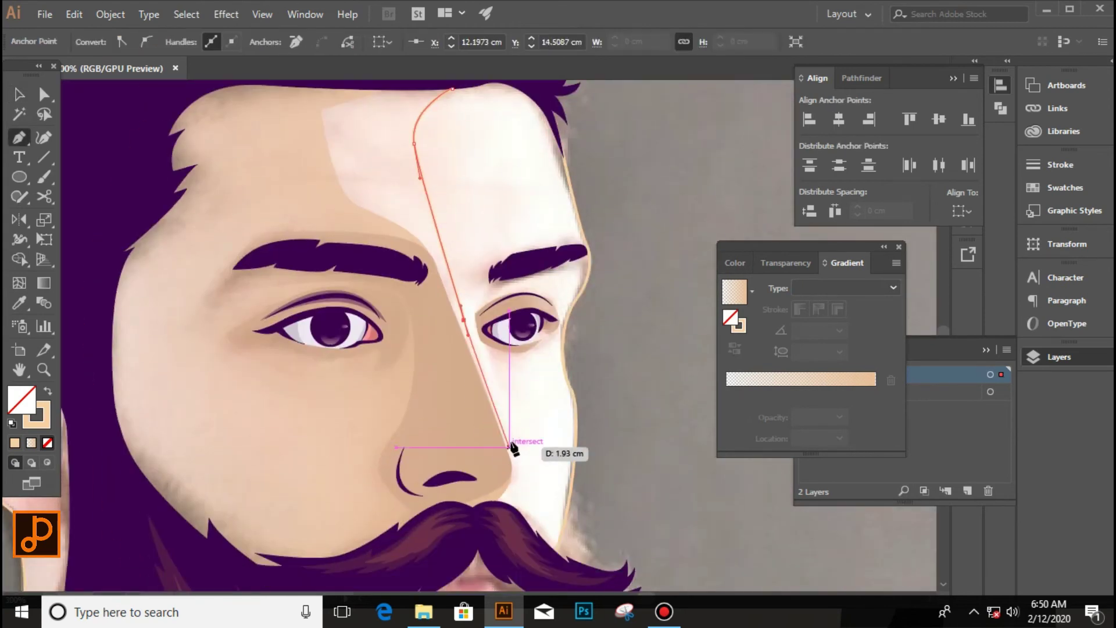
left_click_drag(513, 442, 516, 462)
scroll(516, 500, "up", 2)
scroll(599, 517, "down", 2)
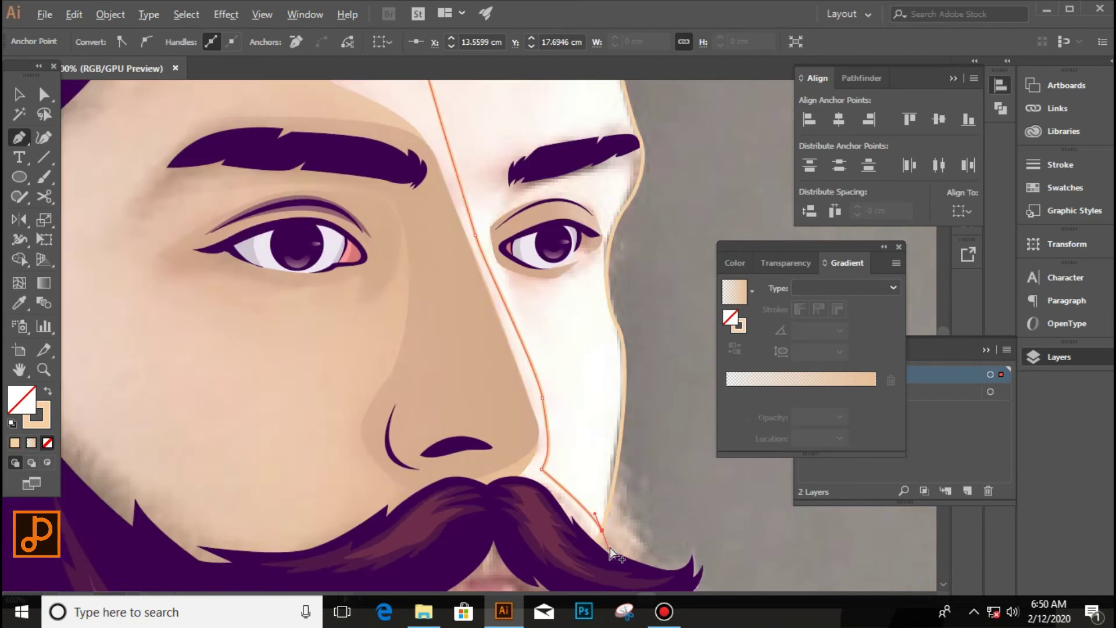
scroll(609, 547, "down", 2)
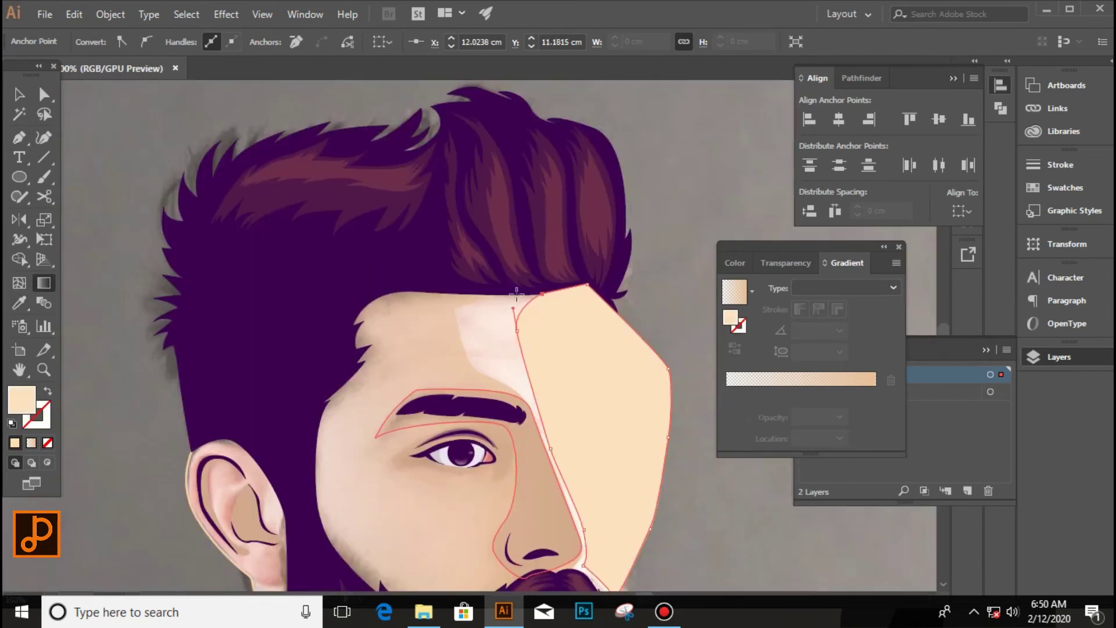
Step: Fill the highlight with a linear gradient, one stop at 0% opacity, and nudge an anchor
left_click(601, 417)
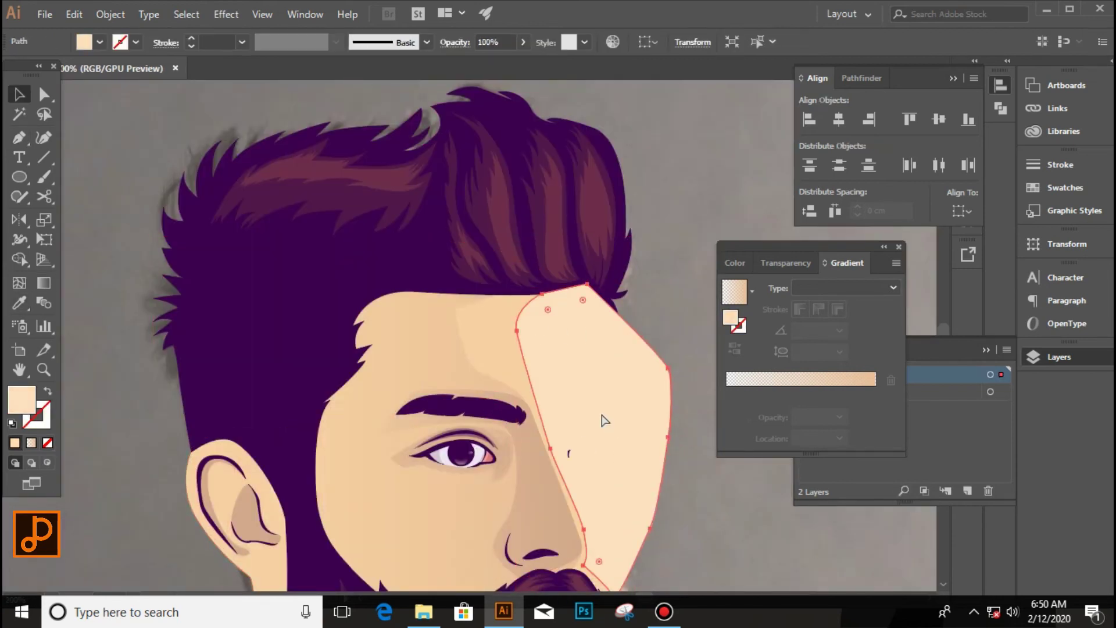
key("ctrl+shift+a")
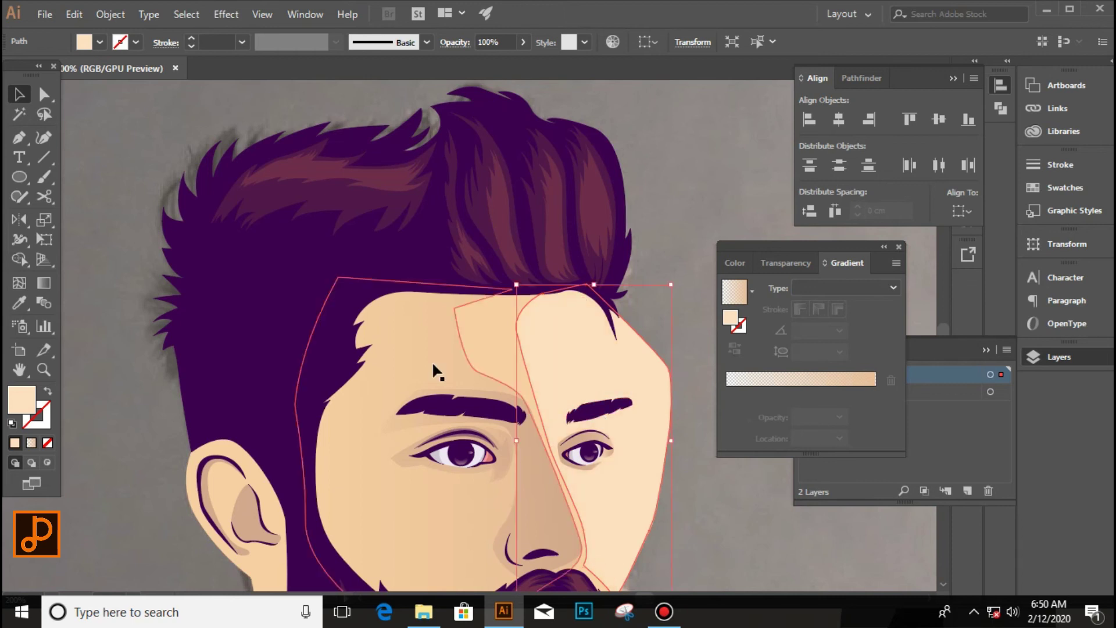
key("b")
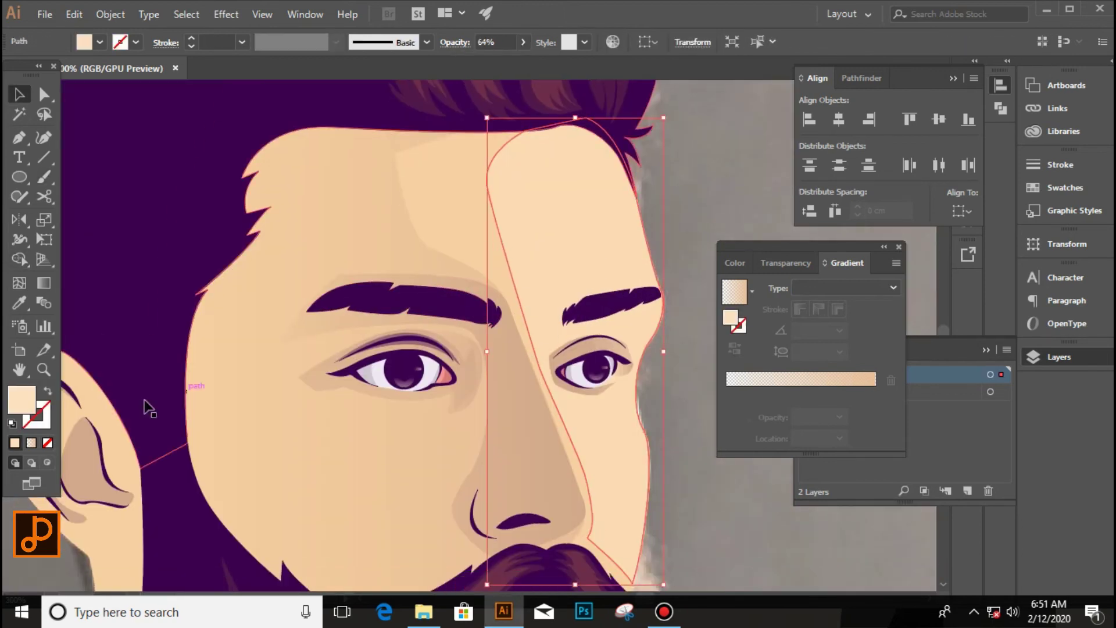
left_click(929, 210)
double_click(727, 397)
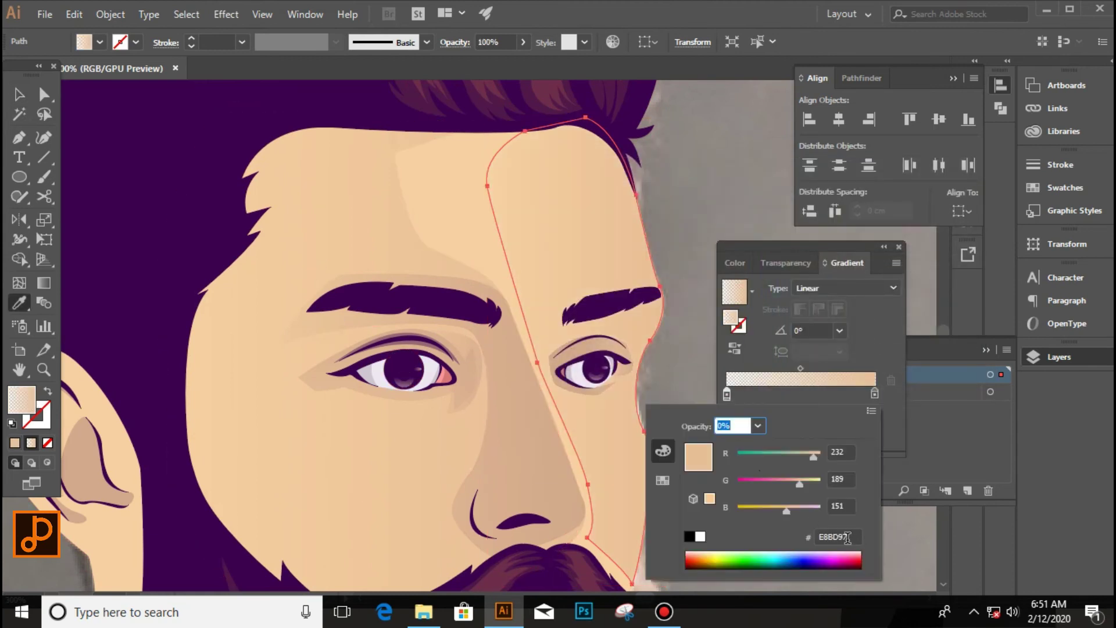
double_click(874, 394)
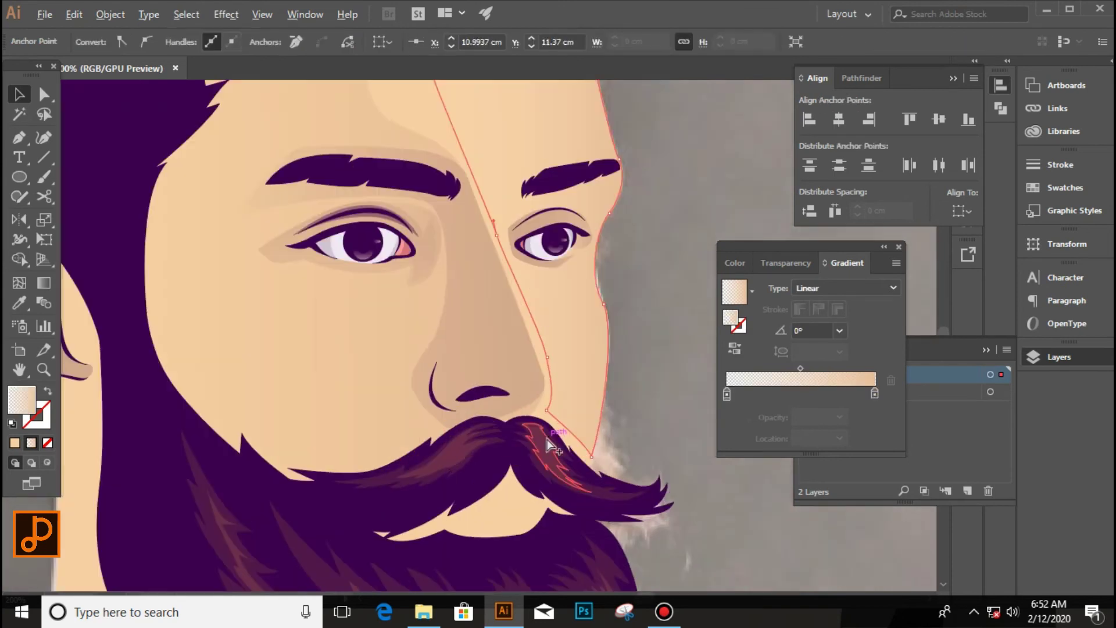
left_click_drag(588, 448, 607, 462)
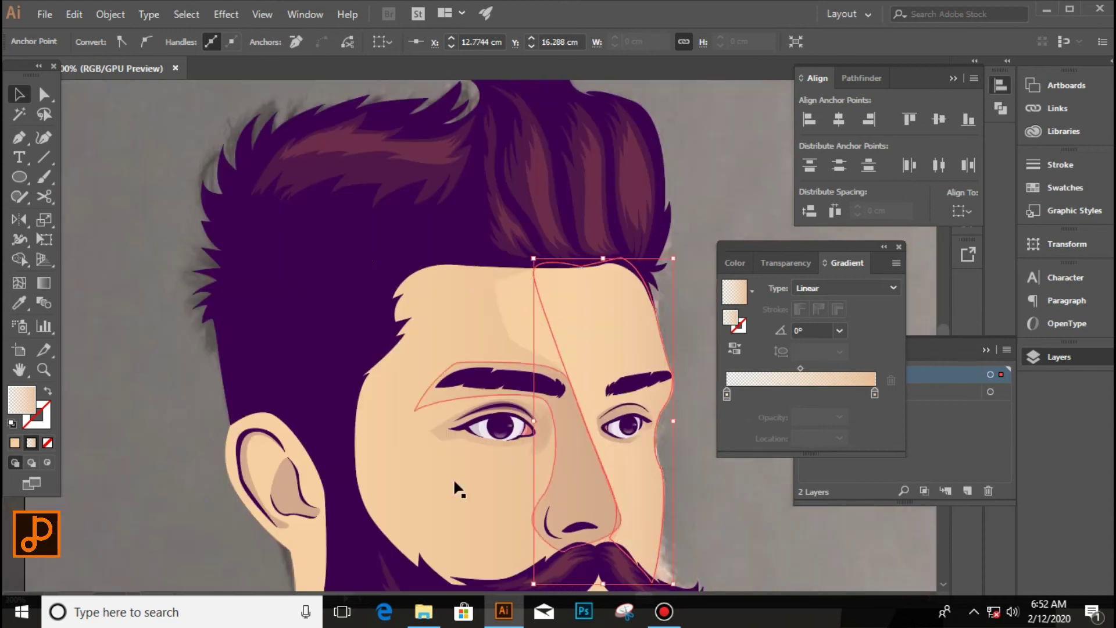
double_click(874, 394)
scroll(794, 549, "down", 3)
scroll(724, 500, "down", 2)
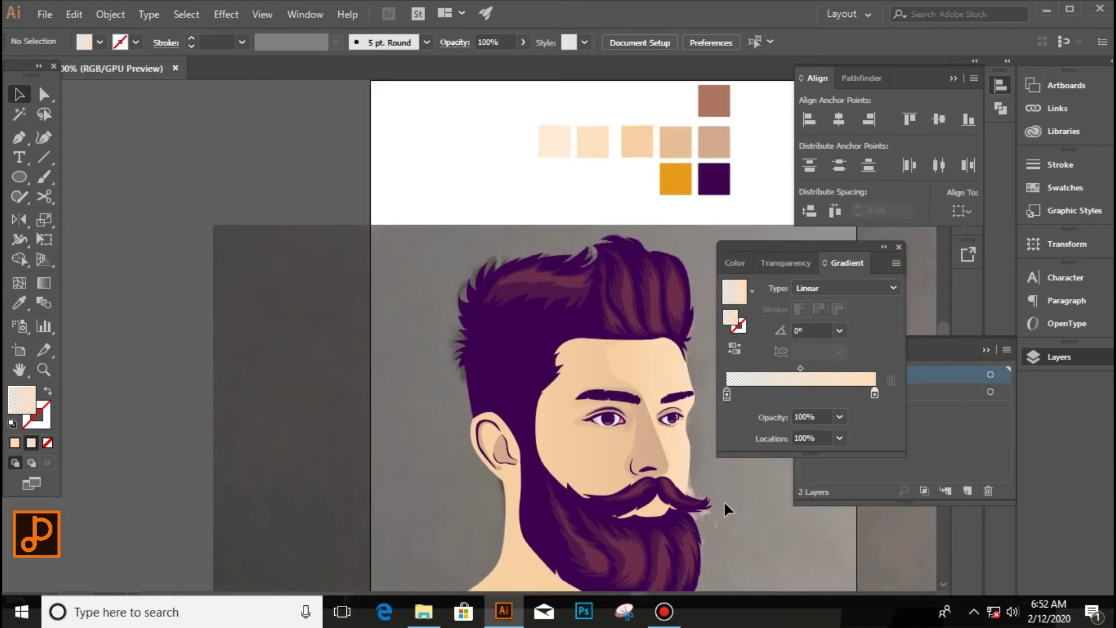
scroll(667, 451, "down", 2)
scroll(563, 325, "up", 5)
Step: Drag the left face shading's gradient horizontally across the face with the Gradient tool
left_click(482, 337)
key("g")
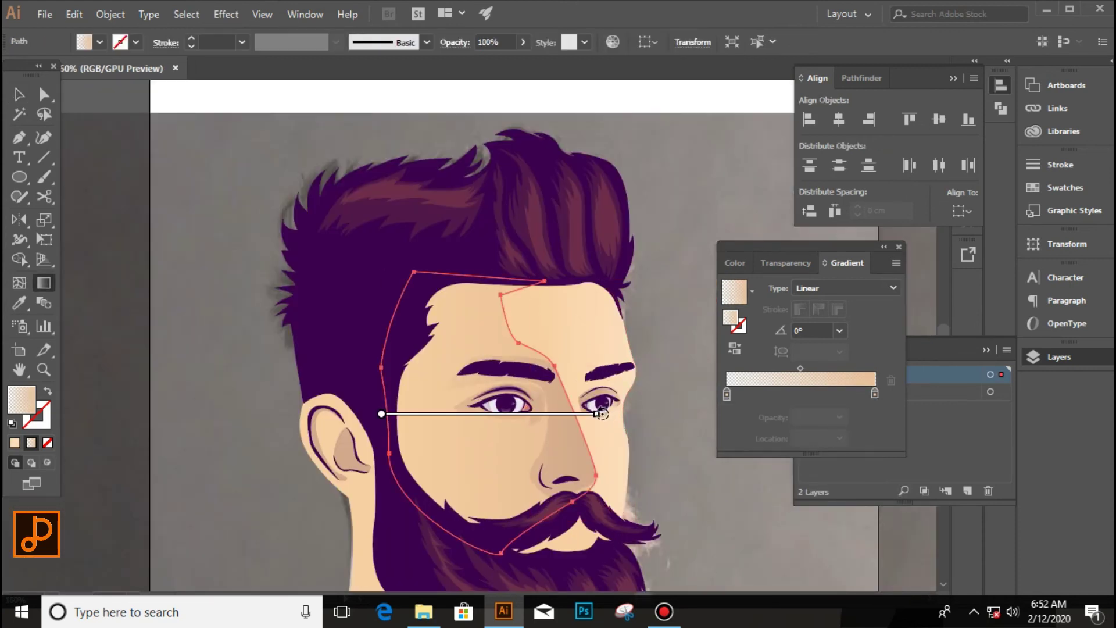
left_click_drag(377, 416, 484, 417)
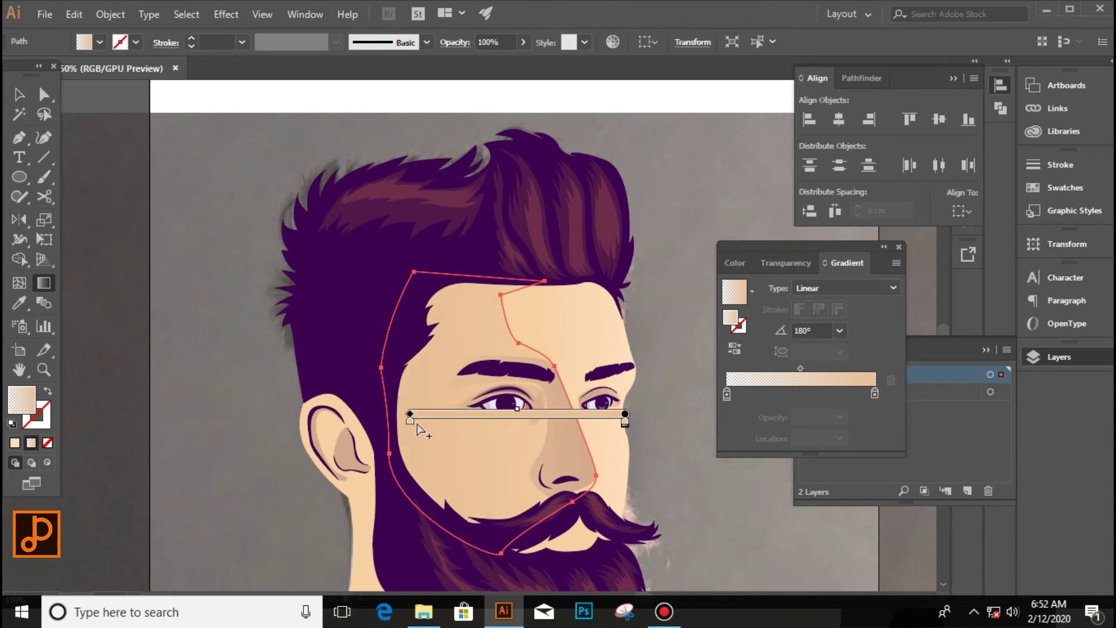
scroll(291, 407, "down", 3)
scroll(378, 419, "up", 3)
key("v")
left_click(537, 135)
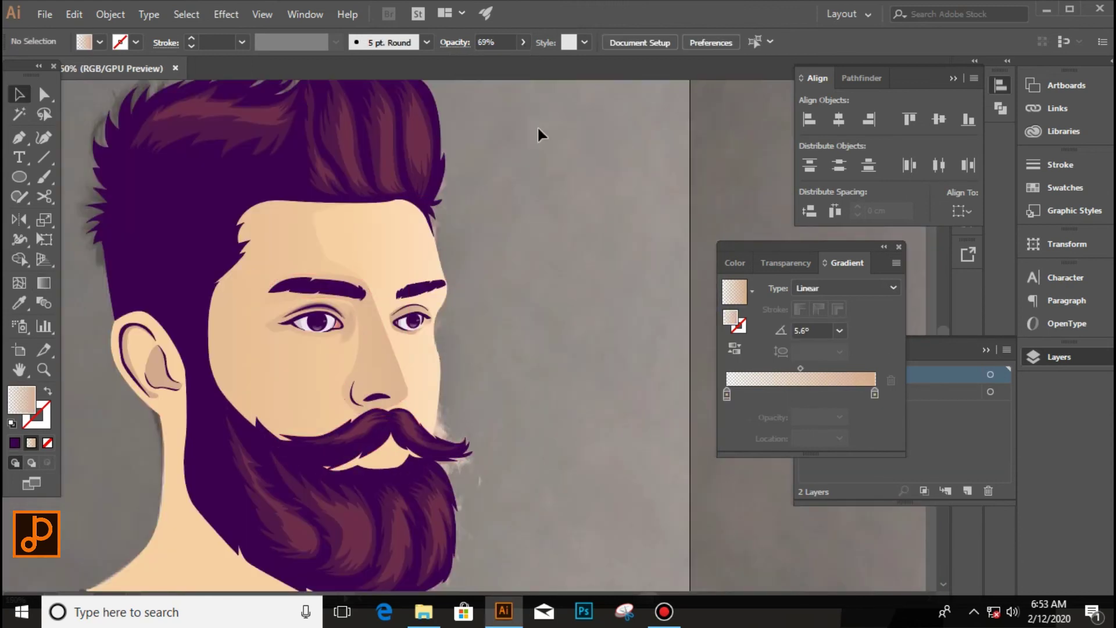
scroll(555, 316, "down", 3)
scroll(609, 364, "up", 2)
scroll(557, 399, "down", 2)
scroll(497, 388, "up", 3)
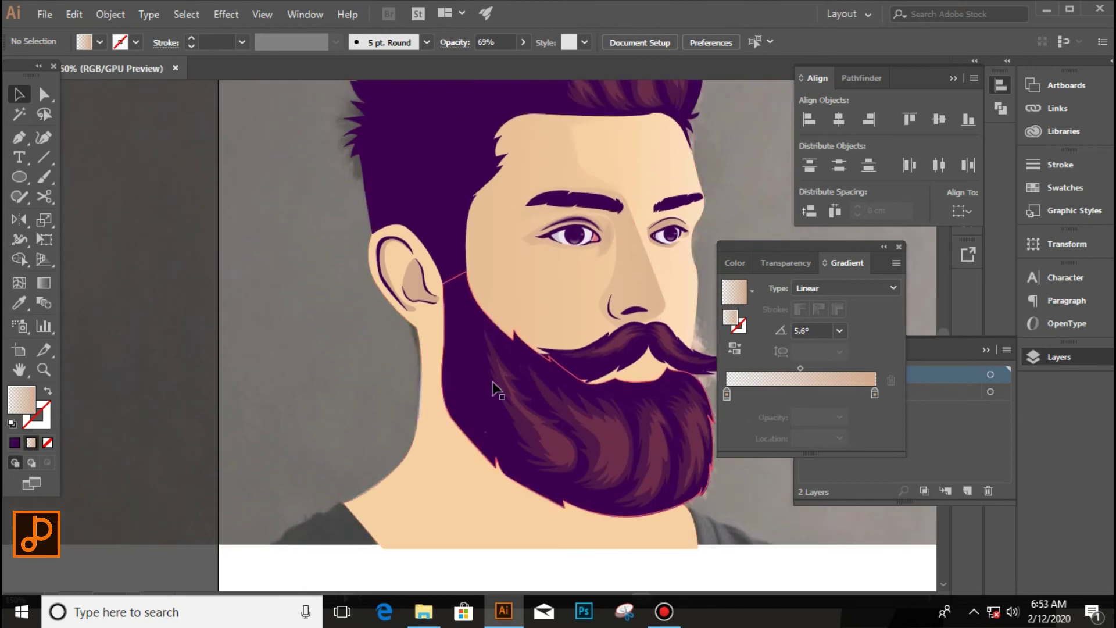
Step: Check the cheek and brow shading shape, then select the beard shape
left_click(537, 214)
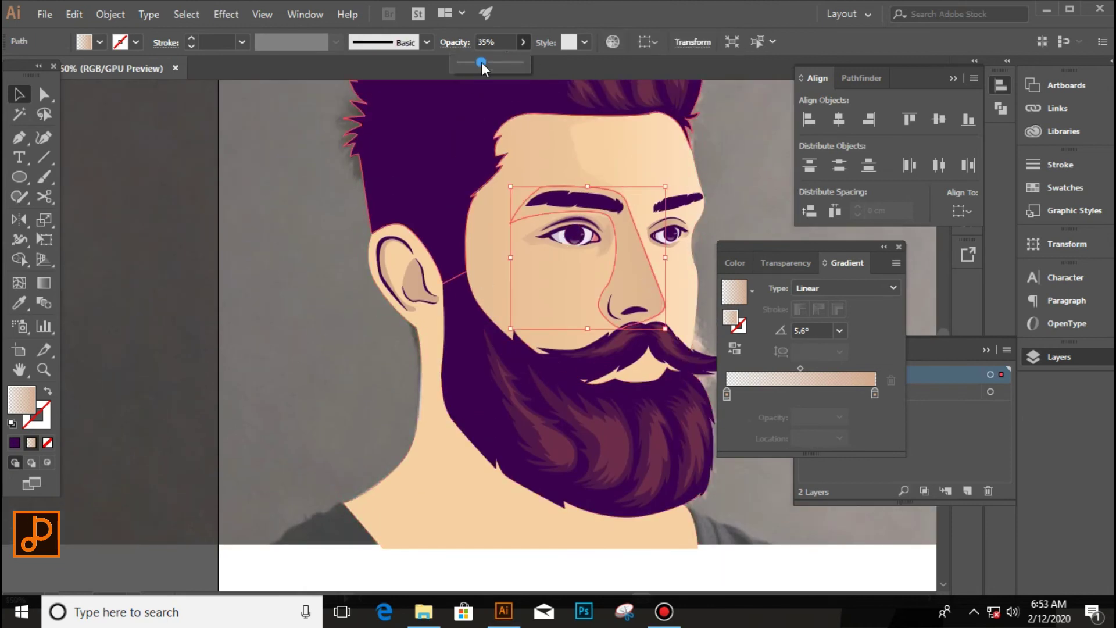
left_click(326, 233)
scroll(314, 299, "down", 3)
scroll(407, 290, "up", 3)
scroll(546, 308, "down", 1)
scroll(539, 263, "up", 2)
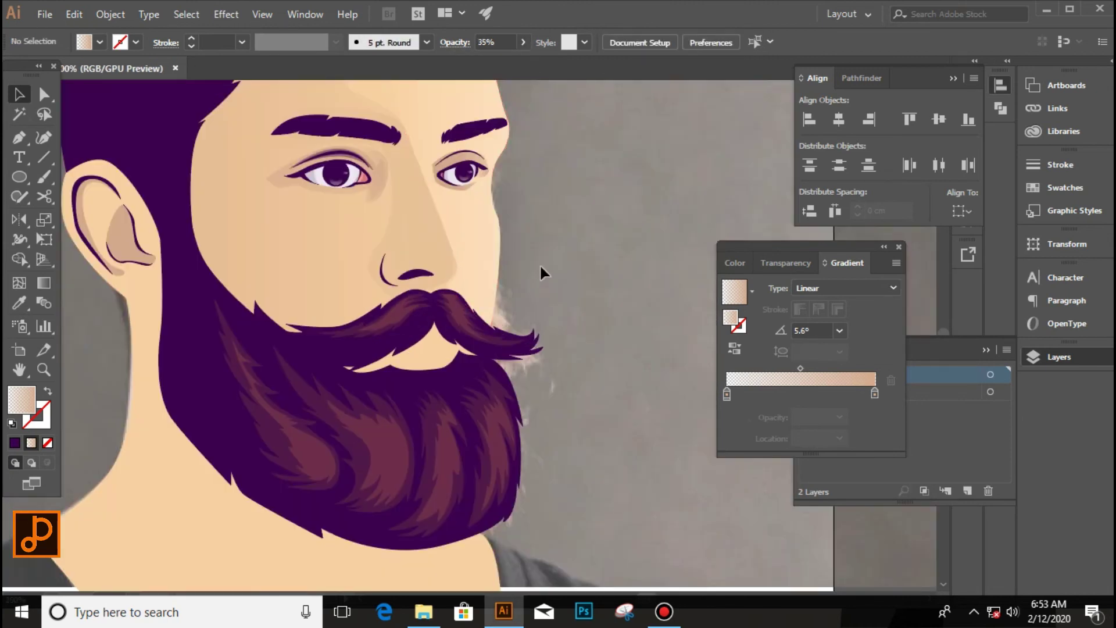
scroll(540, 264, "down", 2)
left_click(239, 400)
Step: Pen-draw a closed nose shadow shape from the nostril toward the moustache and around the tip
left_click(129, 373)
scroll(385, 209, "up", 3)
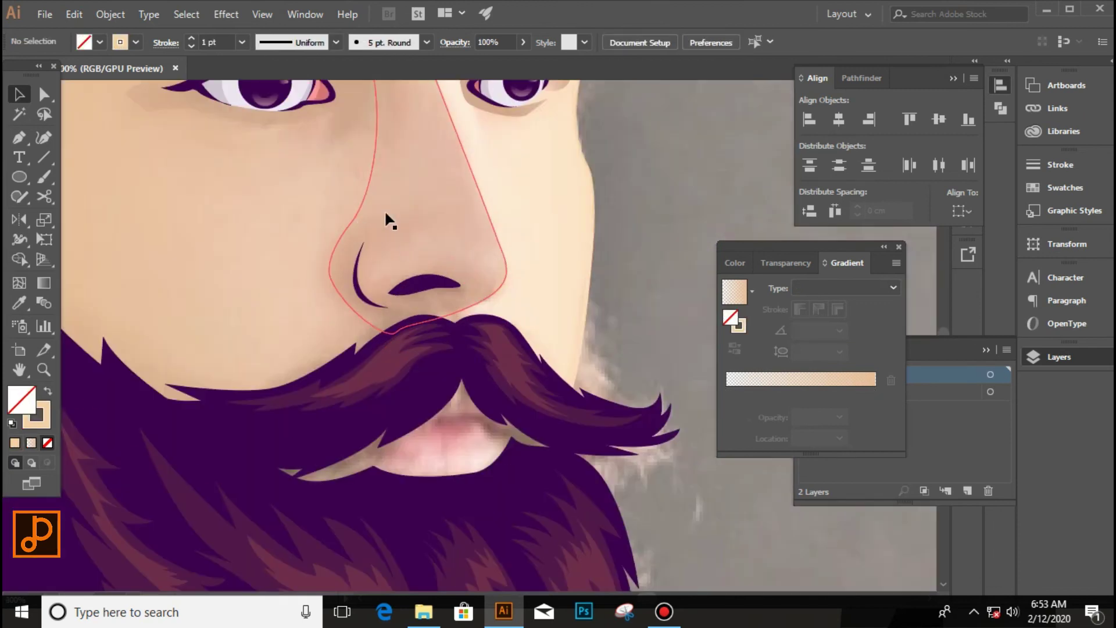
left_click(385, 214)
scroll(385, 213, "down", 1)
key("p")
scroll(368, 285, "up", 2)
left_click(340, 209)
scroll(349, 262, "down", 2)
scroll(368, 344, "up", 2)
left_click_drag(339, 317, 384, 353)
left_click(406, 363)
left_click_drag(544, 286, 549, 265)
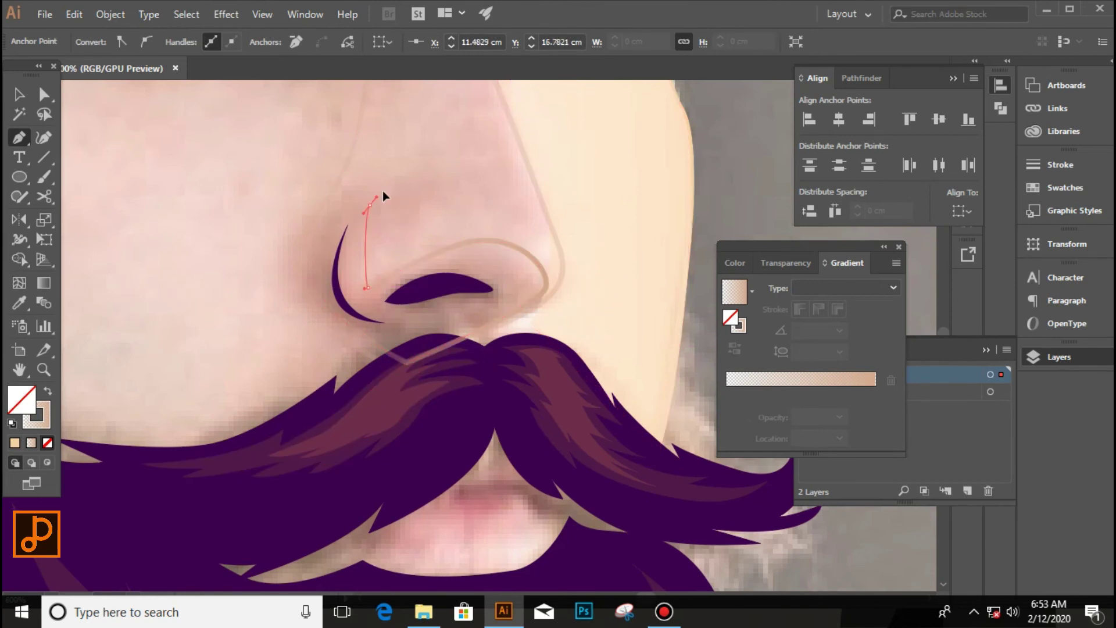
left_click(335, 219)
scroll(349, 261, "down", 3)
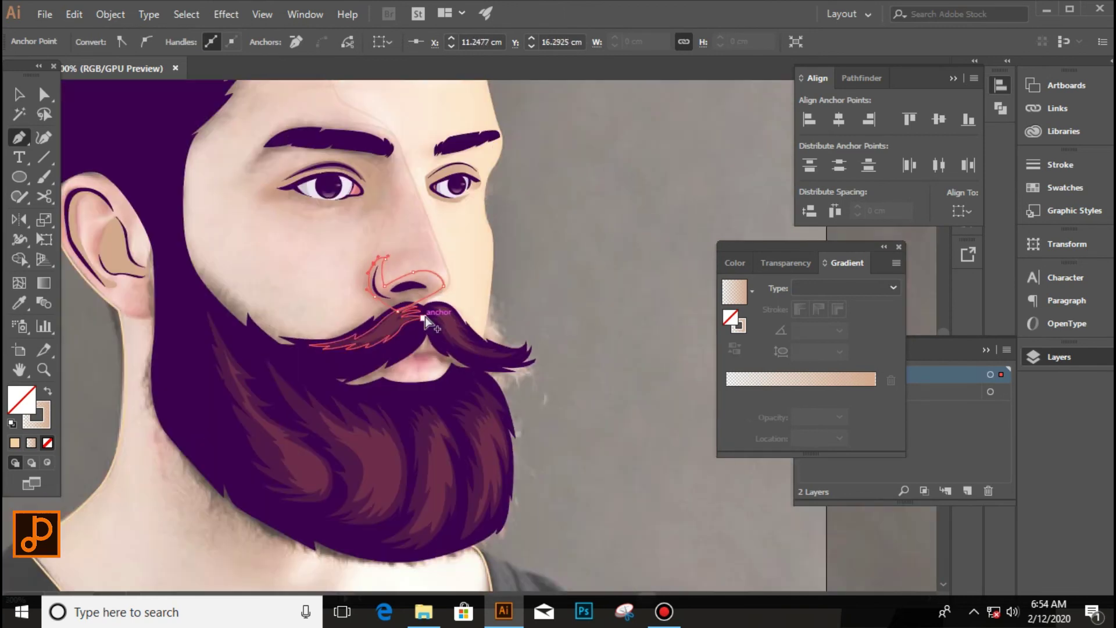
scroll(398, 349, "up", 2)
Step: Swap the nose shadow's fill and stroke so it carries the gradient fill
key("shift+x")
key("v")
scroll(475, 382, "up", 2)
left_click(511, 377)
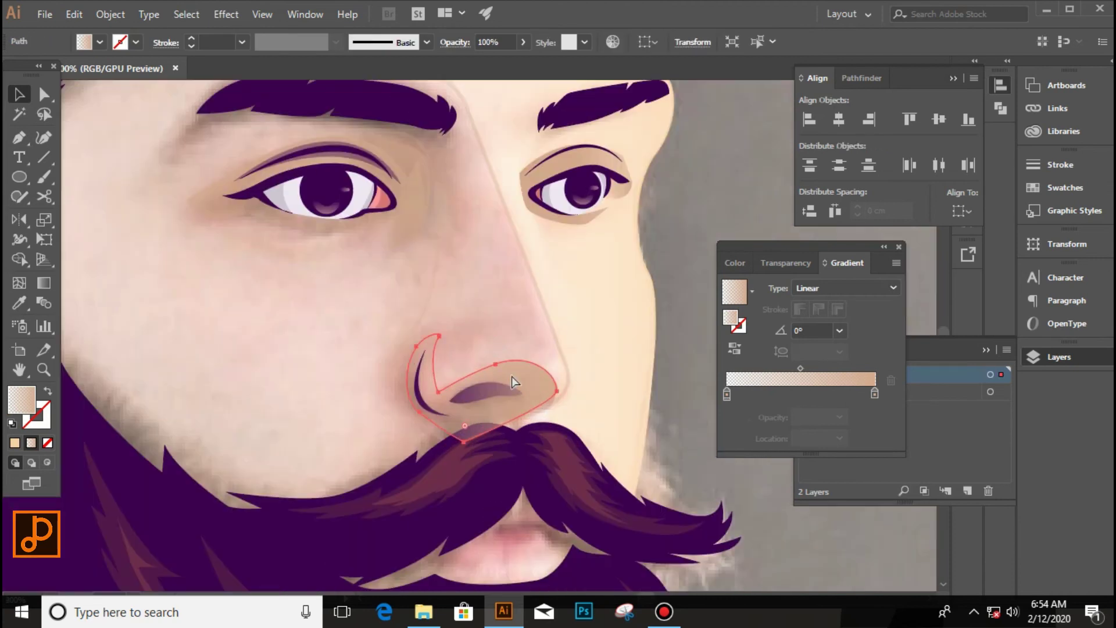
scroll(424, 289, "down", 4)
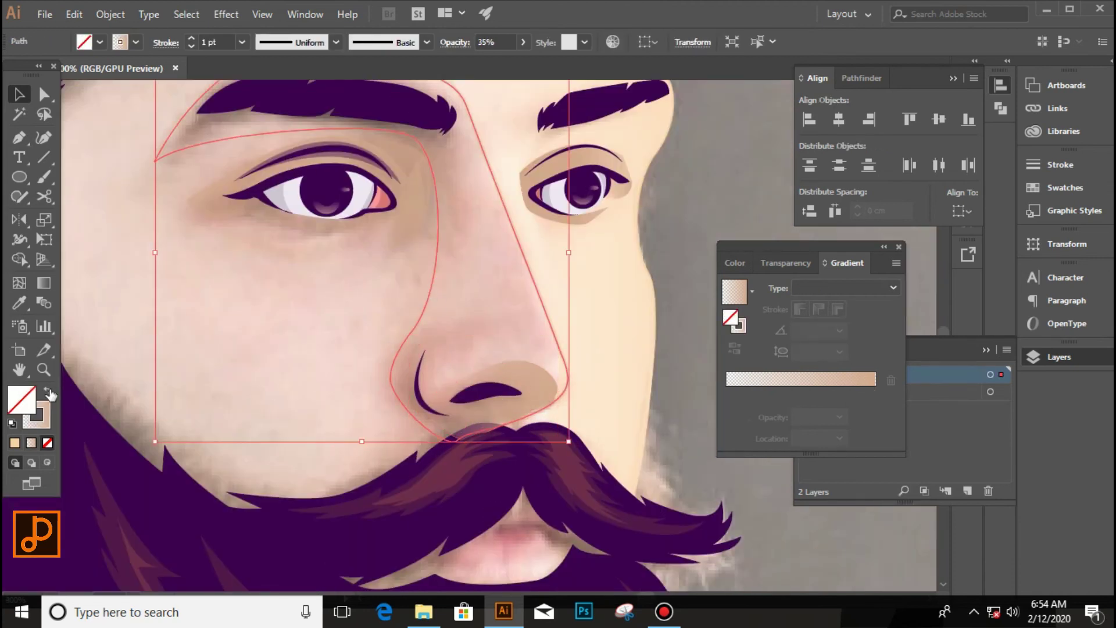
left_click(205, 322)
left_click(528, 401)
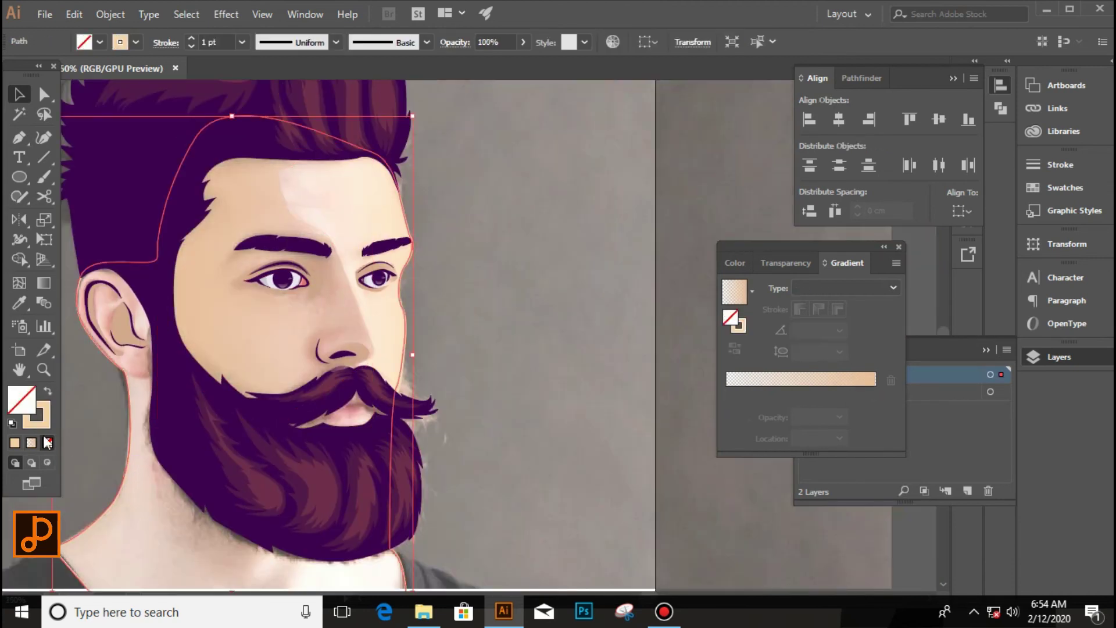
scroll(512, 407, "down", 3)
scroll(407, 360, "up", 4)
Step: Set the nose shadow's peach gradient to run vertically using the Gradient tool
left_click(378, 360)
key("g")
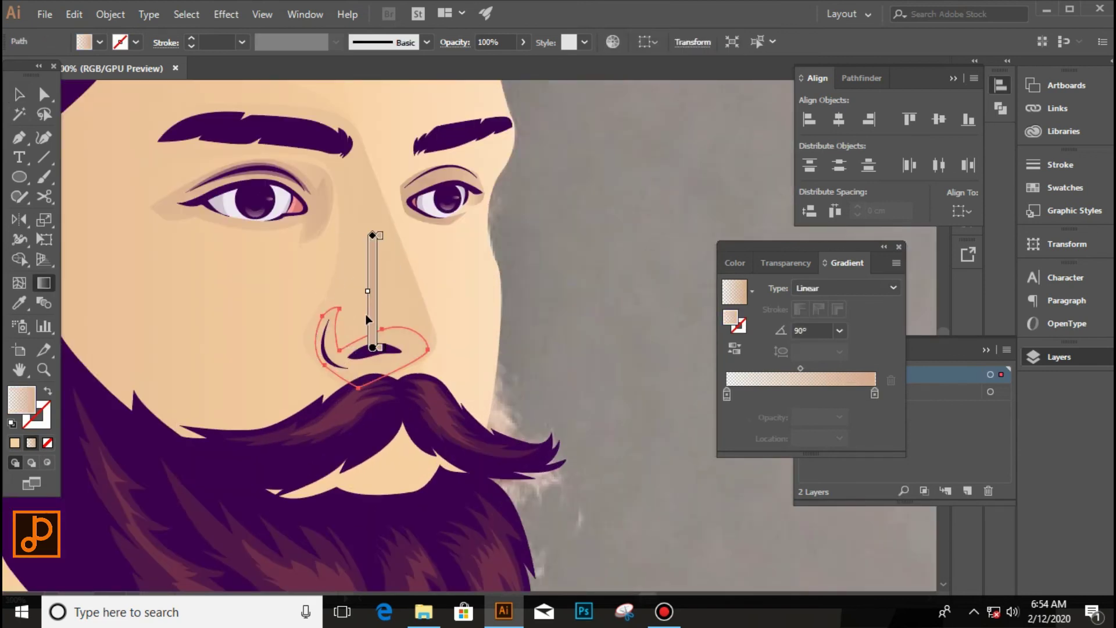
scroll(349, 323, "down", 3)
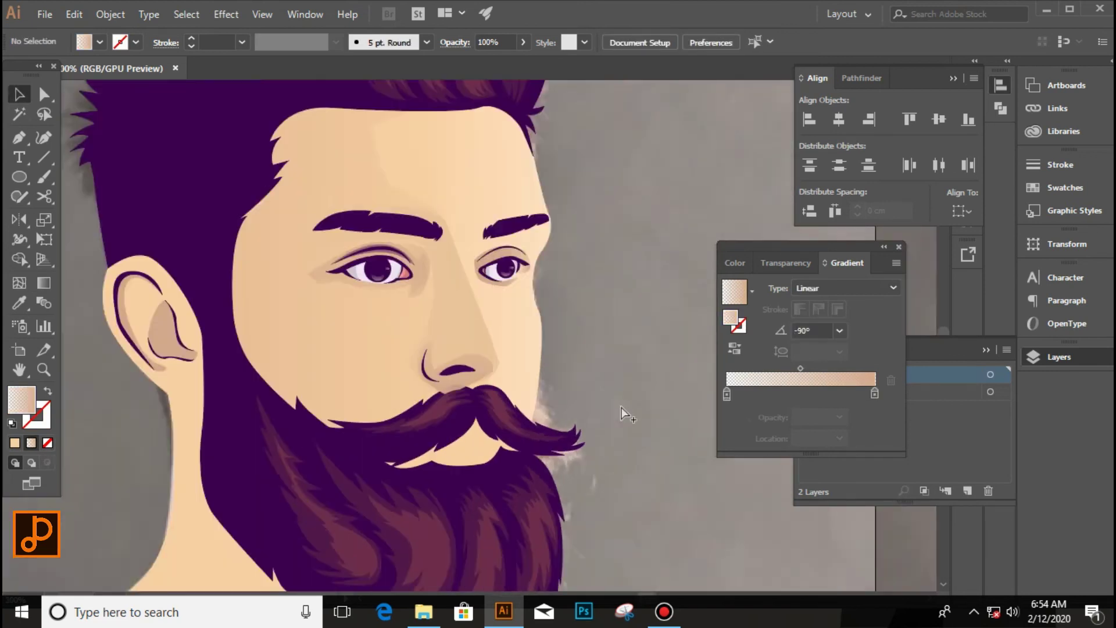
scroll(420, 381, "up", 2)
scroll(422, 376, "up", 3)
scroll(523, 366, "down", 3)
key("v")
left_click(552, 367)
scroll(535, 371, "down", 2)
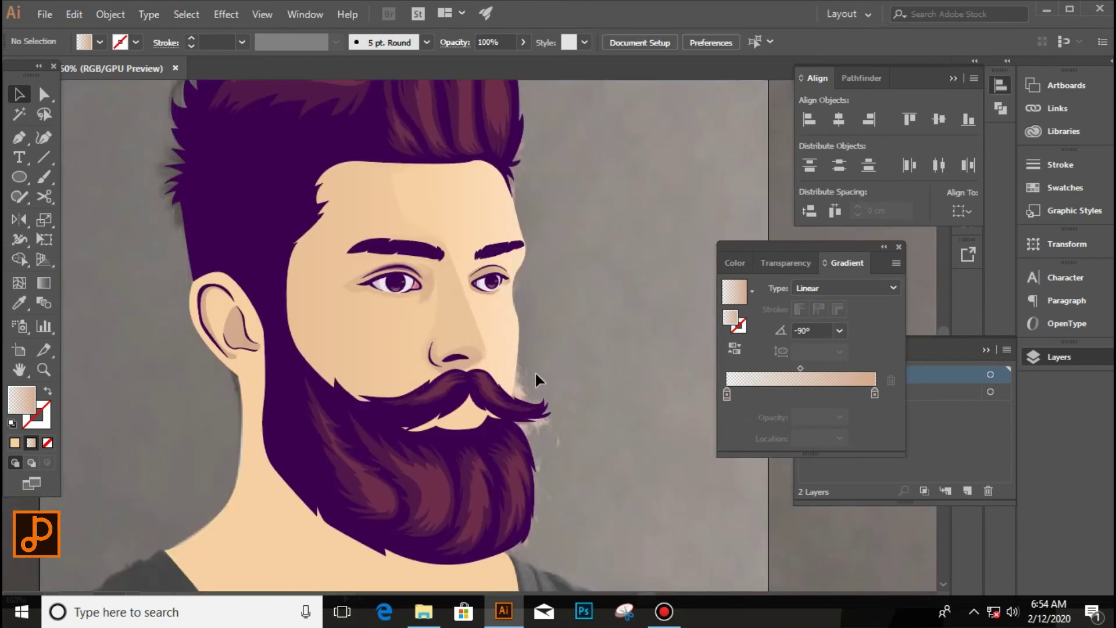
scroll(500, 302, "up", 3)
scroll(488, 285, "up", 1)
scroll(472, 271, "up", 3)
Step: Draw a curved crease shape above the right-hand eyelid
left_click_drag(560, 248, 668, 301)
scroll(575, 265, "down", 1)
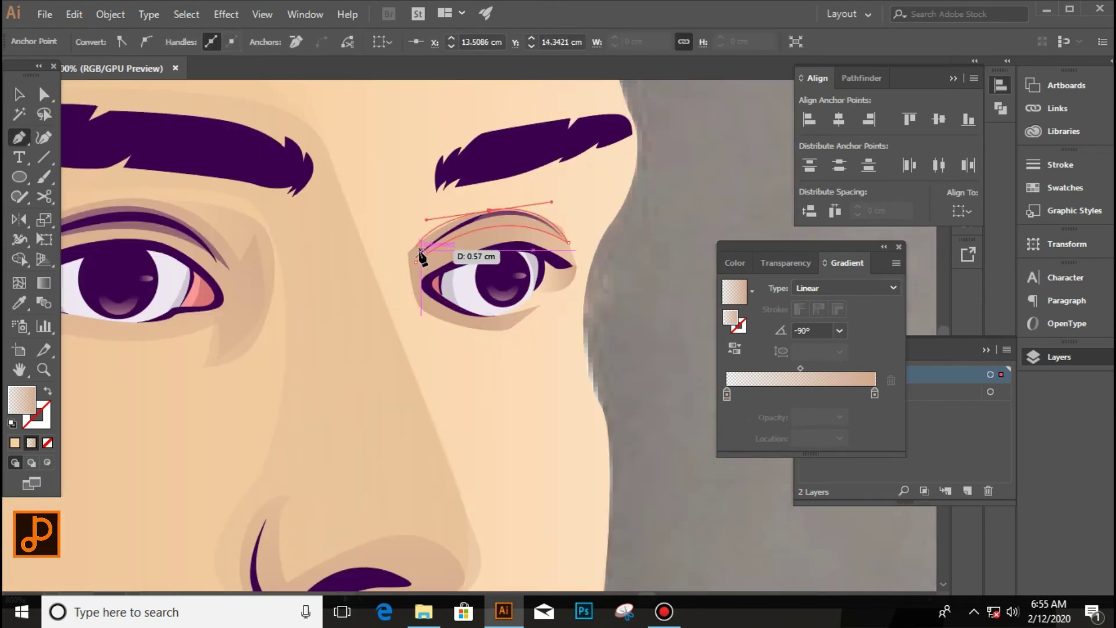
left_click_drag(421, 256, 421, 257)
scroll(421, 258, "up", 2)
scroll(523, 243, "down", 2)
Step: Fill the eyelid crease with the sampled dark purple and deselect it
key("i")
left_click(438, 318)
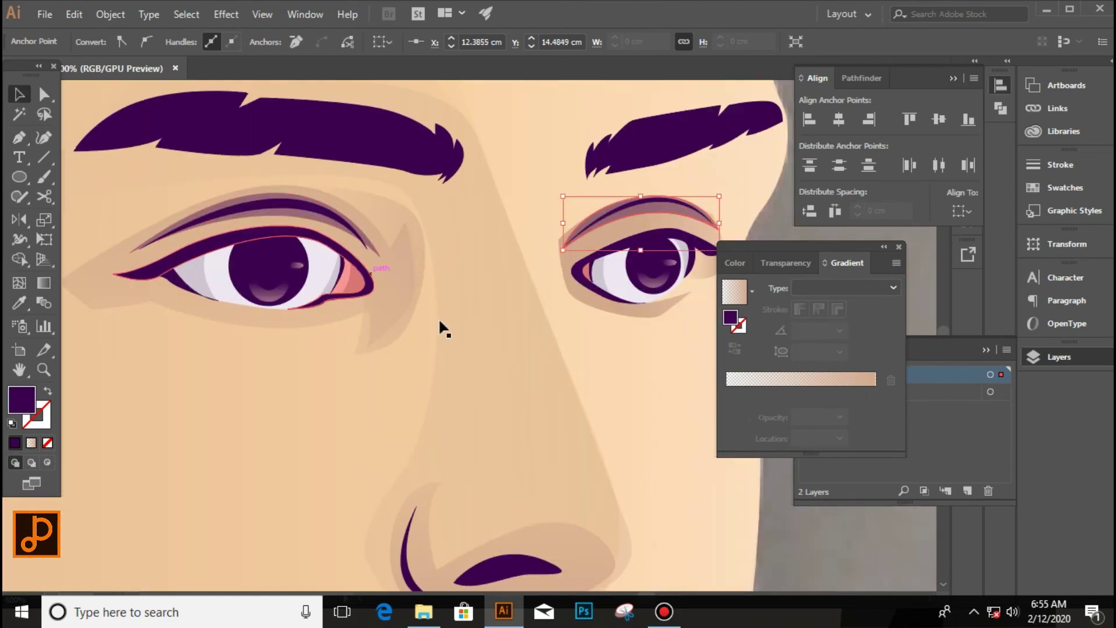
scroll(438, 317, "down", 1)
left_click(664, 458)
scroll(664, 458, "down", 2)
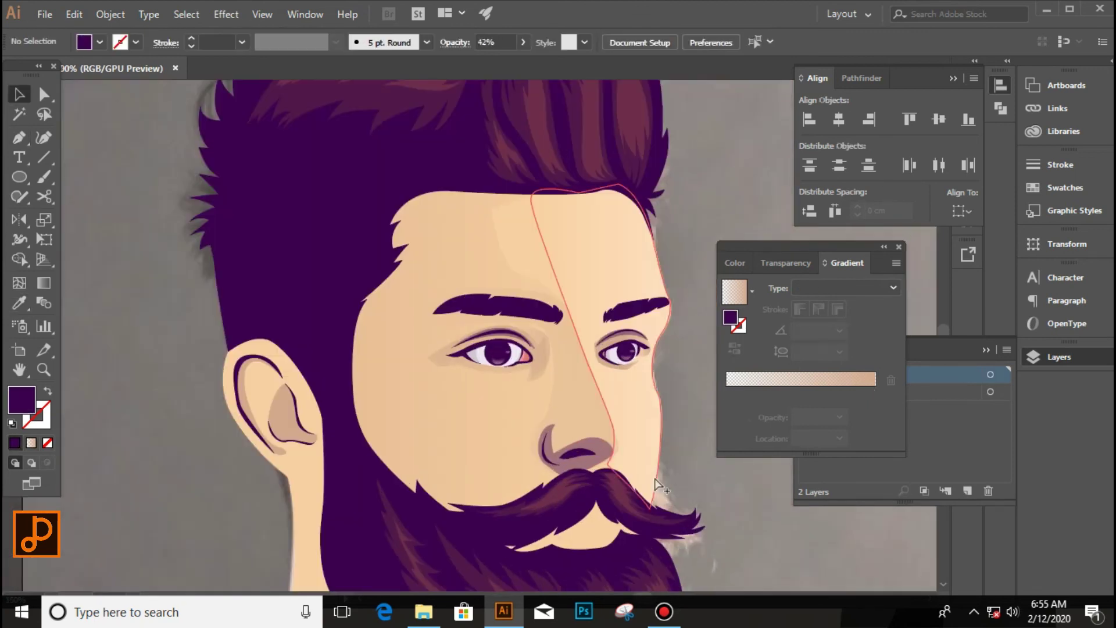
scroll(664, 458, "up", 2)
key("v")
left_click(710, 479)
scroll(710, 479, "down", 2)
scroll(685, 476, "up", 2)
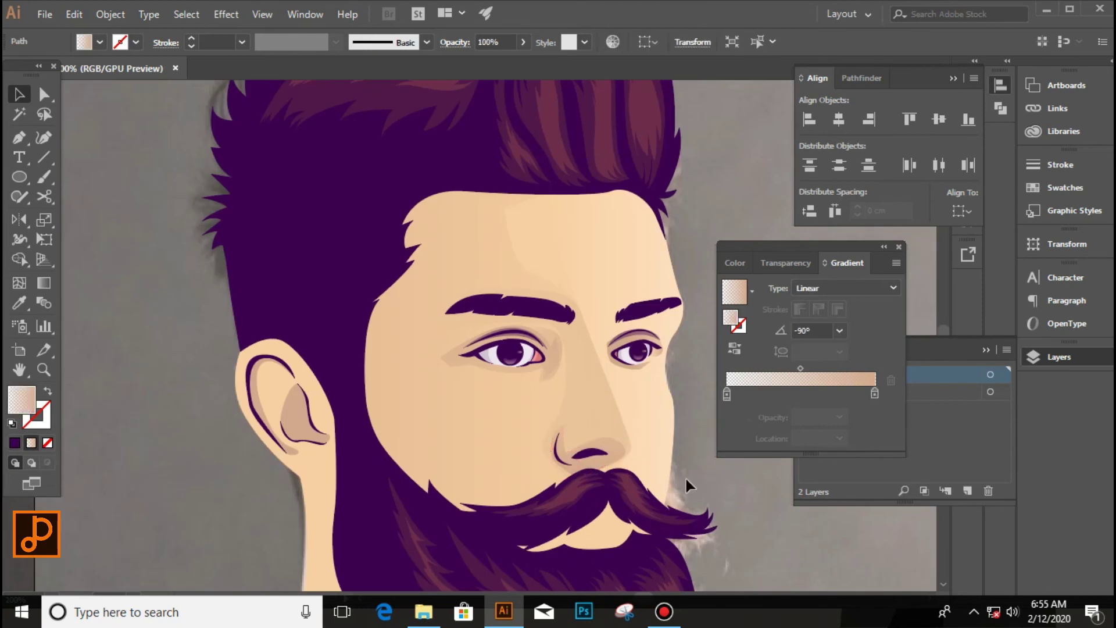
scroll(676, 476, "down", 2)
scroll(699, 485, "up", 2)
scroll(647, 471, "down", 2)
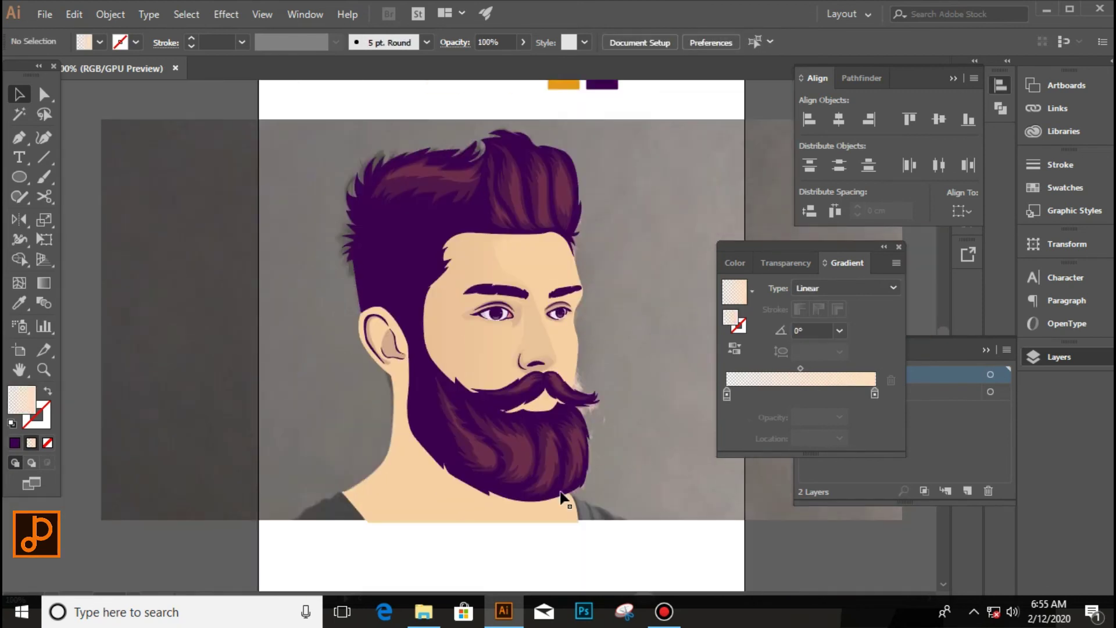
scroll(551, 306, "up", 2)
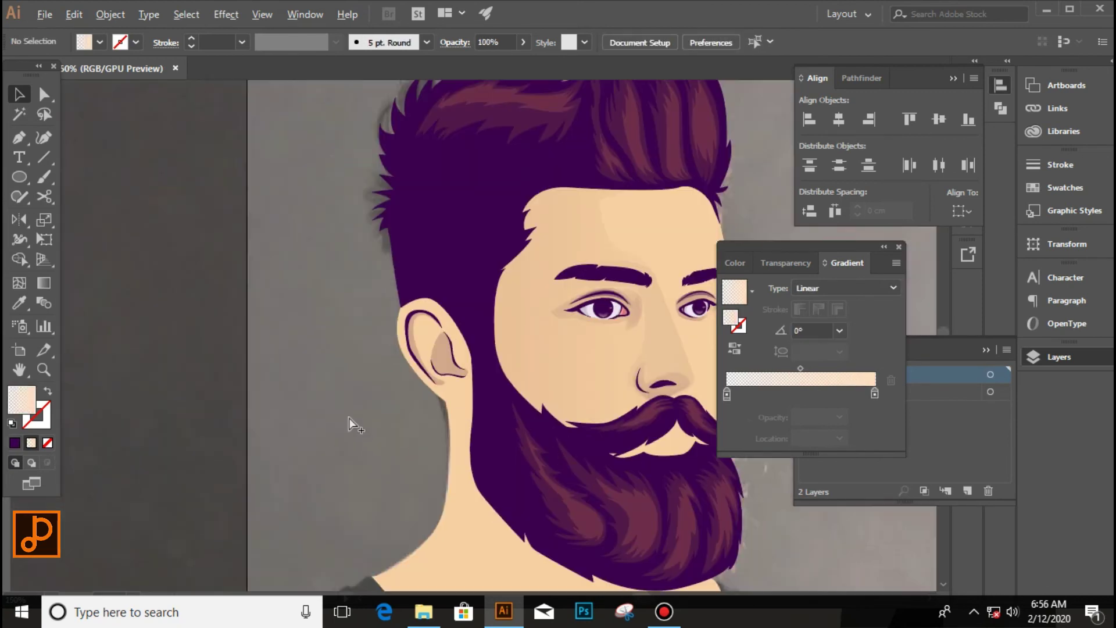
scroll(349, 418, "down", 2)
Step: Start the shirt outline at the neckline and run it along the collar to the right
left_click(450, 488)
key("p")
scroll(450, 487, "up", 2)
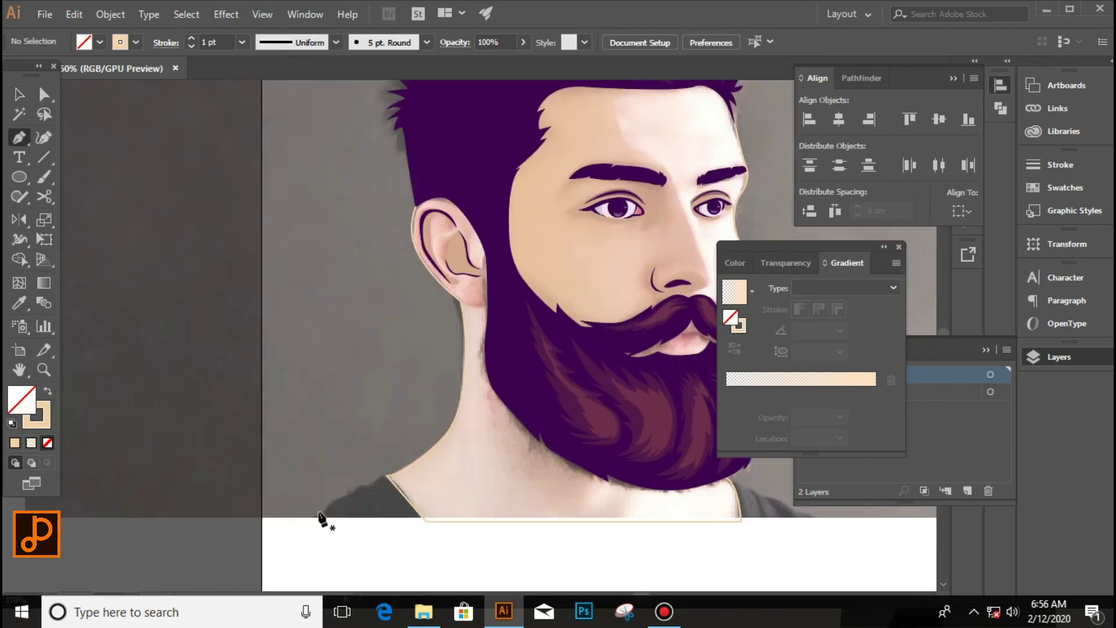
scroll(394, 471, "down", 2)
scroll(461, 498, "up", 2)
left_click(575, 487)
left_click(576, 448)
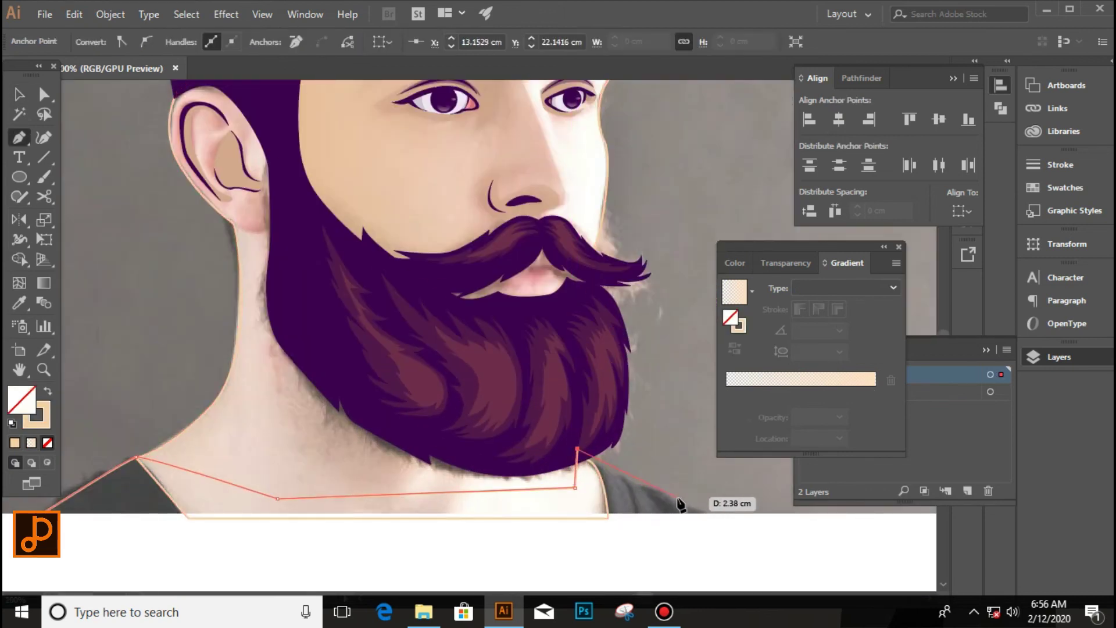
left_click(681, 497)
scroll(785, 543, "down", 3)
scroll(781, 540, "down", 2)
left_click(797, 563)
scroll(697, 523, "down", 2)
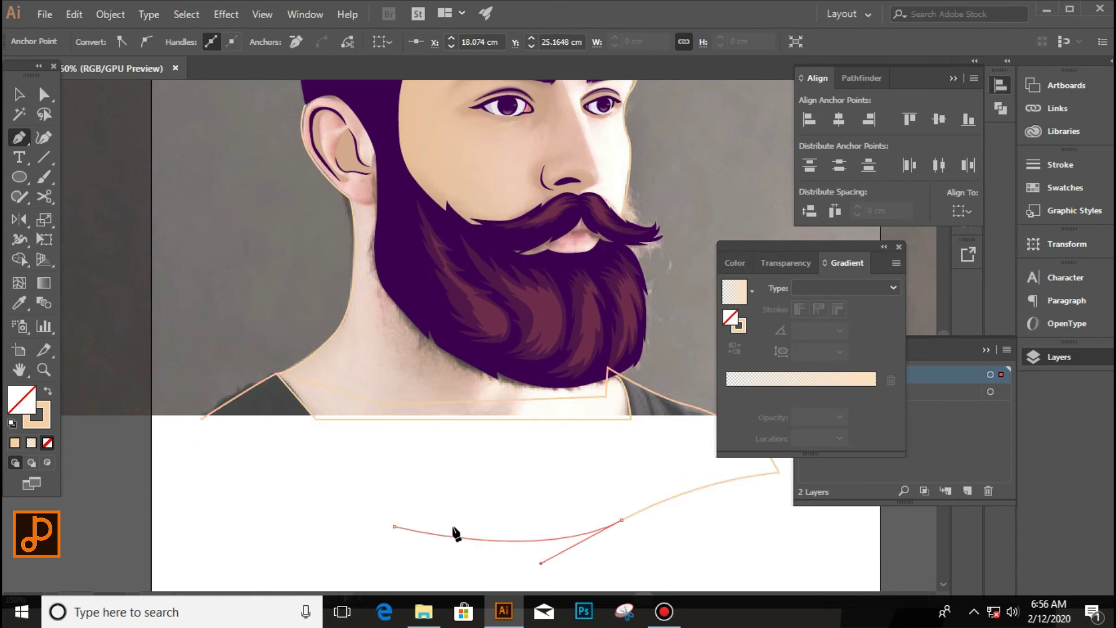
Step: Add the shirt's lower-left points, curve the bottom edge and close the outline
left_click(187, 506)
scroll(187, 506, "down", 2)
left_click(141, 498)
left_click(129, 462)
left_click_drag(176, 472, 185, 476)
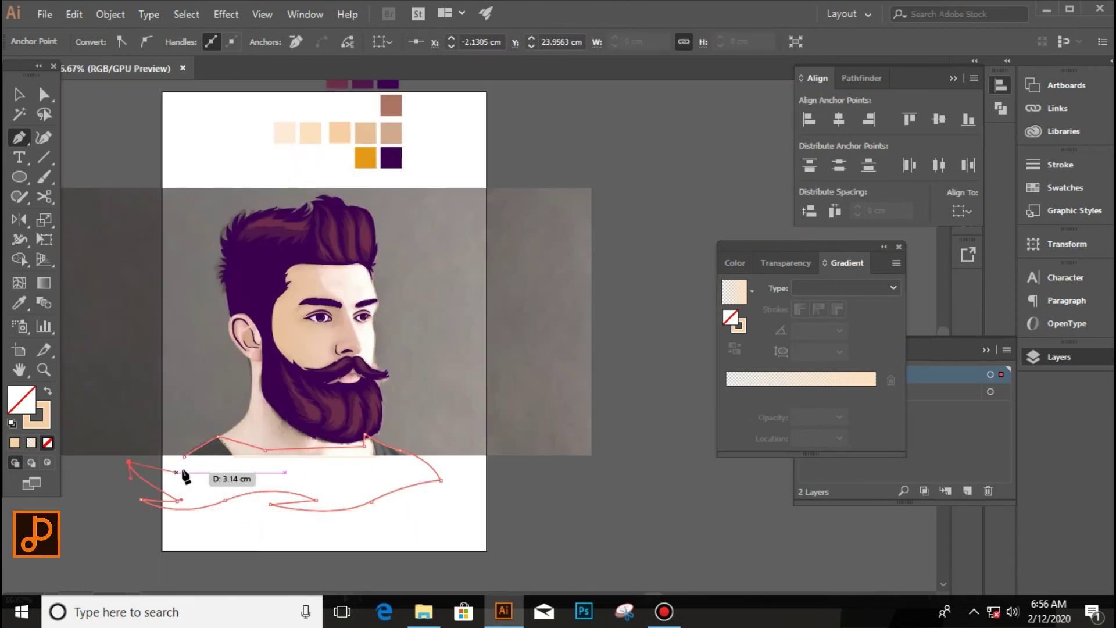
left_click(184, 457)
scroll(183, 458, "down", 1)
Step: Fill the shirt shape dark purple, swapping fill and stroke to correct it
key("i")
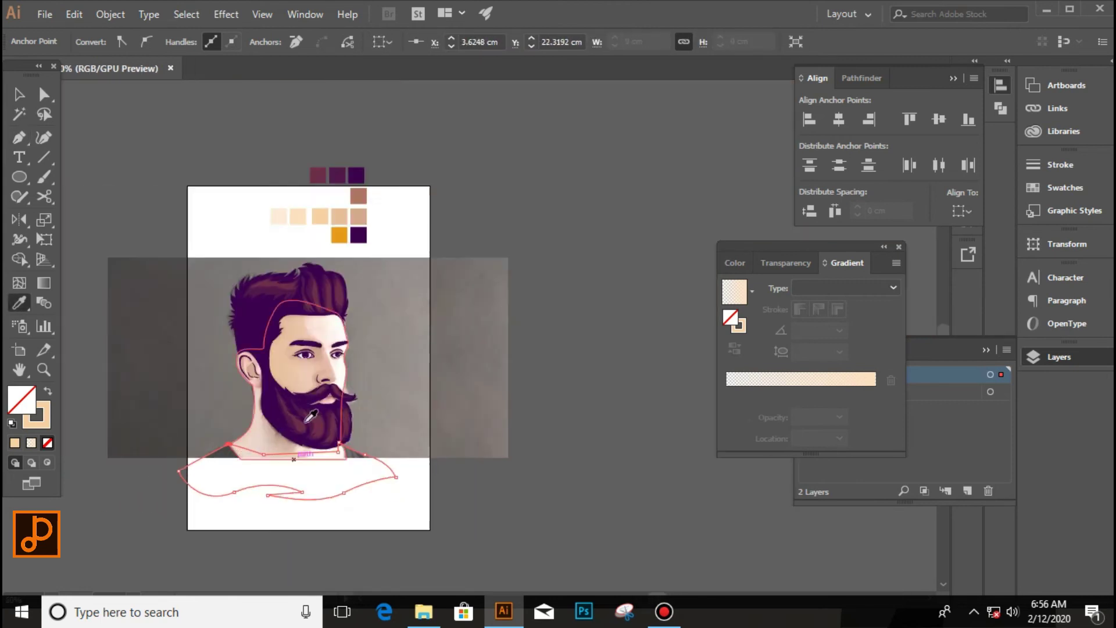
left_click(356, 175)
key("v")
left_click(273, 491)
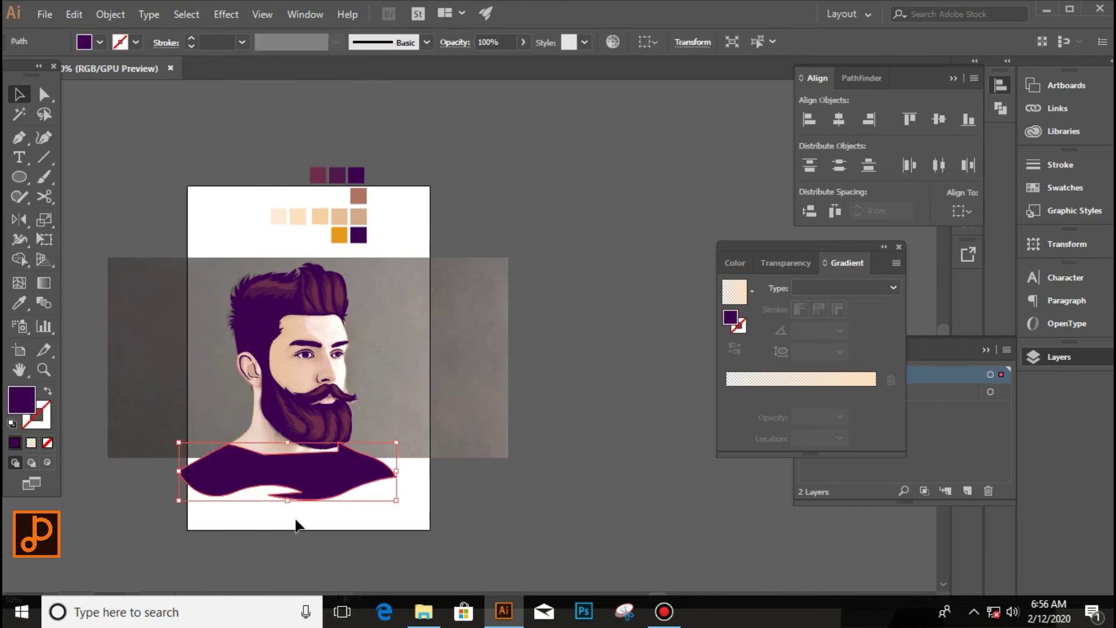
key("shift+x")
scroll(165, 451, "up", 2)
scroll(175, 443, "up", 2)
left_click(46, 392)
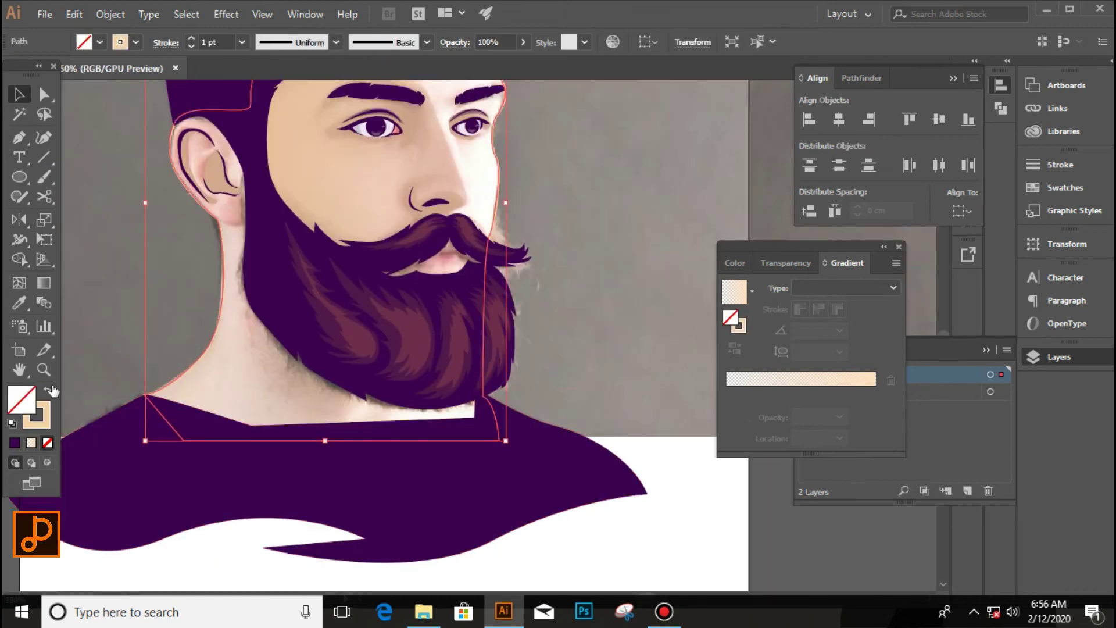
scroll(634, 456, "down", 3)
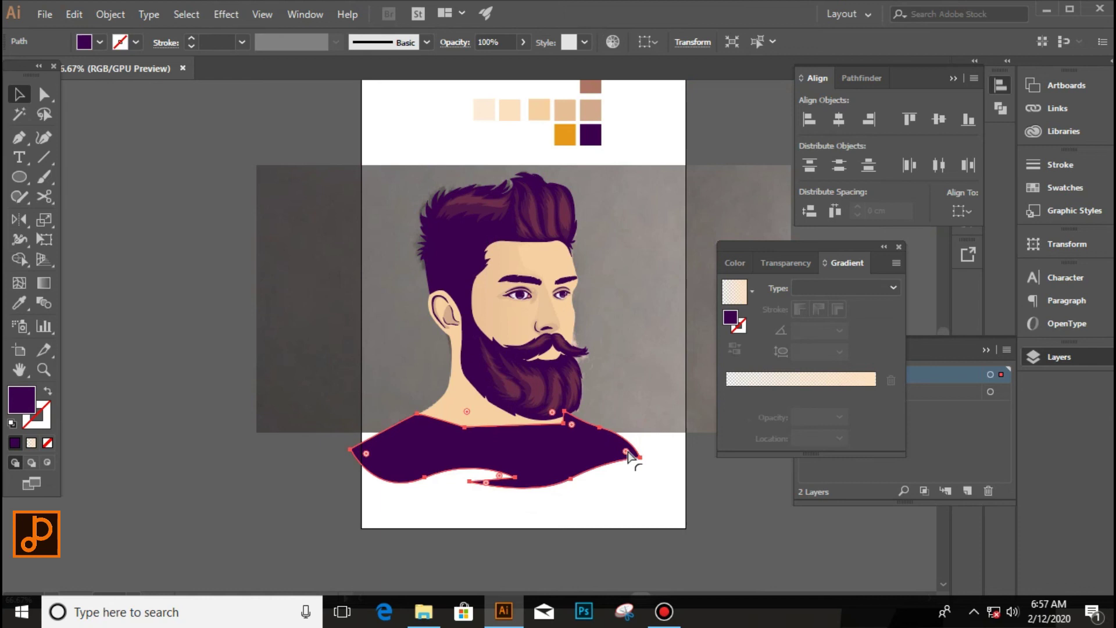
Step: Deselect the shirt and select the face skin shape
left_click(683, 499)
scroll(469, 429, "up", 3)
left_click(394, 318)
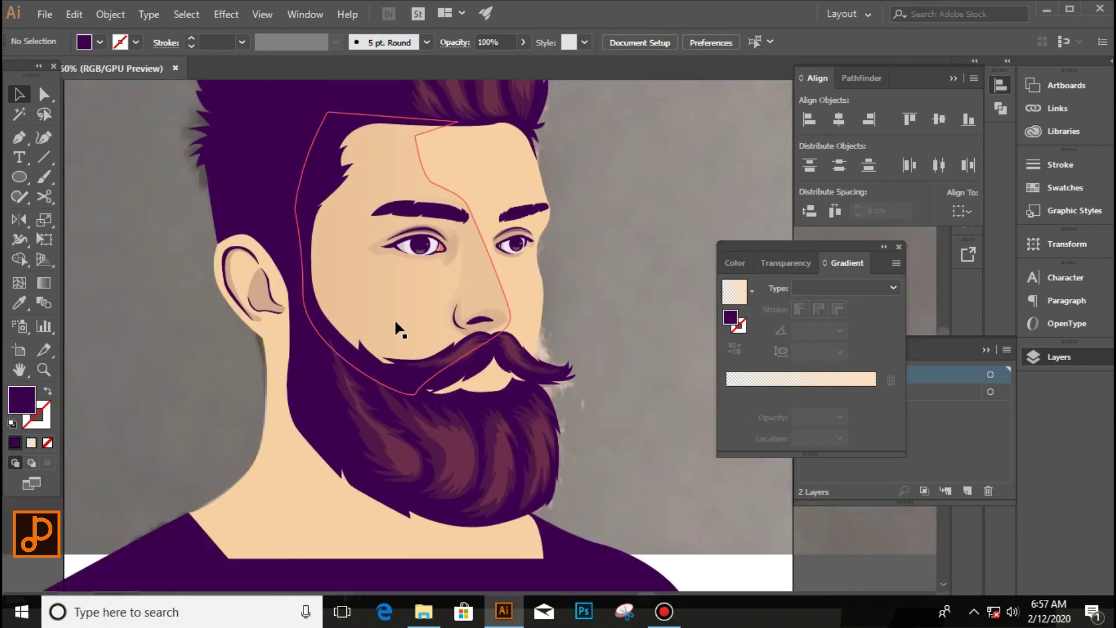
scroll(300, 340, "down", 2)
scroll(350, 436, "up", 1)
Step: Switch the face to an outline and start a lip path at the mouth corner
left_click(50, 390)
scroll(494, 325, "up", 3)
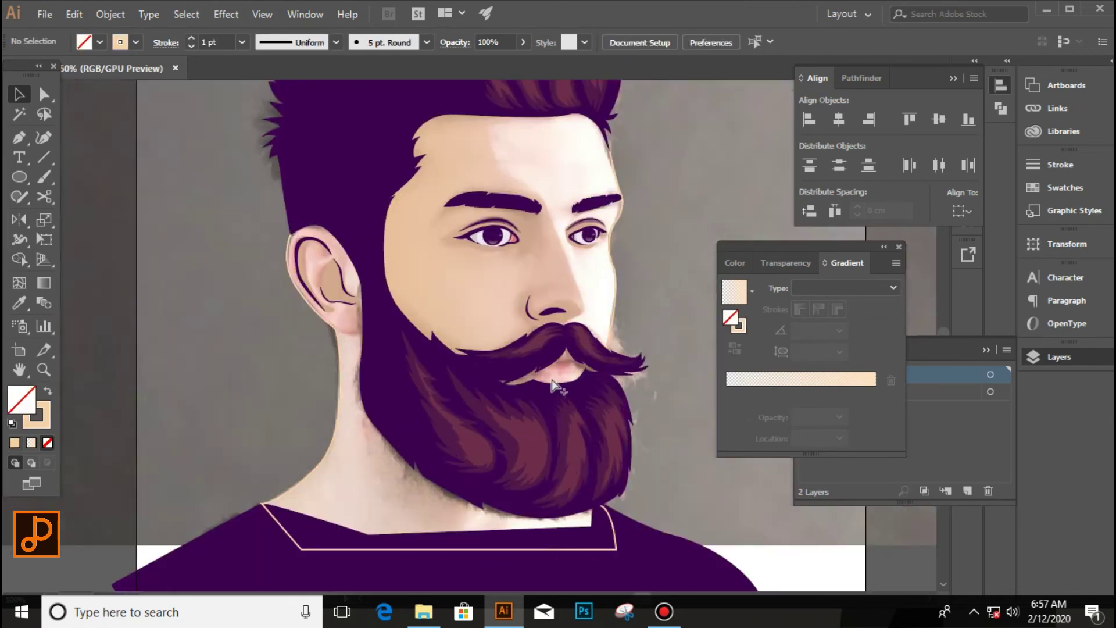
scroll(598, 361, "up", 3)
key("p")
left_click(459, 381)
scroll(632, 370, "down", 3)
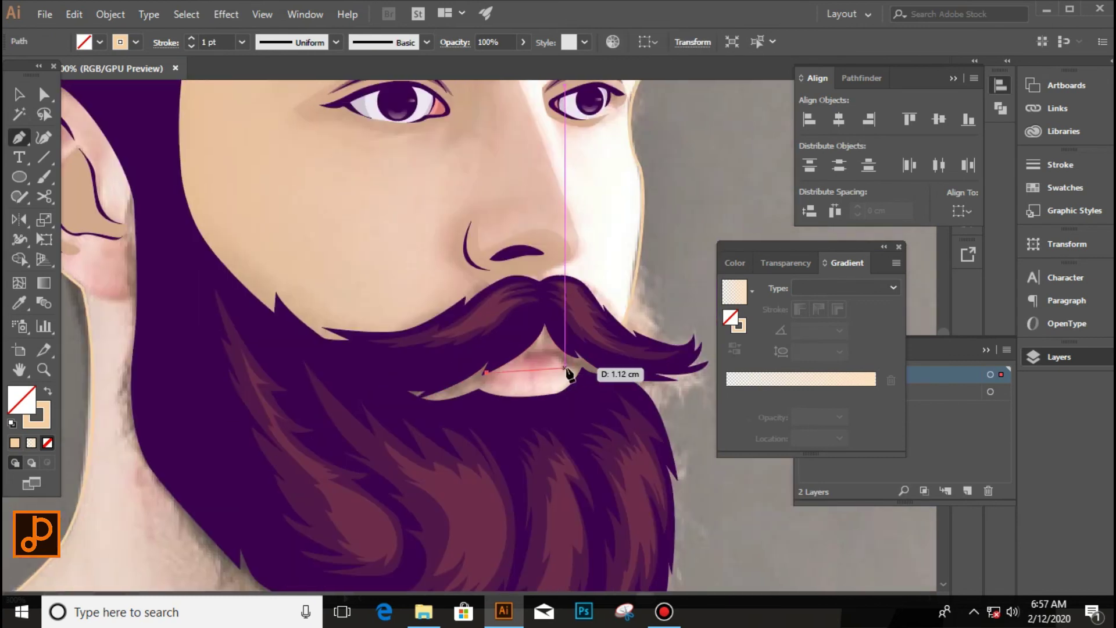
scroll(599, 342, "up", 2)
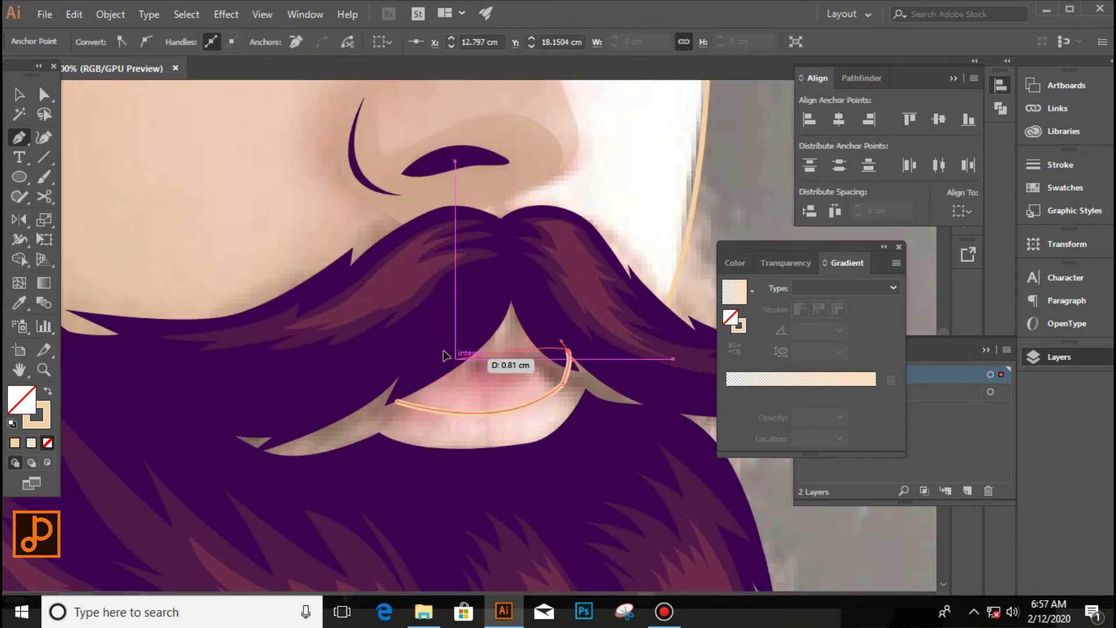
scroll(437, 408, "down", 3)
scroll(523, 290, "down", 2)
Step: Fill the lip with the brown swatch and restore the face's solid skin fill
key("i")
left_click(529, 233)
scroll(524, 261, "up", 3)
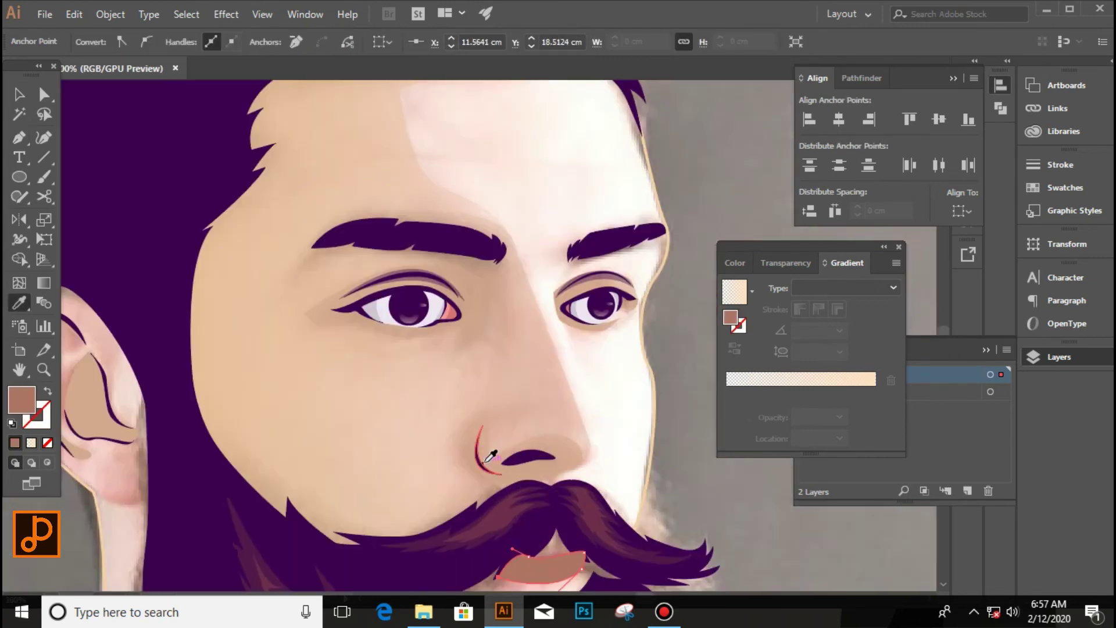
scroll(523, 262, "up", 2)
left_click(19, 94)
scroll(473, 536, "up", 1)
left_click(528, 321)
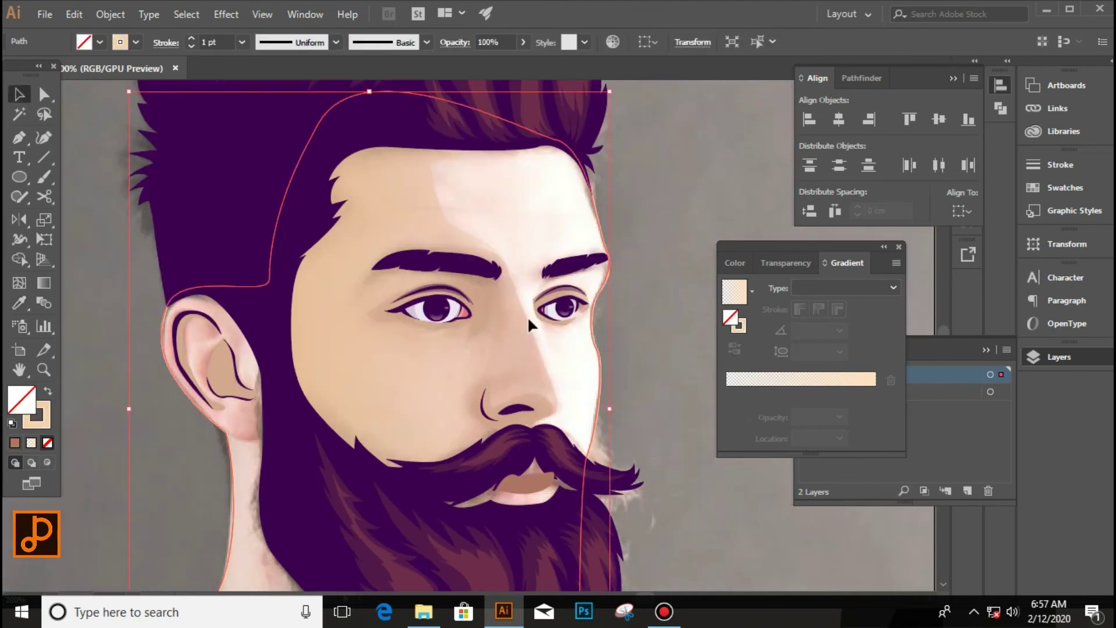
left_click(51, 392)
left_click(523, 482)
scroll(521, 517, "up", 1)
left_click(518, 510)
Step: Draw a mouth shape with curved upper and lower edges under the moustache
scroll(639, 529, "up", 1)
scroll(483, 494, "up", 1)
key("p")
left_click(522, 392)
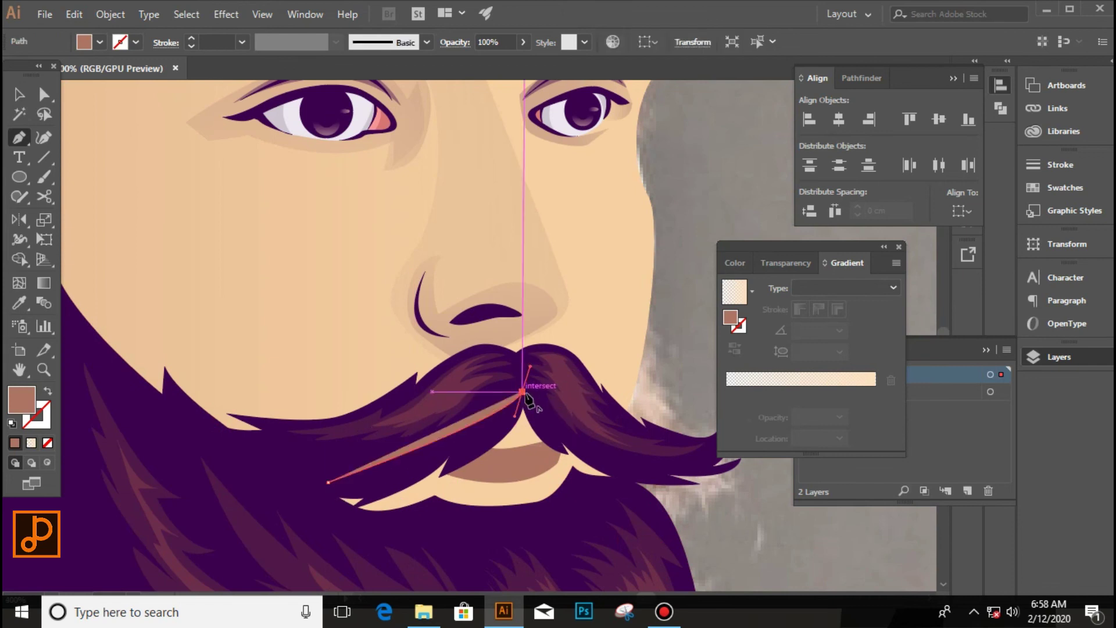
left_click_drag(629, 466, 643, 469)
left_click_drag(348, 523, 347, 515)
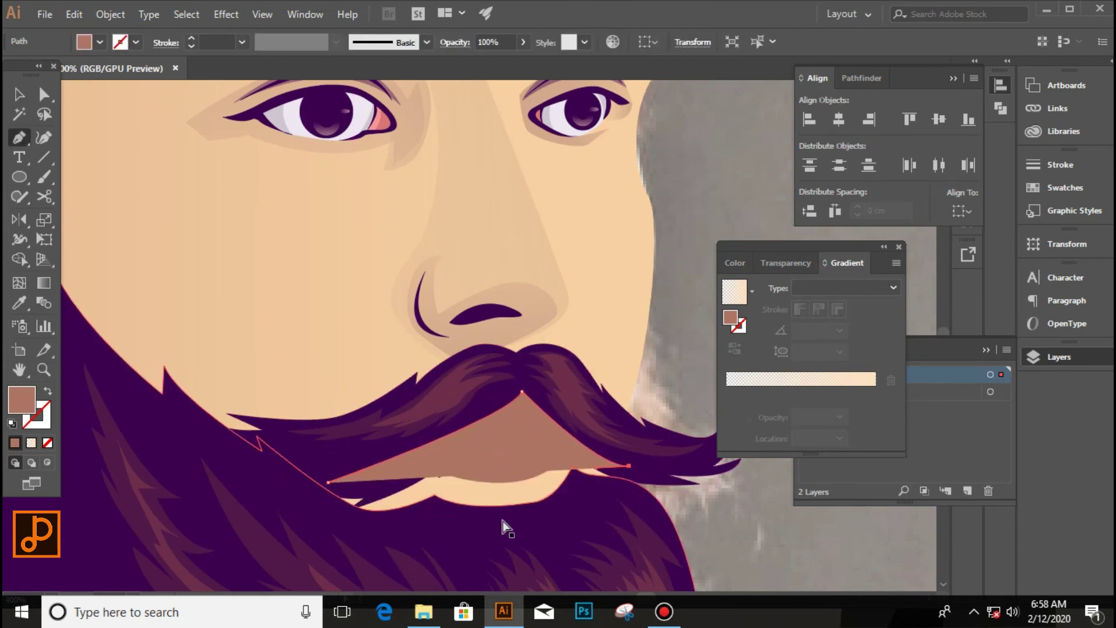
scroll(461, 506, "down", 1)
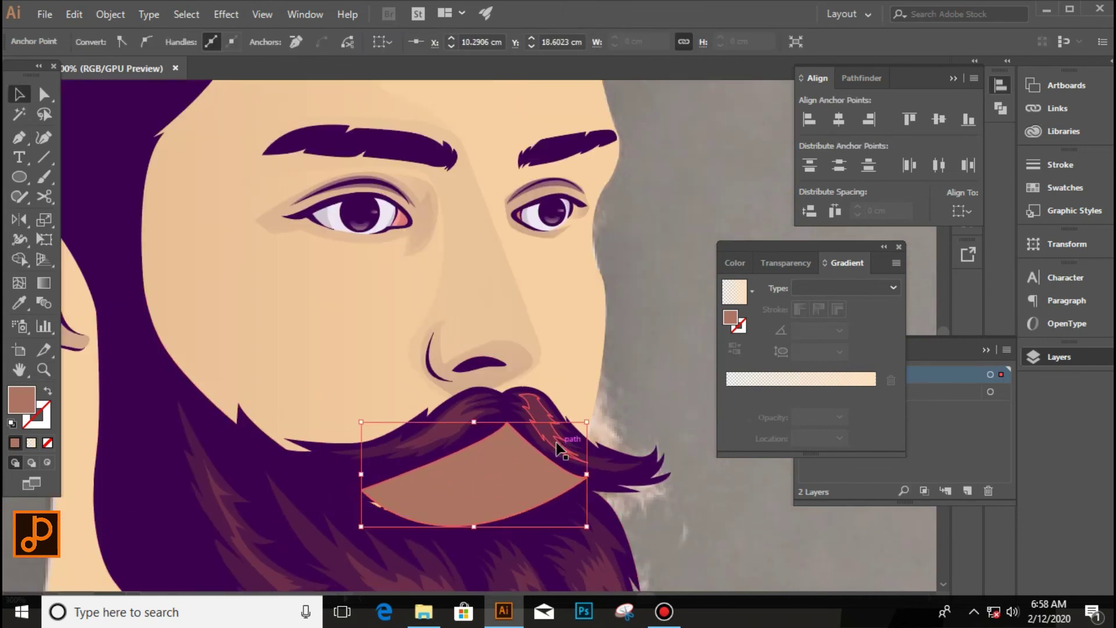
Step: Give the mouth shape a flat darker fill sampled from the artwork
key("i")
left_click(425, 217)
key("v")
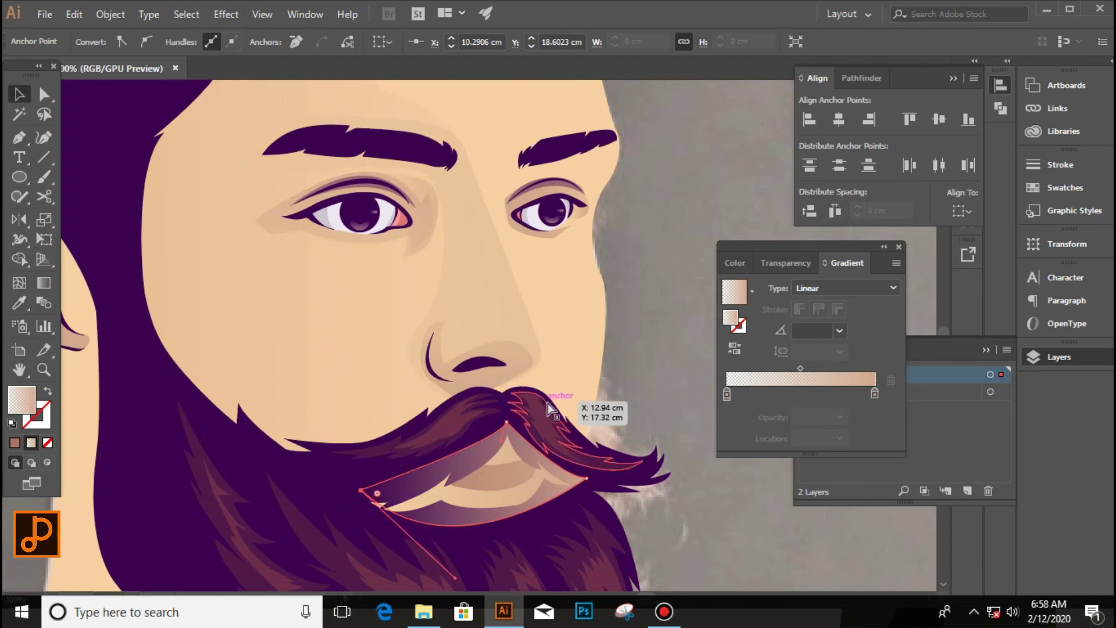
key("i")
left_click(399, 241)
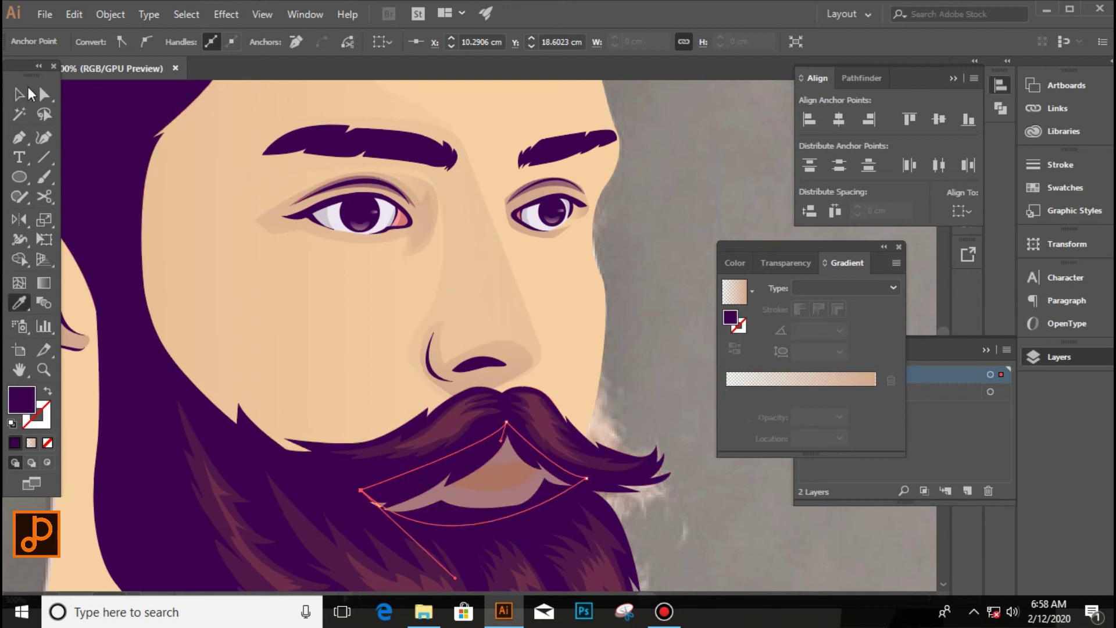
left_click(30, 93)
scroll(581, 541, "down", 2)
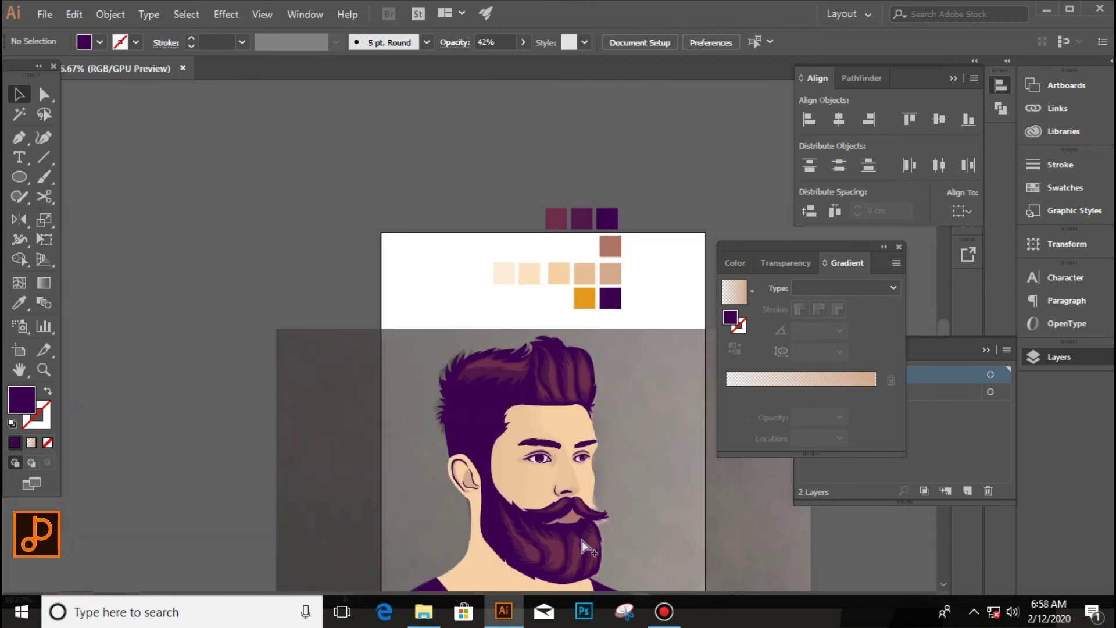
scroll(581, 541, "up", 3)
Step: Recolour the lip red in the Color Picker, then give the mouth a brownish fill
left_click(550, 474)
double_click(21, 400)
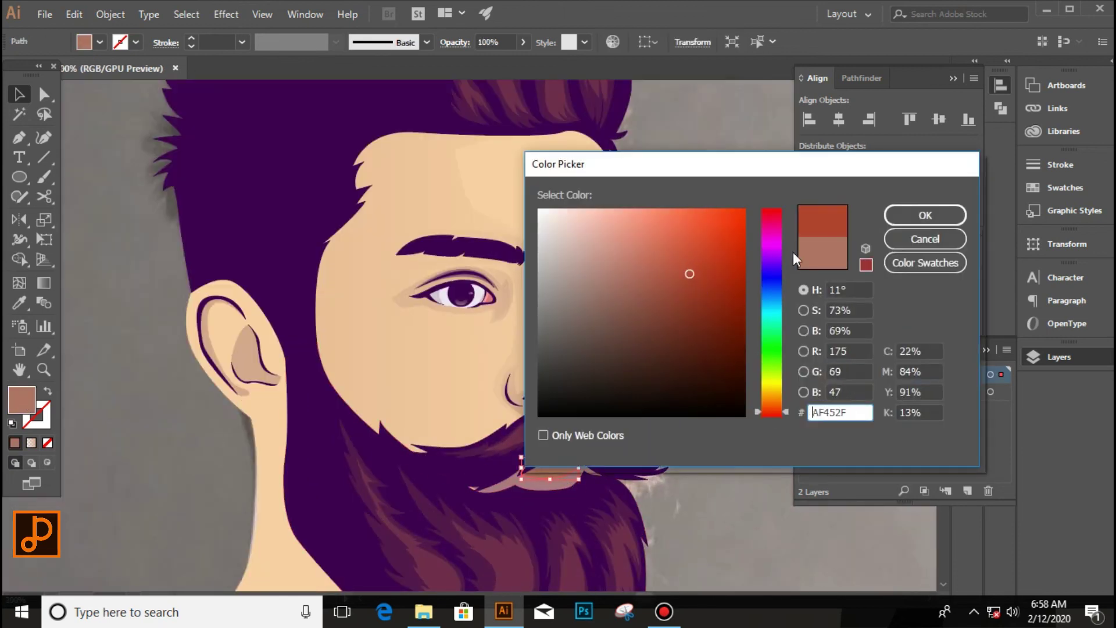
key("Return")
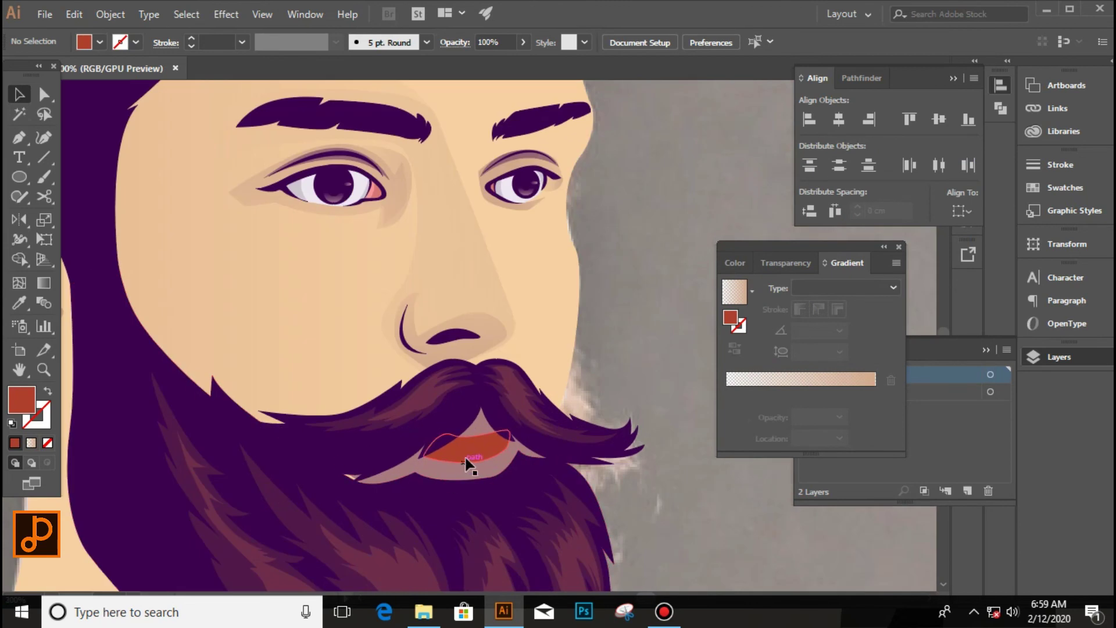
left_click(520, 465)
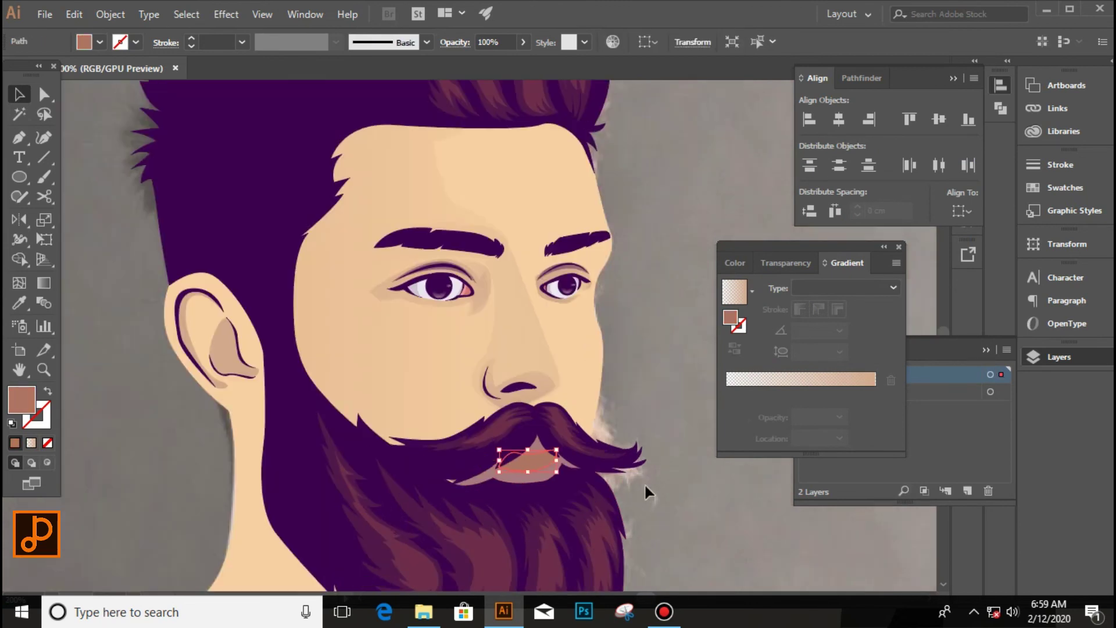
key("ctrl+minus")
key("i")
left_click(533, 462)
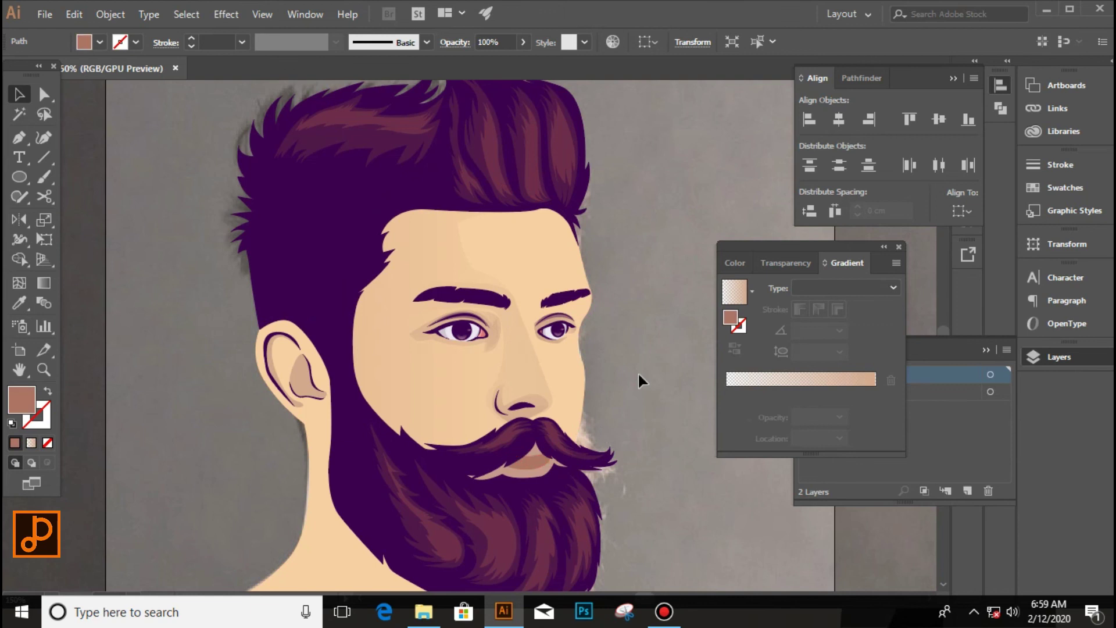
Step: Nudge a lip anchor with Direct Selection (A) to reshape the mouth
key("ctrl+plus")
key("ctrl+plus")
key("ctrl+plus")
key("a")
mouse_move(536, 423)
left_mouse_down()
mouse_move(548, 429)
mouse_move(506, 436)
left_mouse_up()
Step: Draw a curved upper-lip shape and fill it brown
key("ctrl+minus")
left_click(70, 381)
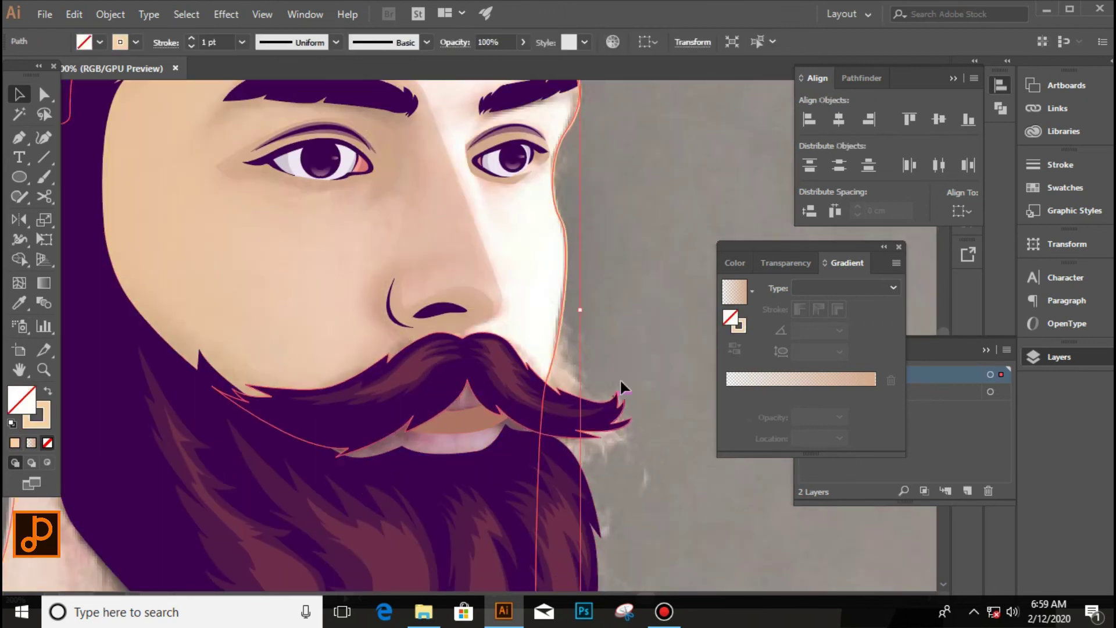
key("ctrl+shift+a")
key("p")
scroll(415, 394, "up", 3)
left_click_drag(513, 365, 512, 370)
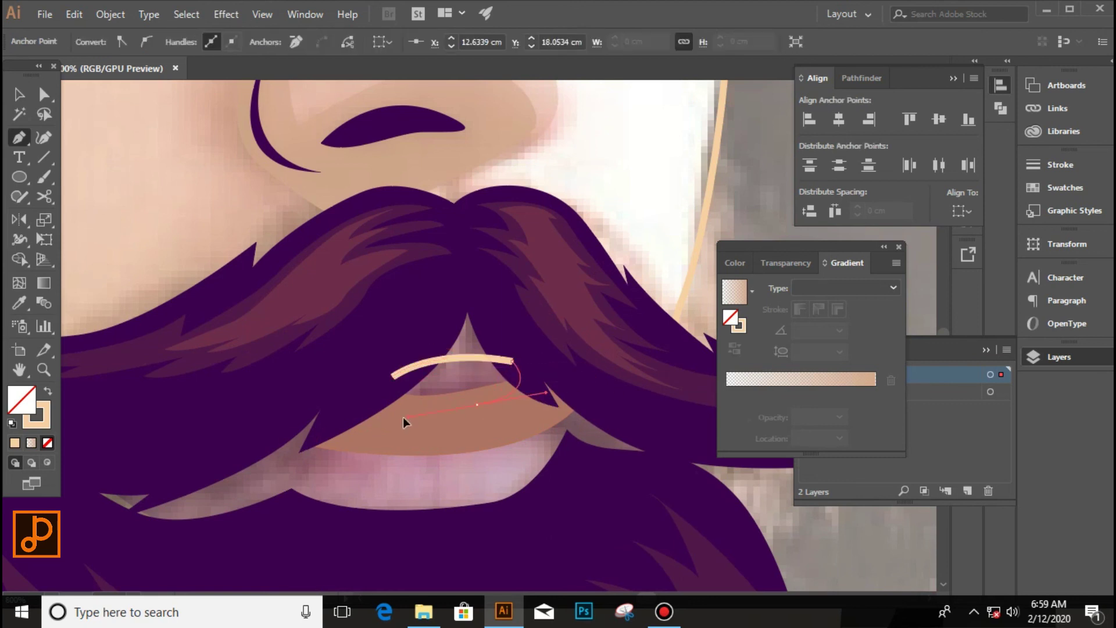
left_click(404, 359)
key("i")
left_click(451, 451)
key("v")
key("ctrl+shift+a")
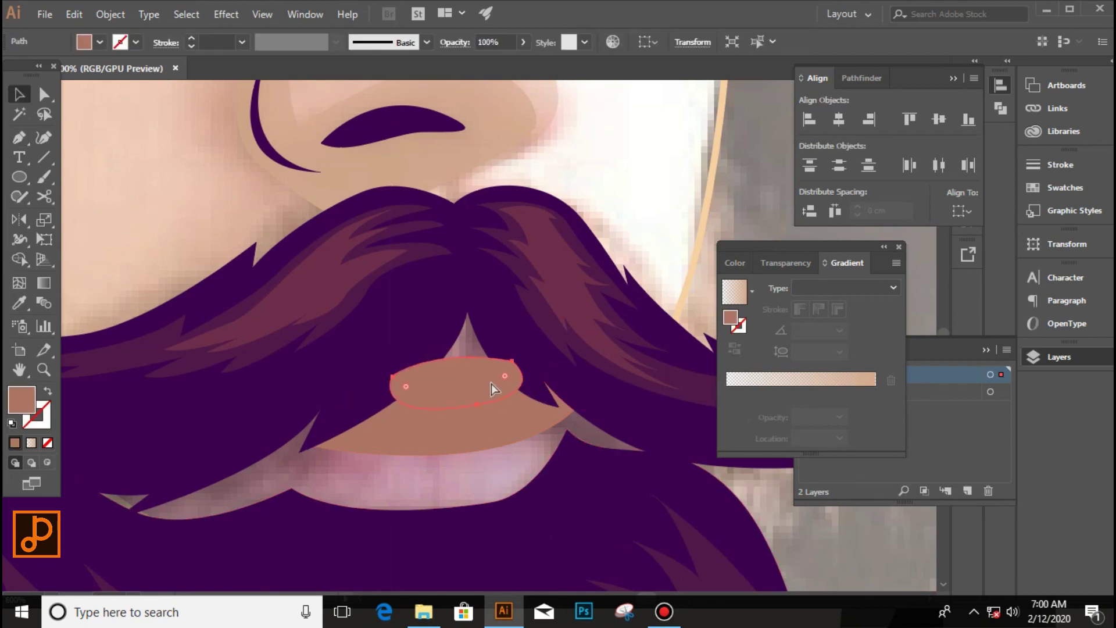
key("ctrl+shift+a")
Step: Start a second curved lip shape beneath the moustache with the Pen tool
scroll(490, 384, "down", 3)
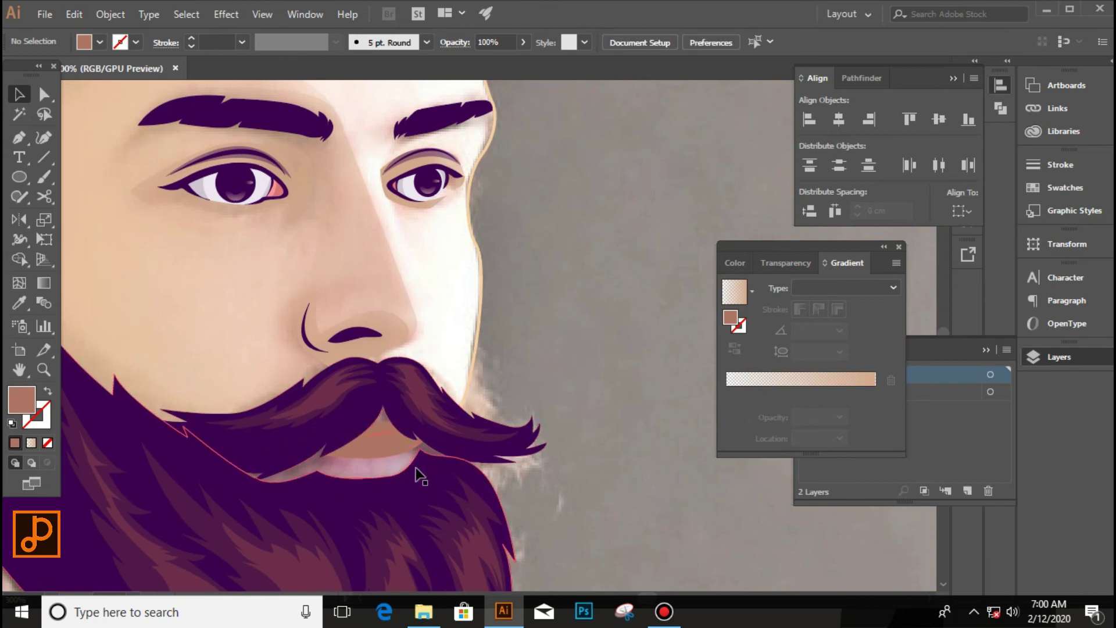
left_click(314, 473)
left_click(174, 411)
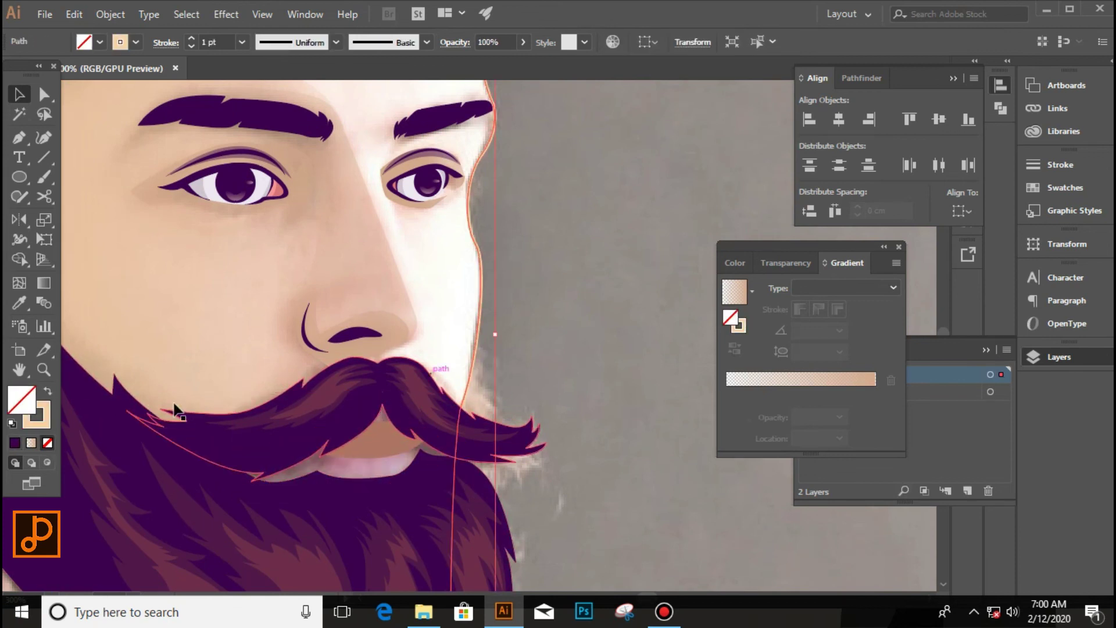
key("ctrl+shift+a")
key("p")
scroll(473, 485, "up", 3)
scroll(311, 428, "up", 2)
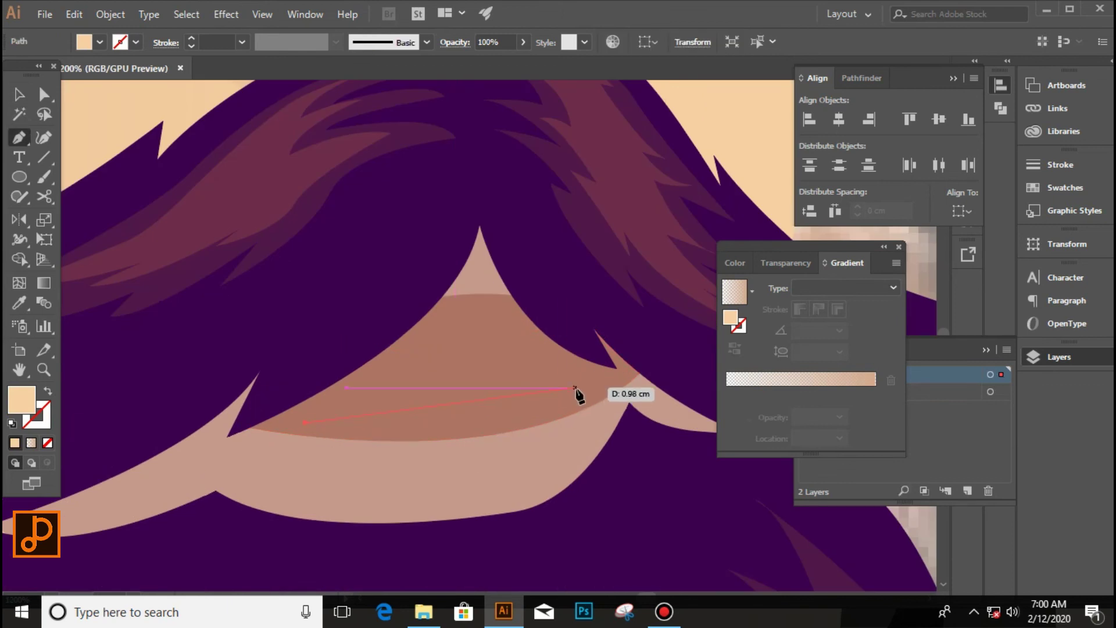
left_click_drag(577, 394, 581, 388)
scroll(581, 388, "down", 2)
key("ctrl+shift+a")
Step: Add anchors and bend the curve across the lip to finish the purple lip line
left_click(459, 368)
left_click_drag(597, 350, 601, 356)
key("v")
key("ctrl+shift+a")
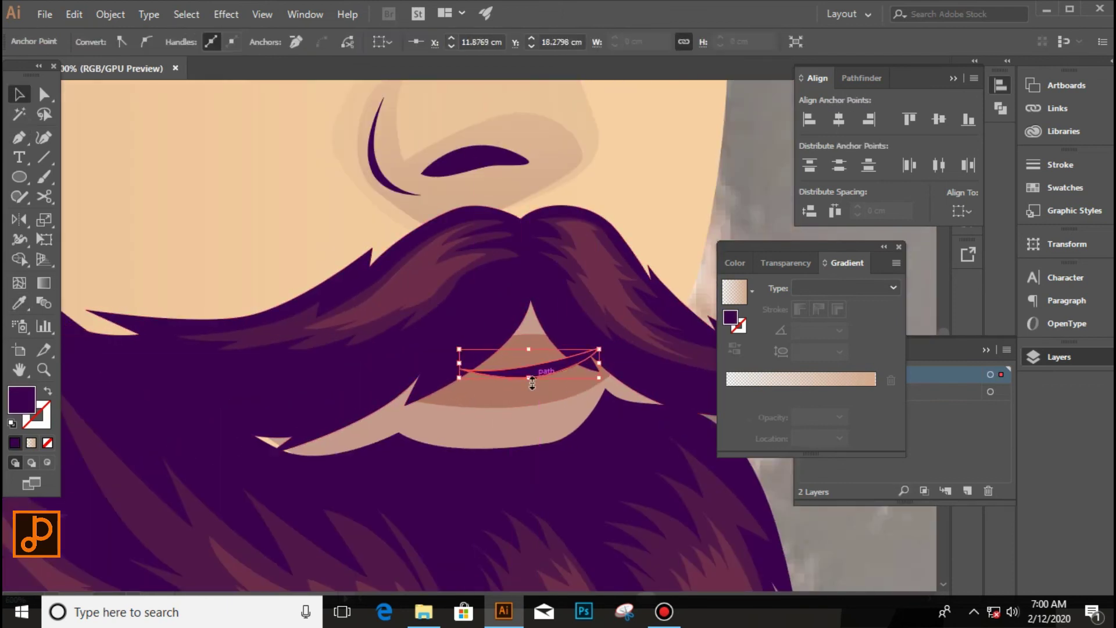
scroll(527, 407, "down", 3)
scroll(612, 416, "up", 2)
scroll(765, 503, "down", 3)
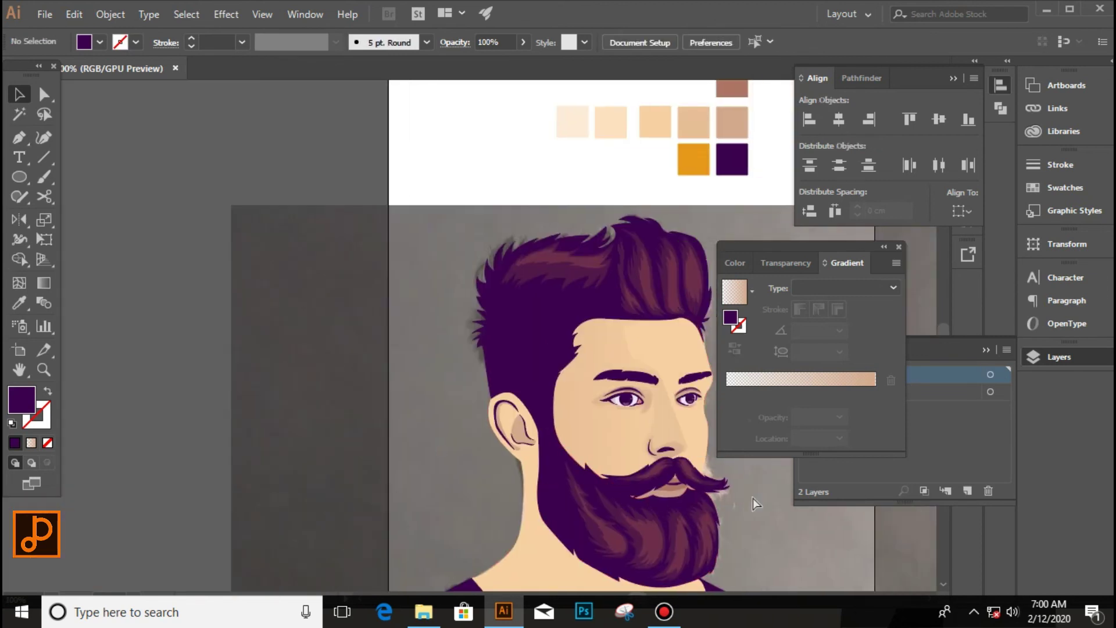
scroll(491, 472, "up", 2)
scroll(731, 532, "down", 1)
scroll(435, 504, "down", 1)
Step: Lower the opacity of the new lip shape
scroll(435, 504, "up", 2)
left_click(369, 454)
left_click(523, 42)
left_click(629, 320)
scroll(608, 385, "down", 2)
scroll(608, 385, "up", 2)
Step: Give the shape under the moustache the peach gradient with a dark purple stop
left_click(482, 384)
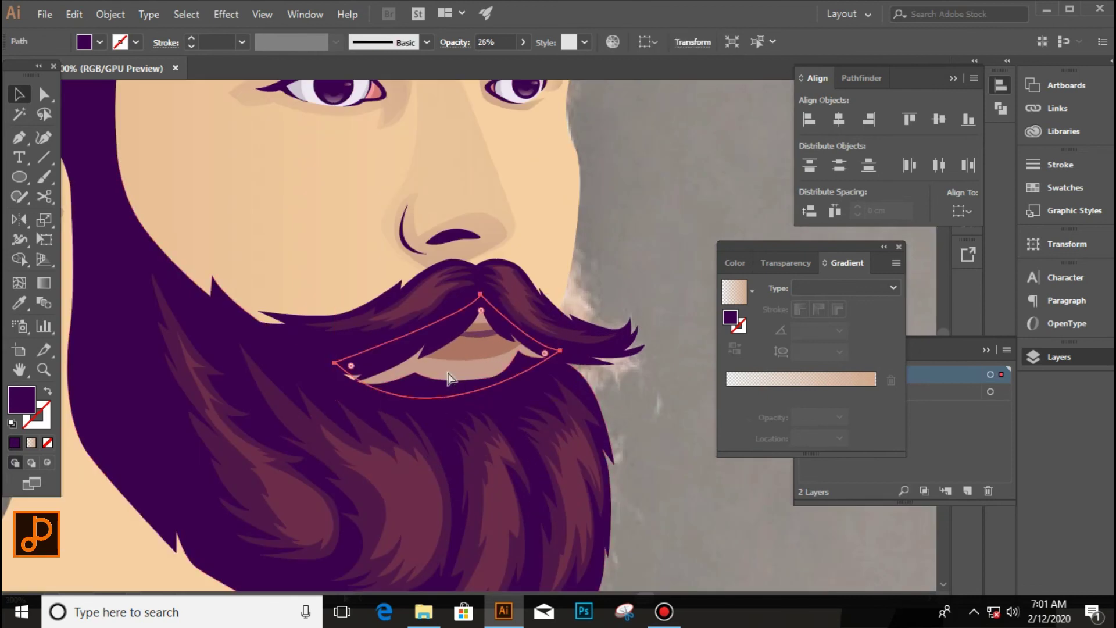
scroll(512, 418, "down", 1)
scroll(501, 384, "up", 1)
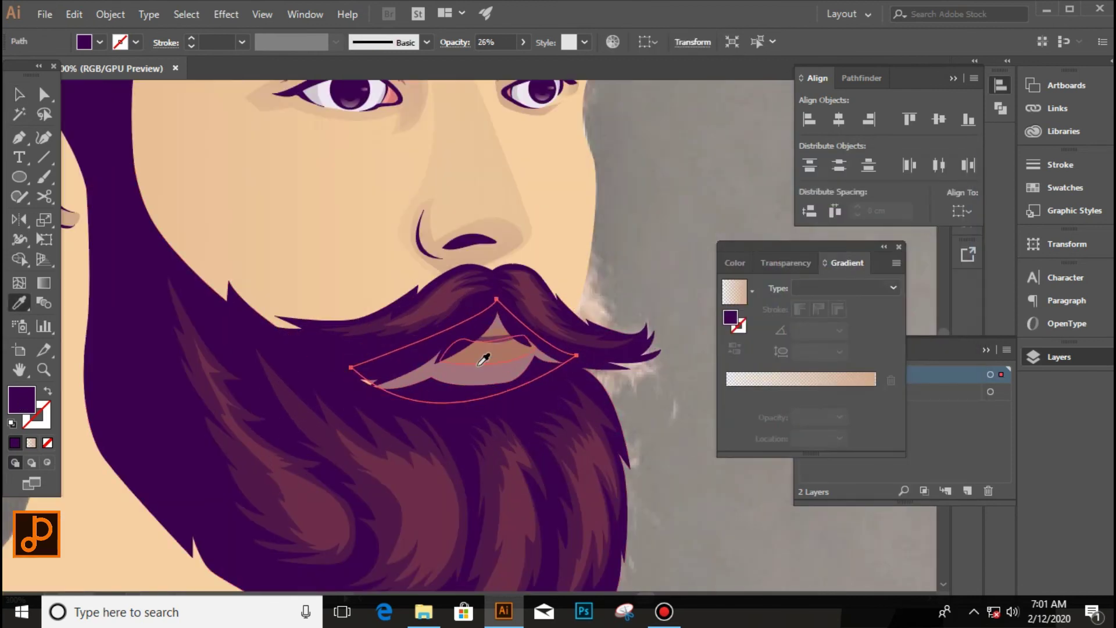
key("i")
left_click(478, 306)
double_click(871, 395)
left_click(787, 546)
Step: Run the gradient vertically at -90°, merge the right-hand stops, and shift it lower
key("g")
mouse_move(464, 349)
left_mouse_down()
mouse_move(464, 574)
mouse_move(464, 286)
left_mouse_up()
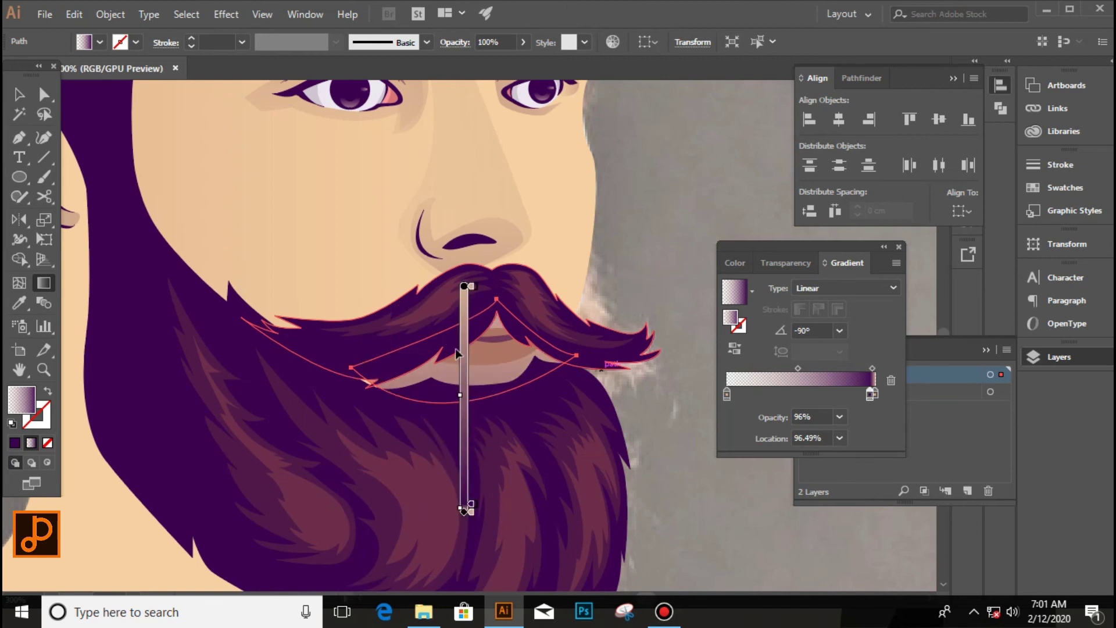
left_click_drag(872, 394, 874, 394)
double_click(875, 394)
key("Escape")
left_click_drag(464, 321, 465, 546)
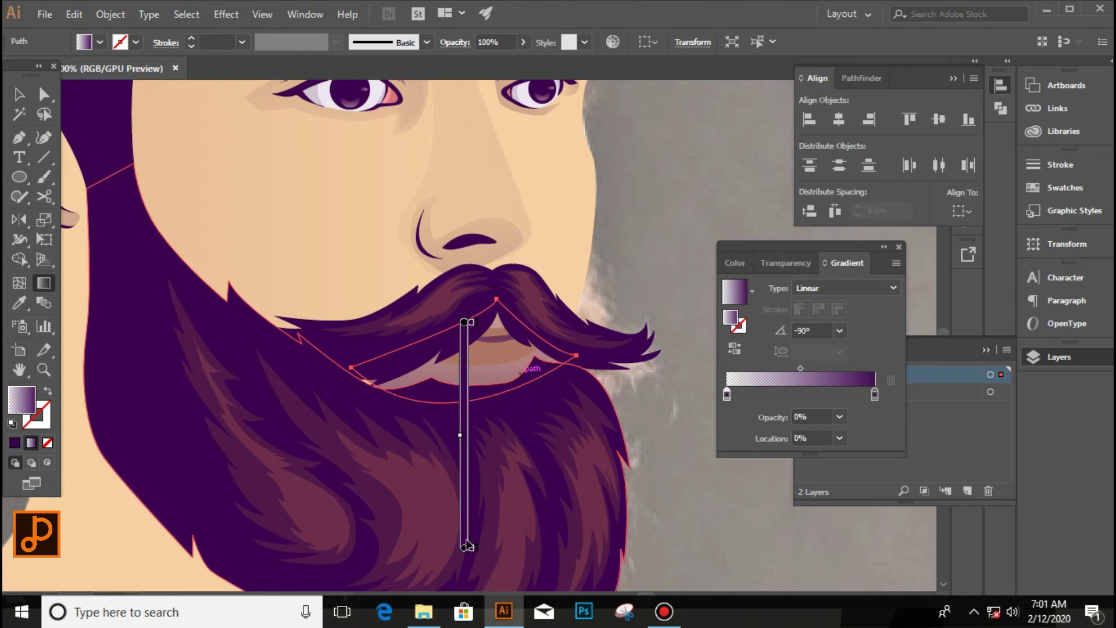
key("v")
Step: Start a lip outline on the moustache, undo the stray anchor, and deselect
scroll(636, 416, "down", 3)
scroll(600, 385, "up", 3)
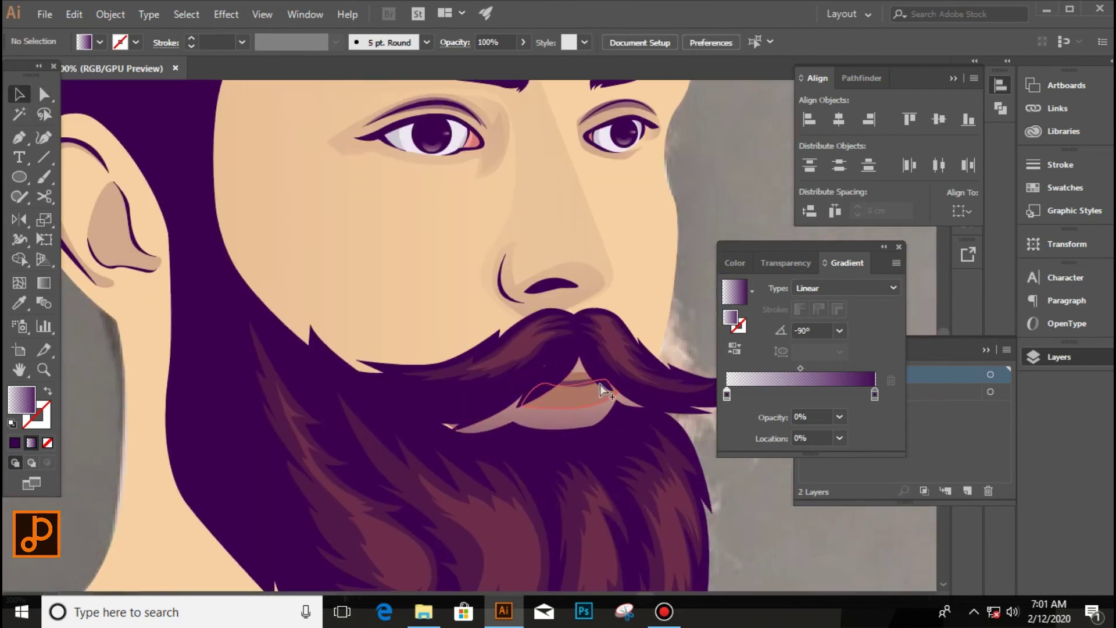
scroll(573, 462, "up", 2)
scroll(573, 462, "down", 2)
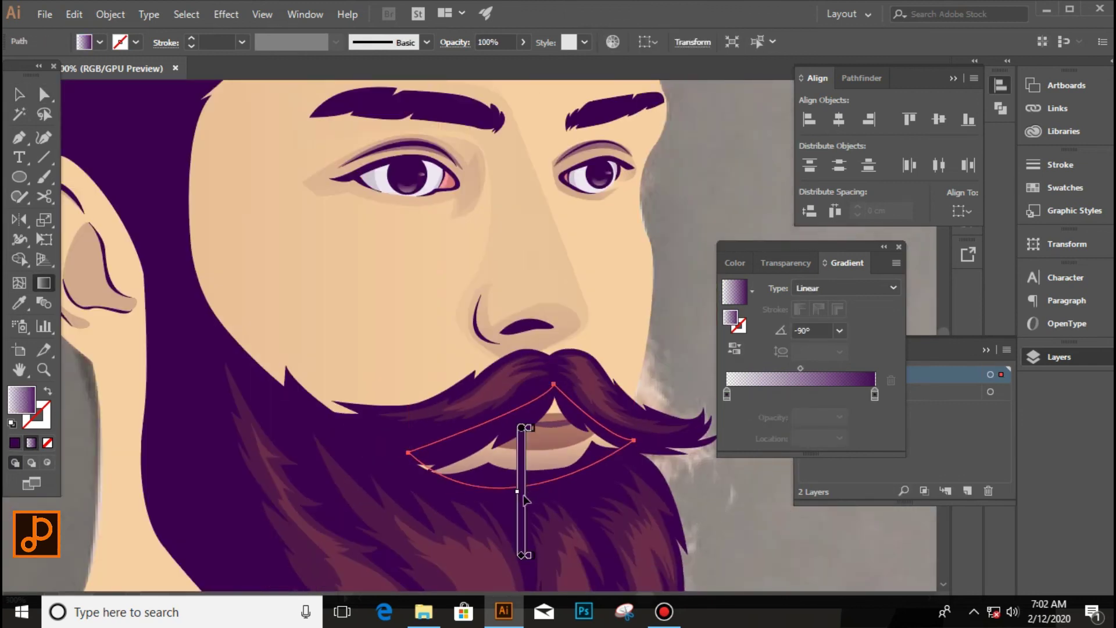
scroll(650, 491, "down", 2)
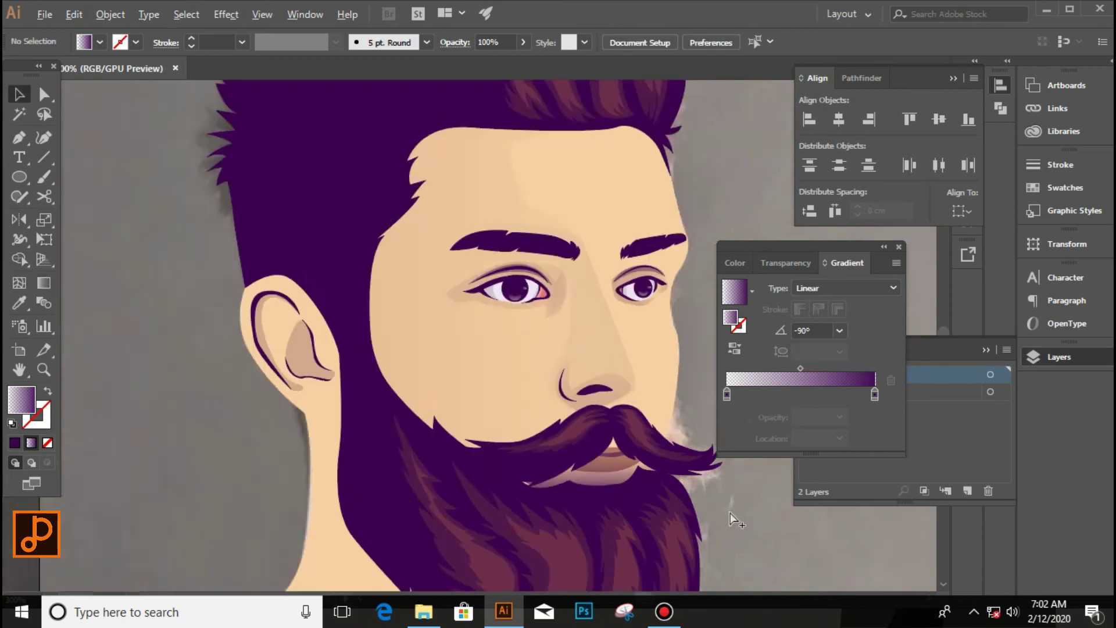
scroll(532, 519, "up", 2)
scroll(381, 441, "up", 3)
key("p")
left_click(429, 425)
key("ctrl+z")
key("v")
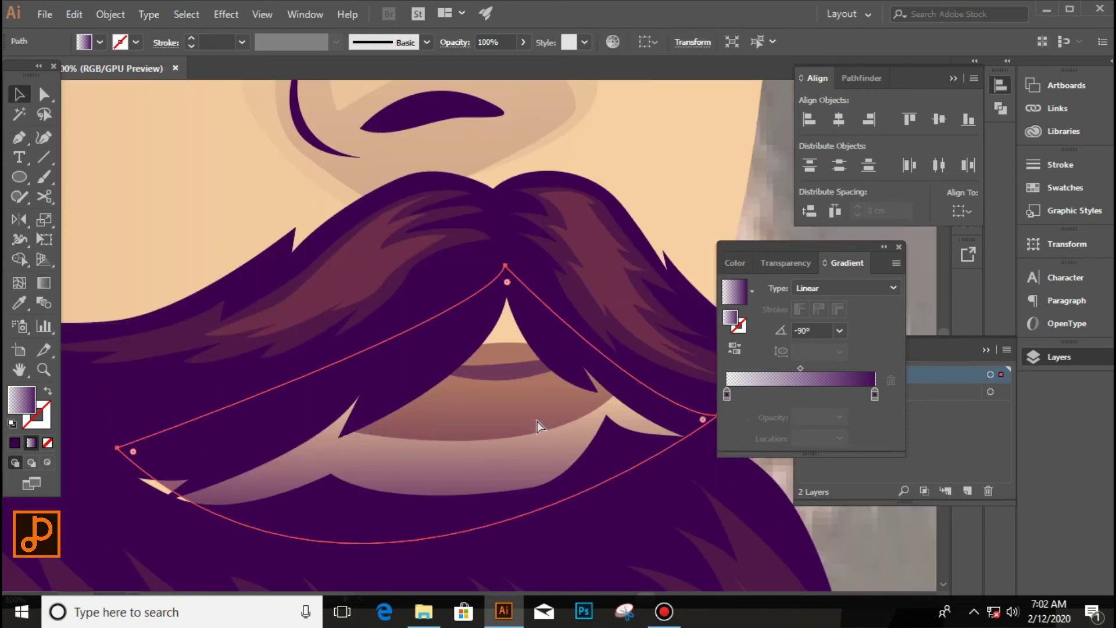
scroll(537, 420, "down", 3)
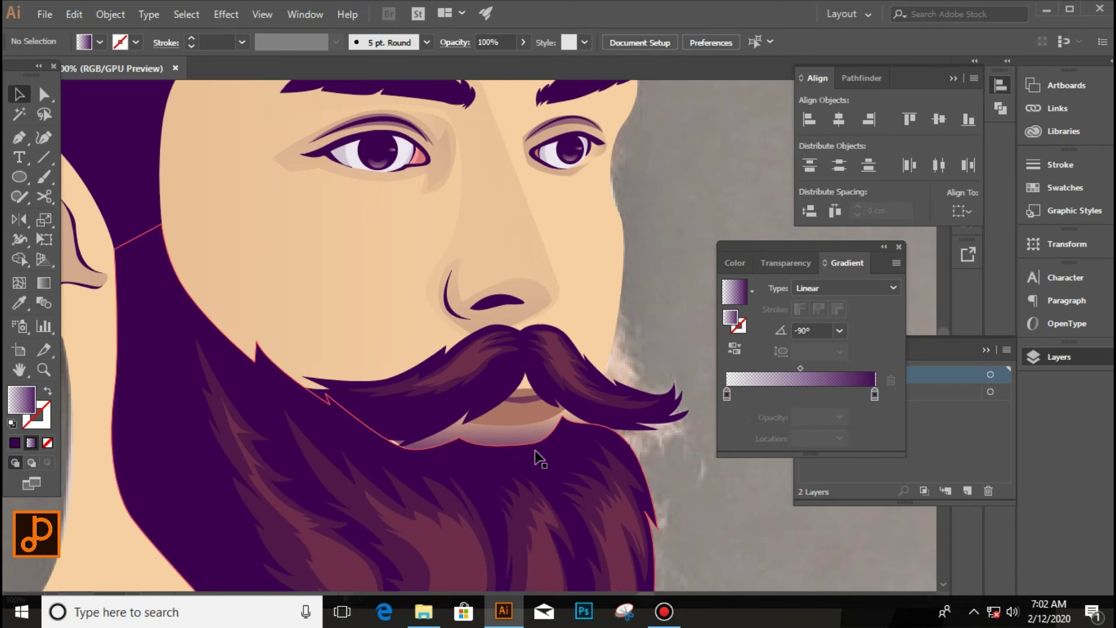
left_click(680, 512)
Step: Pen a small curved lens-shaped highlight on the lower lip
scroll(542, 485, "up", 5)
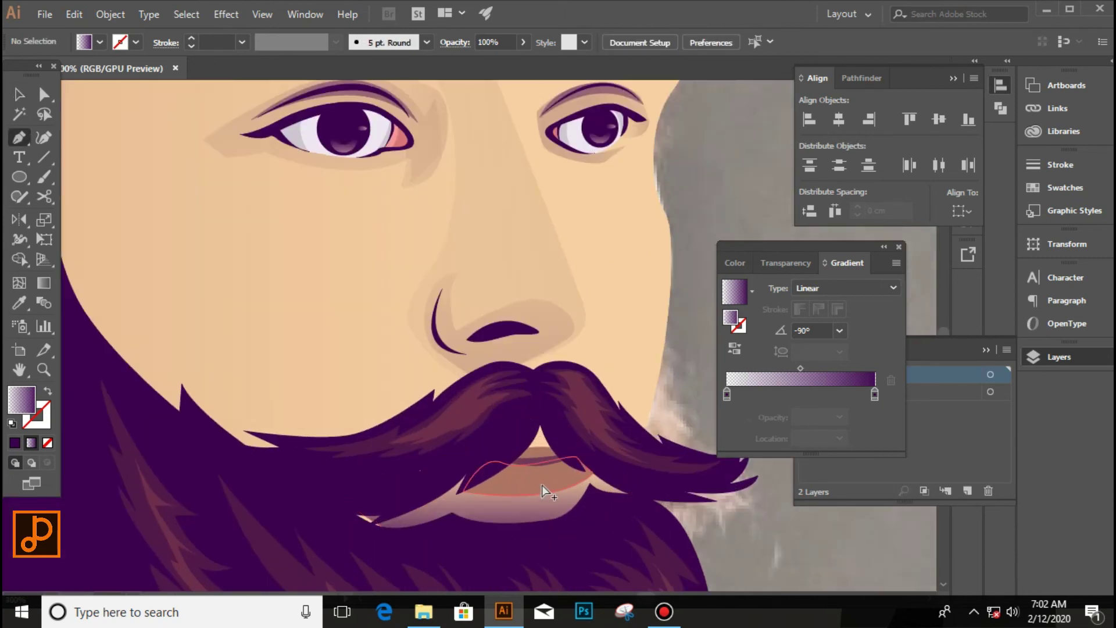
key("p")
left_click(455, 485)
left_click_drag(604, 468, 676, 432)
left_click(456, 484)
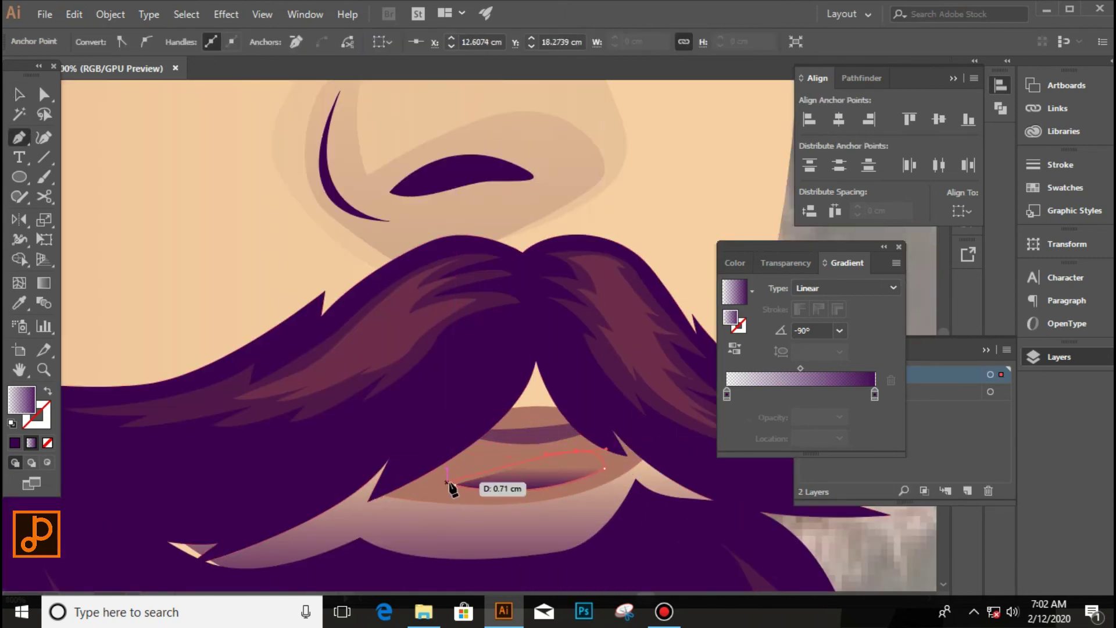
Step: Fill the lip highlight with the skin-tone gradient and lighten it to pale peach
scroll(494, 498, "down", 3)
key("i")
left_click(493, 300)
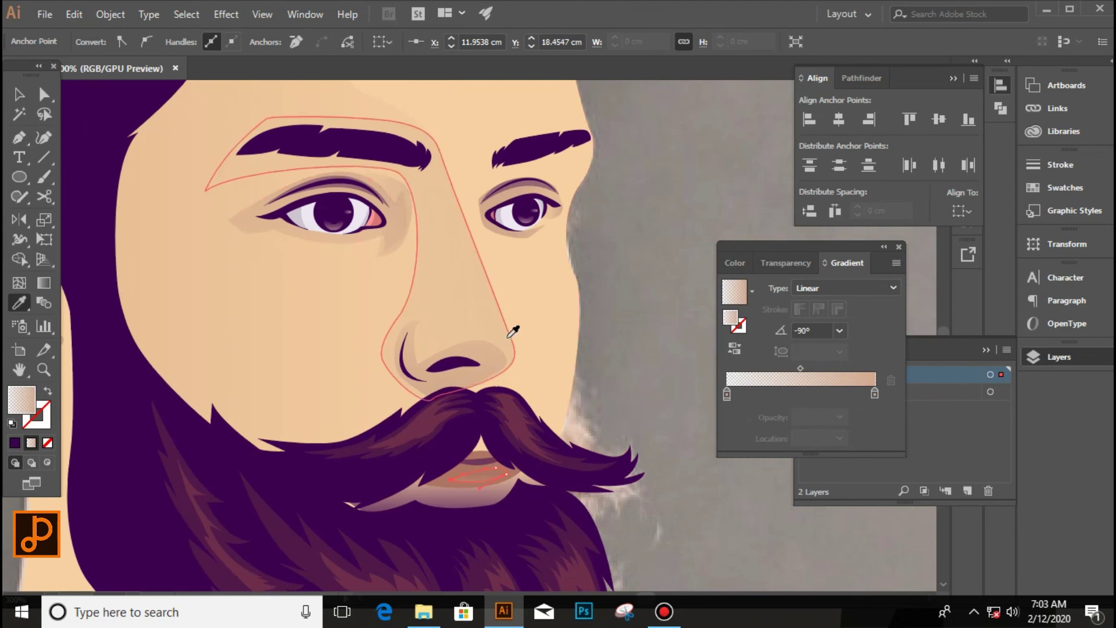
scroll(513, 331, "down", 3)
left_click(460, 317)
key("g")
scroll(490, 428, "up", 5)
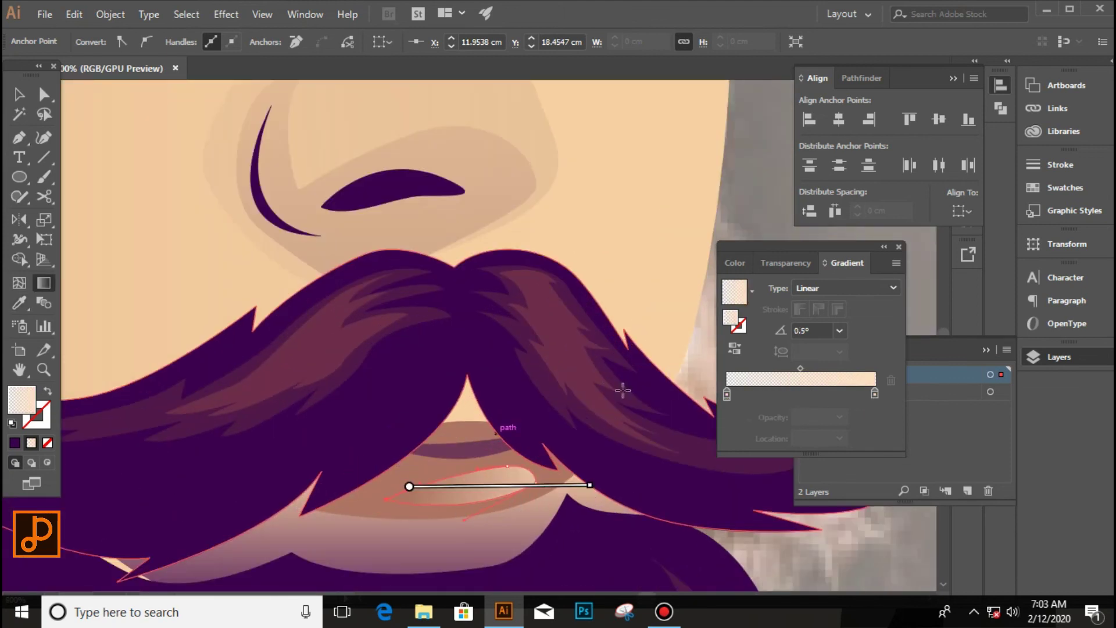
key("v")
Step: Scroll around the lower face to review the finished lip highlight
scroll(523, 453, "down", 3)
scroll(523, 453, "up", 4)
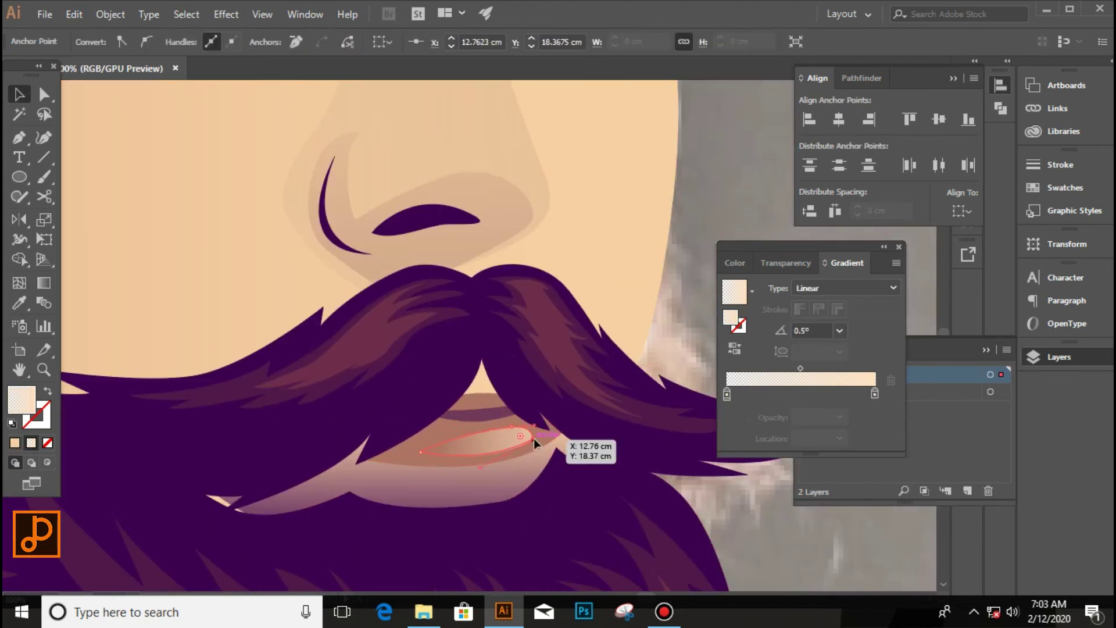
scroll(534, 438, "down", 2)
scroll(638, 376, "down", 3)
key("p")
scroll(498, 395, "up", 3)
scroll(493, 378, "up", 3)
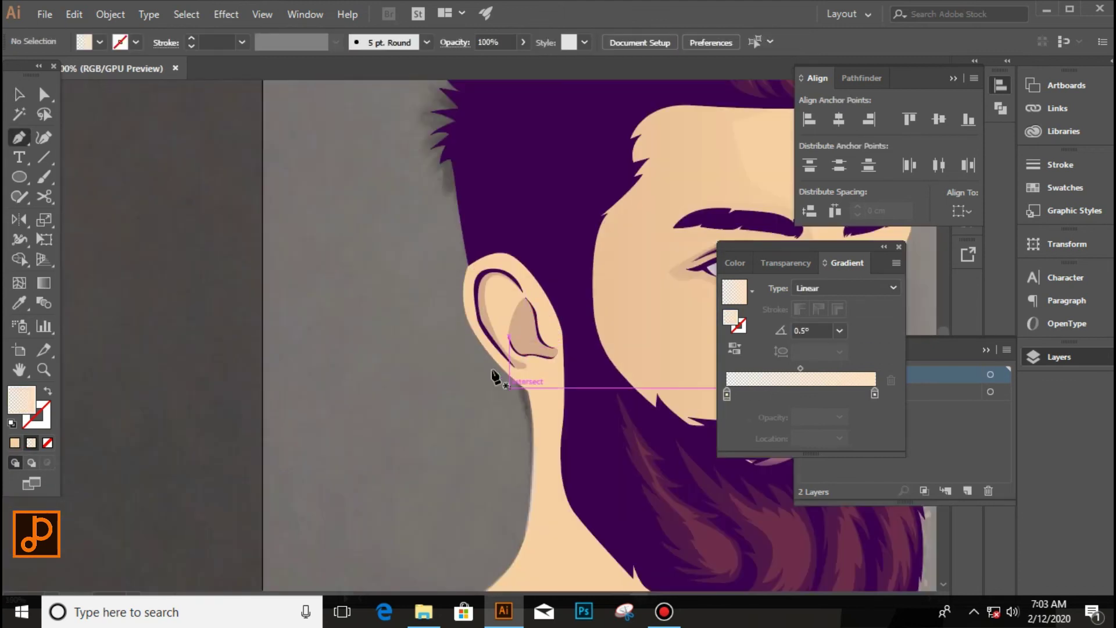
scroll(492, 376, "down", 2)
scroll(437, 347, "down", 2)
key("v")
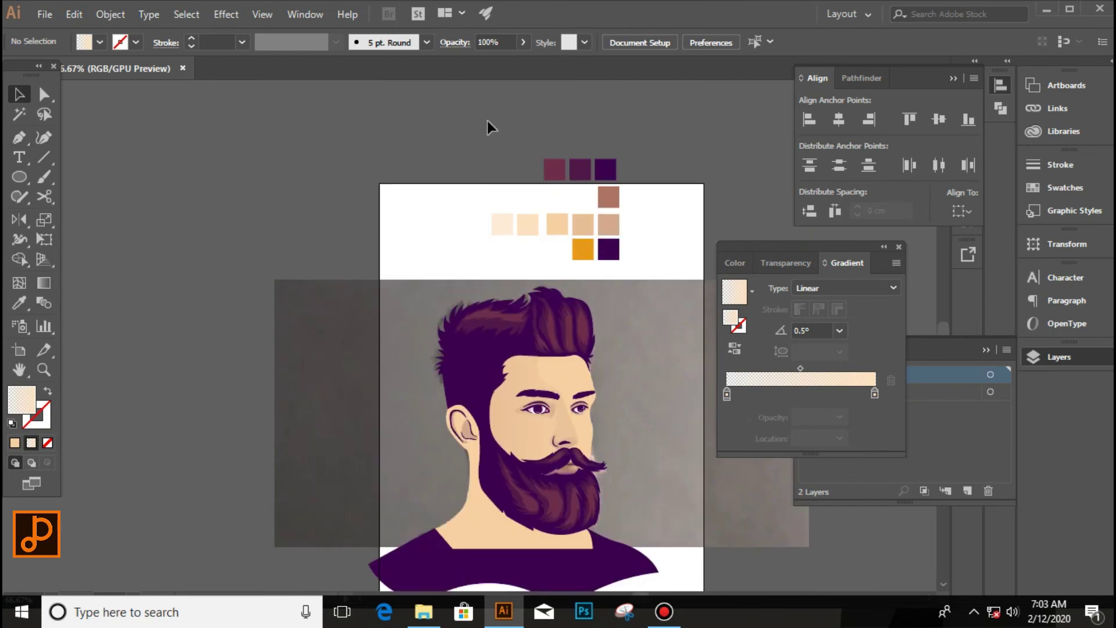
scroll(476, 174, "down", 2)
Step: Hide the Layer 1 reference photo and start a neck shadow path at the beard edge
left_click(930, 407)
left_click(807, 392)
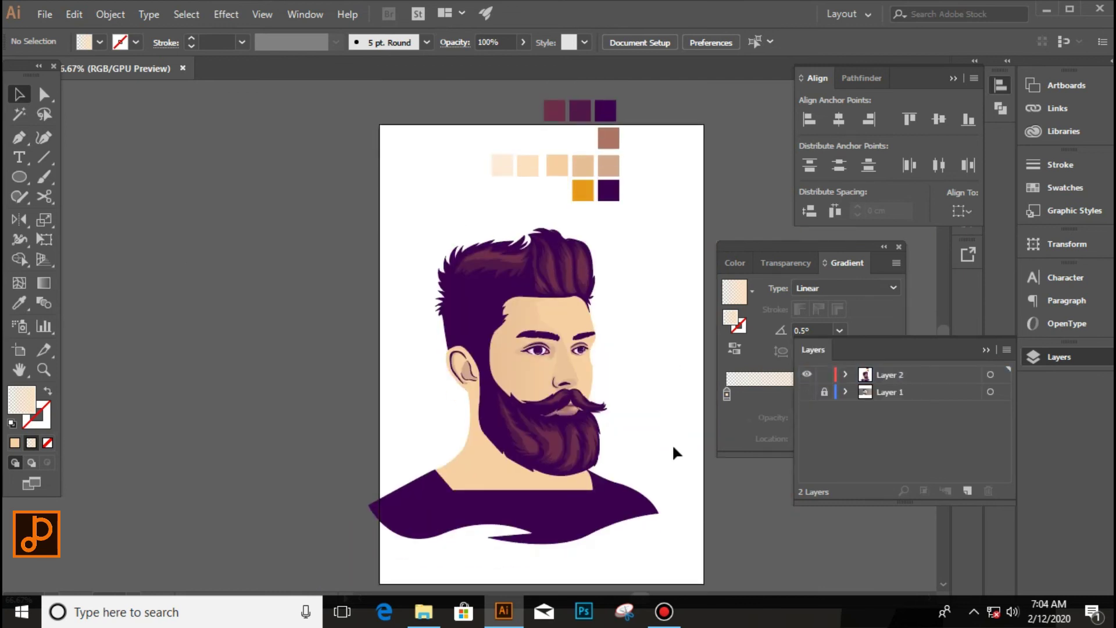
key("p")
scroll(581, 348, "up", 2)
scroll(464, 262, "up", 2)
left_click(391, 231)
left_click_drag(584, 477, 654, 506)
Step: Continue the shadow path around the neck and collar, closing the shape
scroll(660, 510, "down", 1)
left_click(753, 545)
left_click(405, 568)
left_click(337, 489)
left_click(335, 410)
left_click(393, 193)
key("v")
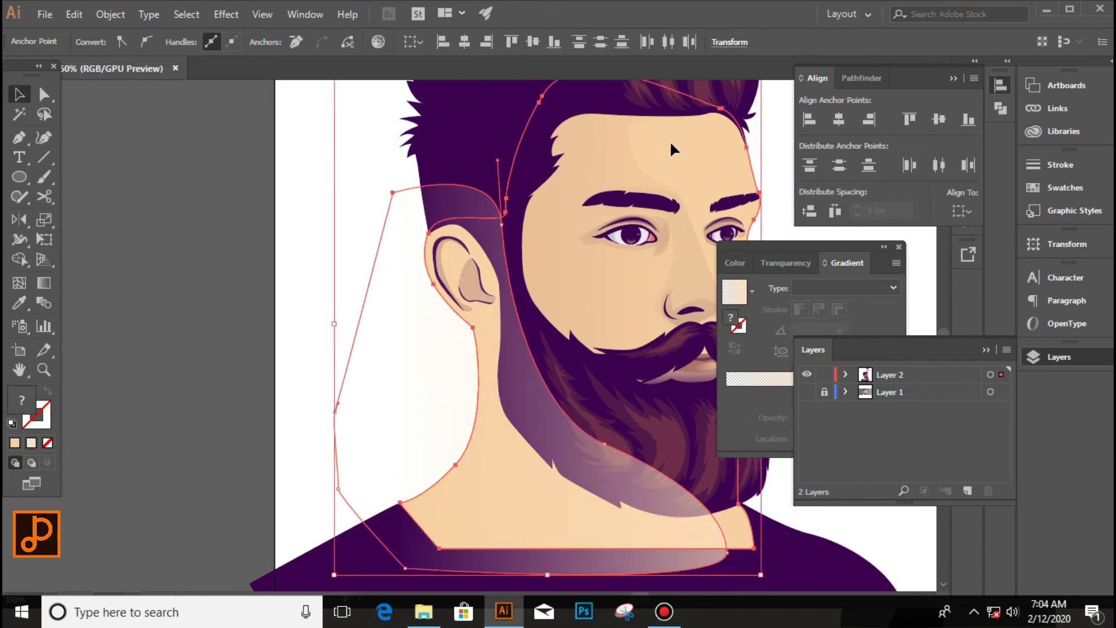
Step: Give the neck shadow the peach gradient at 68% opacity
left_click(404, 388)
key("i")
left_click(524, 42)
left_click_drag(511, 62, 501, 62)
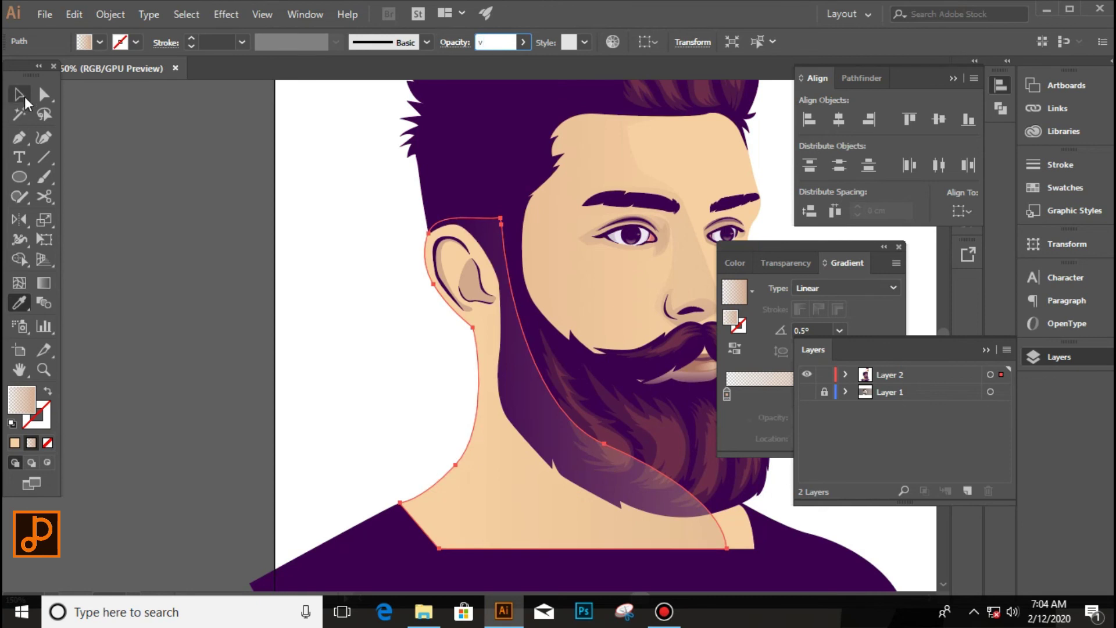
Step: Run the neck shadow gradient horizontally at -180° across the neck
key("g")
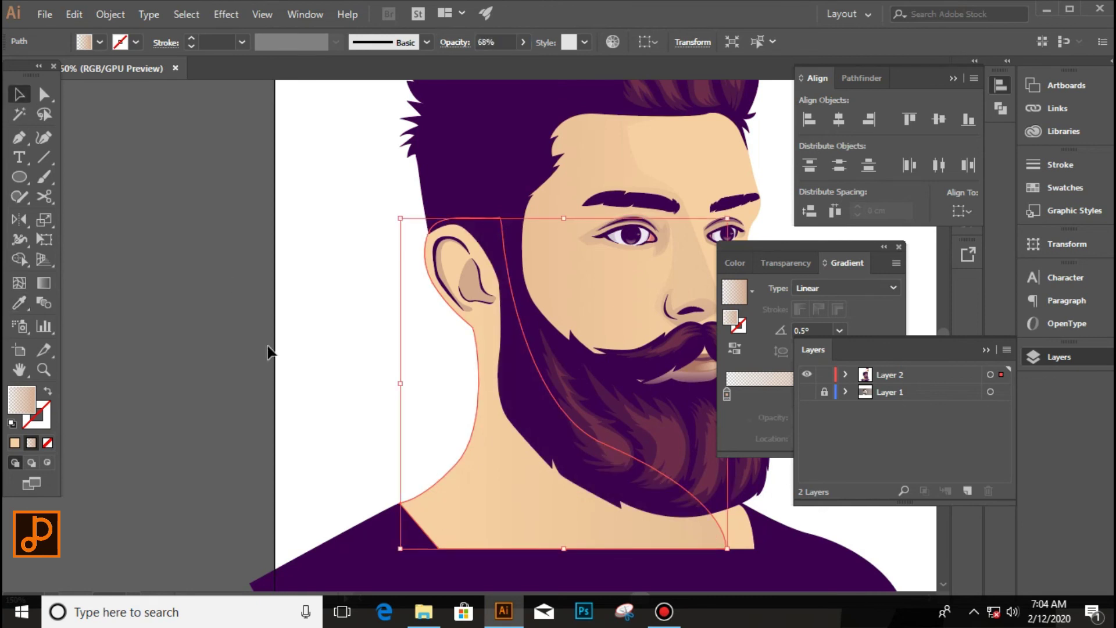
key("ctrl+0")
key("ctrl+1")
left_click_drag(129, 365, 391, 365)
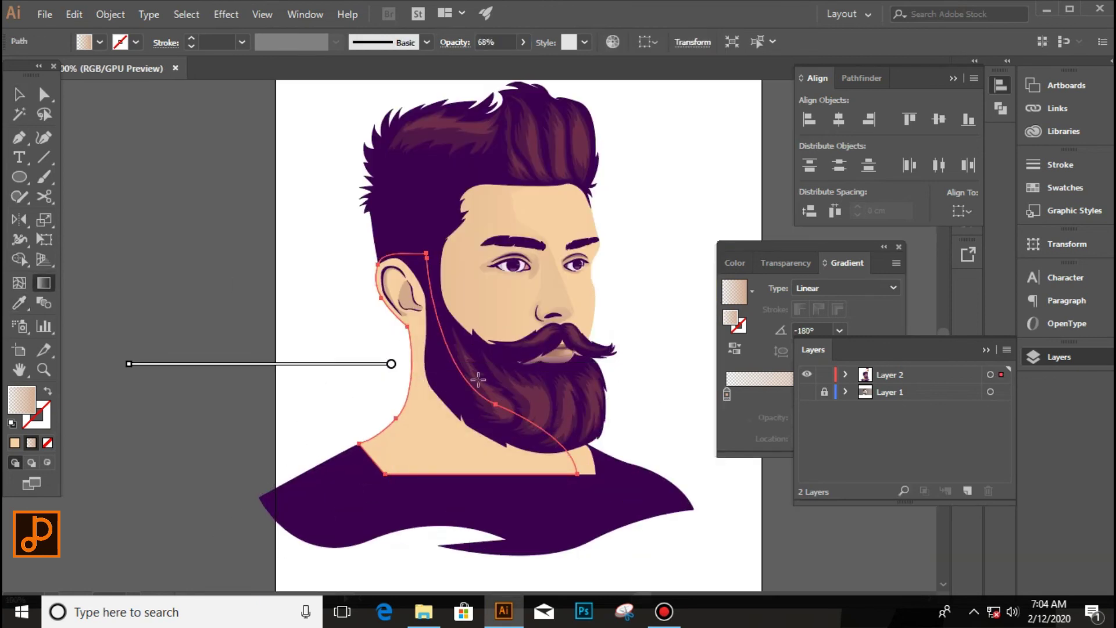
left_click_drag(302, 365, 586, 369)
Step: Fit the page in view and check the neck shadow against the flat peach neck
key("v")
key("ctrl+shift+a")
key("ctrl+0")
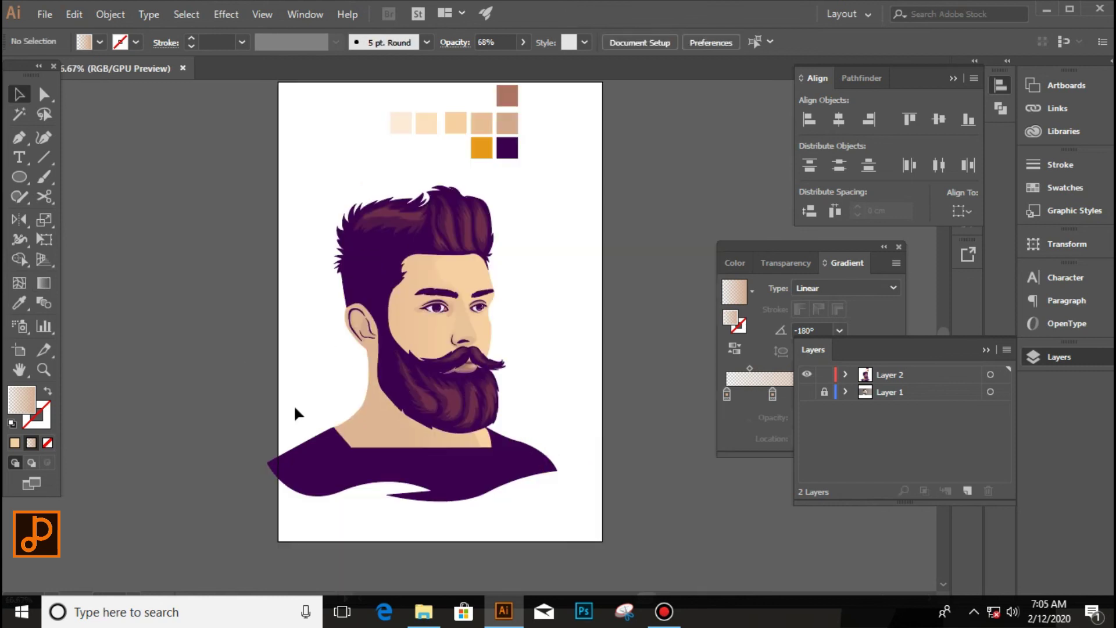
left_click(362, 437)
scroll(361, 437, "up", 2)
left_click(368, 455)
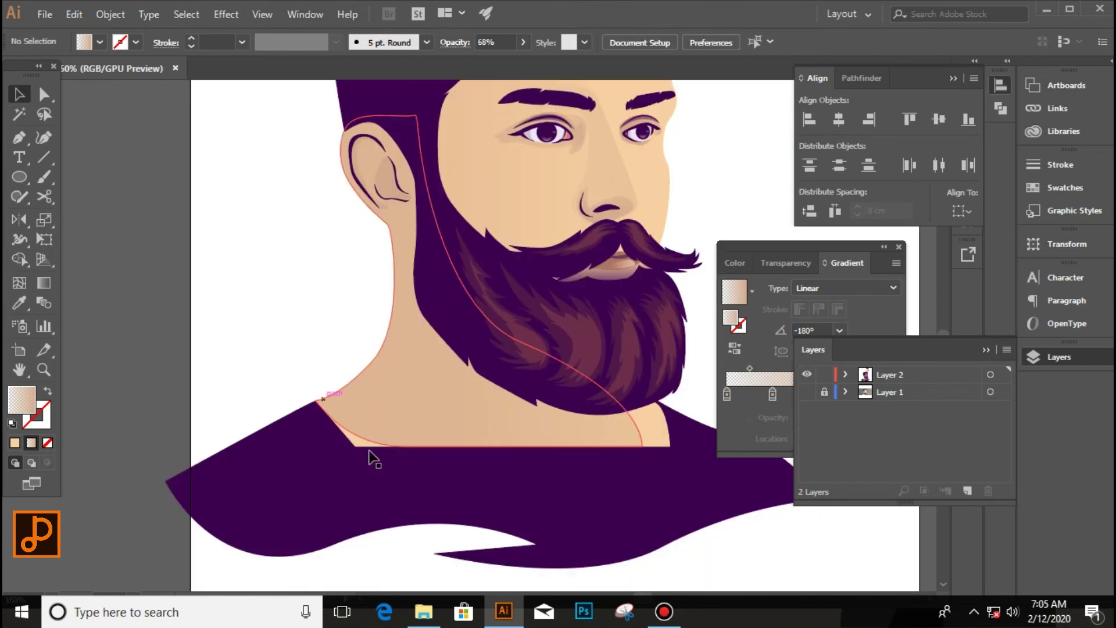
left_click(363, 436)
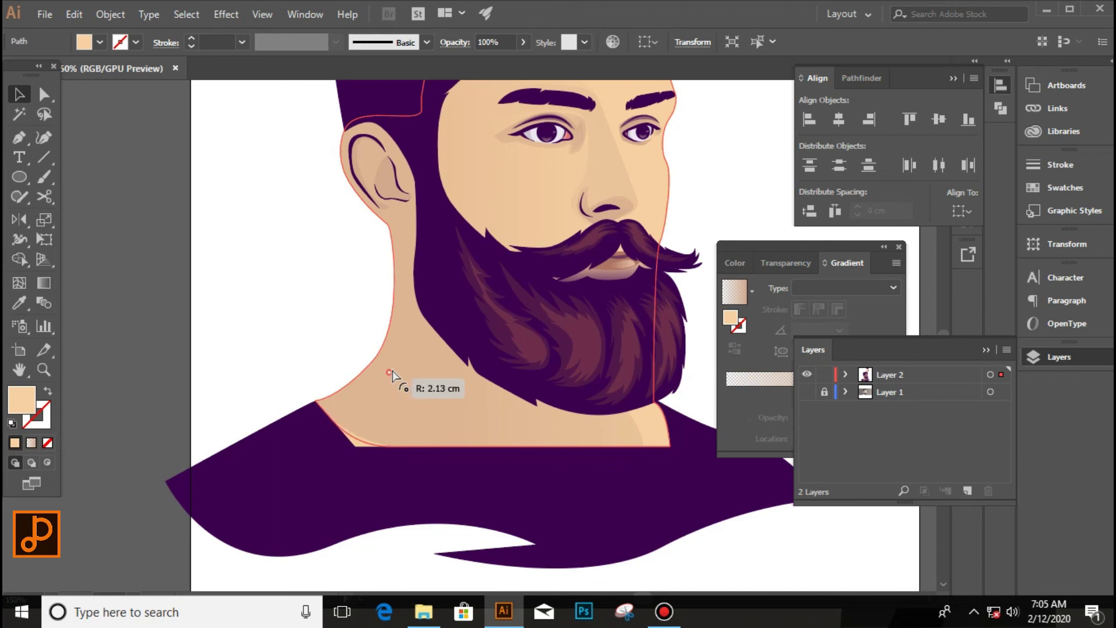
scroll(266, 347, "down", 3)
left_click(442, 491)
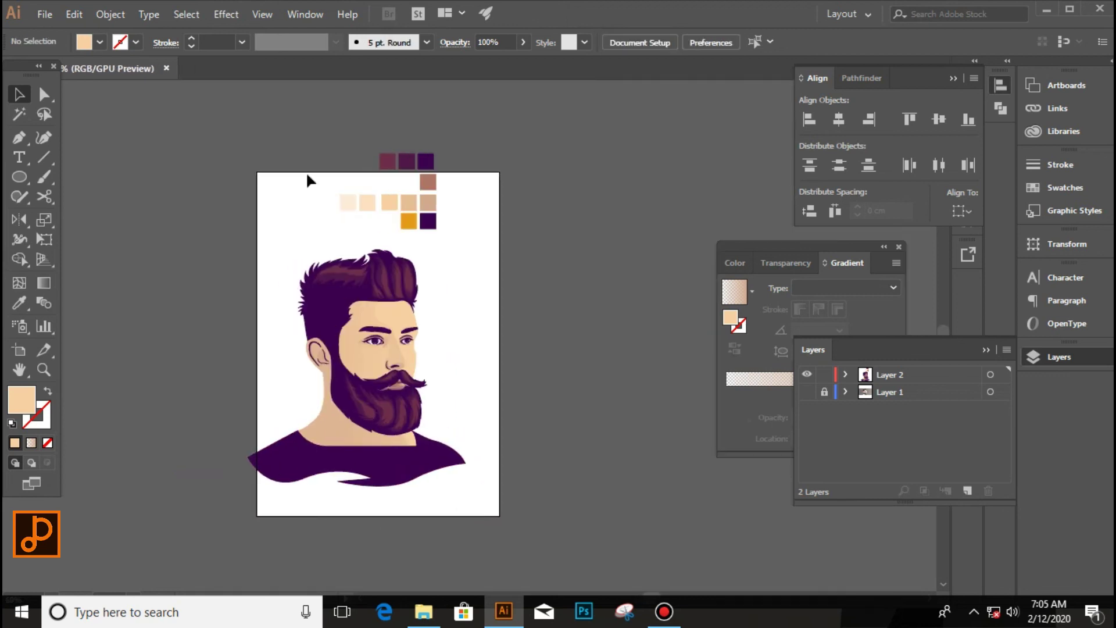